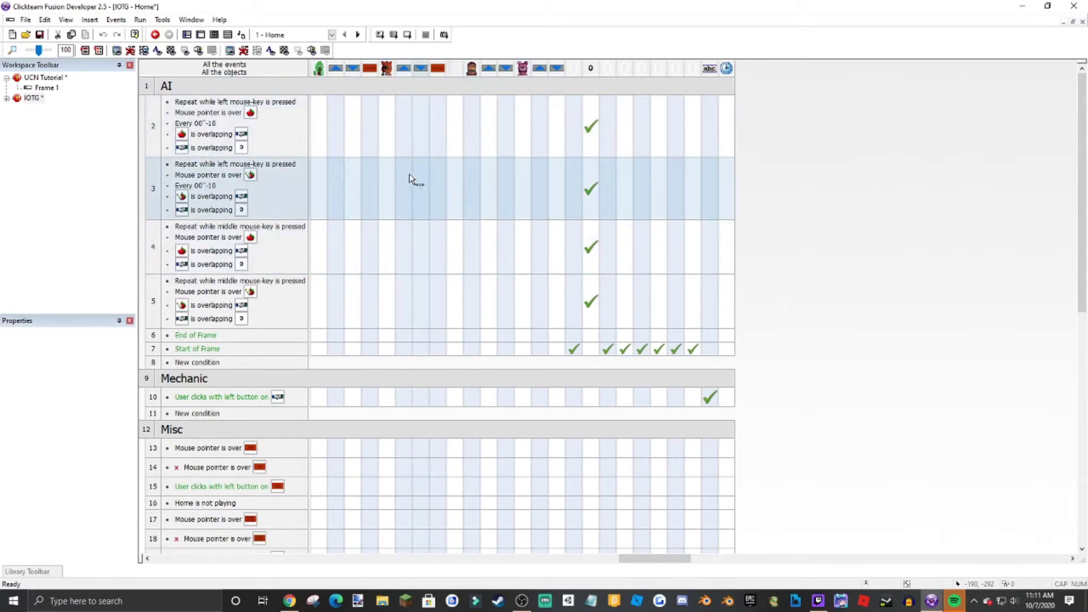
# - Open Frame 1 of the UCN Tutorial application and insert an Active object near the frame's upper-left corner
pyautogui.click(252, 181)
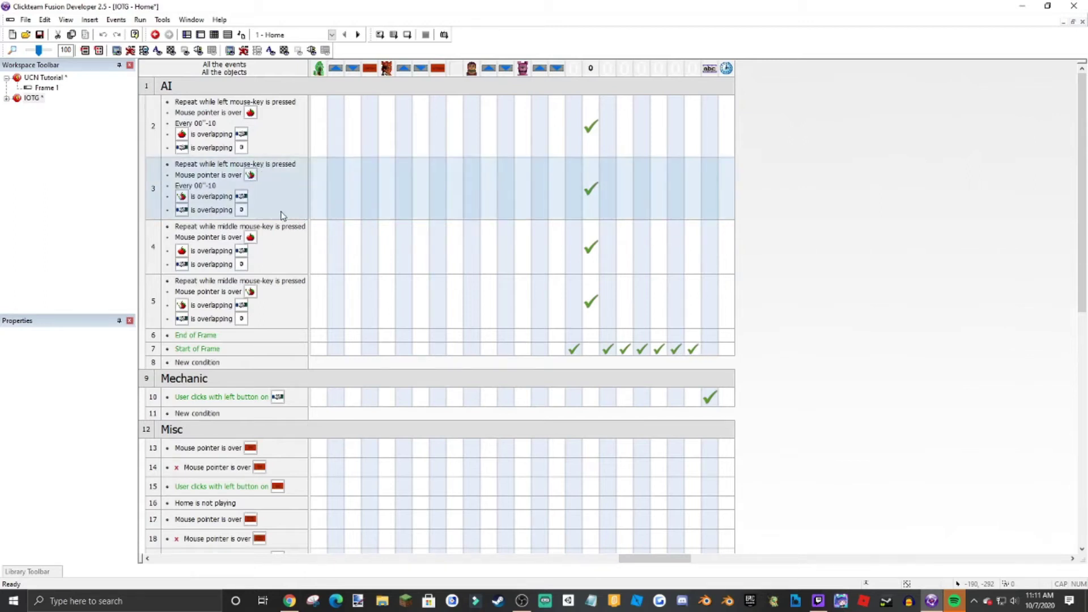
pyautogui.doubleClick(51, 91)
pyautogui.doubleClick(314, 170)
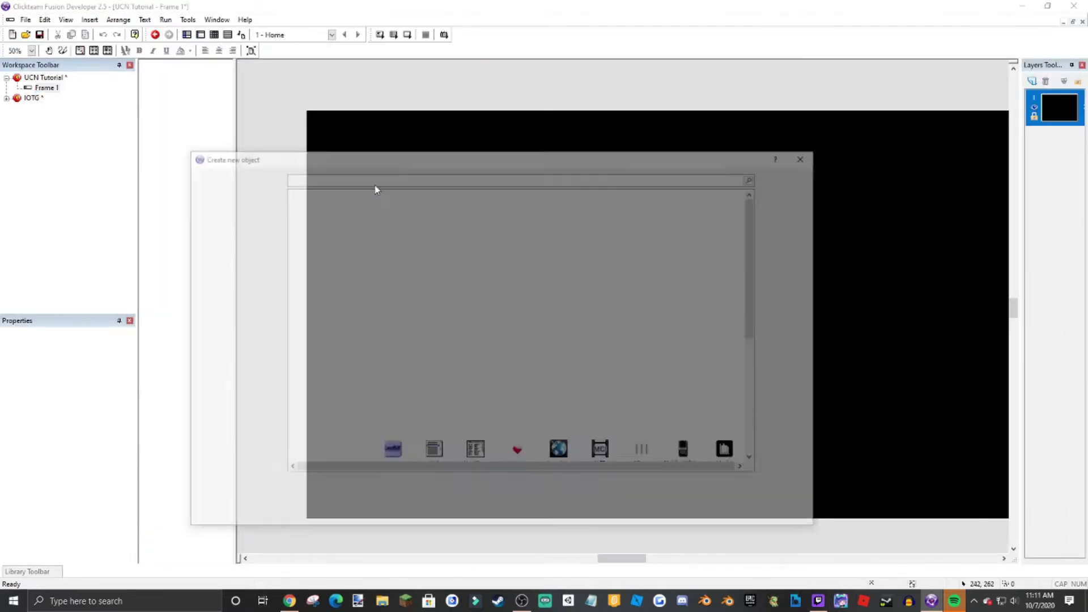
pyautogui.doubleClick(344, 214)
pyautogui.click(393, 196)
pyautogui.doubleClick(397, 196)
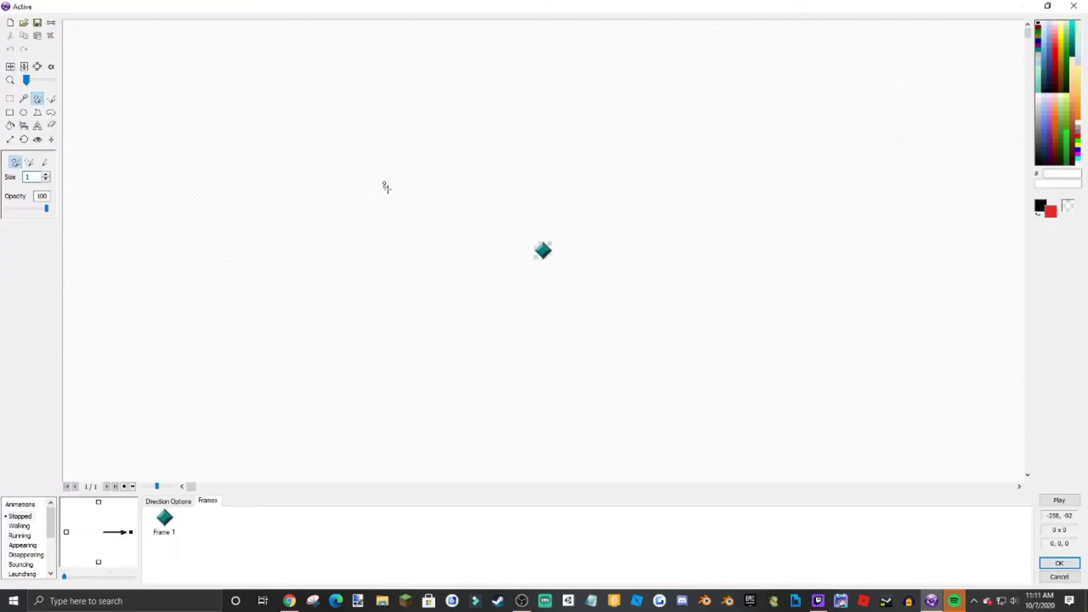
pyautogui.click(1073, 5)
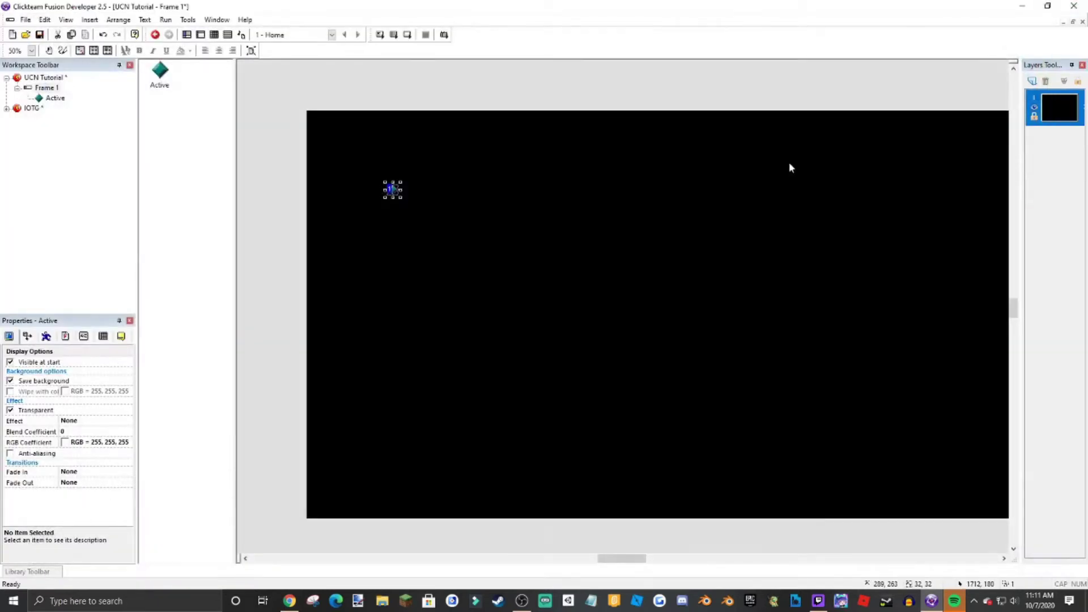
pyautogui.doubleClick(462, 204)
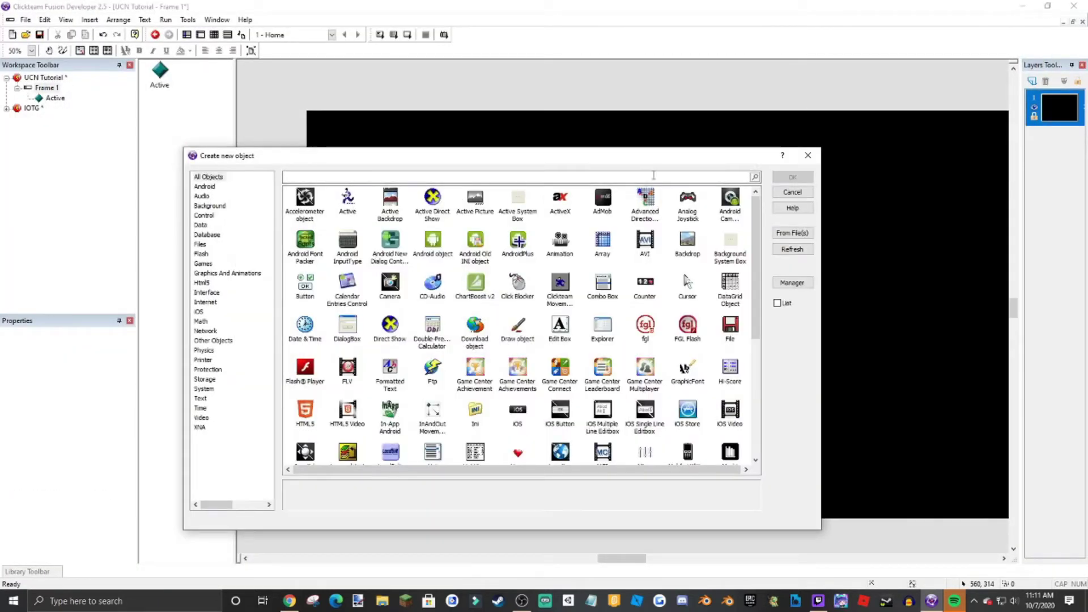
pyautogui.click(807, 157)
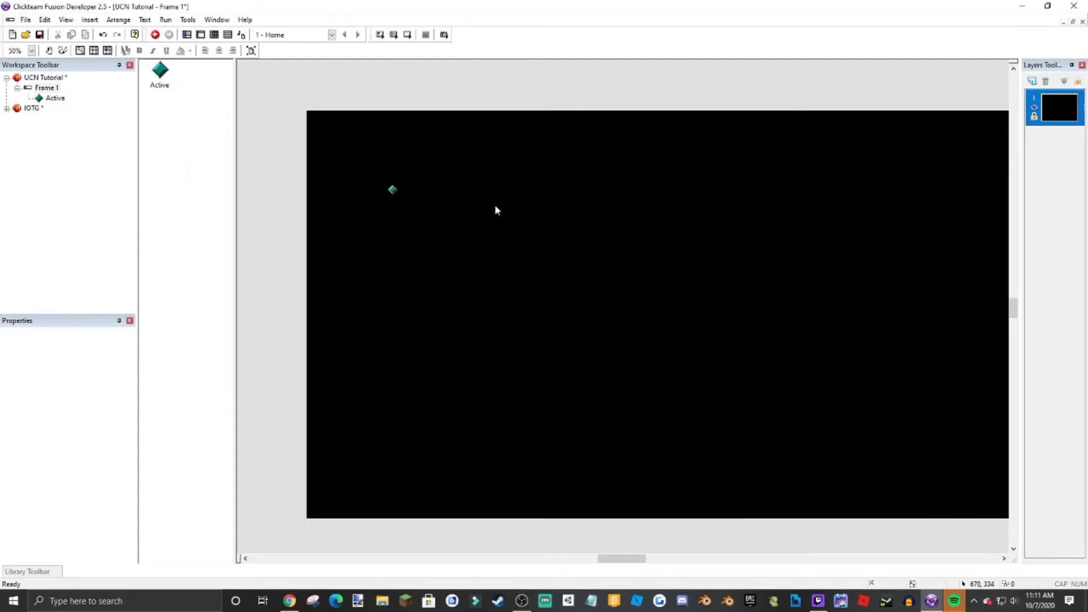
# - Replace the Active object's image by importing Border.png with the default import options
pyautogui.doubleClick(392, 192)
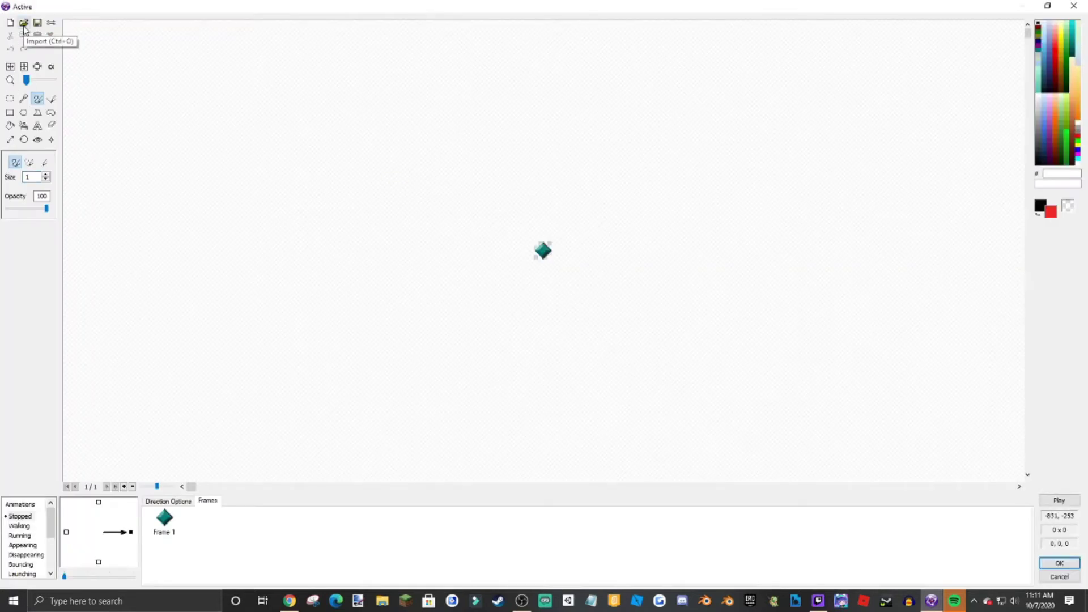
pyautogui.click(24, 23)
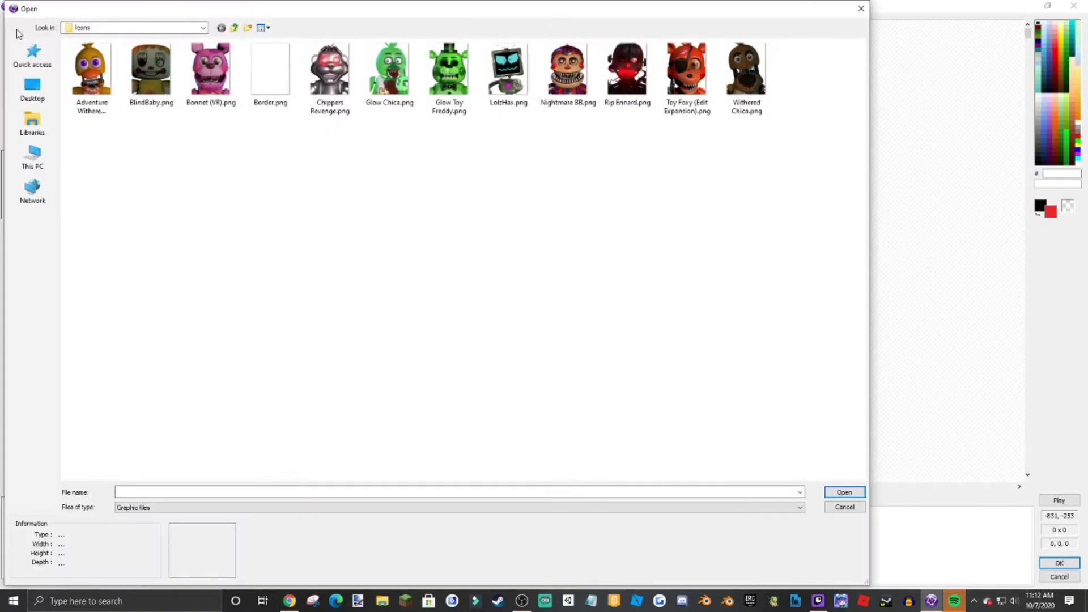
pyautogui.doubleClick(270, 74)
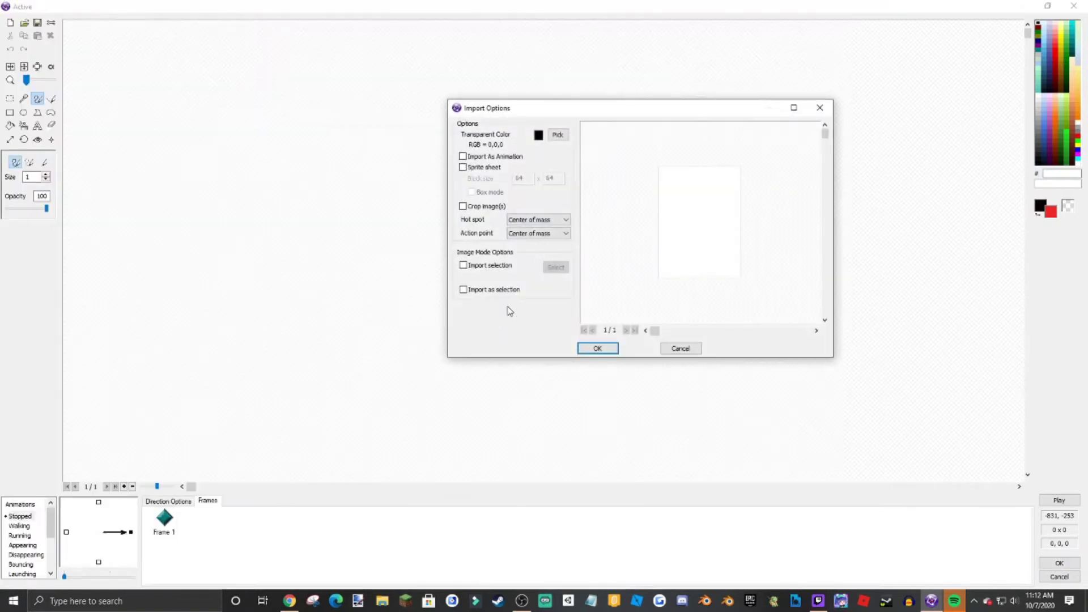
pyautogui.click(598, 348)
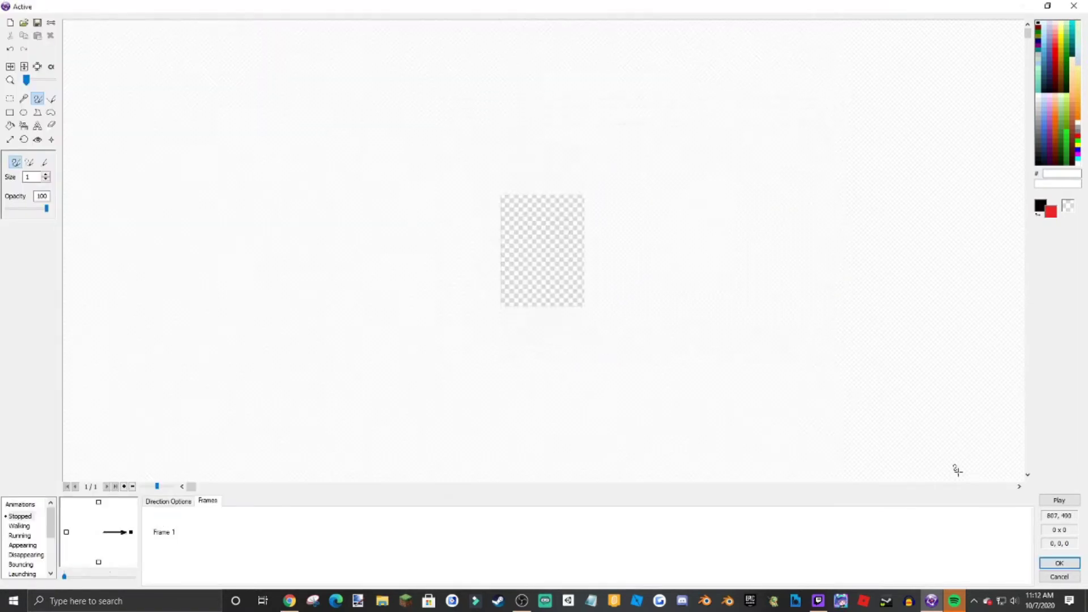
pyautogui.click(1057, 563)
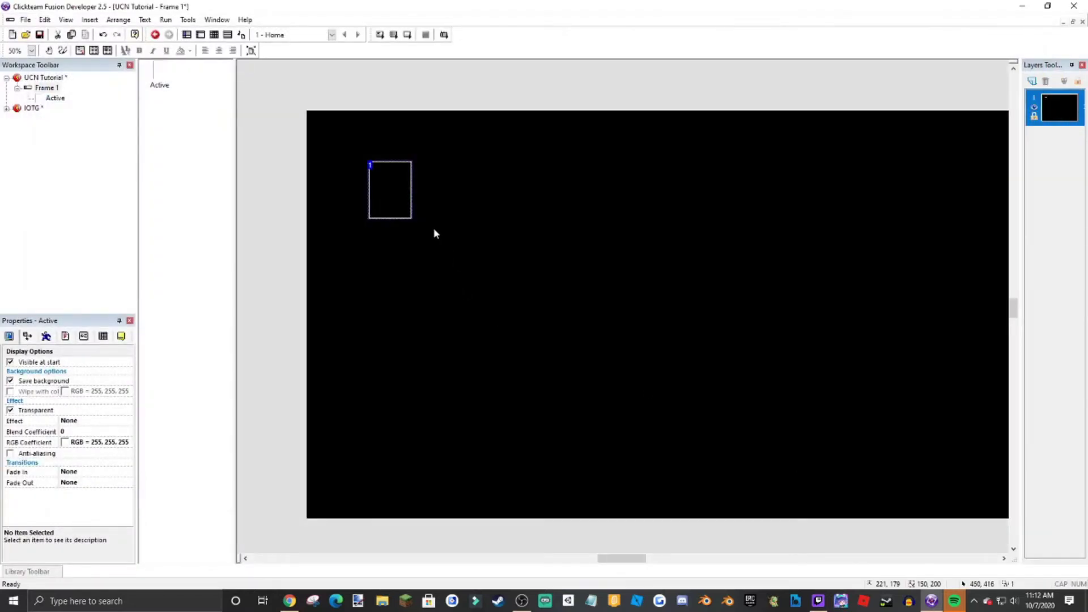
pyautogui.scroll(2, 433, 233)
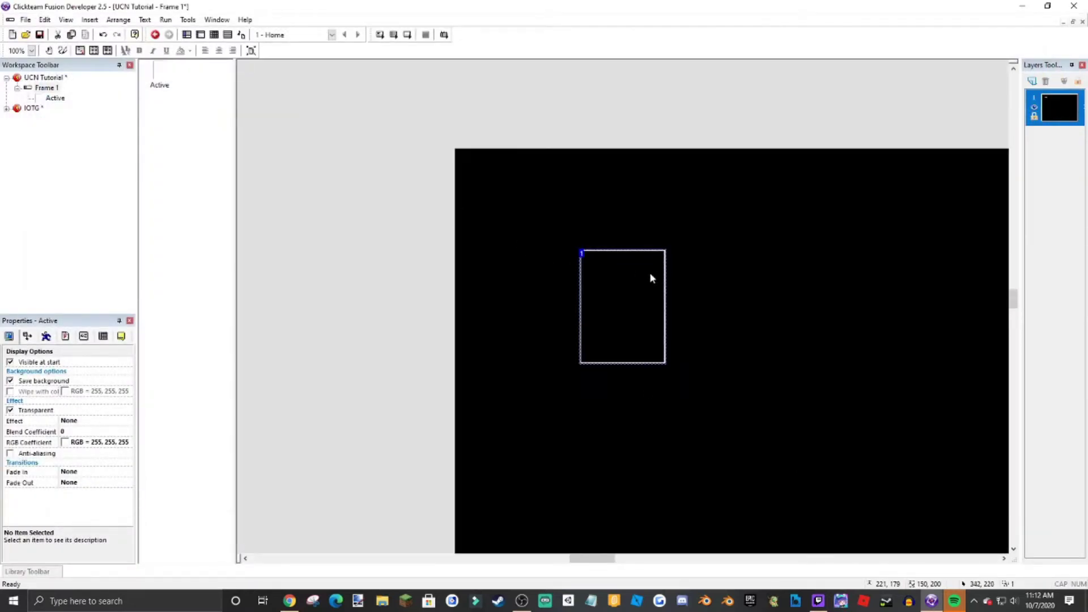
pyautogui.click(538, 250)
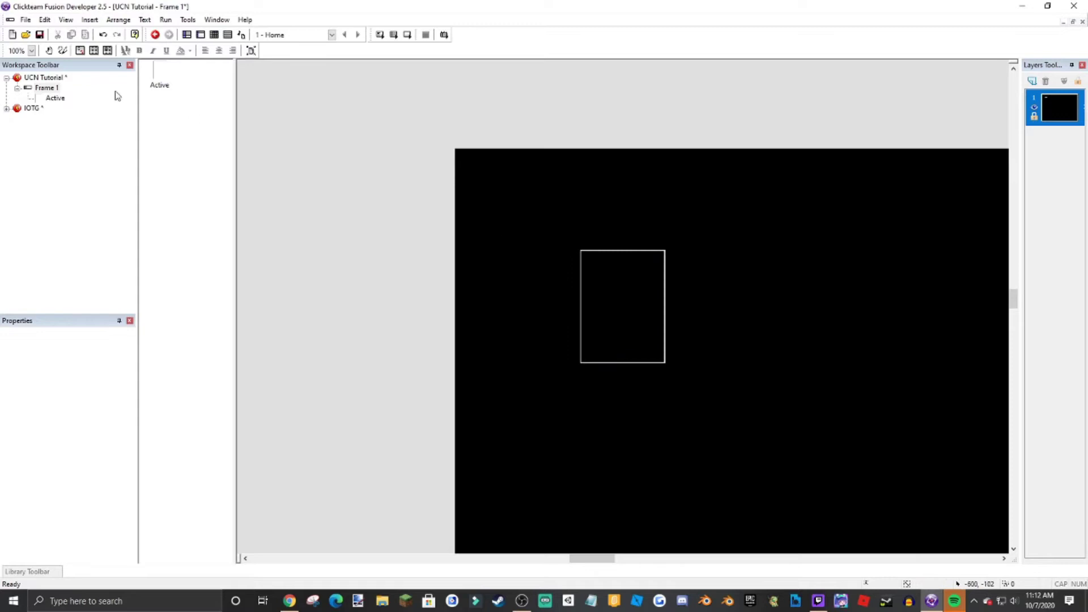
# - Enable Change Resolution Mode in the UCN Tutorial application's window properties
pyautogui.click(46, 78)
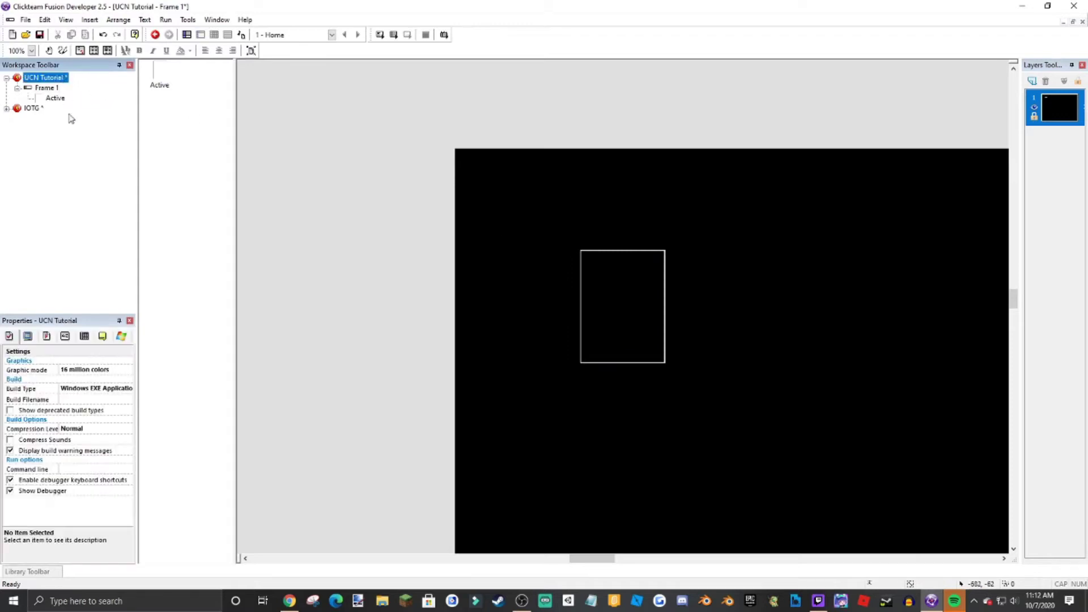
pyautogui.click(29, 337)
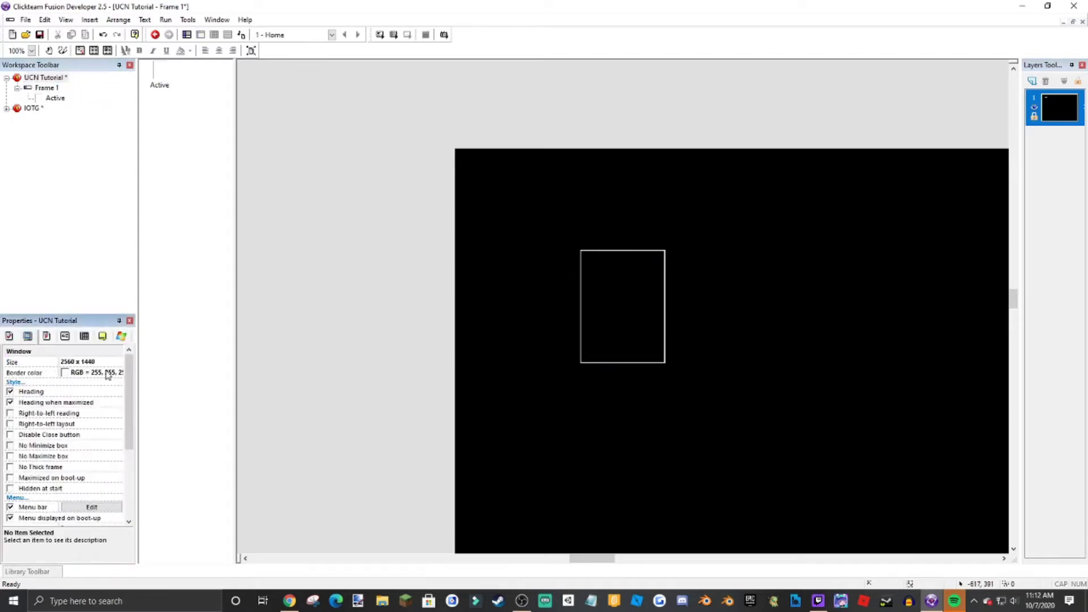
pyautogui.scroll(-3, 66, 397)
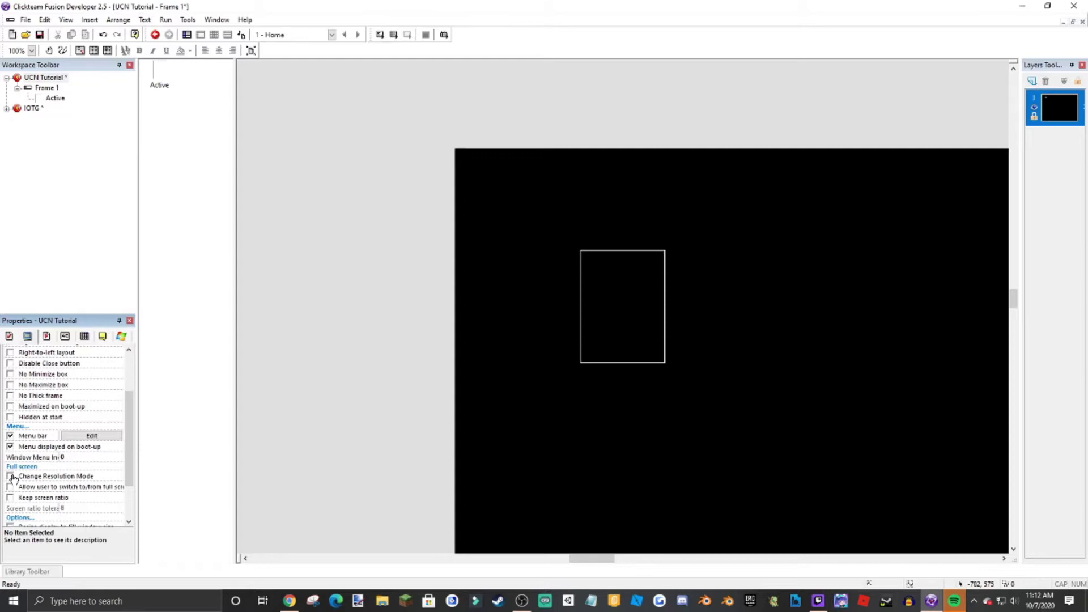
pyautogui.scroll(-5, 316, 328)
pyautogui.scroll(5, 341, 327)
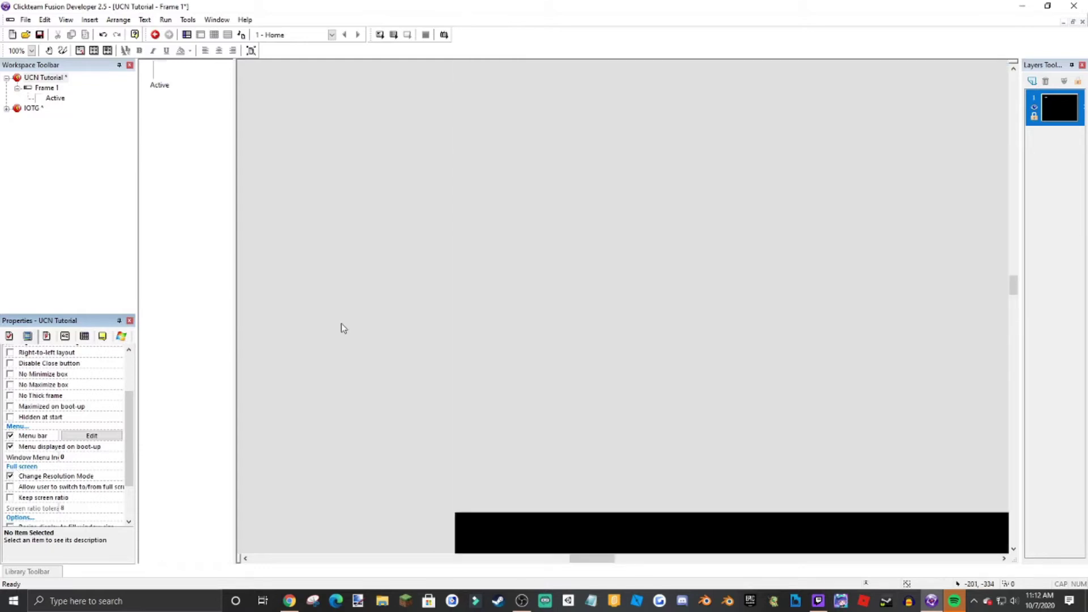
# - Move the border object closer to the frame's left edge, at about X 120, Y 166
pyautogui.scroll(-3, 341, 328)
pyautogui.keyDown('ctrl'); pyautogui.scroll(-1, 341, 323); pyautogui.keyUp('ctrl')
pyautogui.moveTo(468, 215); pyautogui.dragTo(330, 336, button='middle')
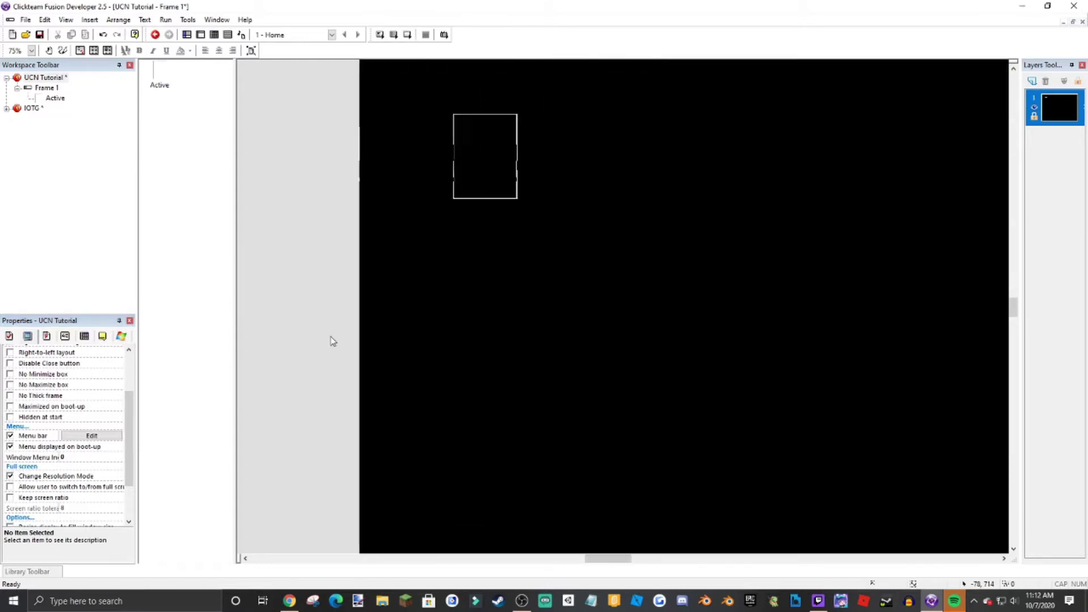
pyautogui.moveTo(408, 230); pyautogui.dragTo(436, 293, button='middle')
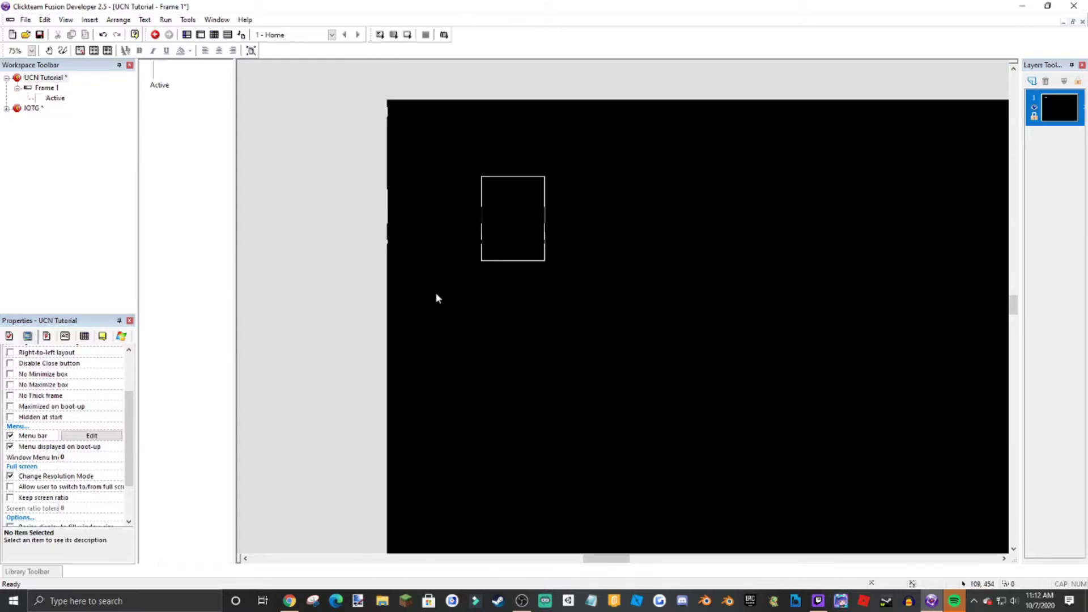
pyautogui.click(543, 216)
pyautogui.moveTo(527, 223)
pyautogui.mouseDown()
pyautogui.moveTo(501, 216)
pyautogui.moveTo(510, 215)
pyautogui.mouseUp()
pyautogui.click(571, 213)
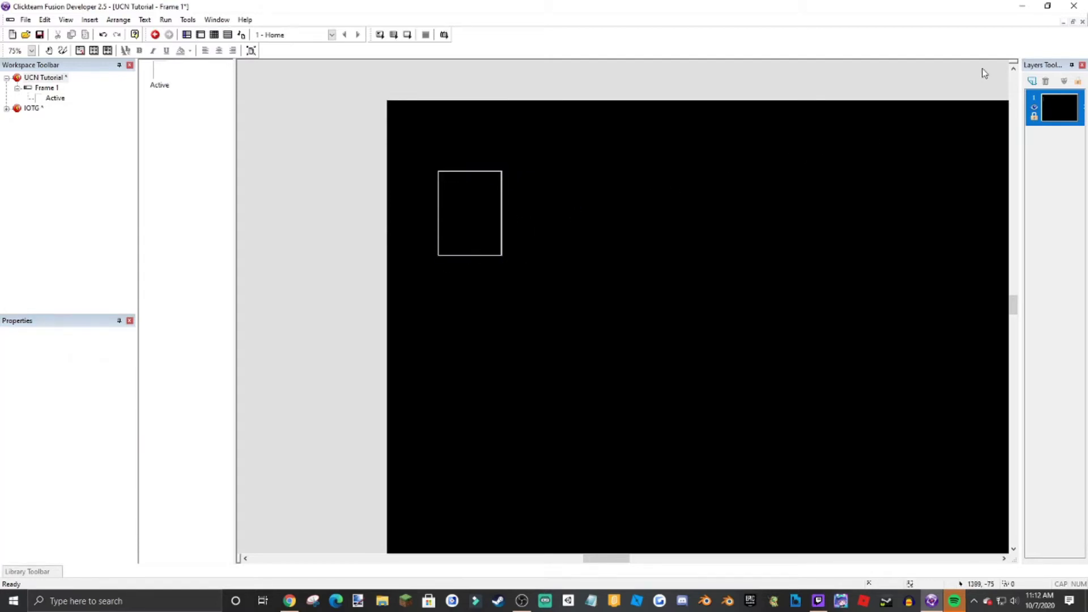
# - Add a second layer to the frame and move the border object onto it
pyautogui.click(1032, 81)
pyautogui.moveTo(505, 217); pyautogui.dragTo(1050, 112)
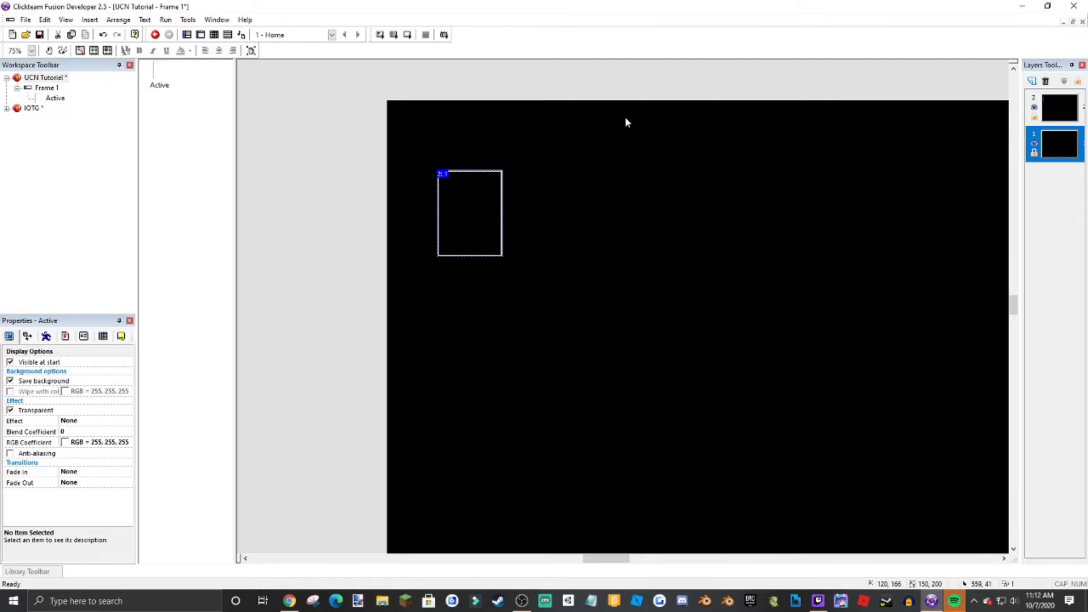
pyautogui.click(618, 138)
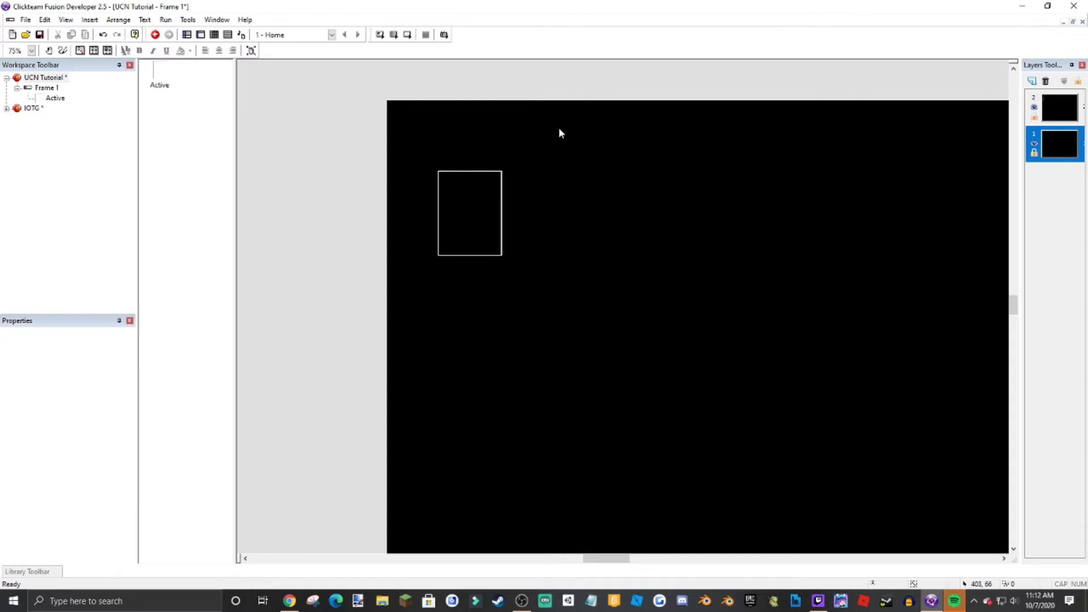
# - Insert a second Active object on layer 2, placed inside the border
pyautogui.click(1048, 110)
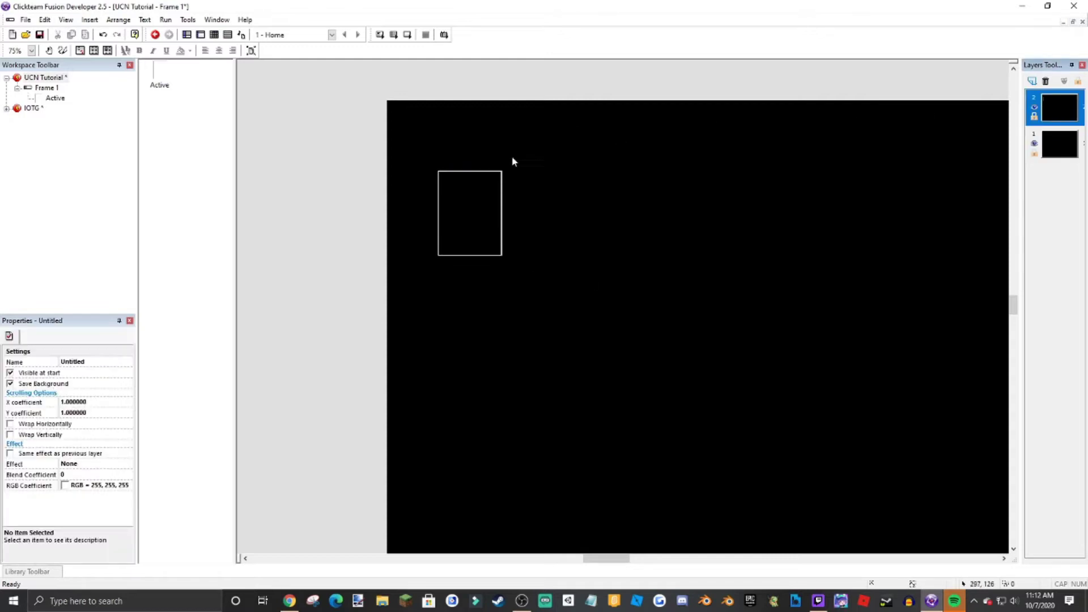
pyautogui.doubleClick(541, 191)
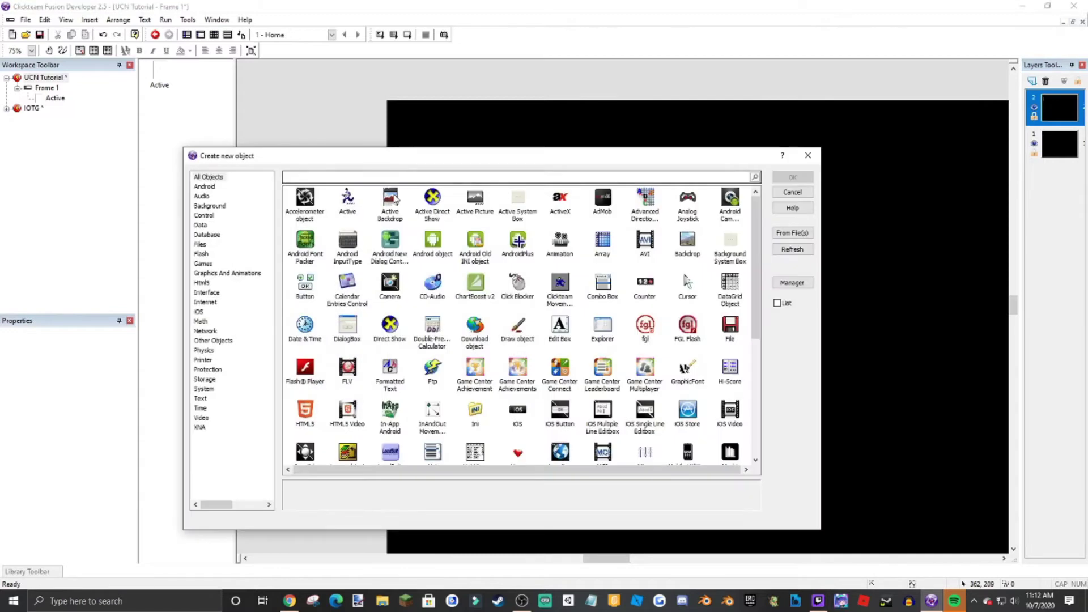
pyautogui.doubleClick(348, 201)
pyautogui.click(476, 213)
pyautogui.doubleClick(672, 150)
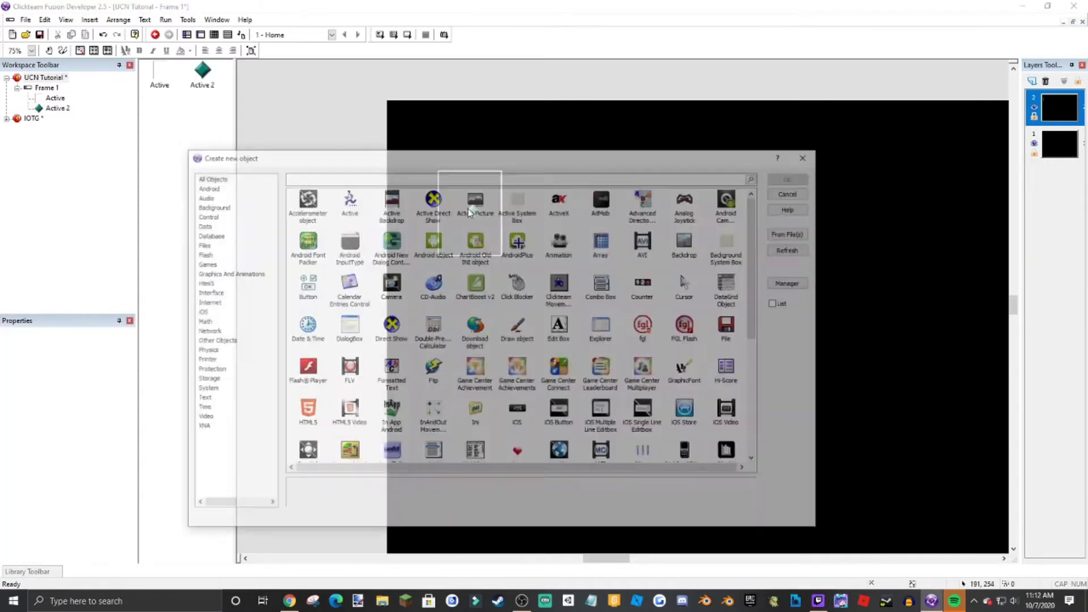
pyautogui.click(807, 154)
# - Import Withered Chica.png as the image of the Active object inside the border
pyautogui.doubleClick(476, 213)
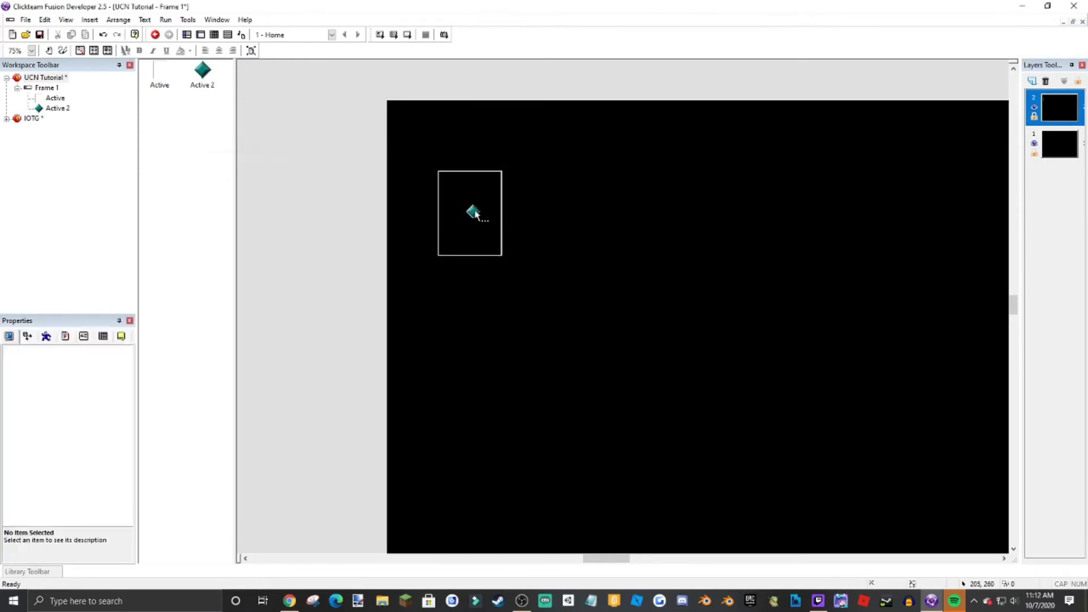
pyautogui.click(23, 23)
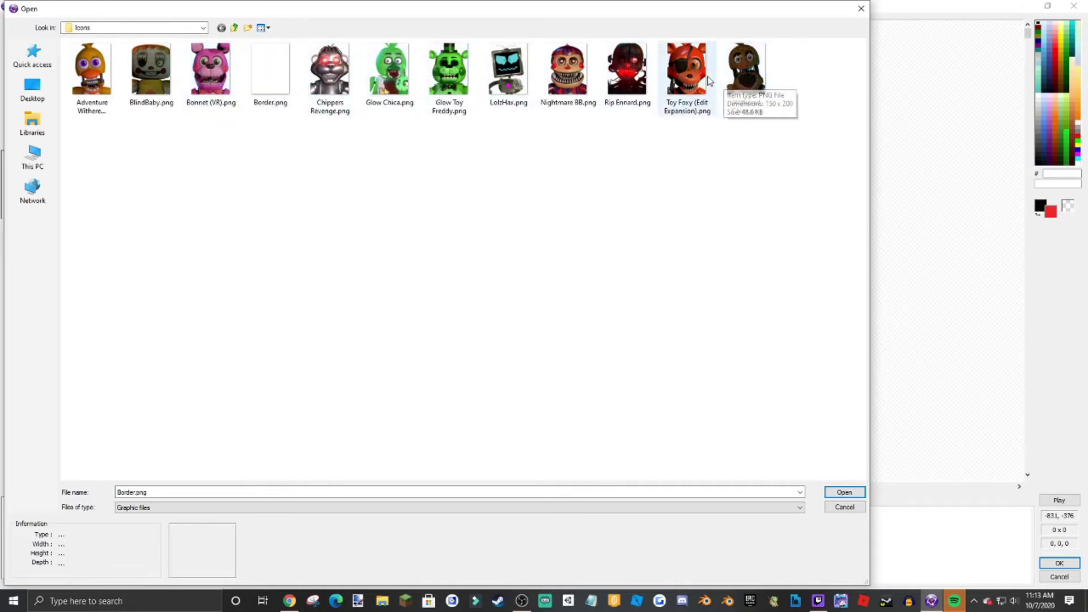
pyautogui.doubleClick(735, 81)
pyautogui.click(594, 346)
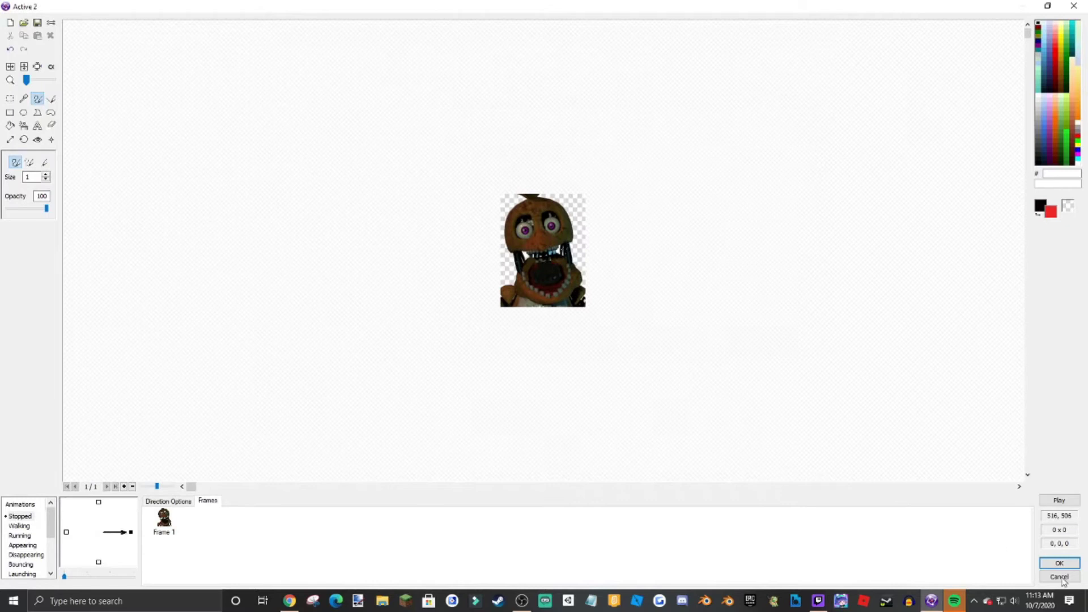
pyautogui.click(1070, 564)
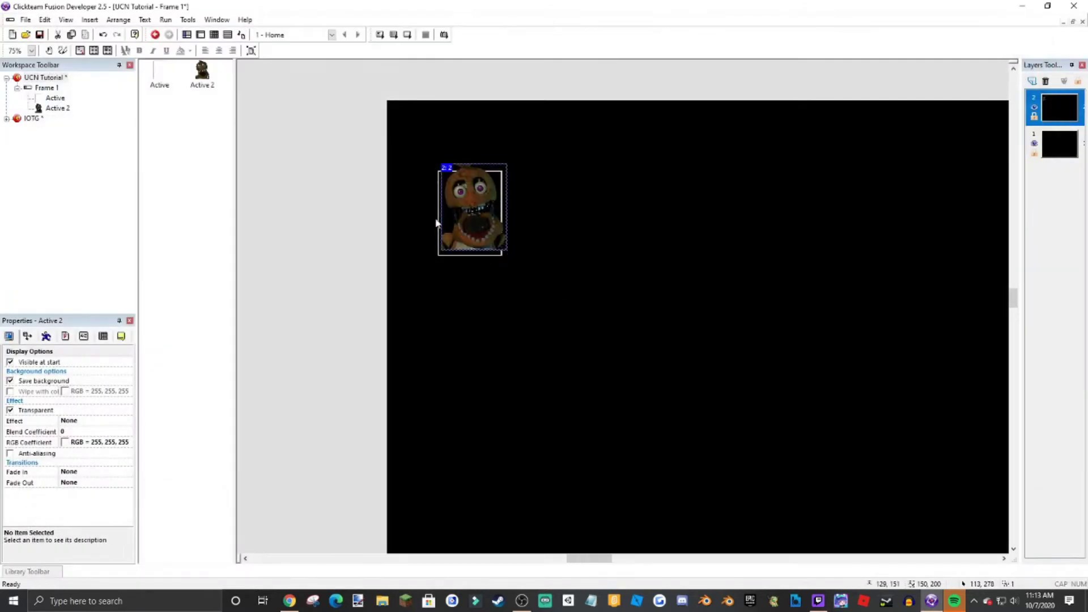
# - Align the Withered Chica portrait exactly with the border at X 120, Y 166 and send it to the back
pyautogui.keyDown('ctrl'); pyautogui.scroll(4, 436, 222); pyautogui.keyUp('ctrl')
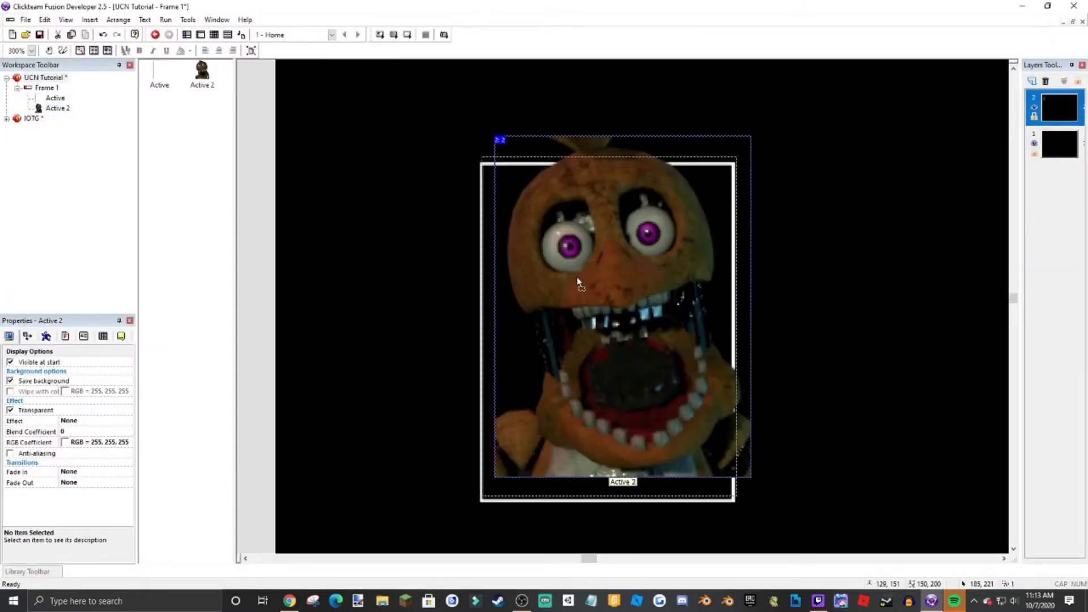
pyautogui.rightClick(576, 283)
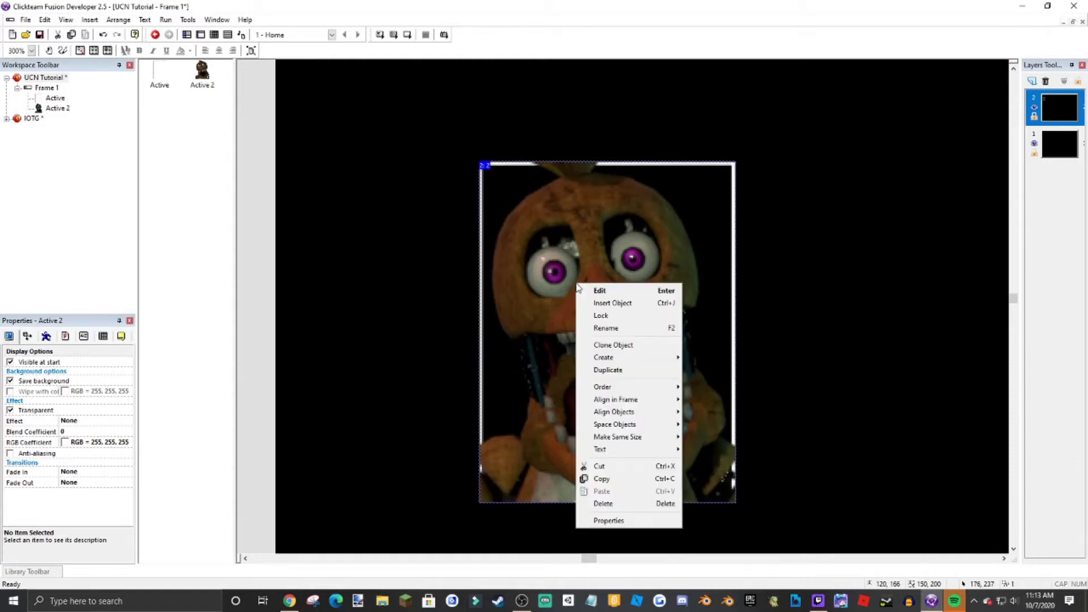
pyautogui.moveTo(629, 385)
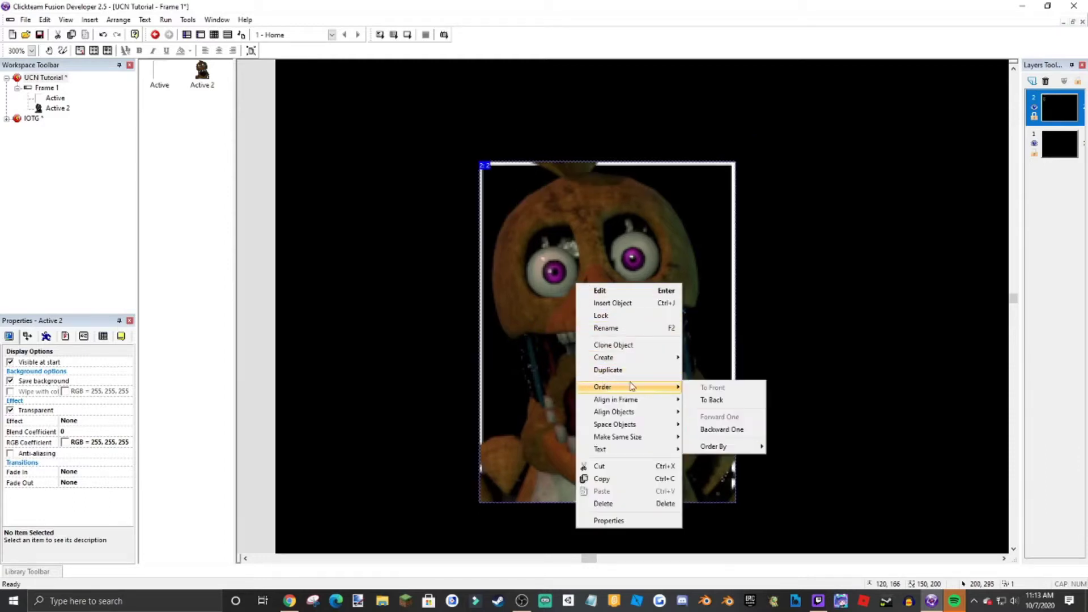
pyautogui.click(703, 400)
pyautogui.click(787, 316)
pyautogui.keyDown('ctrl'); pyautogui.scroll(-4, 786, 317); pyautogui.keyUp('ctrl')
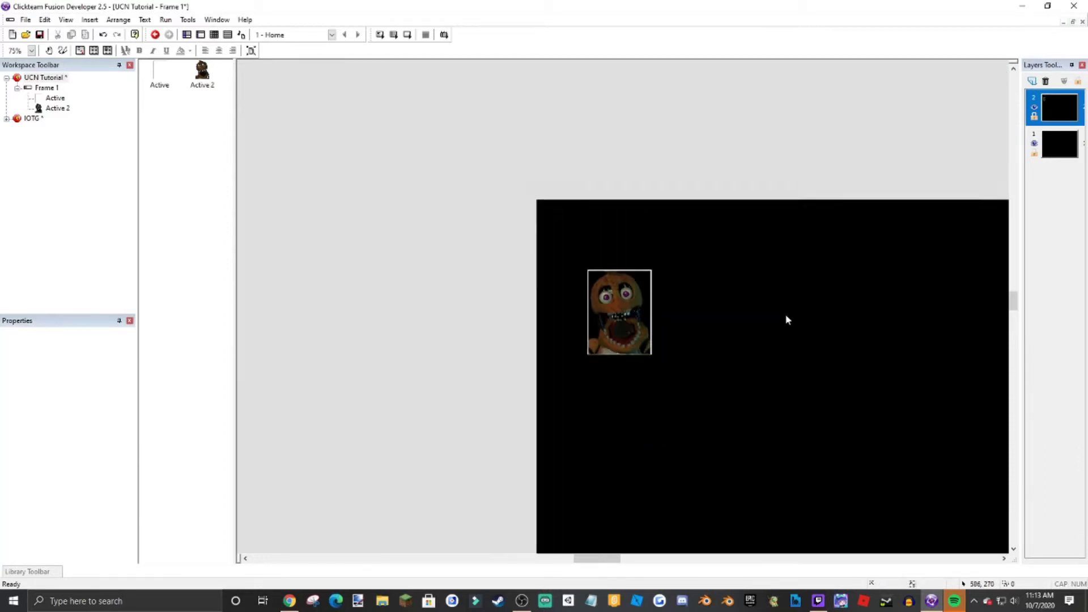
# - Insert a third Active object on layer 2, in the empty area outside the Withered Chica portrait's border
pyautogui.keyDown('ctrl'); pyautogui.scroll(-1, 786, 320); pyautogui.keyUp('ctrl')
pyautogui.moveTo(785, 319); pyautogui.dragTo(505, 179, button='middle')
pyautogui.keyDown('ctrl'); pyautogui.scroll(1, 357, 180); pyautogui.keyUp('ctrl')
pyautogui.keyDown('ctrl'); pyautogui.scroll(1, 357, 180); pyautogui.keyUp('ctrl')
pyautogui.moveTo(357, 180); pyautogui.dragTo(479, 324, button='middle')
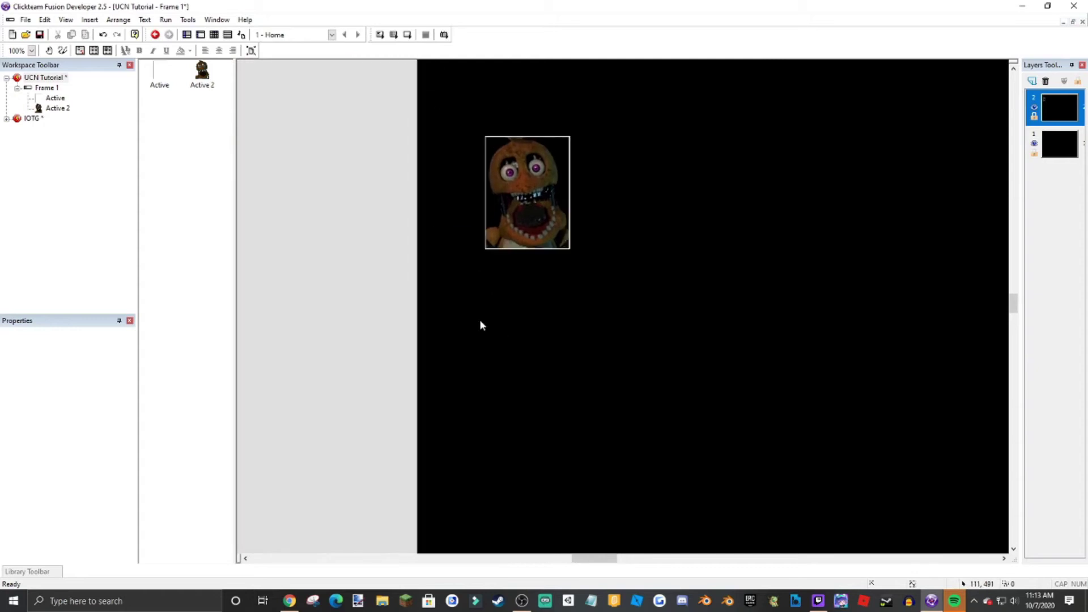
pyautogui.keyDown('ctrl'); pyautogui.scroll(1, 466, 237); pyautogui.keyUp('ctrl')
pyautogui.moveTo(478, 246); pyautogui.dragTo(539, 279, button='middle')
pyautogui.doubleClick(527, 274)
pyautogui.doubleClick(356, 210)
pyautogui.click(454, 216)
# - Start an image import for the new Active object and browse to the UCN textures folder
pyautogui.doubleClick(451, 216)
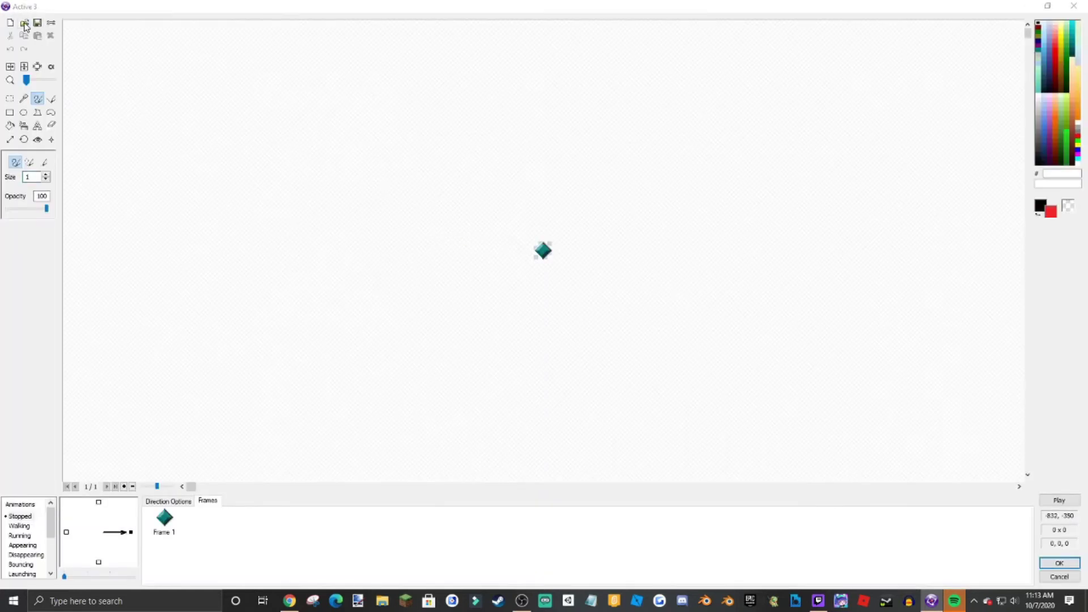
pyautogui.click(23, 23)
pyautogui.click(168, 23)
pyautogui.click(115, 179)
pyautogui.doubleClick(191, 492)
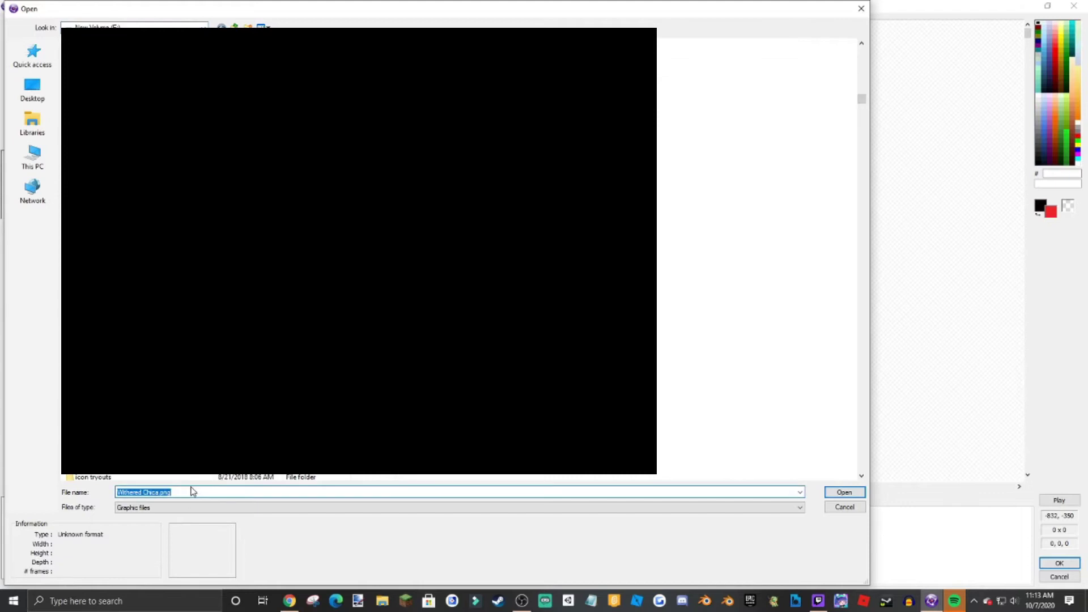
pyautogui.write('ucn')
pyautogui.press('BackSpace')
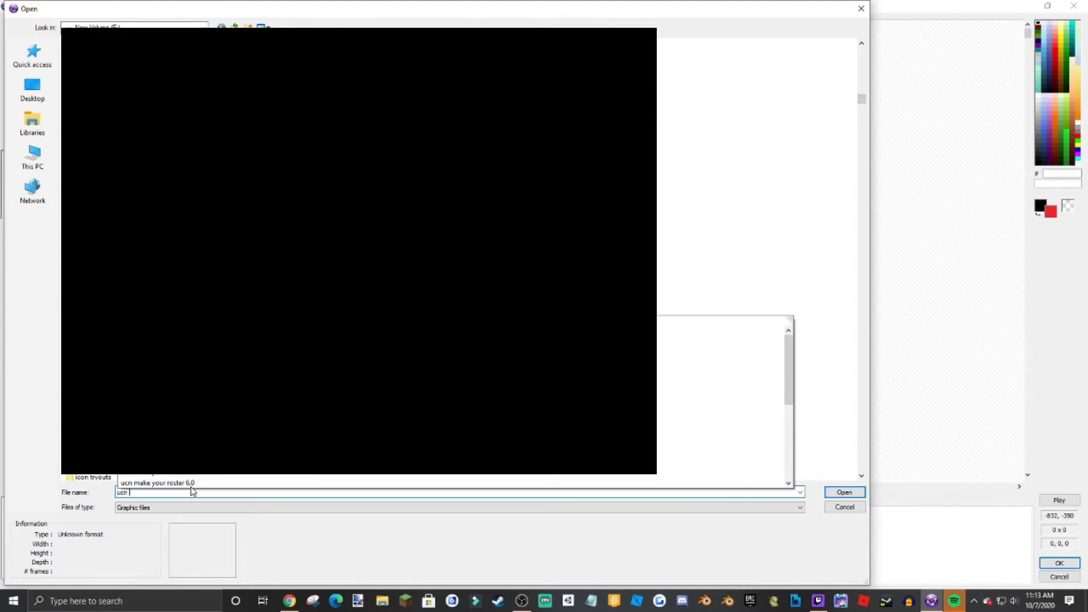
pyautogui.write('n te')
pyautogui.press('Return')
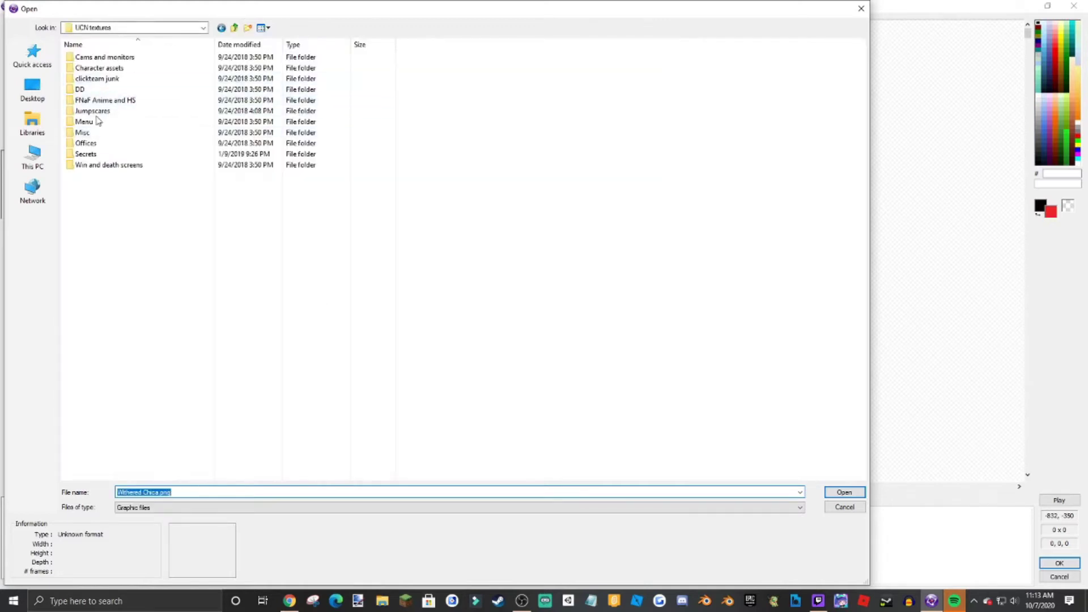
# - Import the up-arrow image 29.png from the Arrows folder inside Menu as the new Active object's image
pyautogui.doubleClick(90, 123)
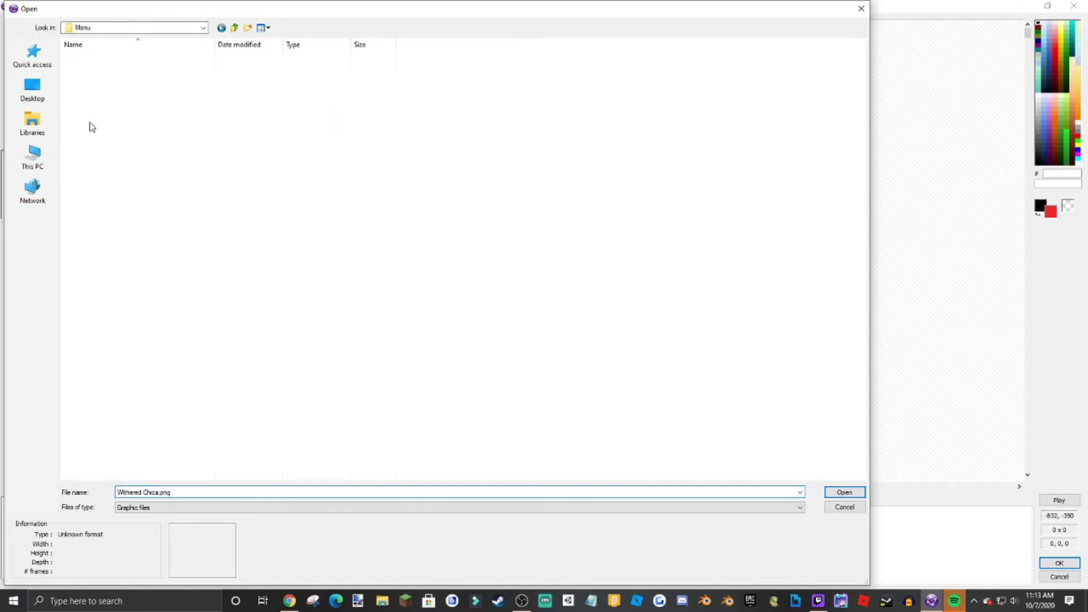
pyautogui.doubleClick(97, 79)
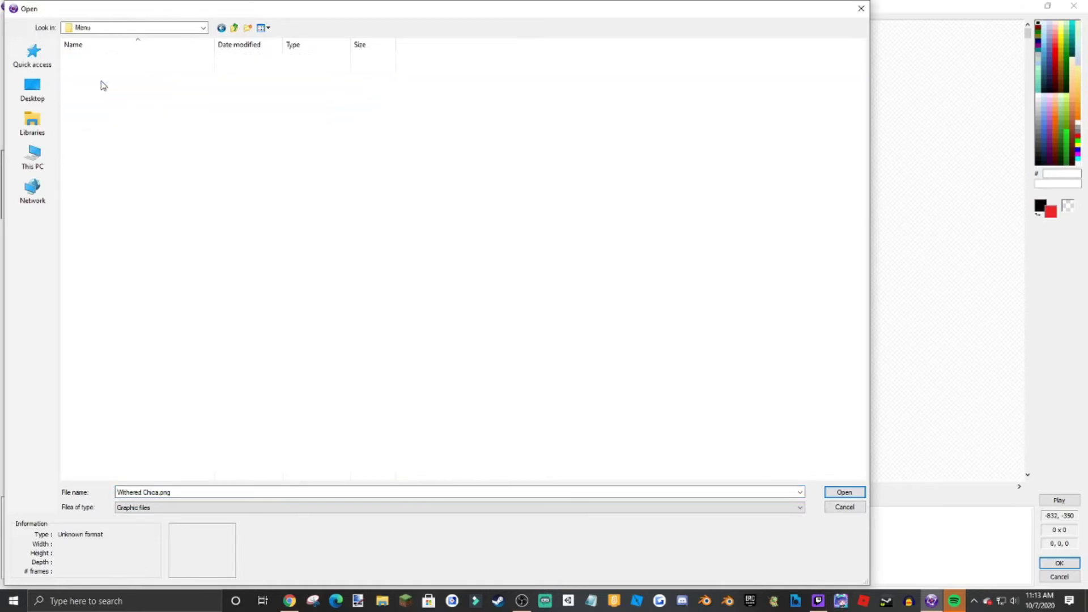
pyautogui.doubleClick(101, 59)
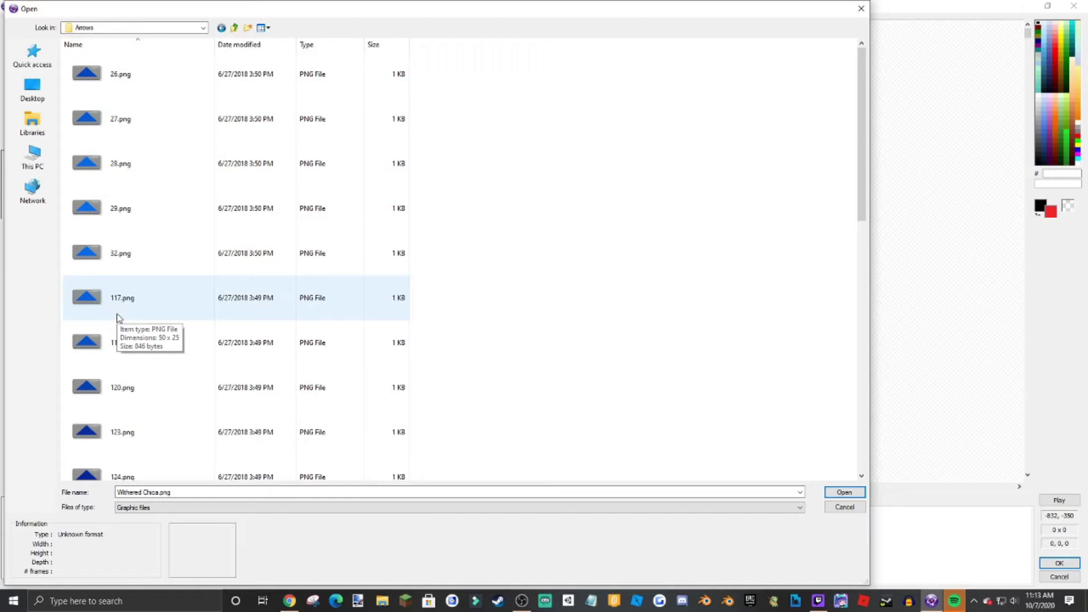
pyautogui.doubleClick(146, 205)
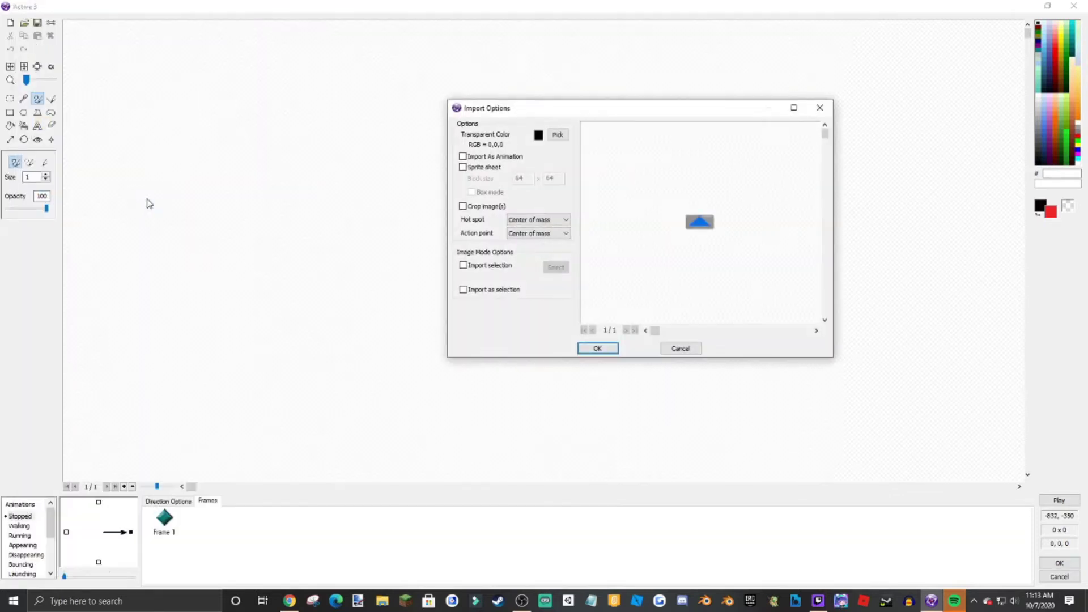
pyautogui.click(593, 348)
pyautogui.click(1059, 562)
# - Place the up arrow in the portrait's lower-left corner at X 125, Y 315 and clone it as 2 rows and 1 column
pyautogui.moveTo(469, 228); pyautogui.dragTo(601, 247)
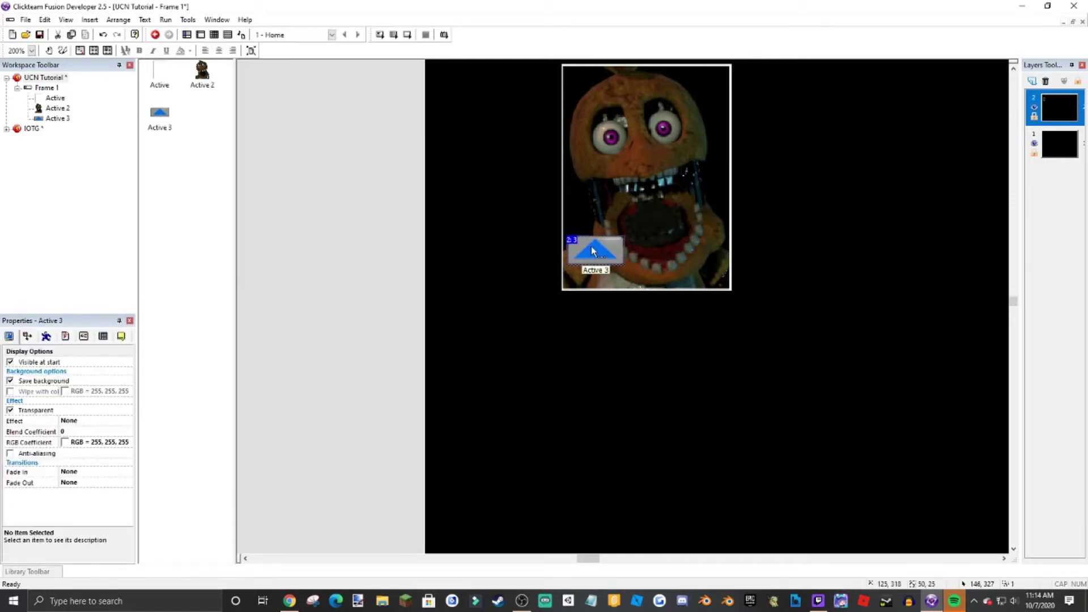
pyautogui.rightClick(590, 246)
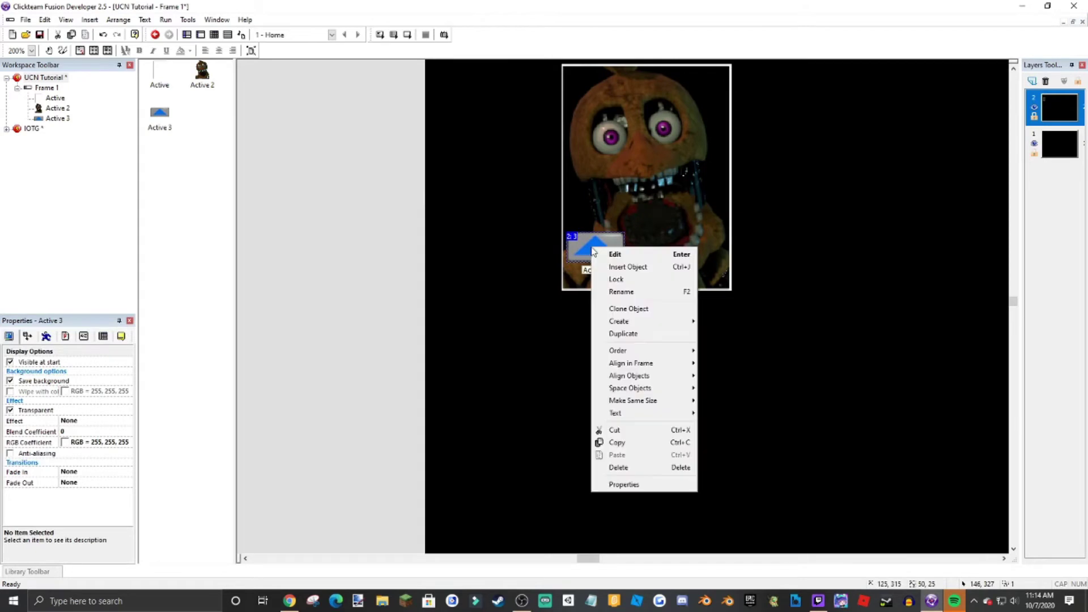
pyautogui.click(635, 309)
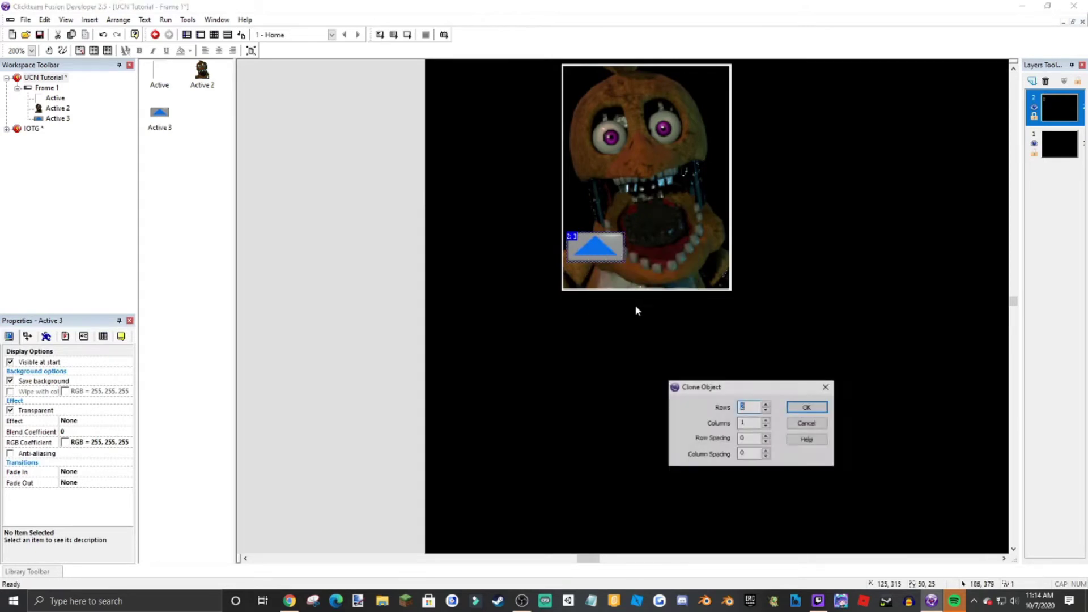
pyautogui.click(799, 406)
# - Import the down-arrow image 147.png from the Arrows folder as the image of the cloned lower arrow
pyautogui.doubleClick(612, 283)
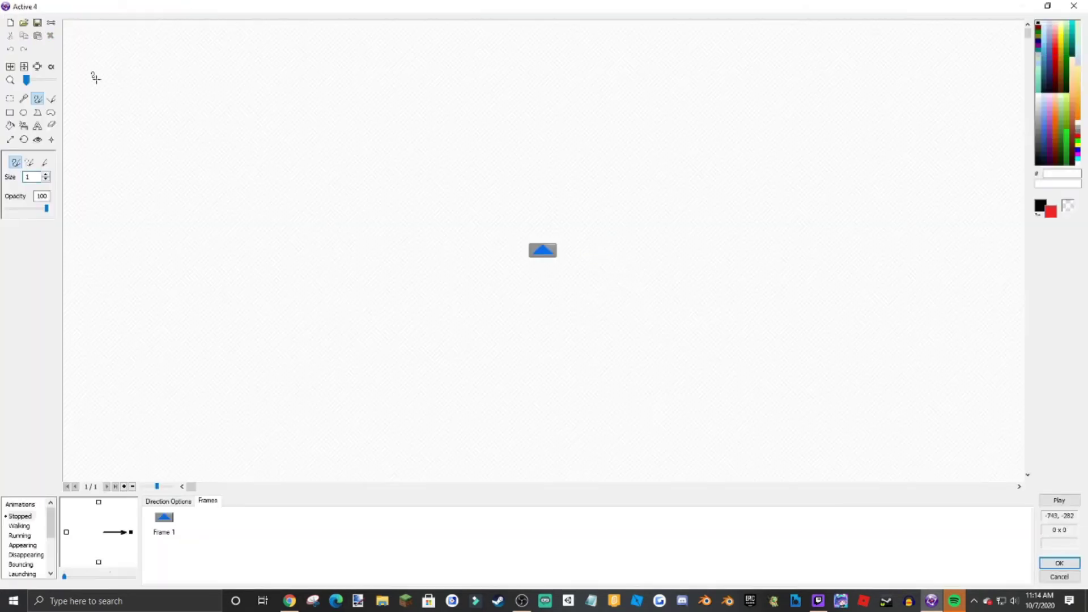
pyautogui.click(24, 22)
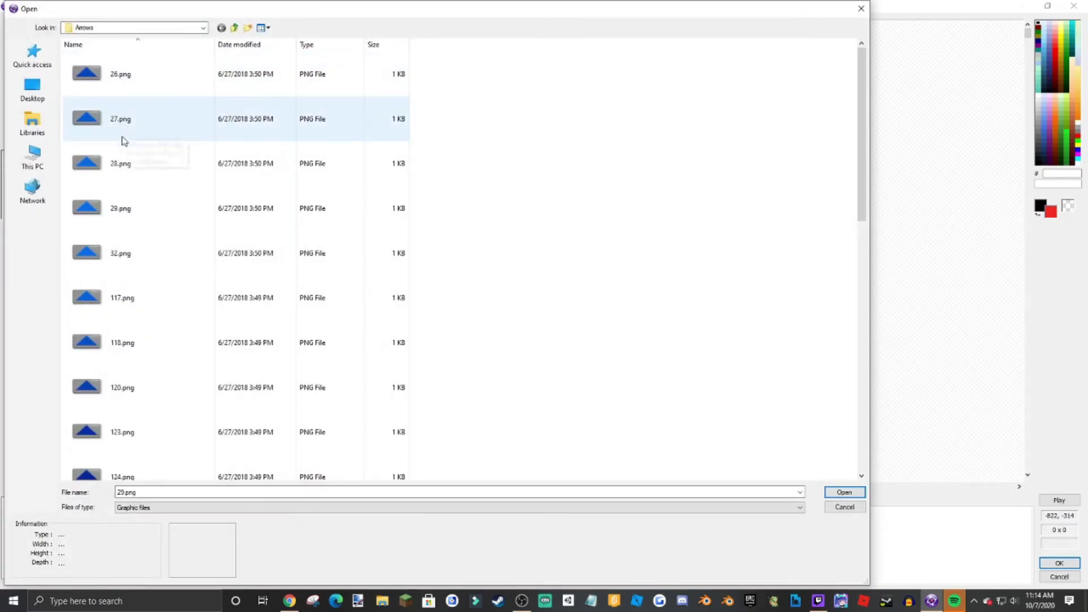
pyautogui.scroll(-5, 133, 210)
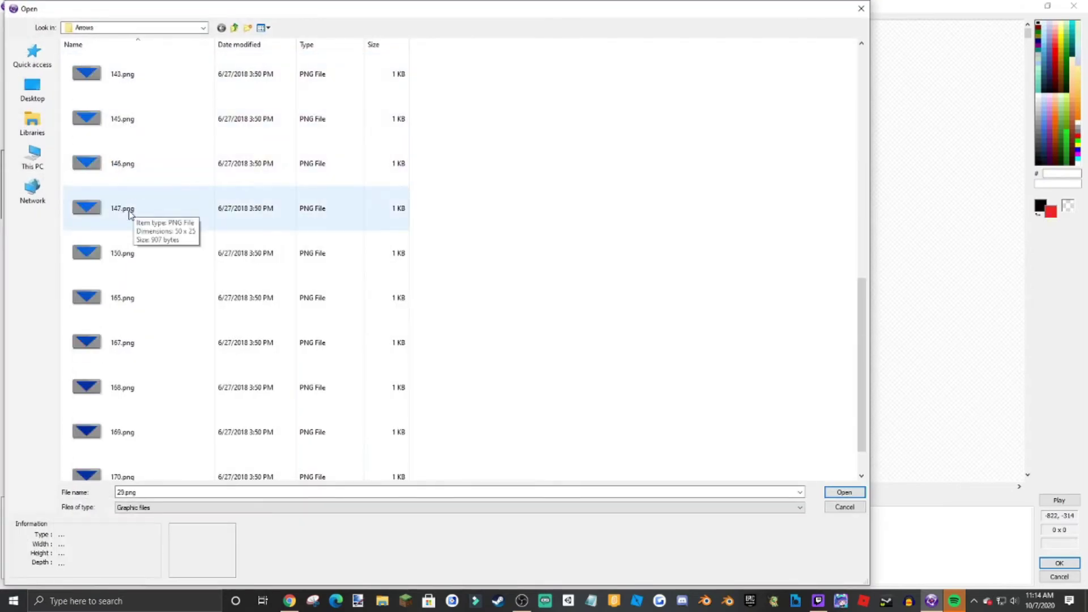
pyautogui.doubleClick(131, 210)
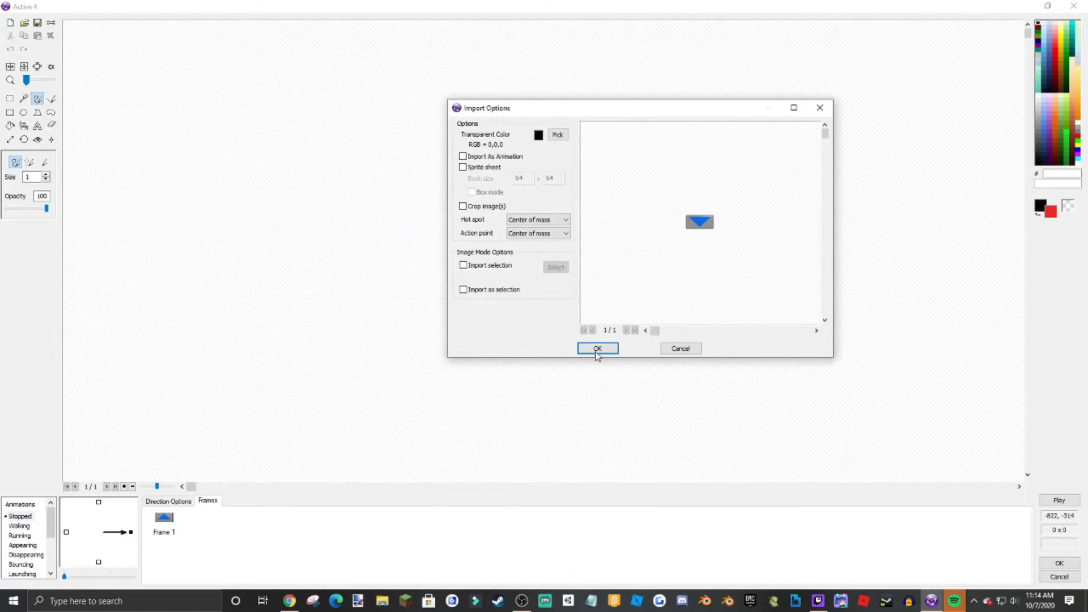
pyautogui.click(597, 349)
pyautogui.click(1058, 563)
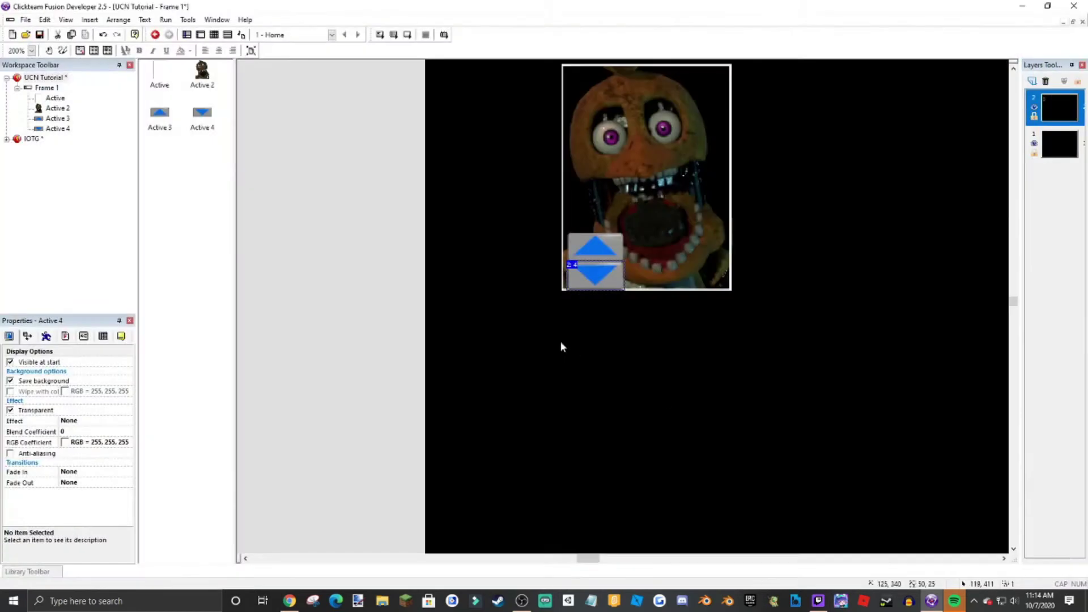
# - Import the down-arrow image 146.png from the Arrows folder as the lower arrow object's image
pyautogui.keyDown('ctrl'); pyautogui.scroll(1, 562, 335); pyautogui.keyUp('ctrl')
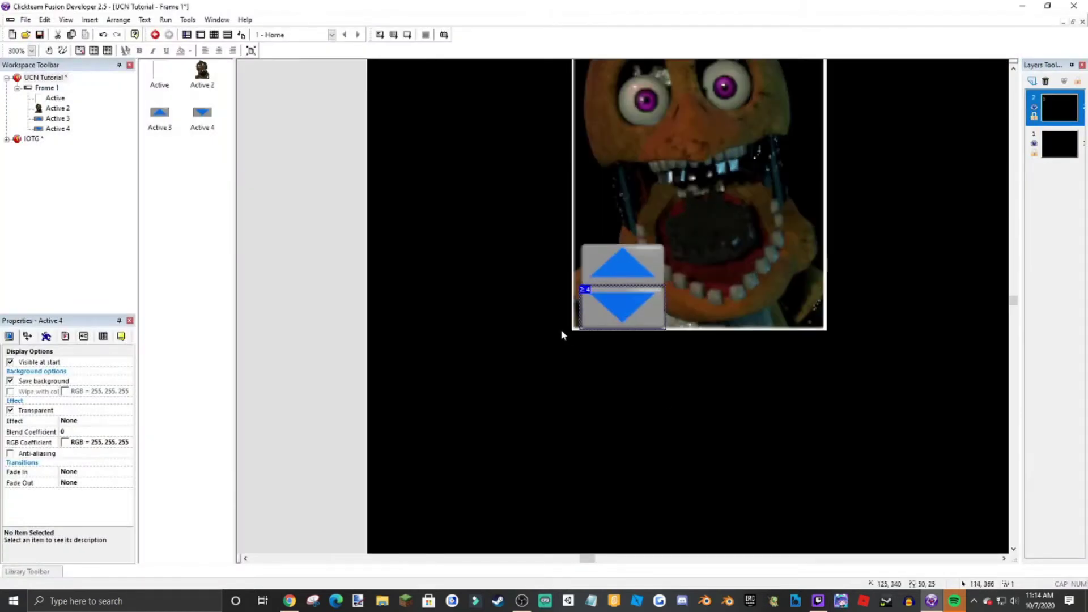
pyautogui.doubleClick(616, 316)
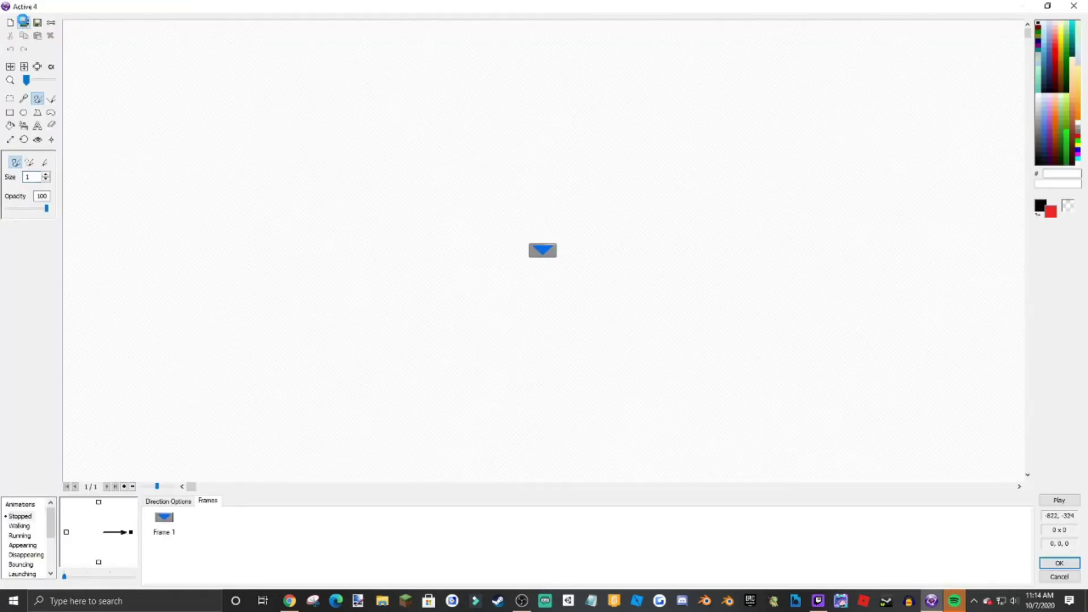
pyautogui.click(23, 19)
pyautogui.scroll(-10, 116, 238)
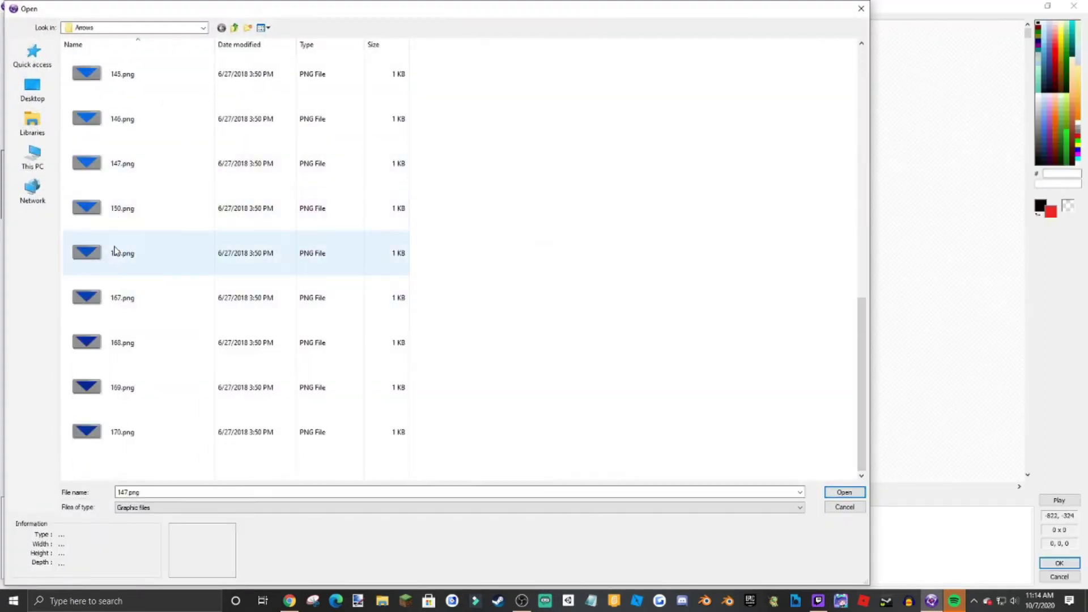
pyautogui.scroll(1, 115, 255)
pyautogui.doubleClick(116, 263)
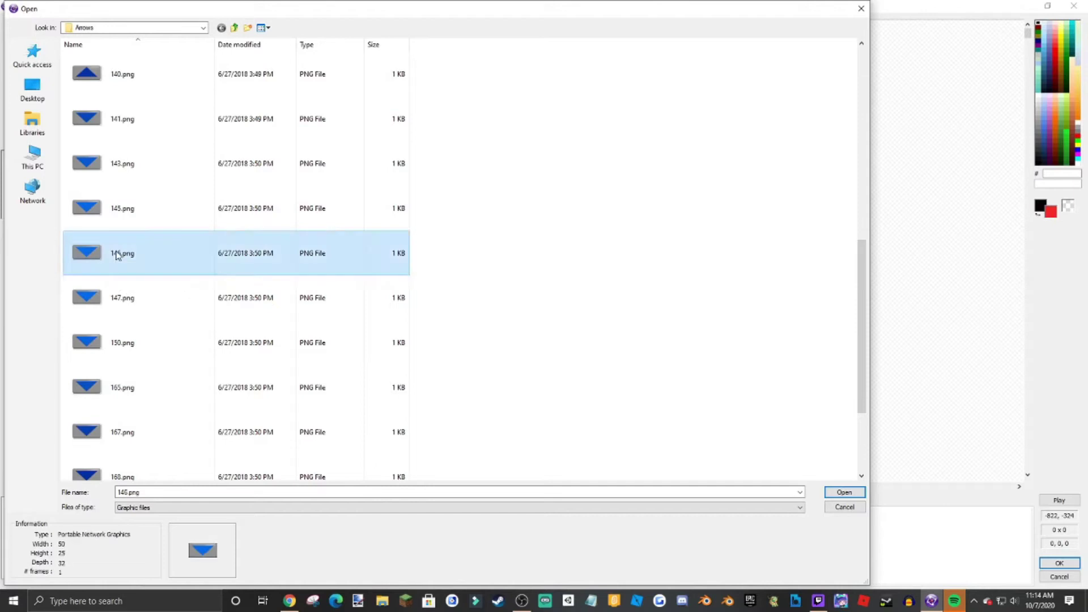
pyautogui.click(592, 347)
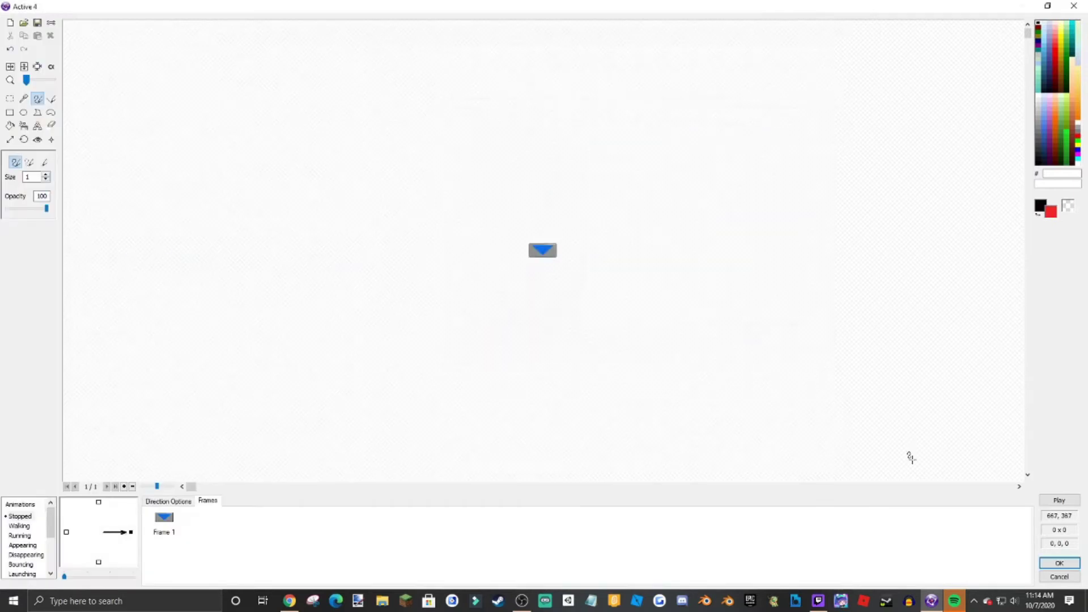
pyautogui.click(1047, 563)
pyautogui.click(494, 273)
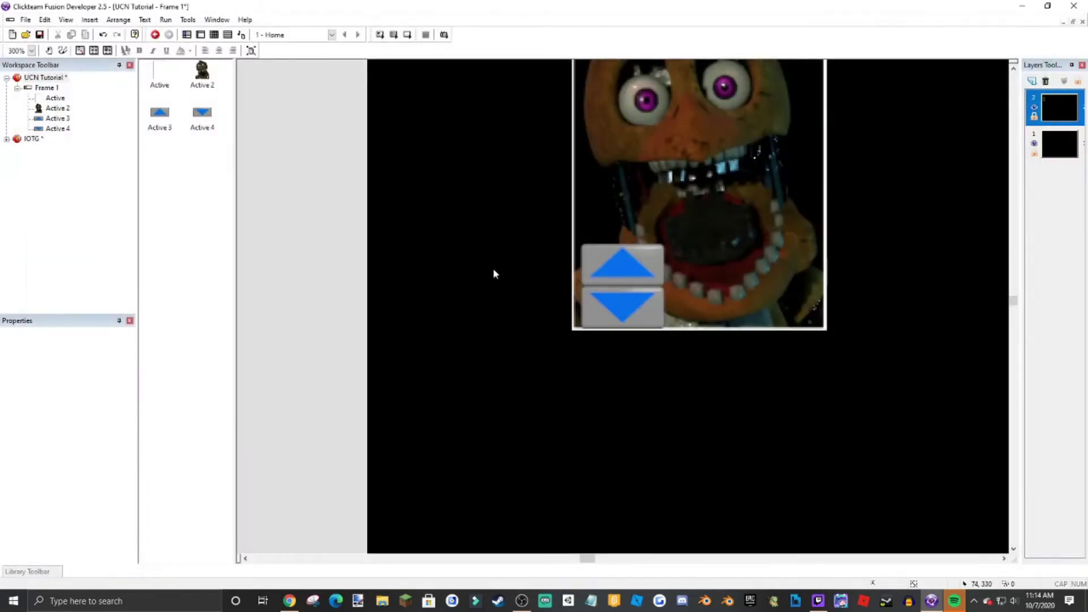
# - Nudge both arrow objects slightly upward inside the portrait, placing the down arrow at X 125, Y 338
pyautogui.keyDown('ctrl'); pyautogui.scroll(-1, 491, 273); pyautogui.keyUp('ctrl')
pyautogui.click(620, 276)
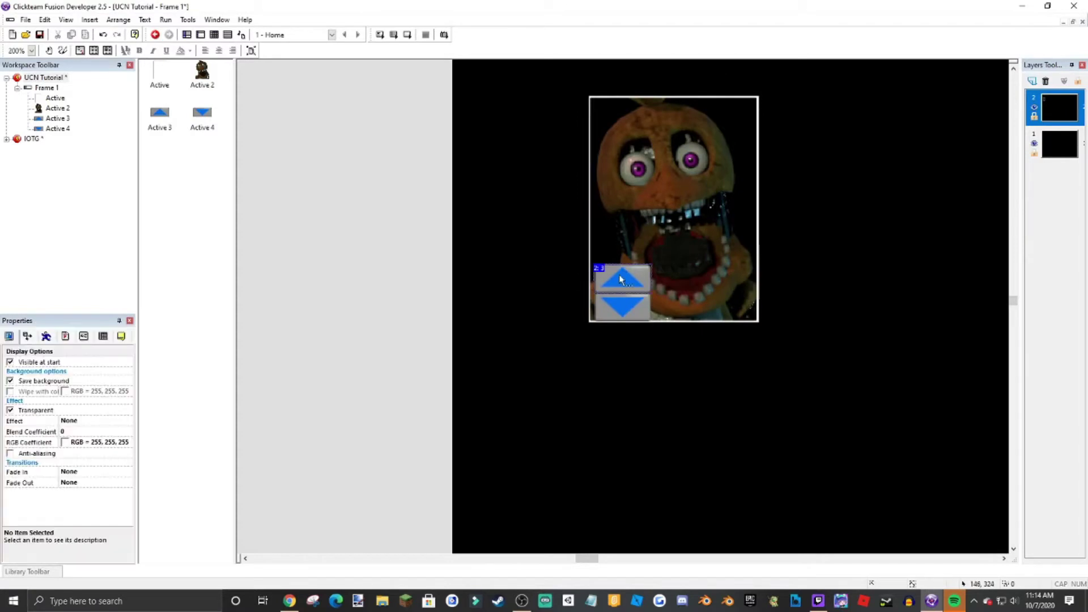
pyautogui.click(616, 295)
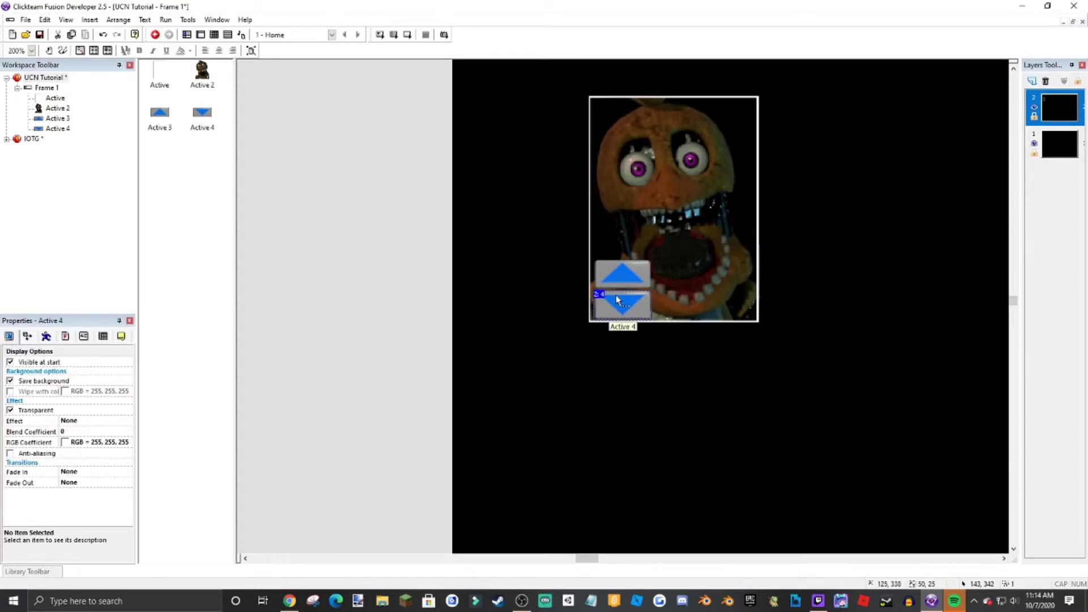
pyautogui.click(558, 254)
# - Insert a Counter object on layer 2 and position it in the portrait's upper-right corner at X 231, Y 170
pyautogui.doubleClick(507, 152)
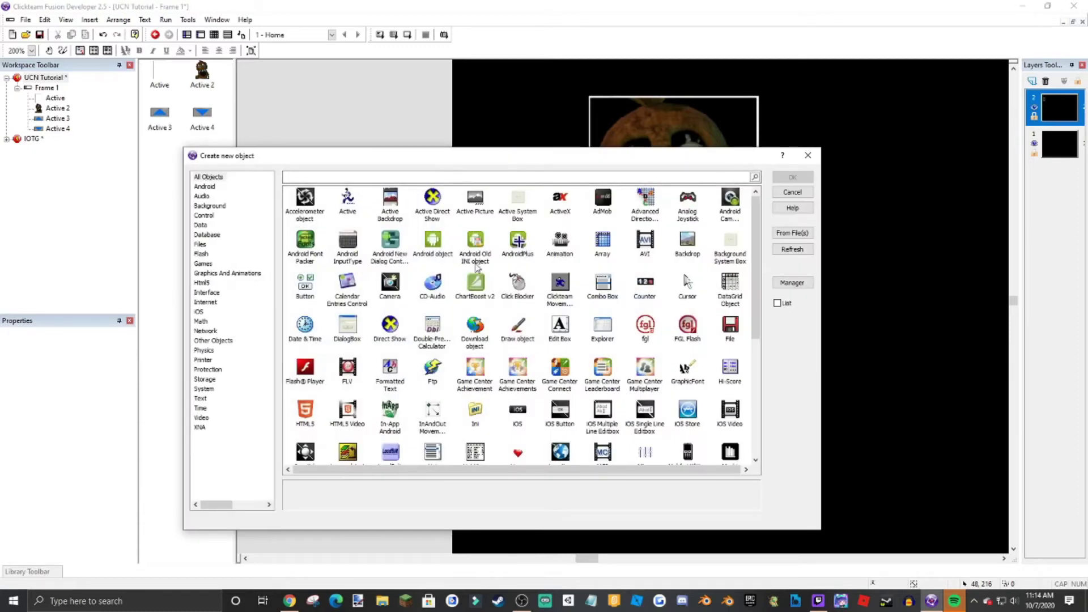
pyautogui.doubleClick(645, 281)
pyautogui.click(729, 137)
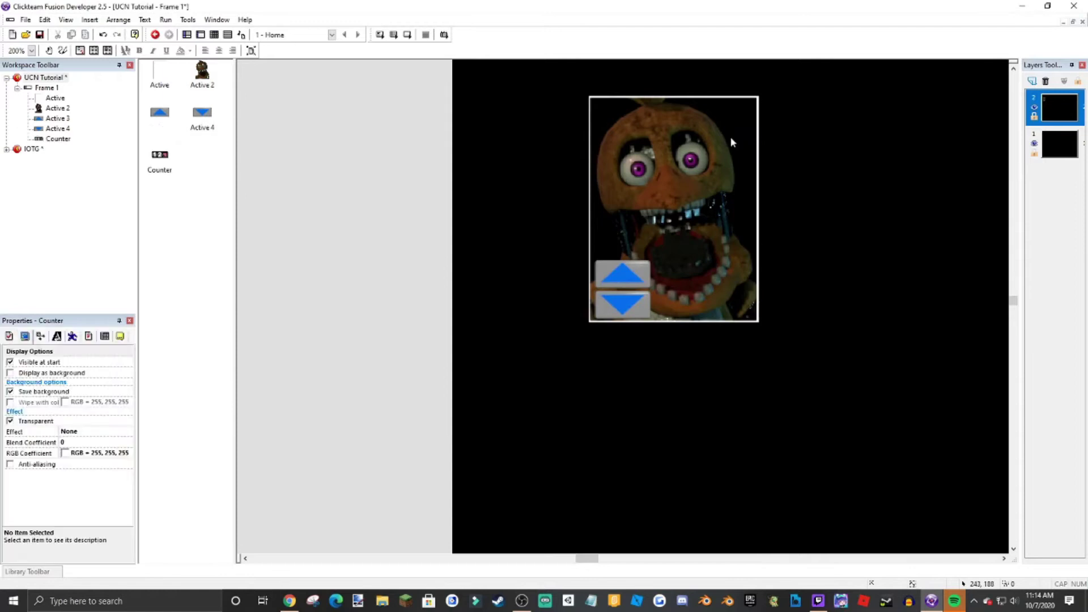
pyautogui.moveTo(730, 122); pyautogui.dragTo(747, 157)
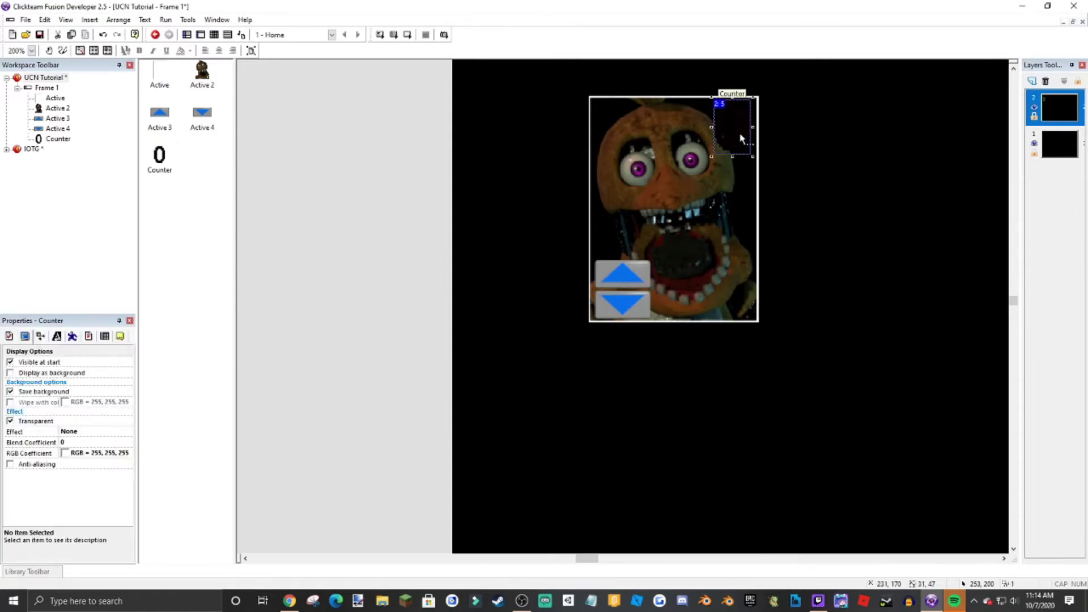
pyautogui.doubleClick(733, 110)
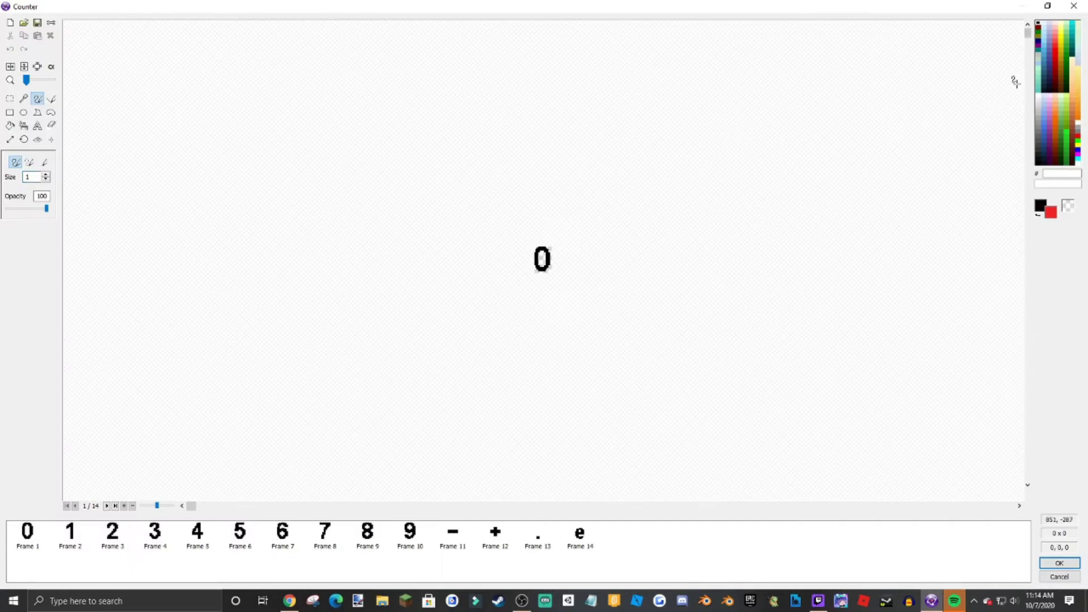
pyautogui.click(1057, 563)
pyautogui.keyDown('ctrl'); pyautogui.scroll(-2, 717, 275); pyautogui.keyUp('ctrl')
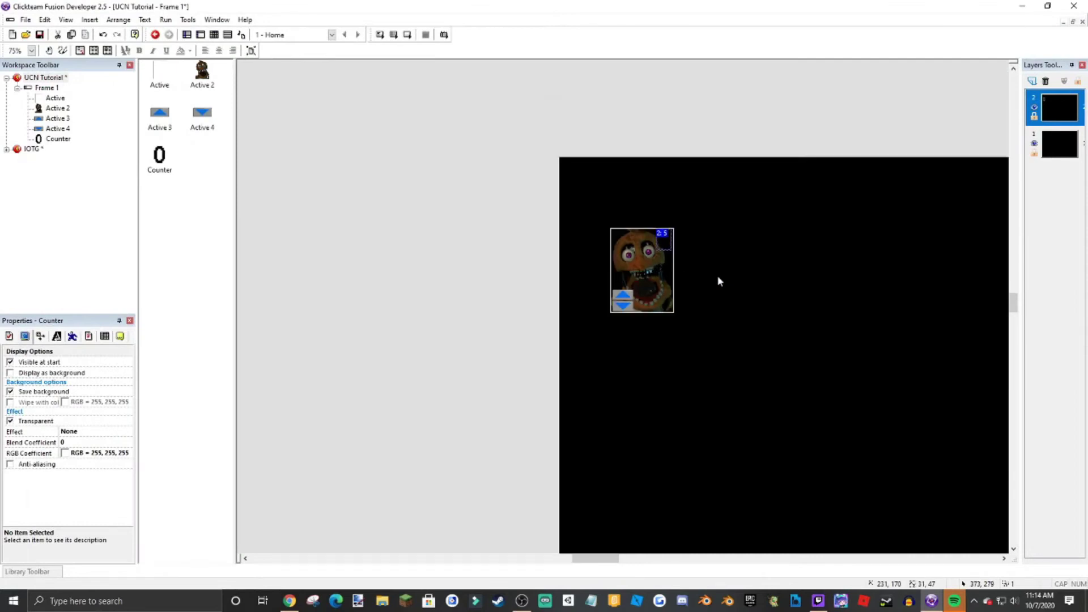
pyautogui.keyDown('ctrl'); pyautogui.scroll(-1, 712, 268); pyautogui.keyUp('ctrl')
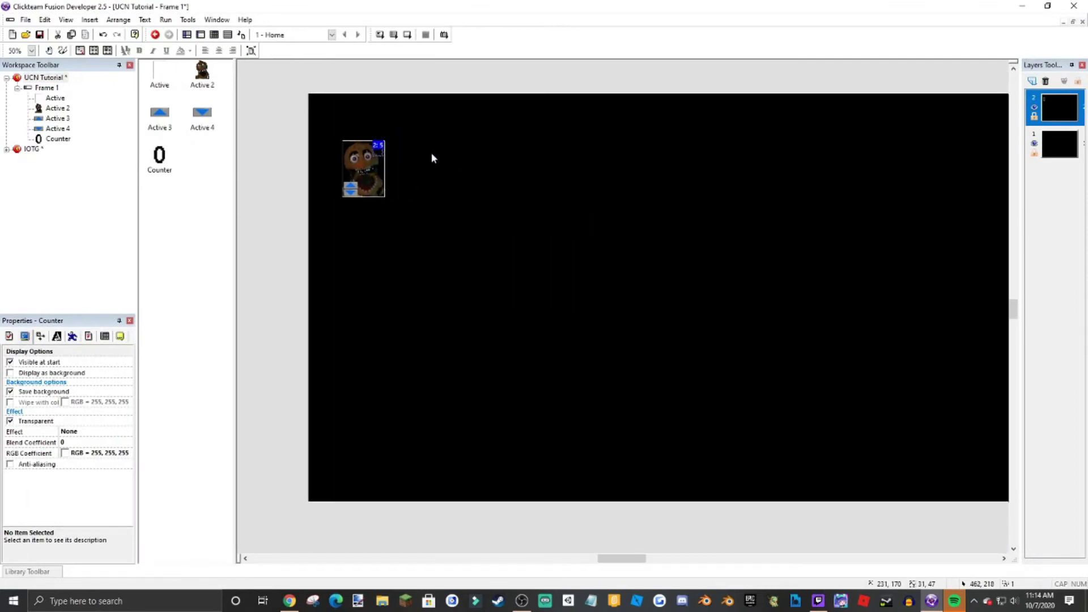
pyautogui.moveTo(413, 177); pyautogui.dragTo(590, 229, button='middle')
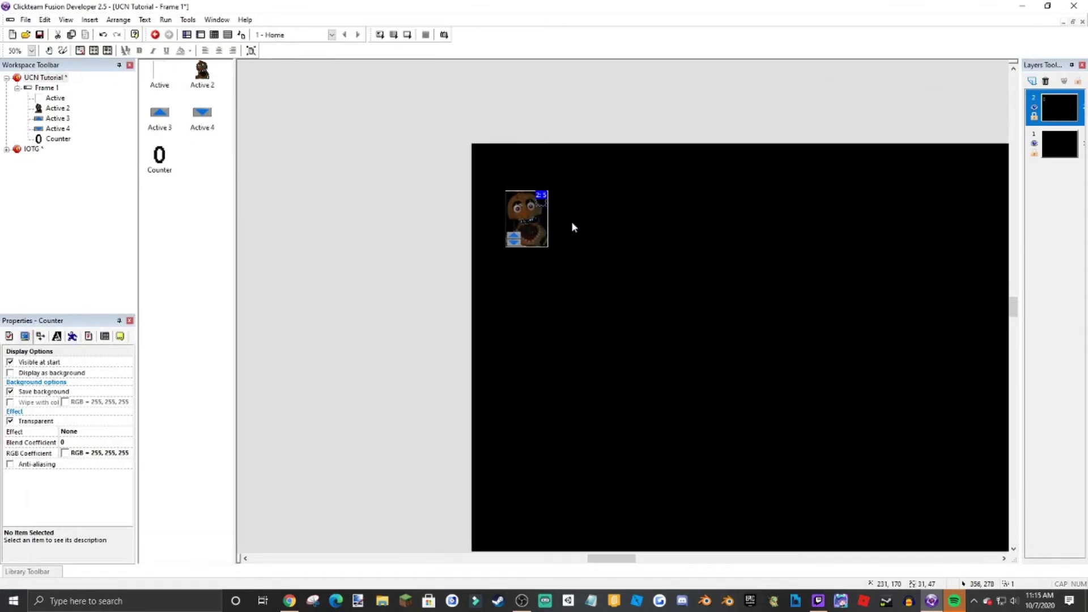
# - Open the counter's digit images, choose white (255, 255, 254) as the drawing colour and switch to the Text tool
pyautogui.keyDown('ctrl'); pyautogui.scroll(4, 572, 226); pyautogui.keyUp('ctrl')
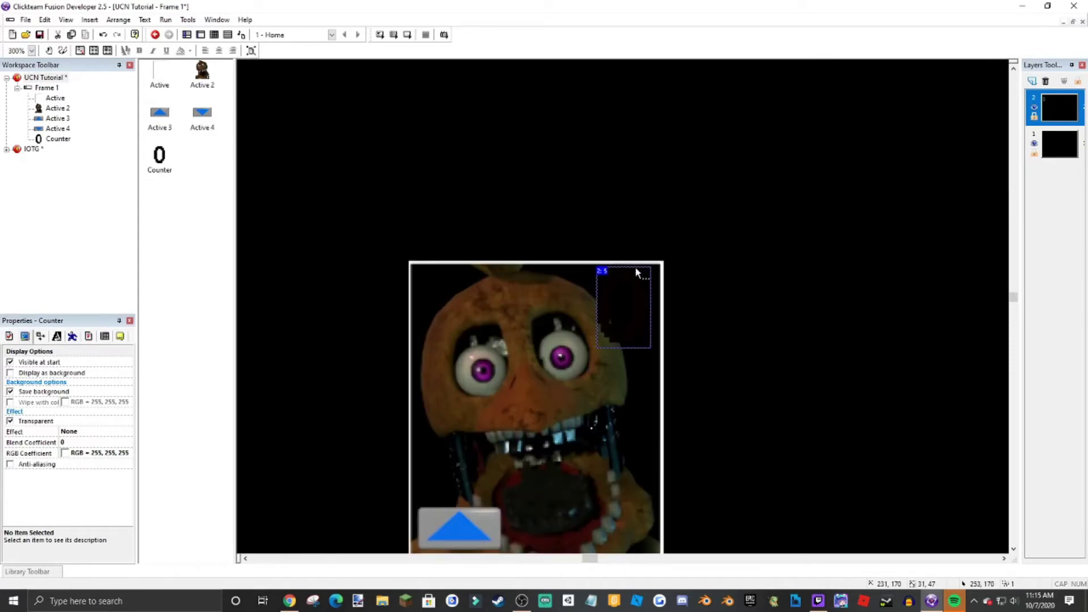
pyautogui.doubleClick(636, 280)
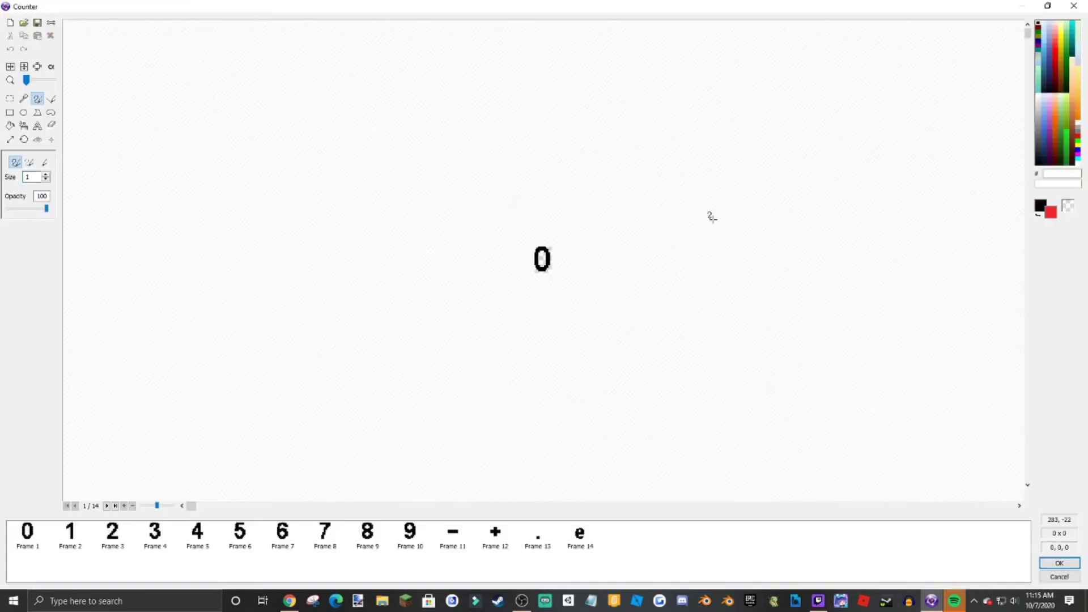
pyautogui.rightClick(1037, 96)
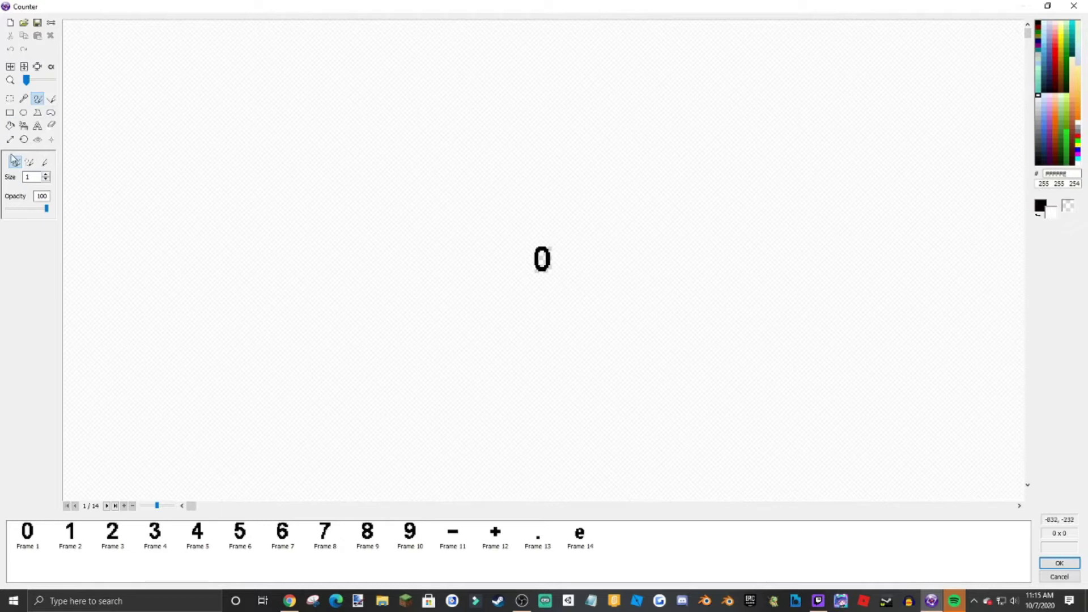
pyautogui.click(38, 128)
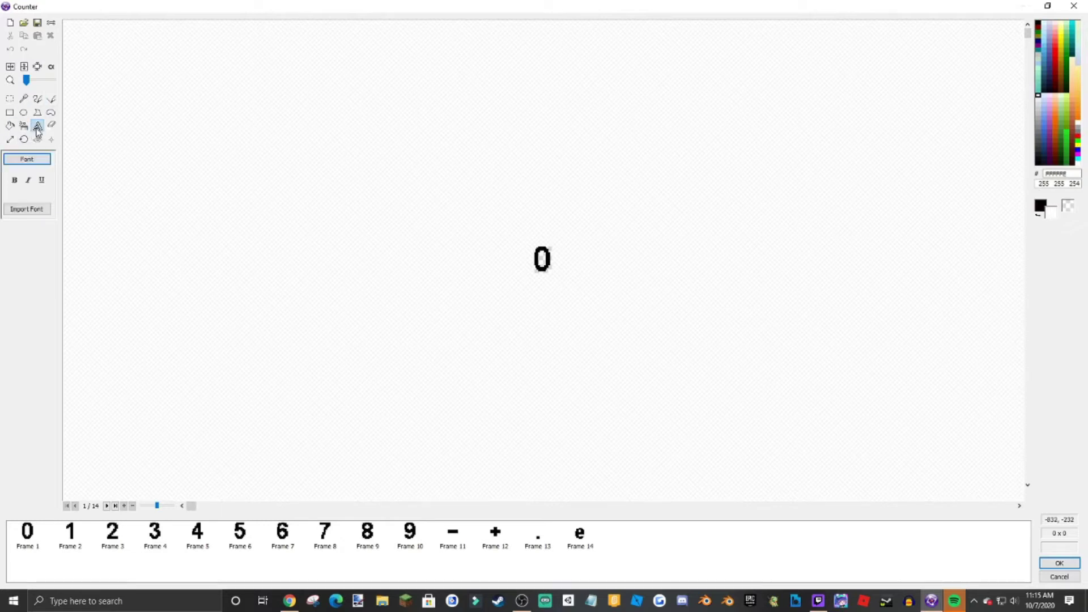
# - Import the Segoe MDL2 Assets font for the counter's digits and apply the edited images
pyautogui.click(27, 209)
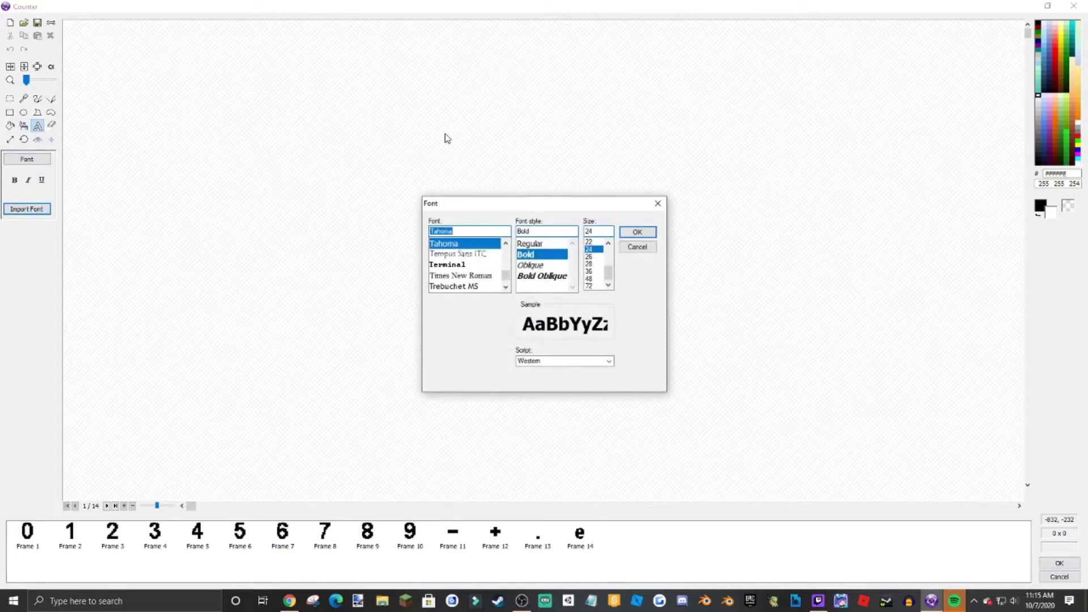
pyautogui.scroll(8, 454, 270)
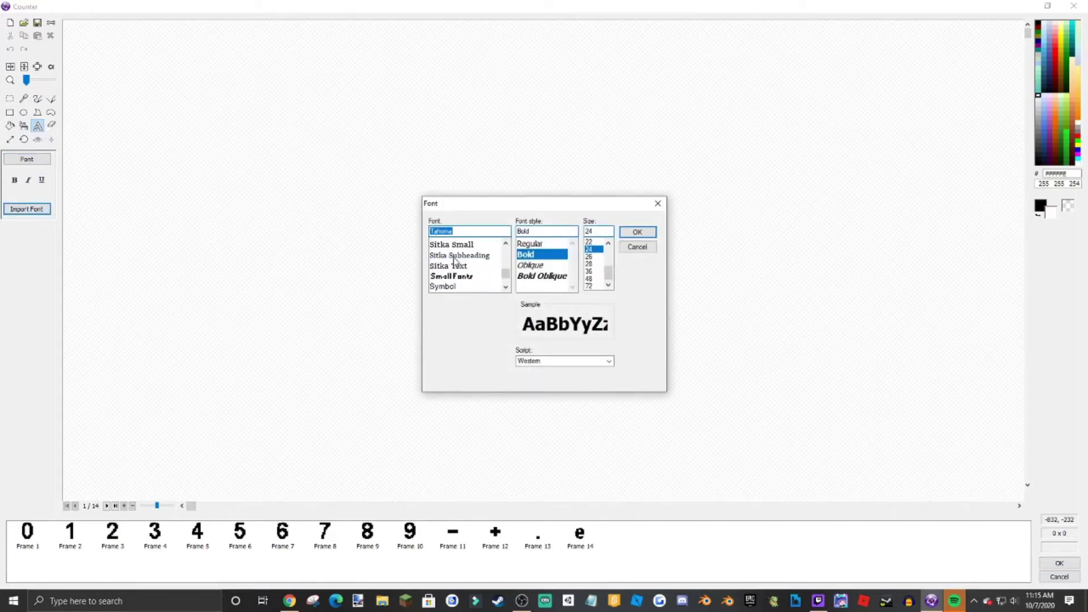
pyautogui.scroll(12, 456, 269)
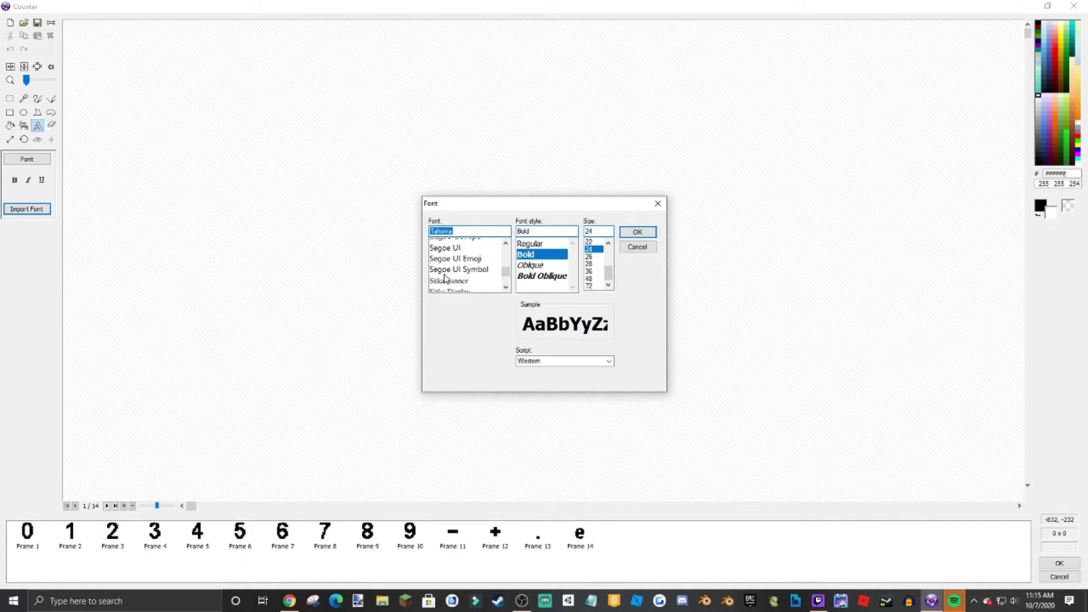
pyautogui.scroll(12, 441, 280)
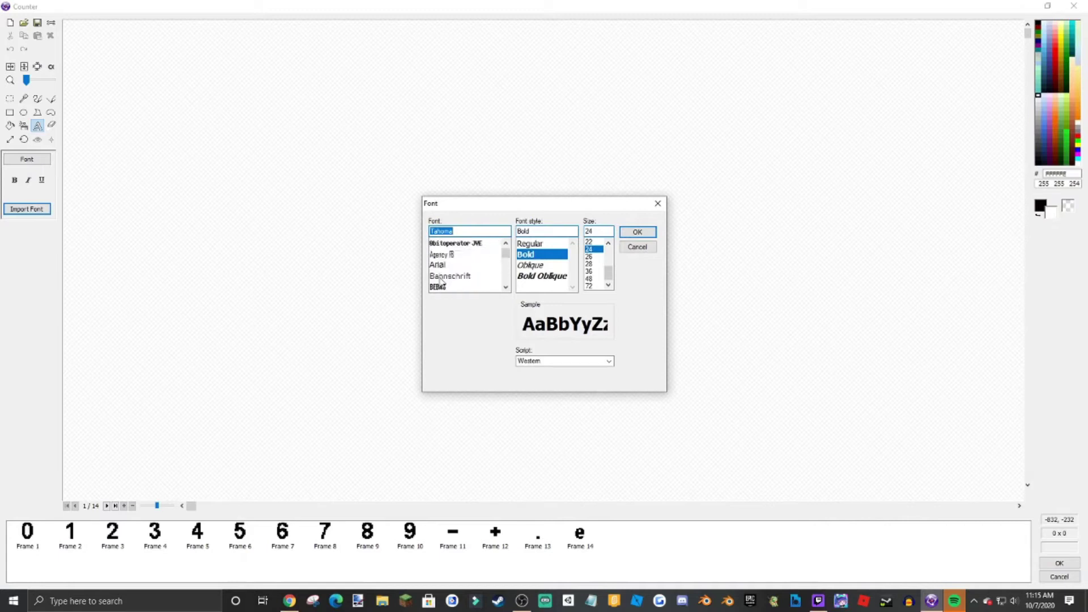
pyautogui.scroll(-8, 439, 282)
pyautogui.scroll(-6, 439, 281)
pyautogui.scroll(-5, 439, 282)
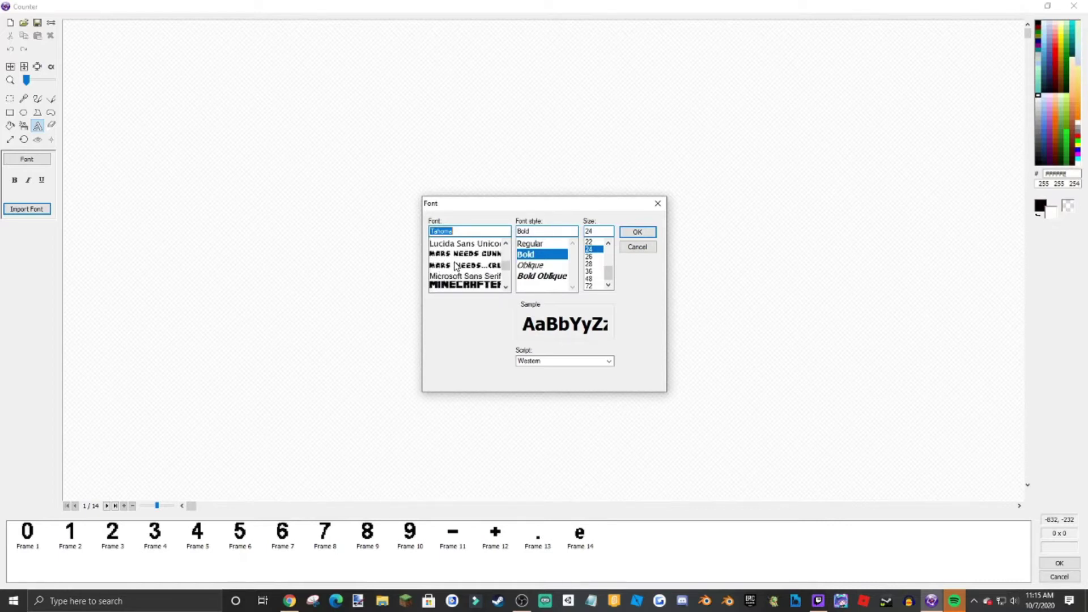
pyautogui.scroll(-3, 465, 287)
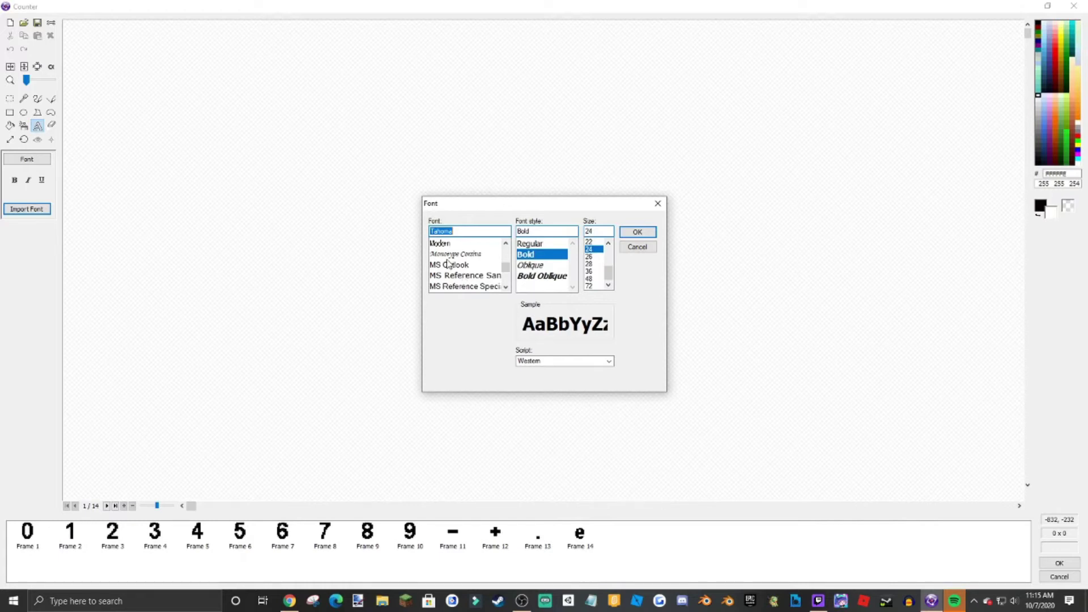
pyautogui.scroll(-5, 448, 264)
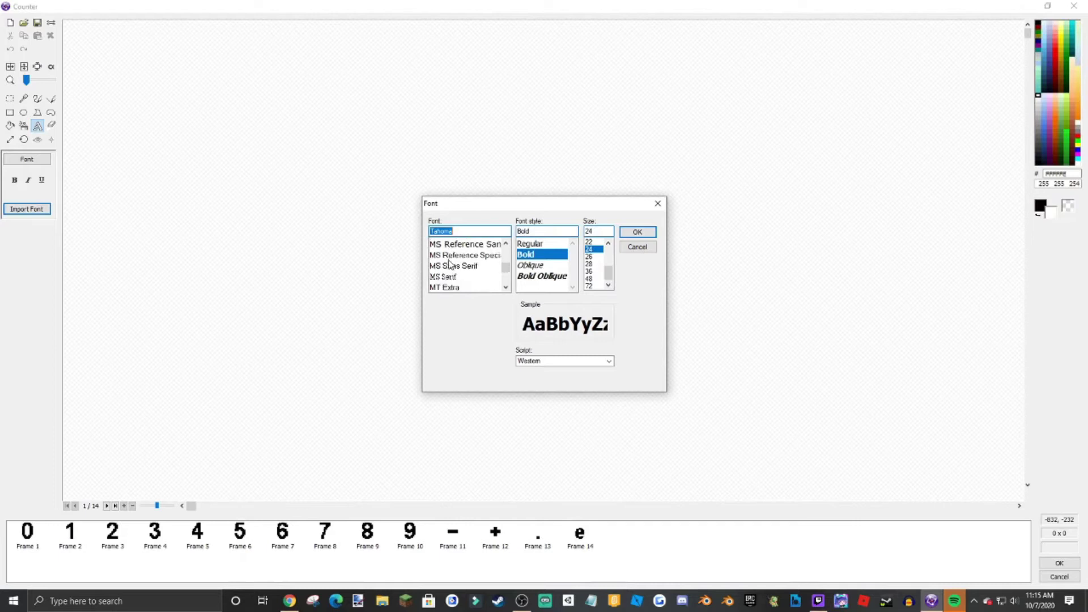
pyautogui.scroll(-4, 448, 264)
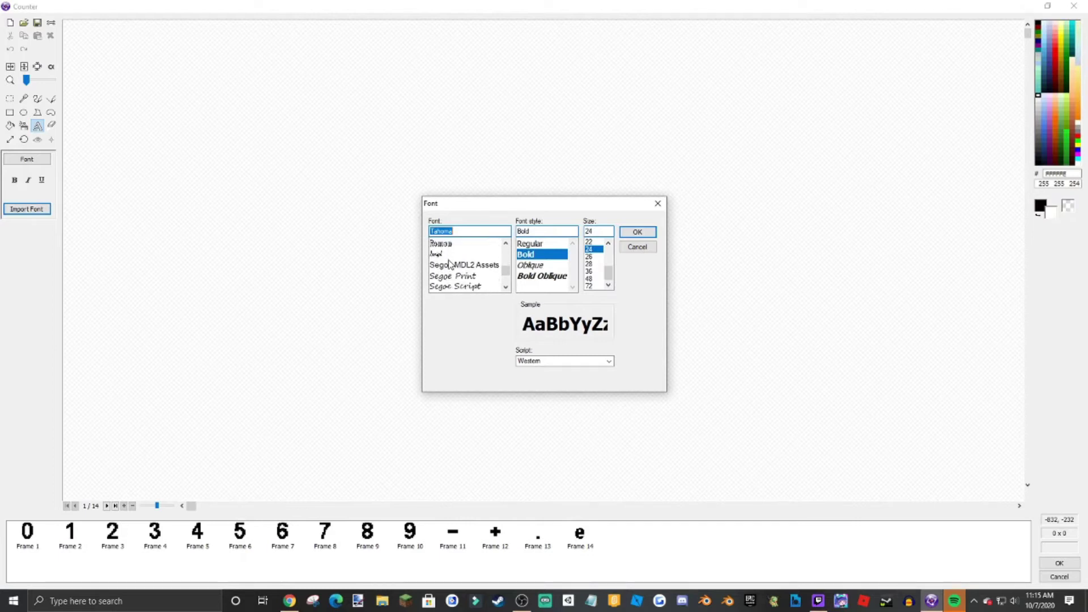
pyautogui.scroll(2, 449, 269)
pyautogui.click(451, 265)
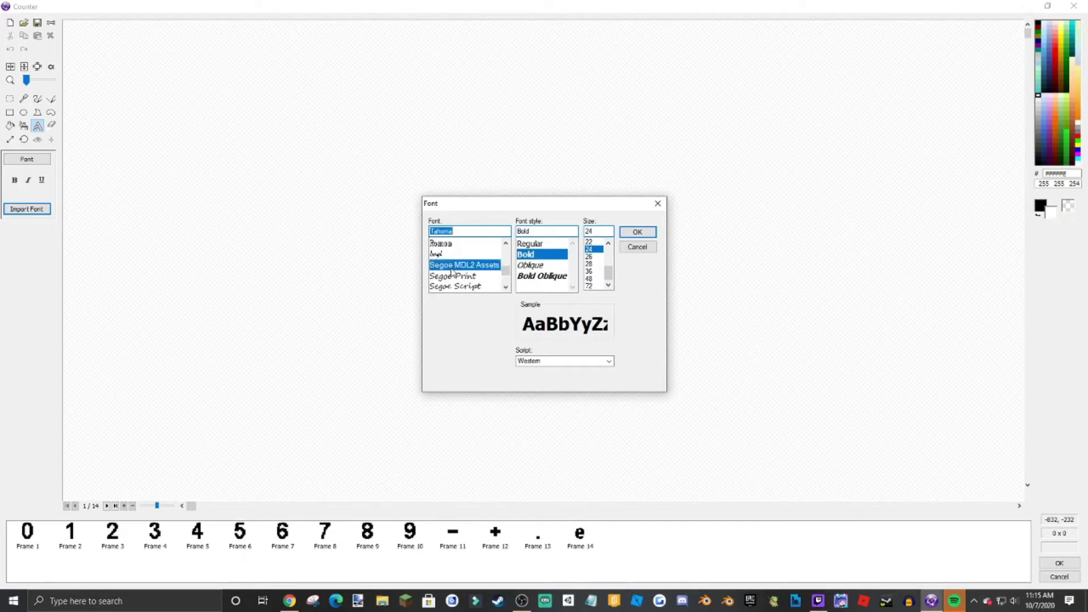
pyautogui.click(626, 235)
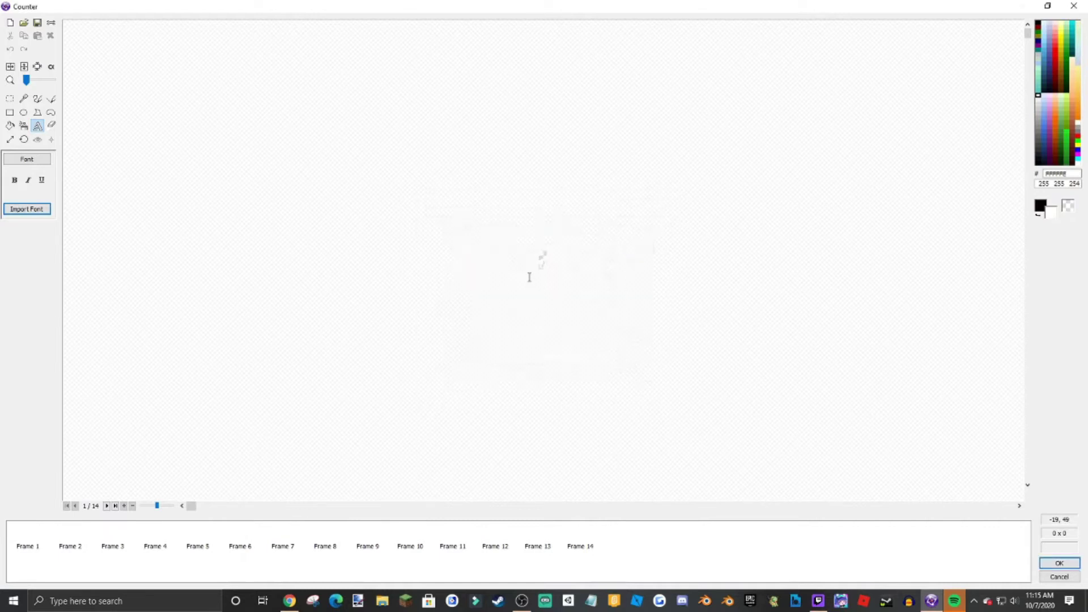
pyautogui.click(1047, 563)
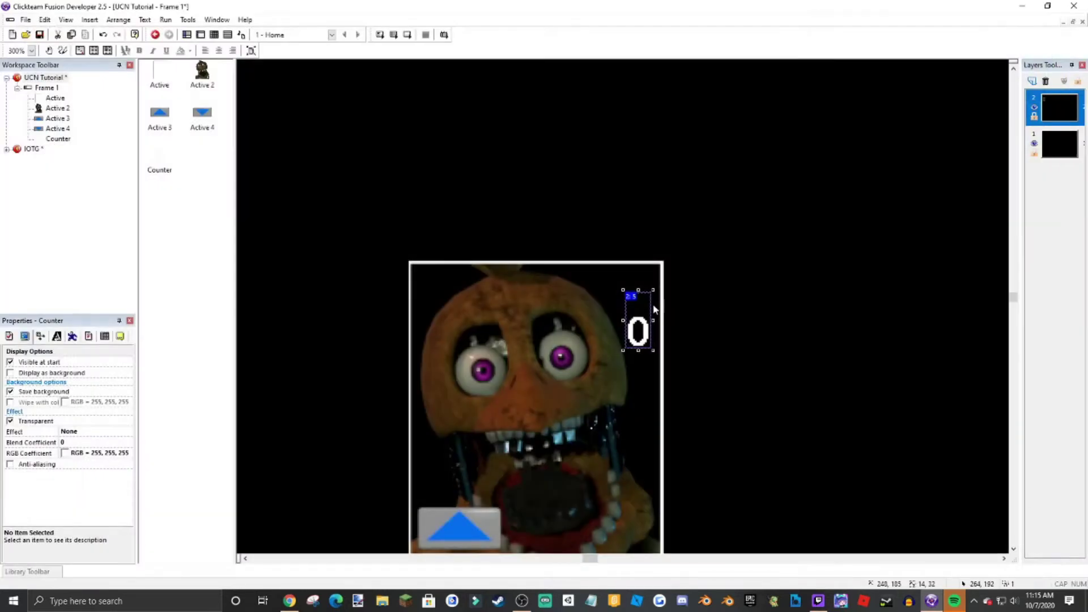
# - Try enlarging the counter to about 74 by 169 at the portrait's upper-right corner, then reduce its size somewhat
pyautogui.moveTo(653, 288); pyautogui.dragTo(755, 61)
pyautogui.moveTo(720, 155); pyautogui.dragTo(716, 192)
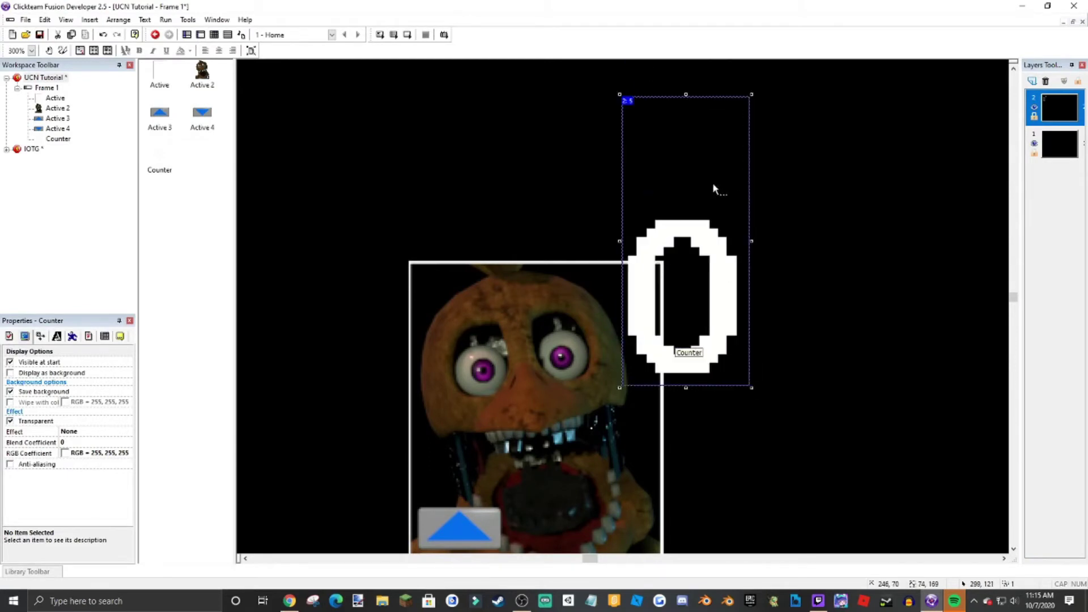
pyautogui.moveTo(751, 96); pyautogui.dragTo(720, 165)
# - Reimport the counter's digits with the Segoe UI font in Bold at size 24
pyautogui.doubleClick(671, 258)
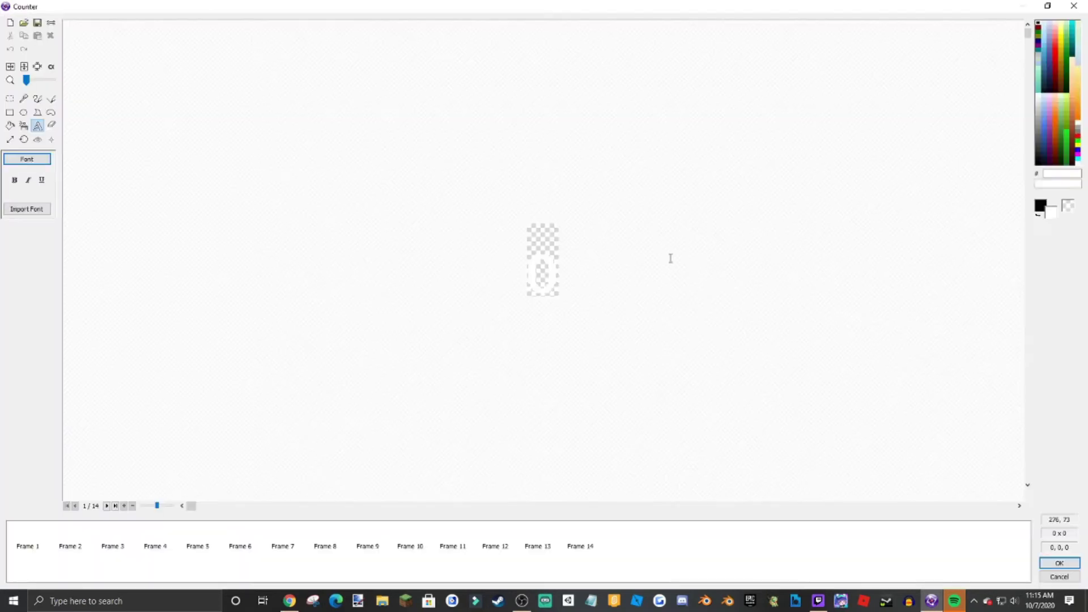
pyautogui.click(25, 209)
pyautogui.click(480, 266)
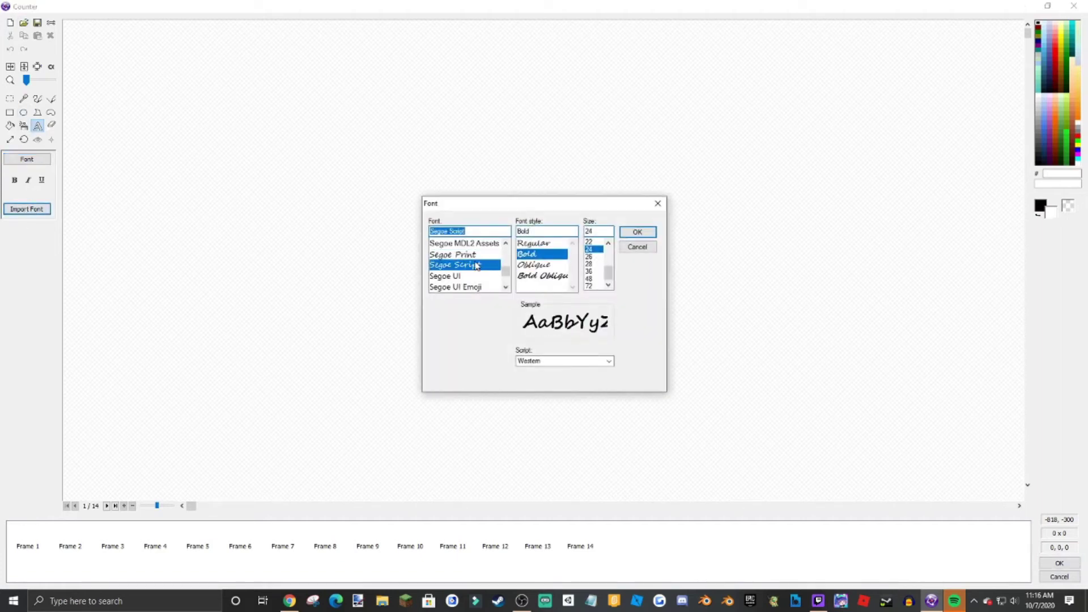
pyautogui.click(475, 276)
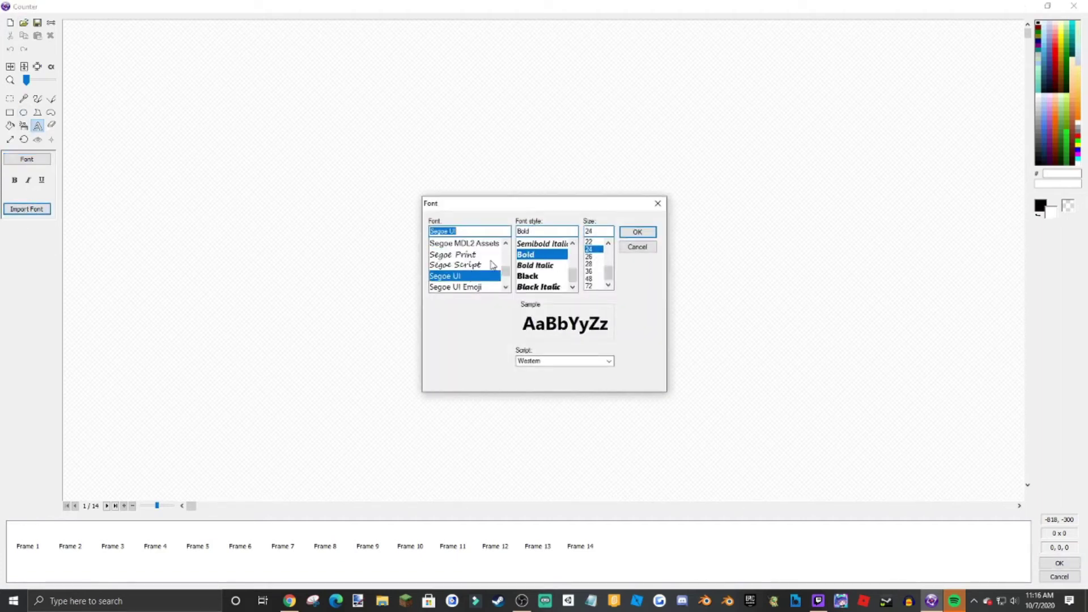
pyautogui.click(636, 232)
pyautogui.click(1059, 563)
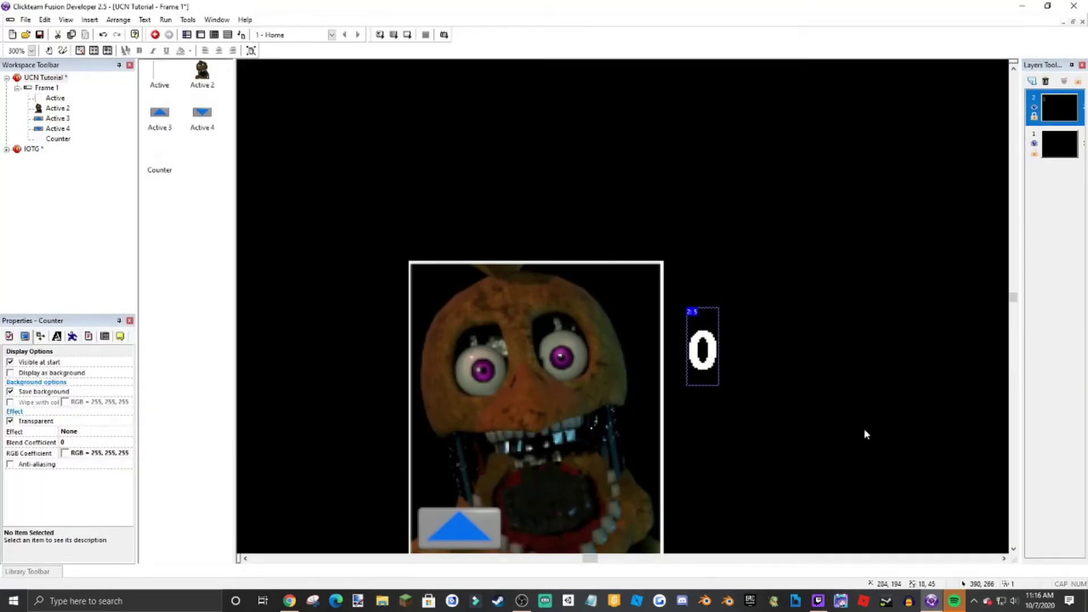
# - Resize the counter to about 34 by 76 and place it in the portrait's upper-right corner at X 233, Y 157
pyautogui.click(717, 340)
pyautogui.moveTo(716, 314); pyautogui.dragTo(659, 322)
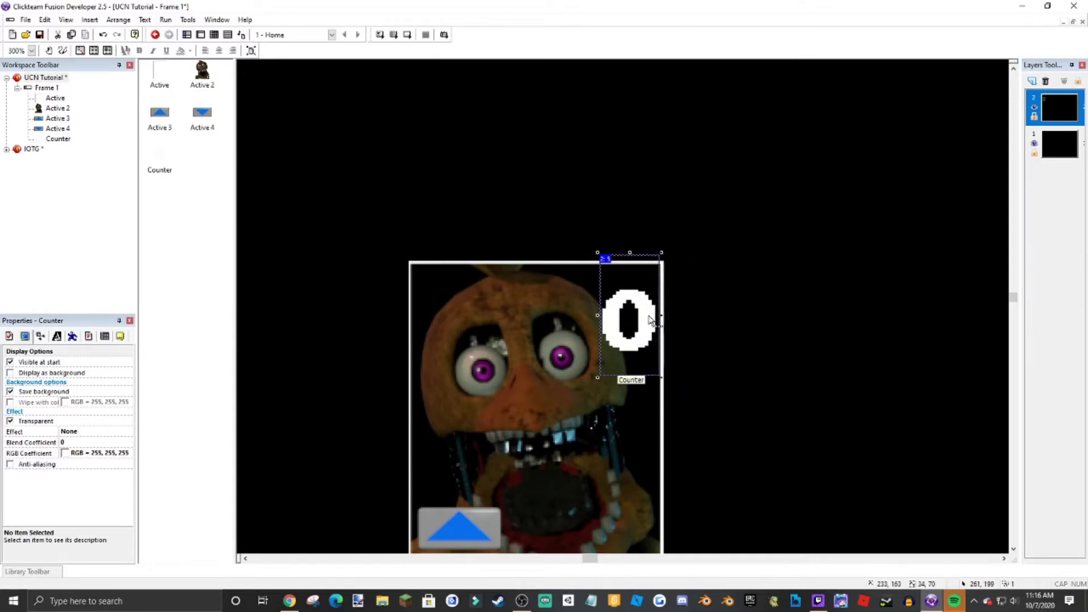
pyautogui.click(706, 309)
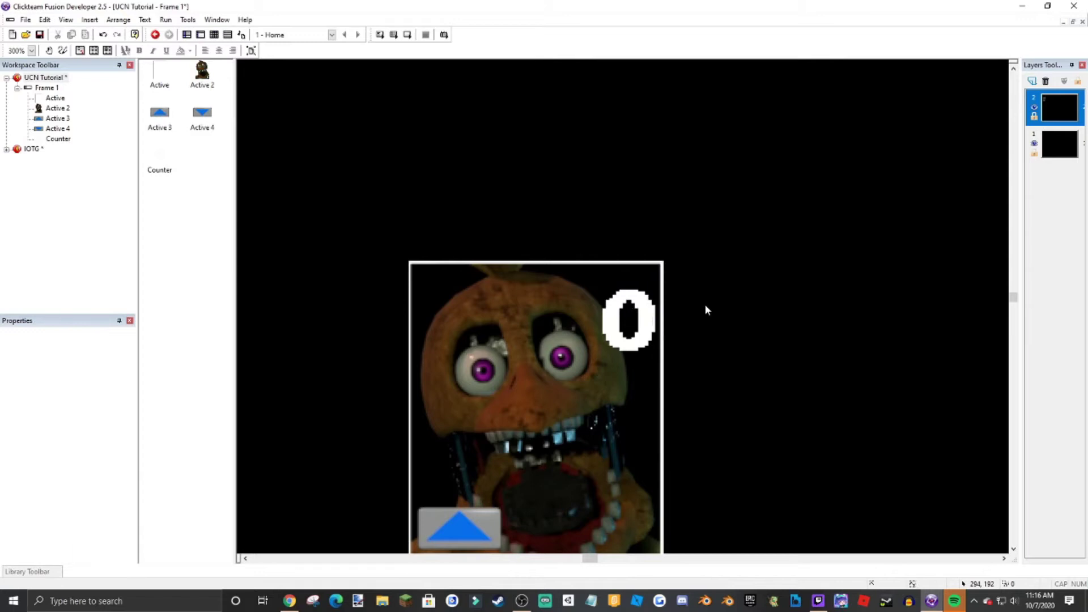
pyautogui.click(657, 311)
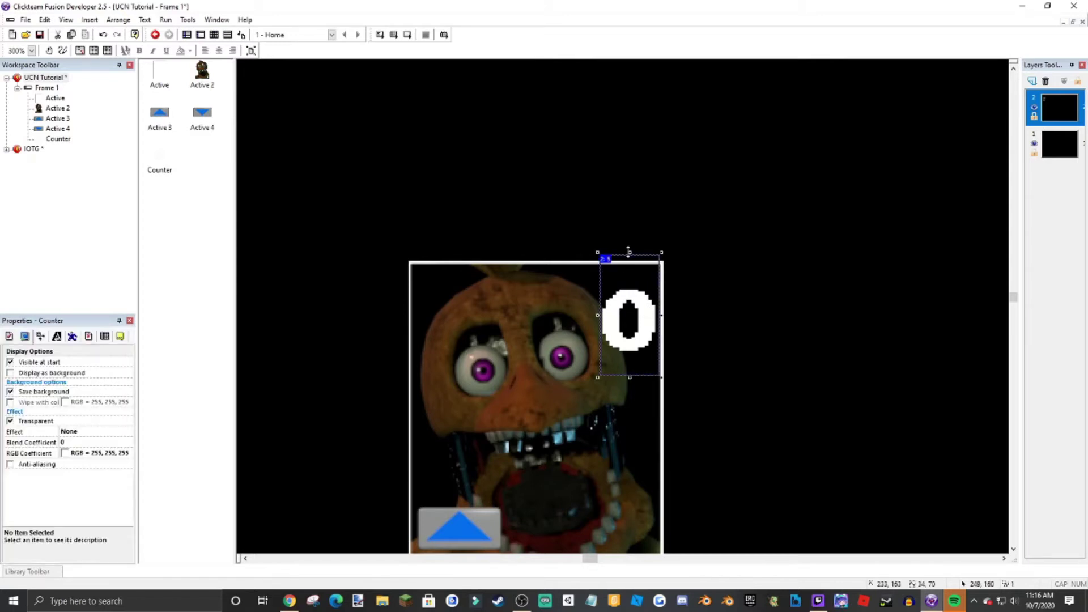
pyautogui.moveTo(628, 249); pyautogui.dragTo(628, 242)
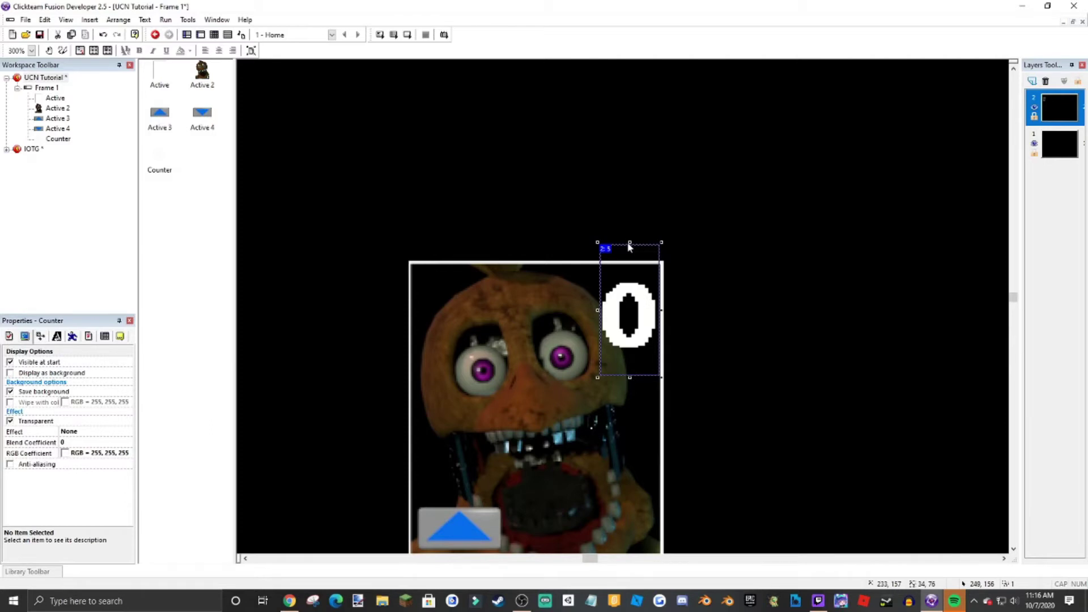
pyautogui.click(775, 202)
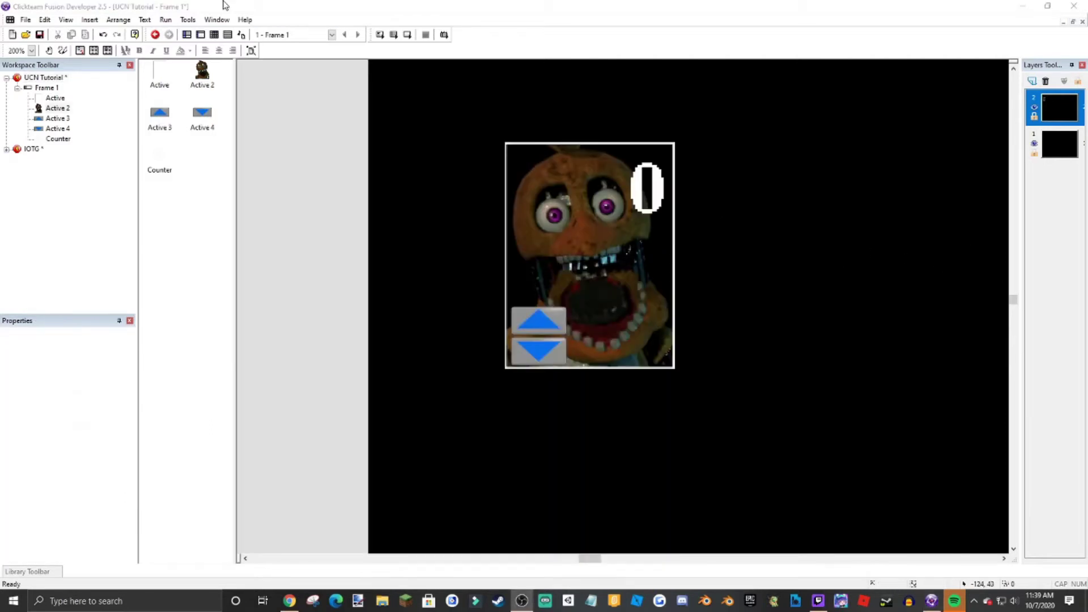
# - Add the Friends qualifier to the character portrait object, Active 2
pyautogui.click(603, 209)
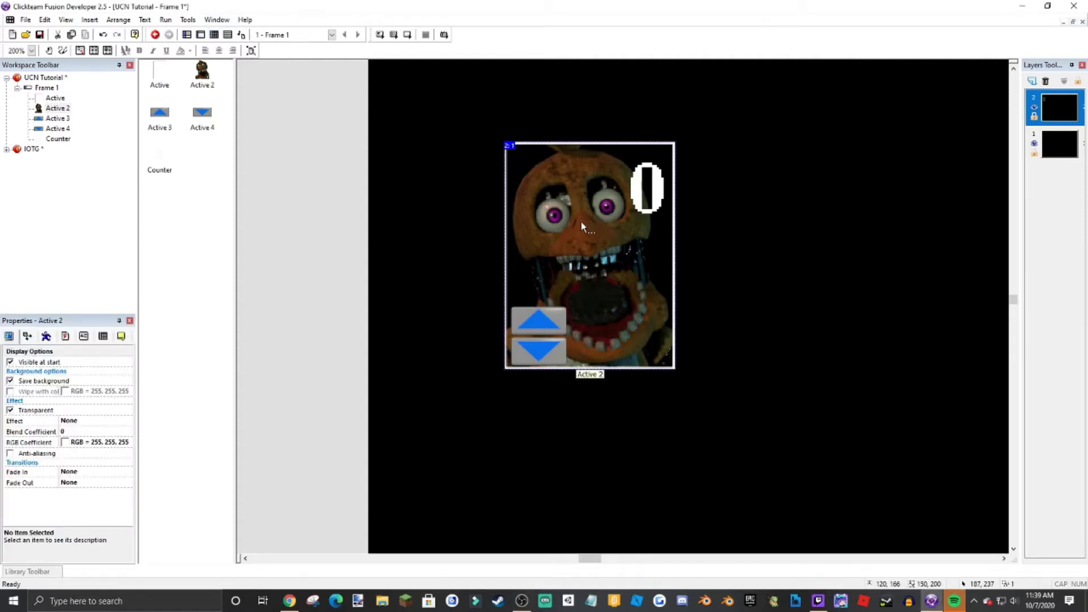
pyautogui.click(105, 338)
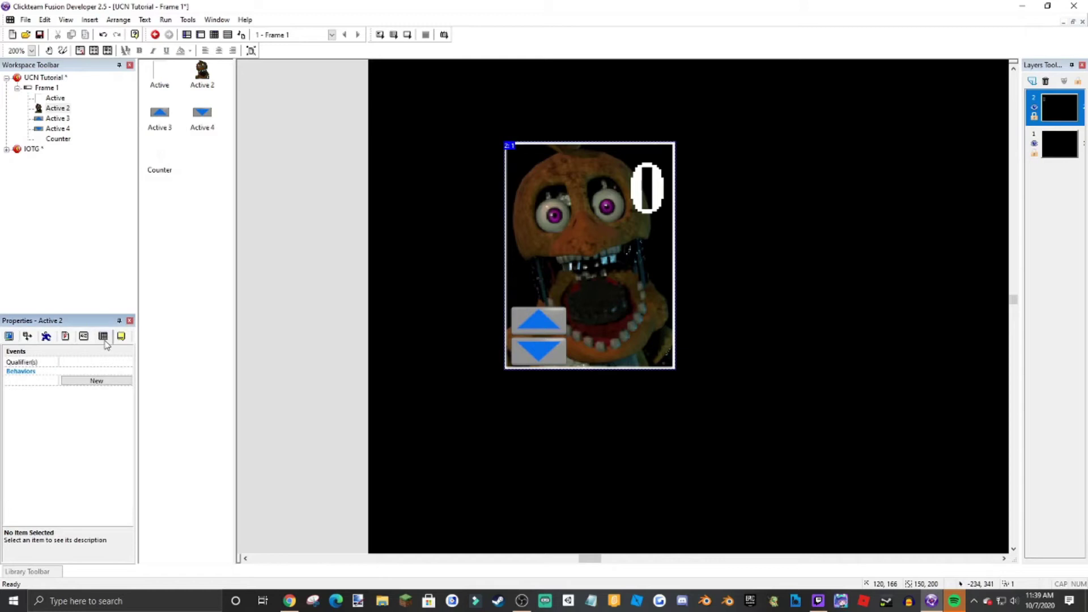
pyautogui.click(101, 362)
pyautogui.click(118, 362)
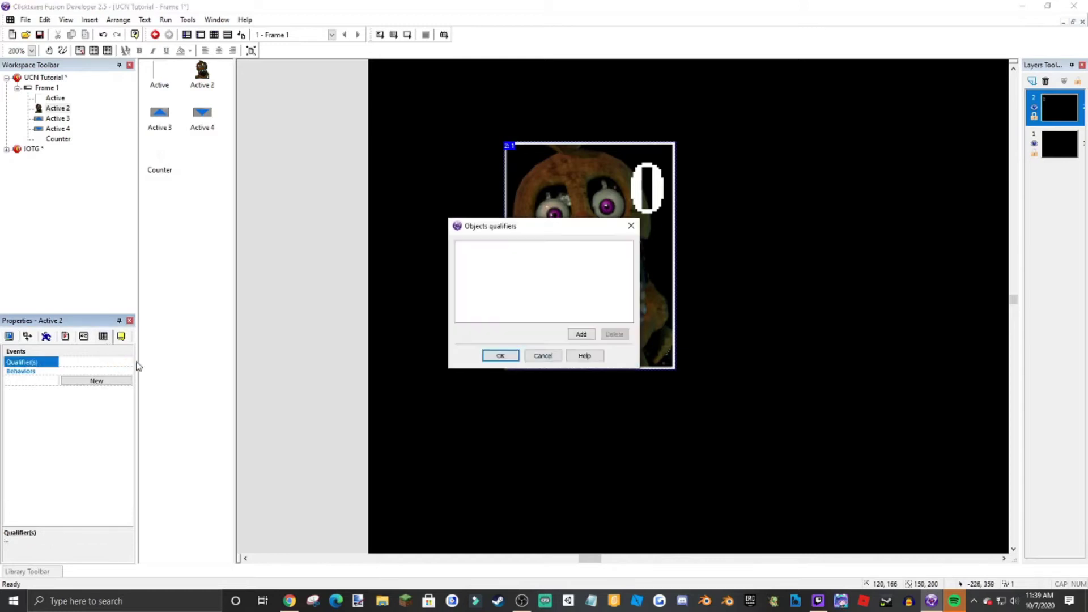
pyautogui.click(580, 334)
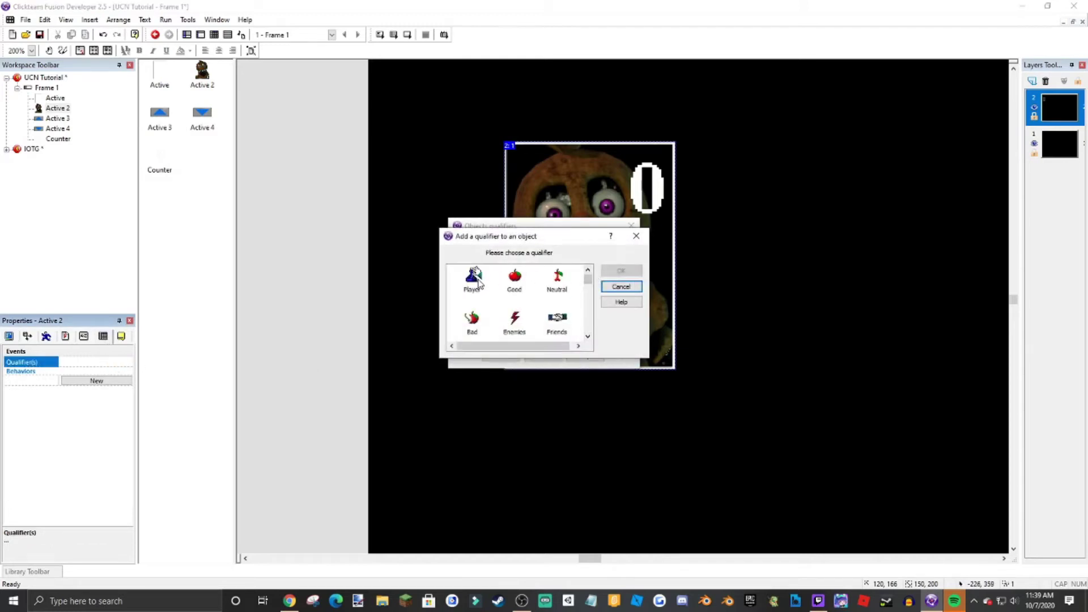
pyautogui.click(558, 318)
pyautogui.click(621, 270)
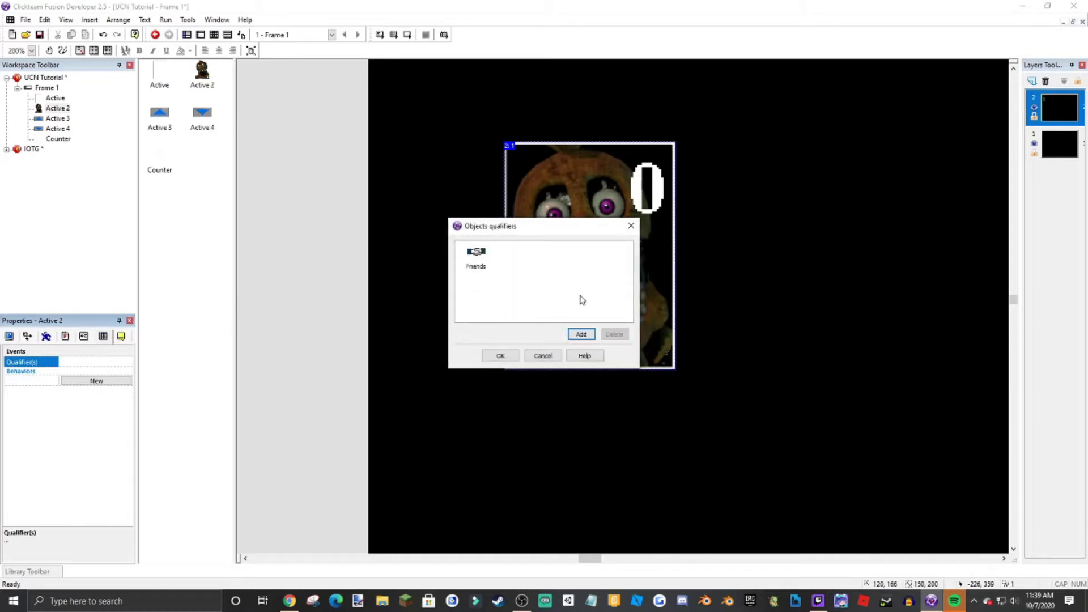
pyautogui.click(498, 357)
# - Add the Good qualifier to the up arrow object, Active 3
pyautogui.click(526, 321)
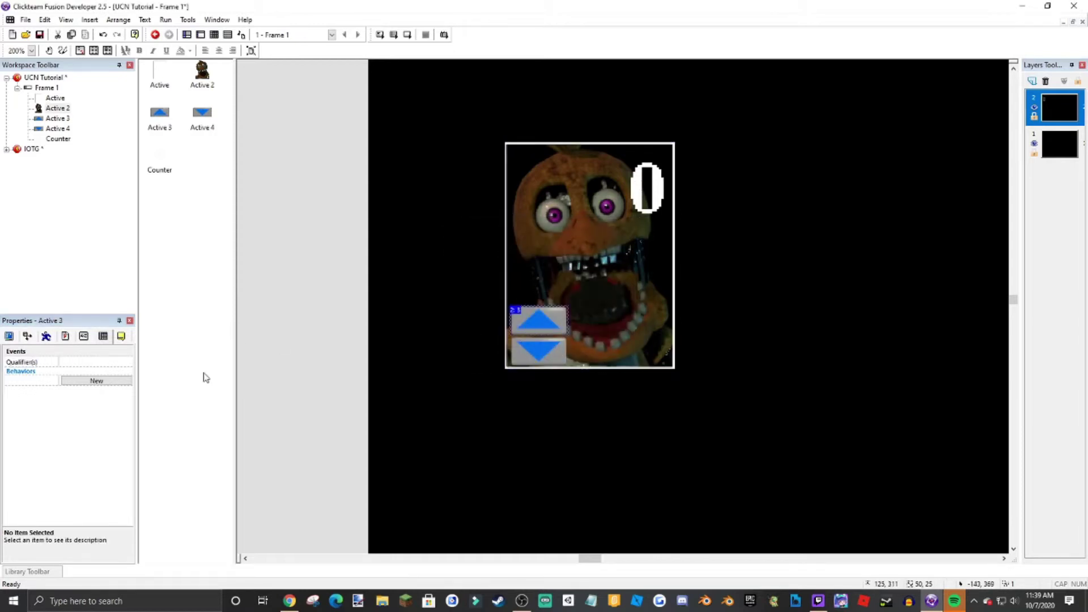
pyautogui.click(118, 362)
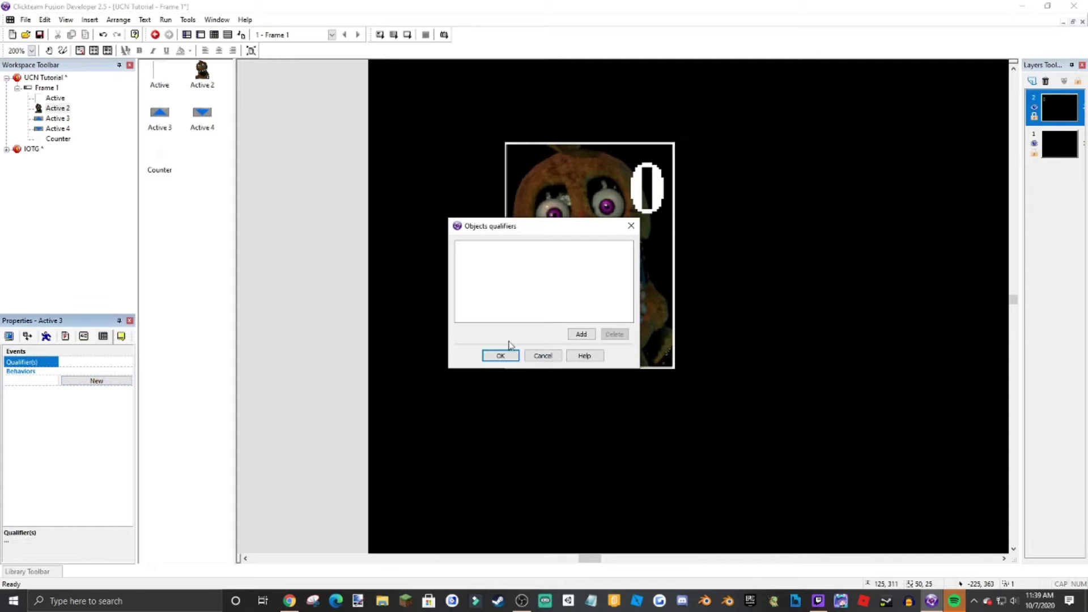
pyautogui.click(580, 334)
pyautogui.click(514, 279)
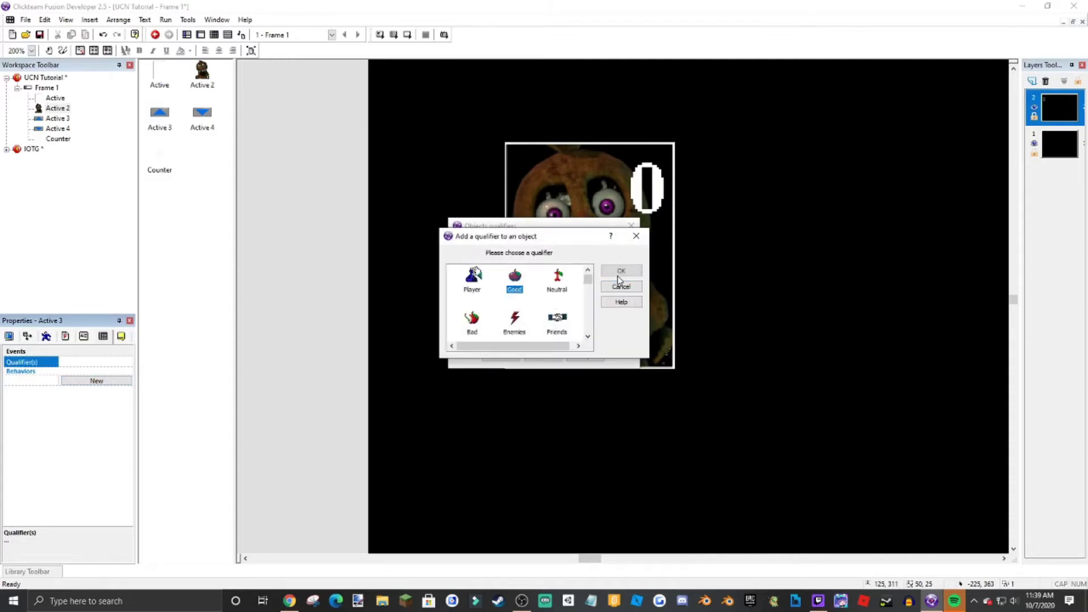
pyautogui.click(620, 270)
pyautogui.click(476, 258)
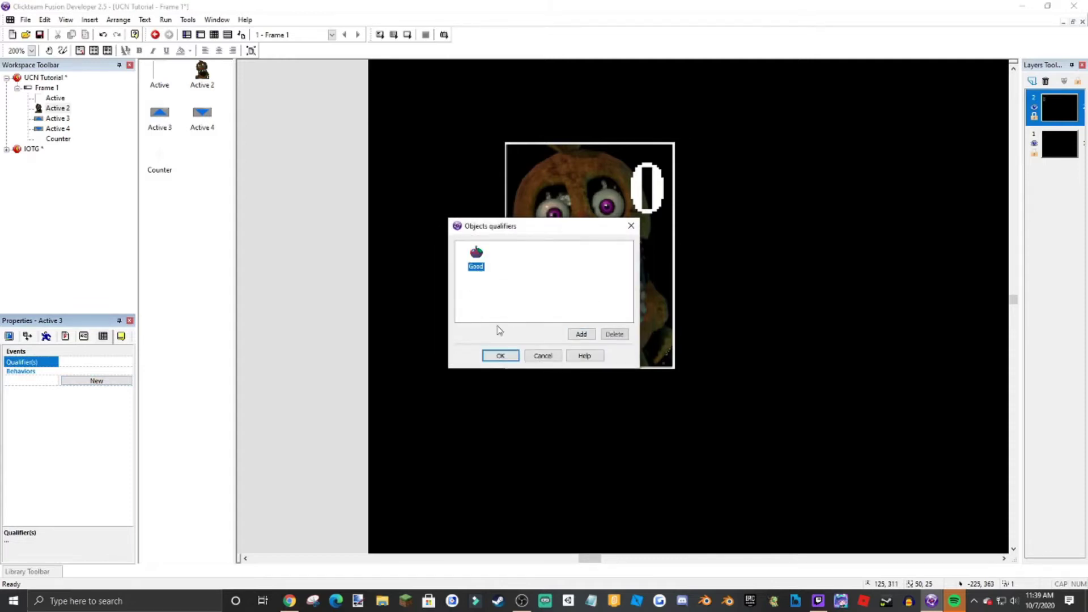
pyautogui.click(501, 355)
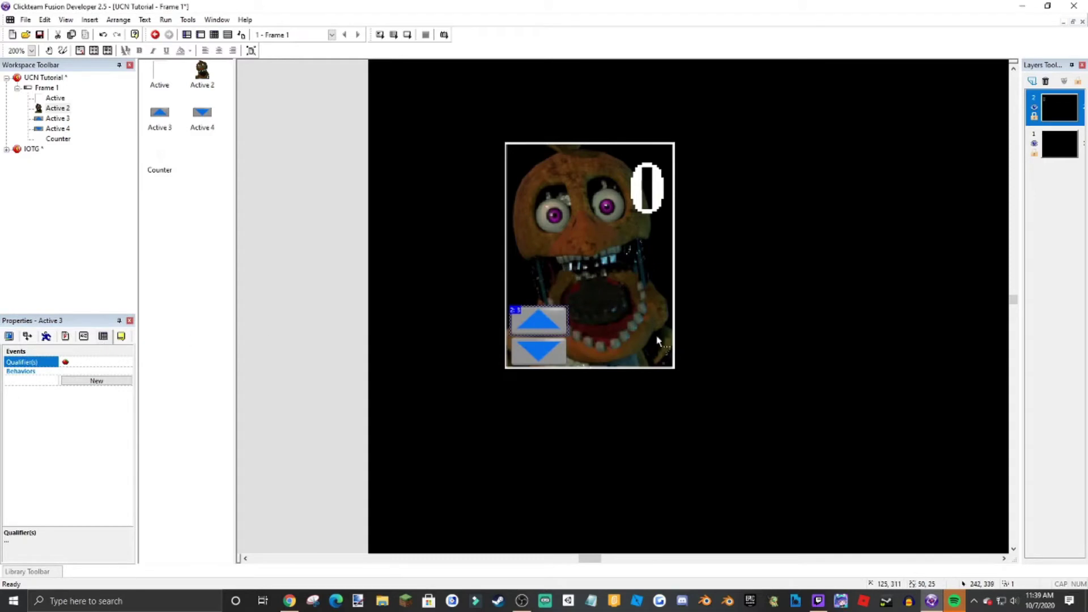
# - Add the Bad qualifier to the down arrow object, Active 4
pyautogui.click(540, 345)
pyautogui.click(109, 361)
pyautogui.click(123, 361)
pyautogui.click(578, 334)
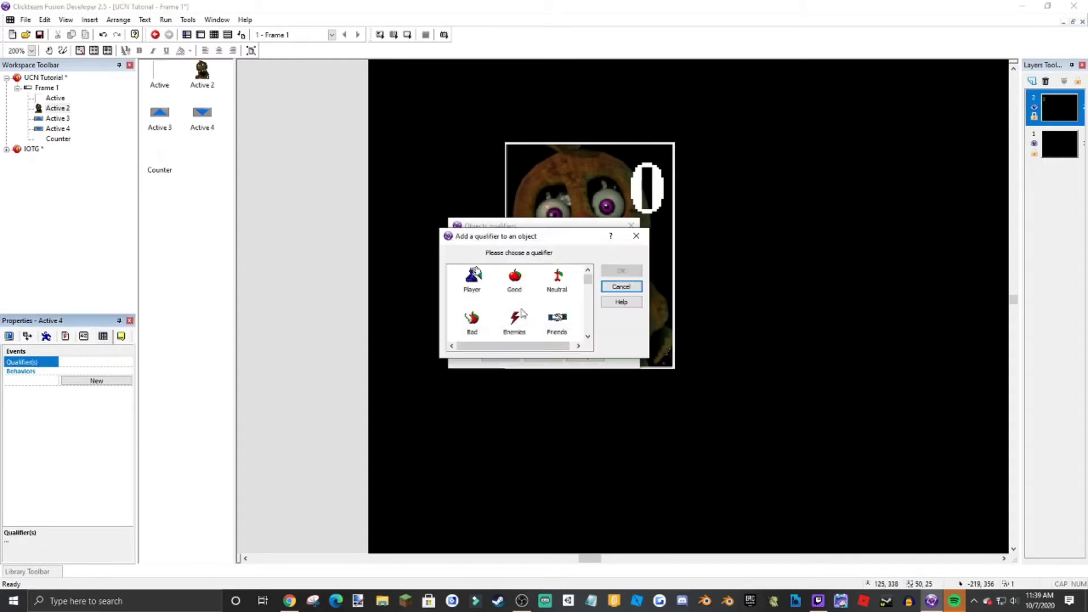
pyautogui.click(621, 270)
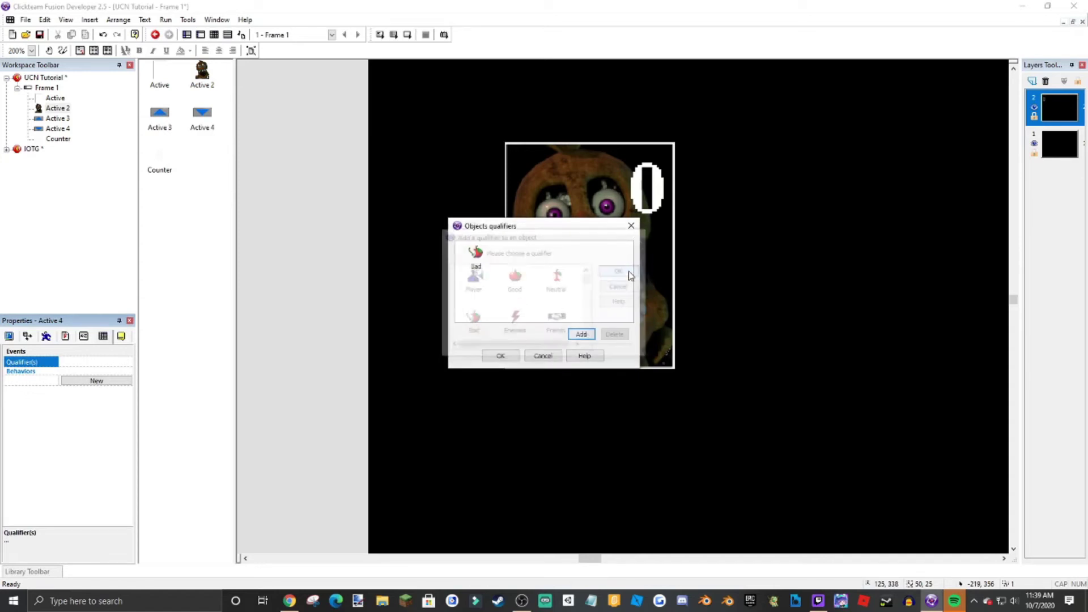
pyautogui.click(502, 357)
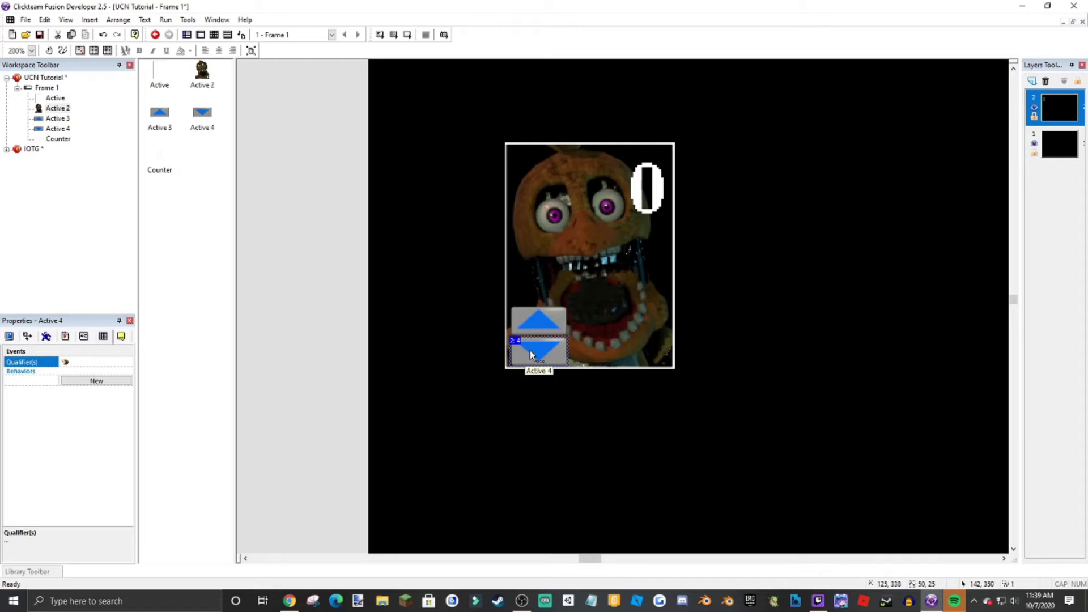
# - Add the 0 qualifier to the counter object
pyautogui.click(646, 204)
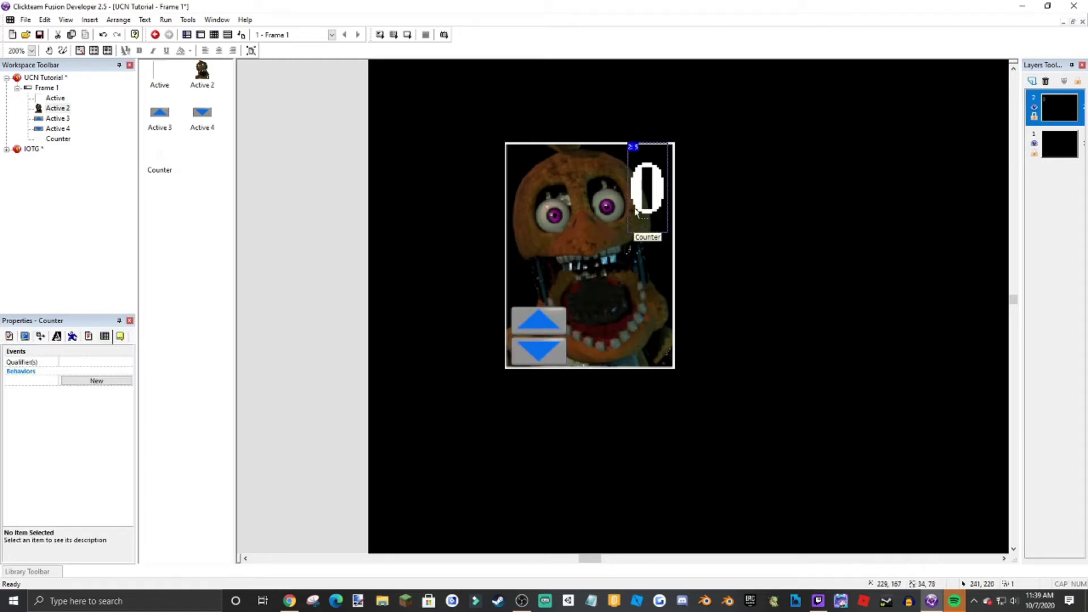
pyautogui.click(122, 365)
pyautogui.click(122, 362)
pyautogui.click(578, 335)
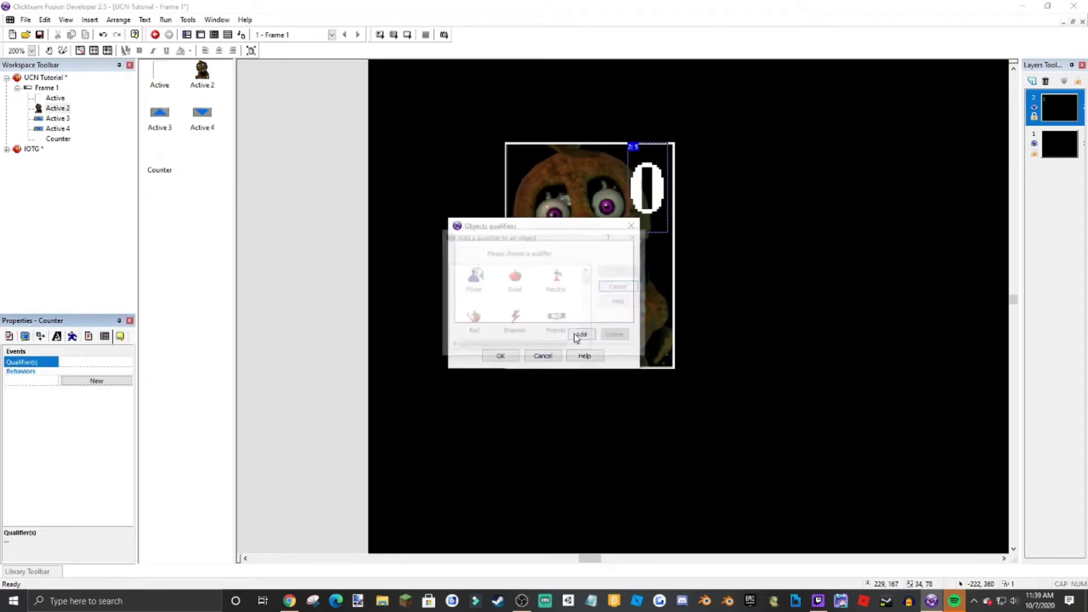
pyautogui.scroll(-4, 553, 306)
pyautogui.scroll(-1, 554, 306)
pyautogui.doubleClick(557, 286)
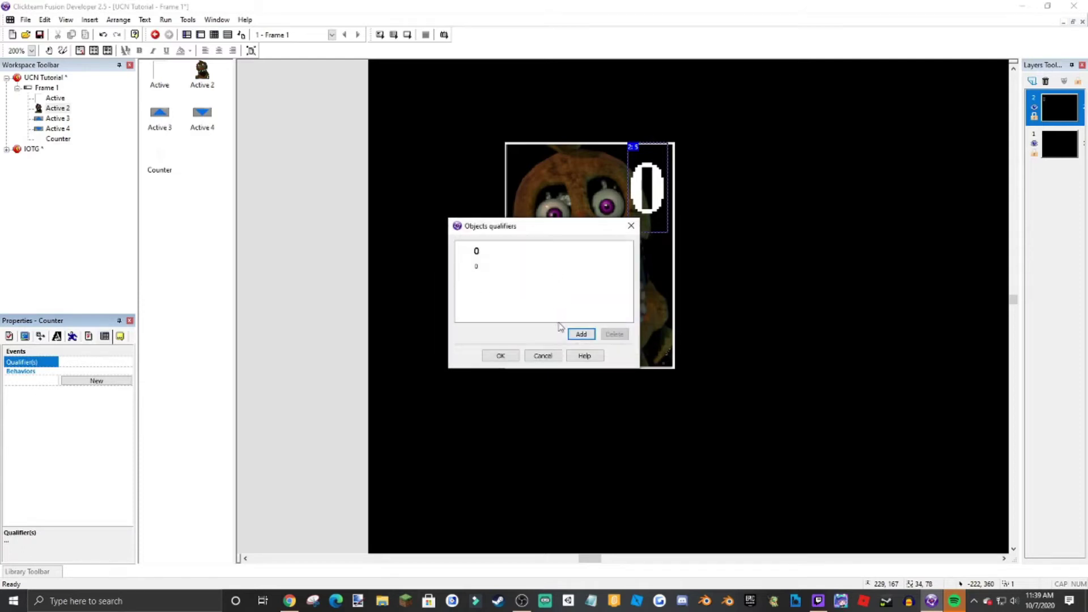
pyautogui.click(476, 267)
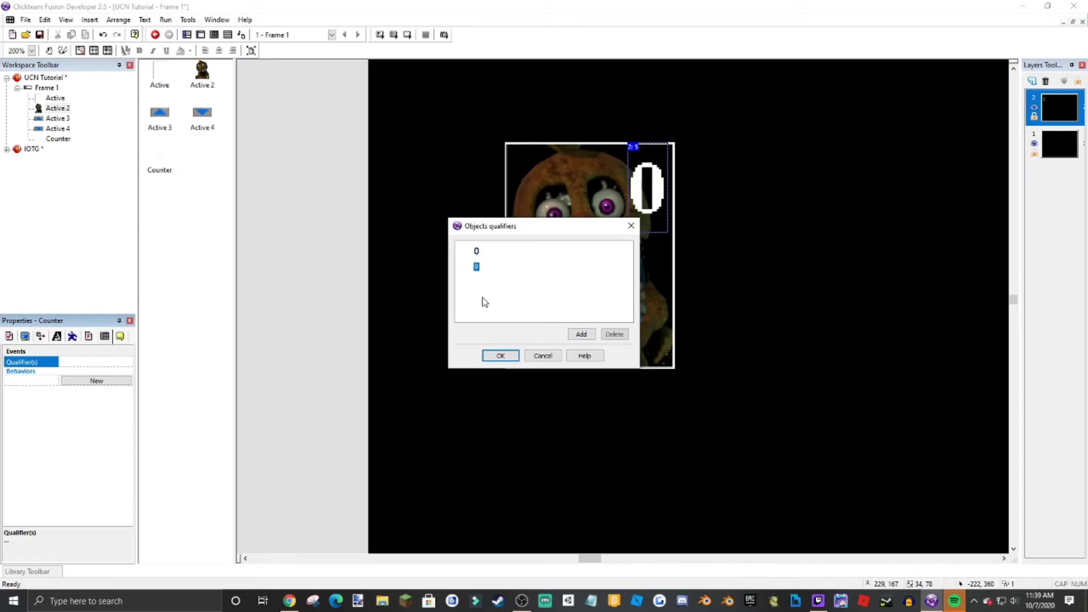
pyautogui.click(500, 355)
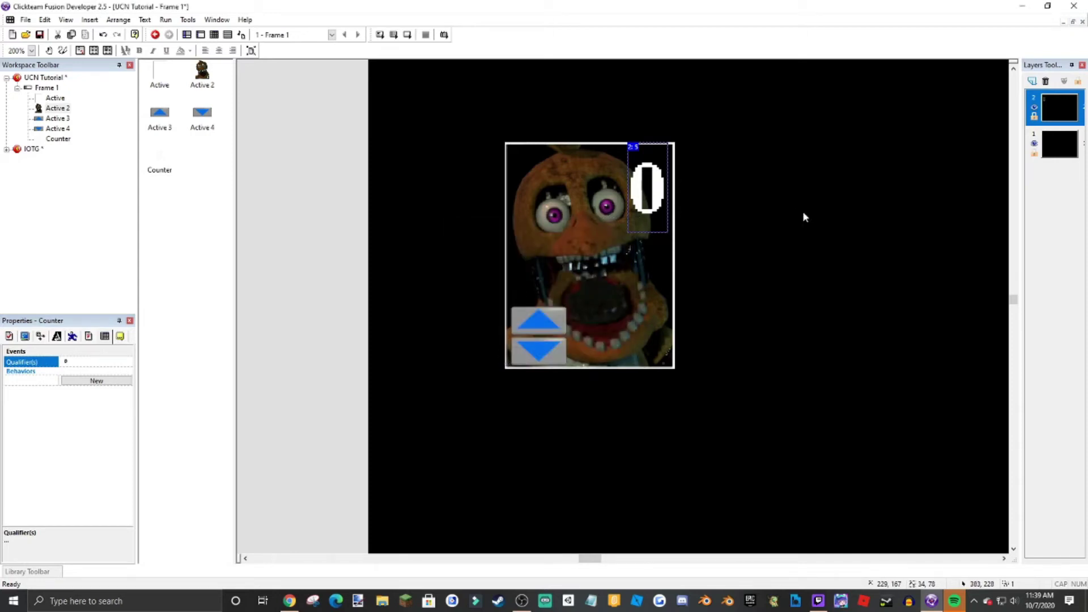
pyautogui.keyDown('ctrl'); pyautogui.scroll(-3, 803, 217); pyautogui.keyUp('ctrl')
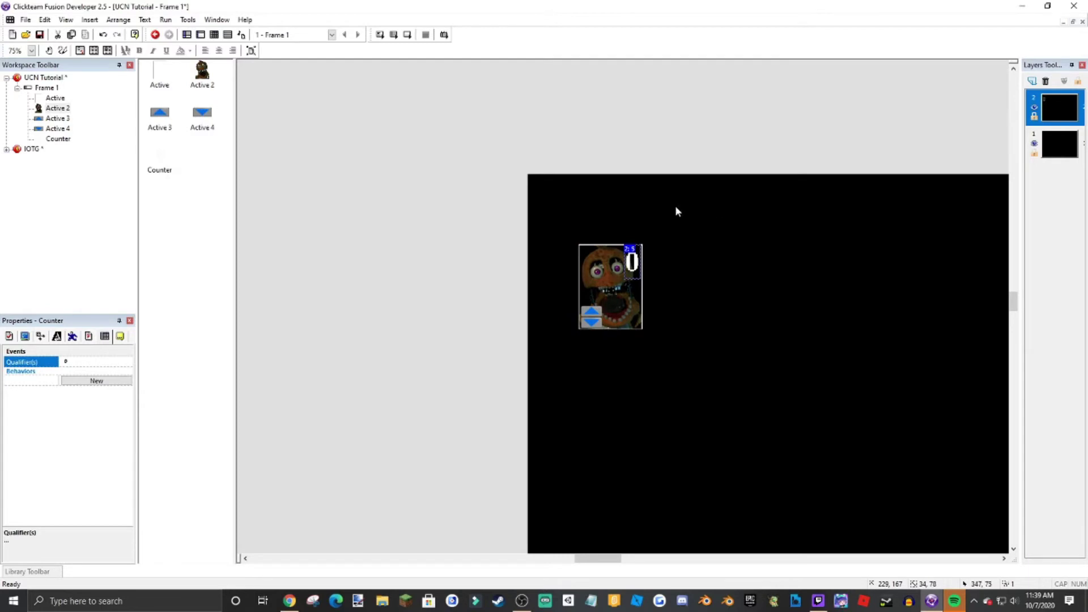
pyautogui.keyDown('ctrl'); pyautogui.scroll(1, 676, 211); pyautogui.keyUp('ctrl')
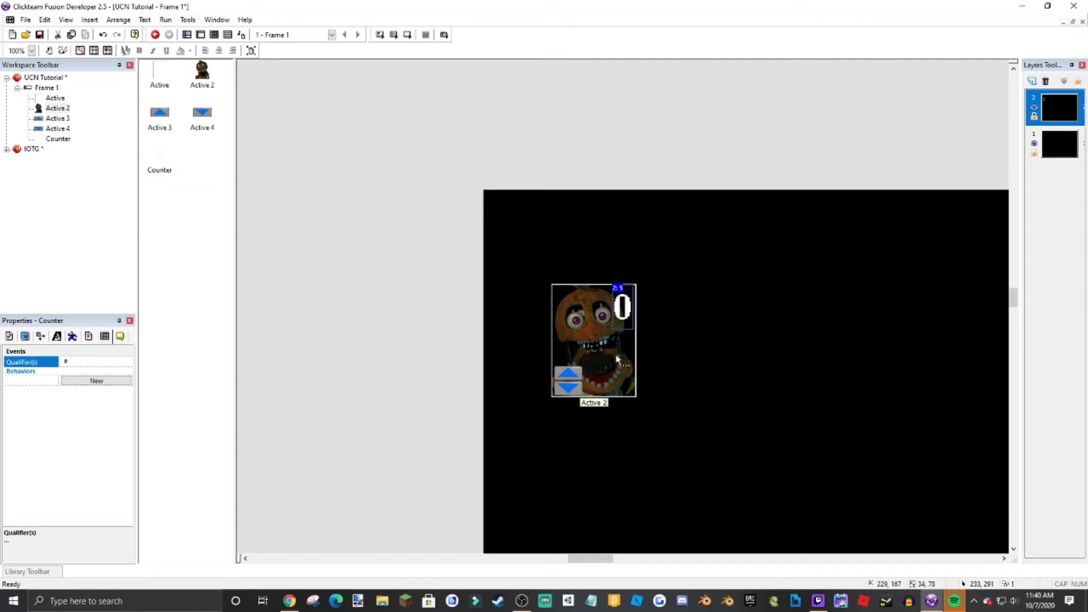
pyautogui.keyDown('ctrl'); pyautogui.scroll(1, 617, 358); pyautogui.keyUp('ctrl')
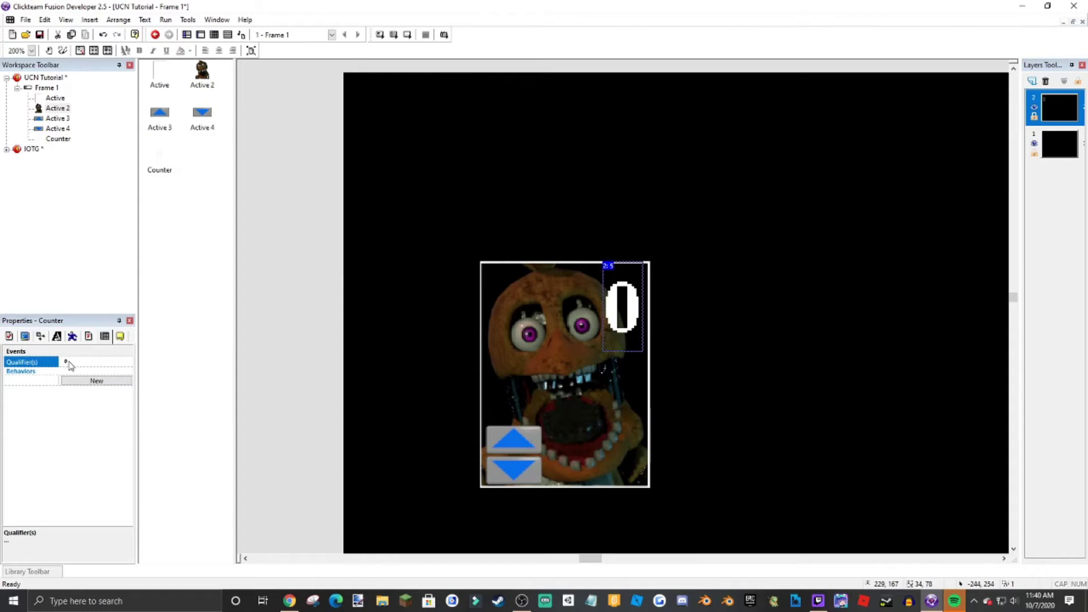
pyautogui.click(545, 363)
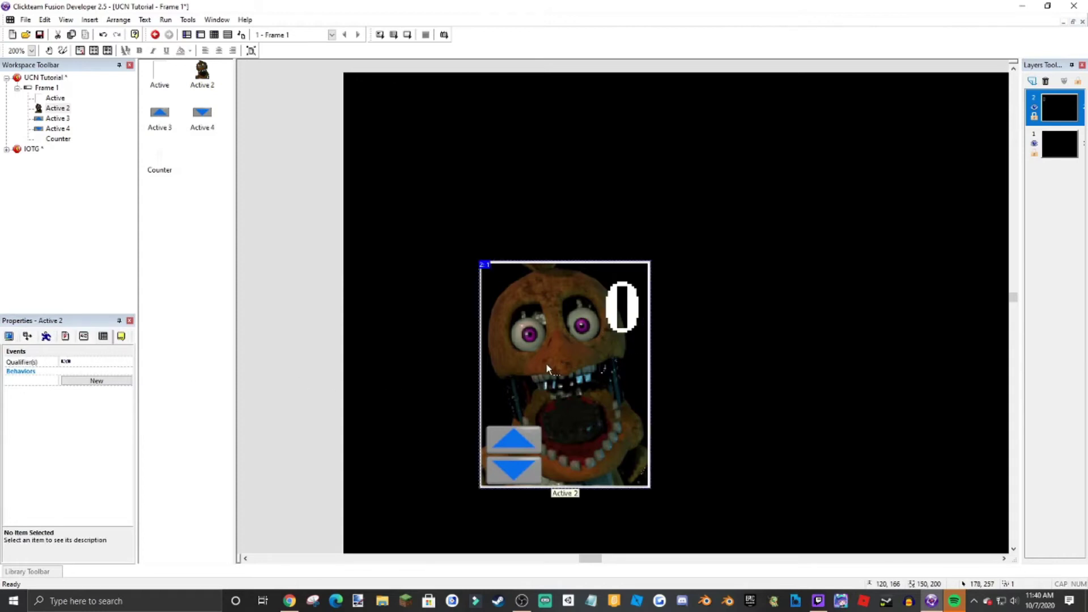
pyautogui.click(558, 212)
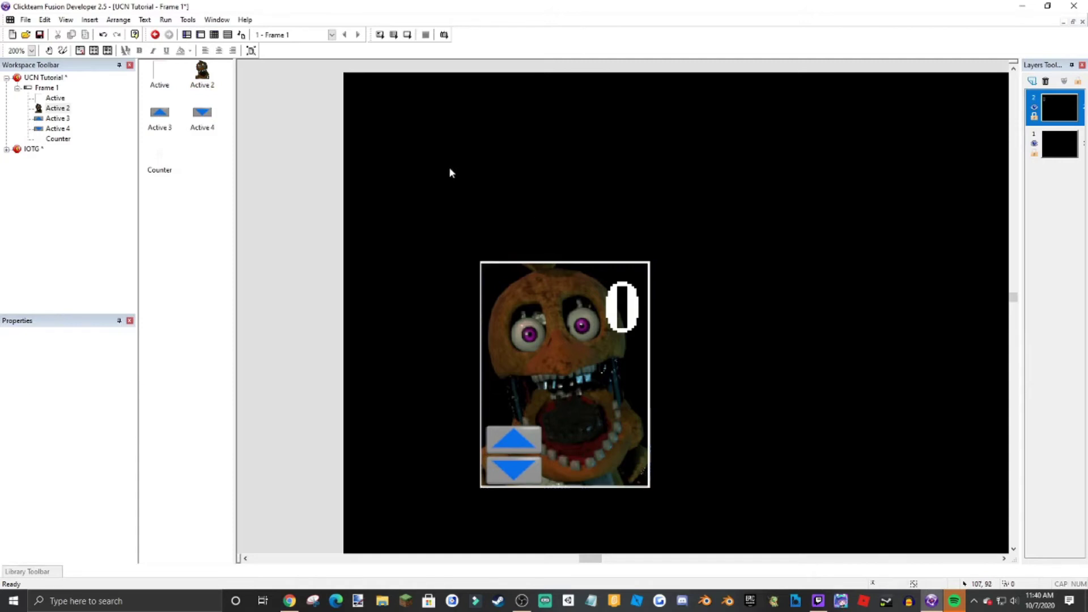
# - Insert an event group titled Mechanic in Frame 1's events
pyautogui.click(215, 35)
pyautogui.rightClick(153, 84)
pyautogui.moveTo(189, 114)
pyautogui.click(362, 140)
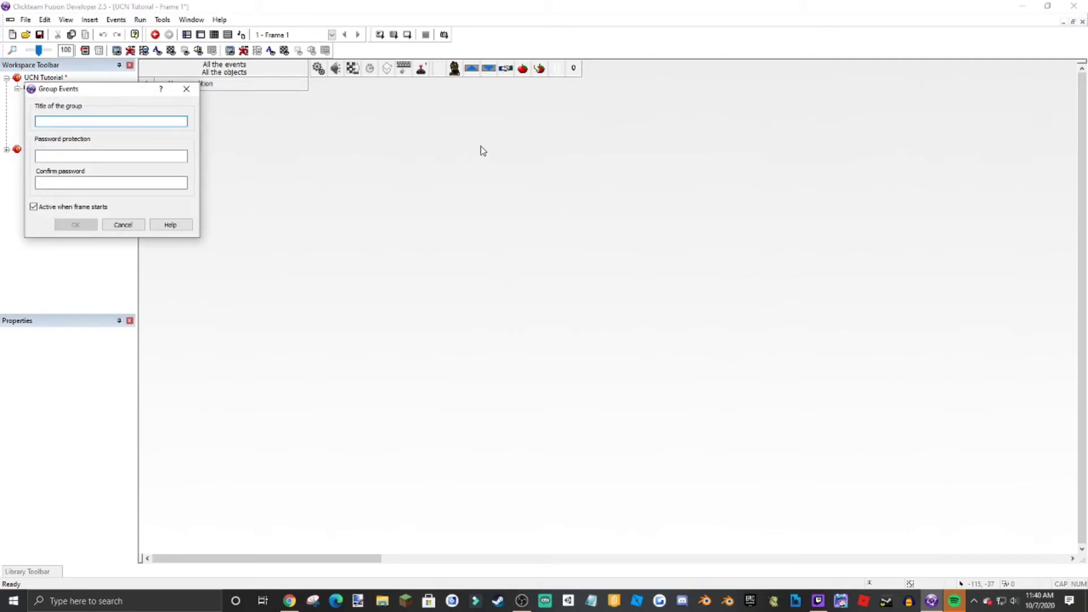
pyautogui.write('Mechanic')
pyautogui.press('Return')
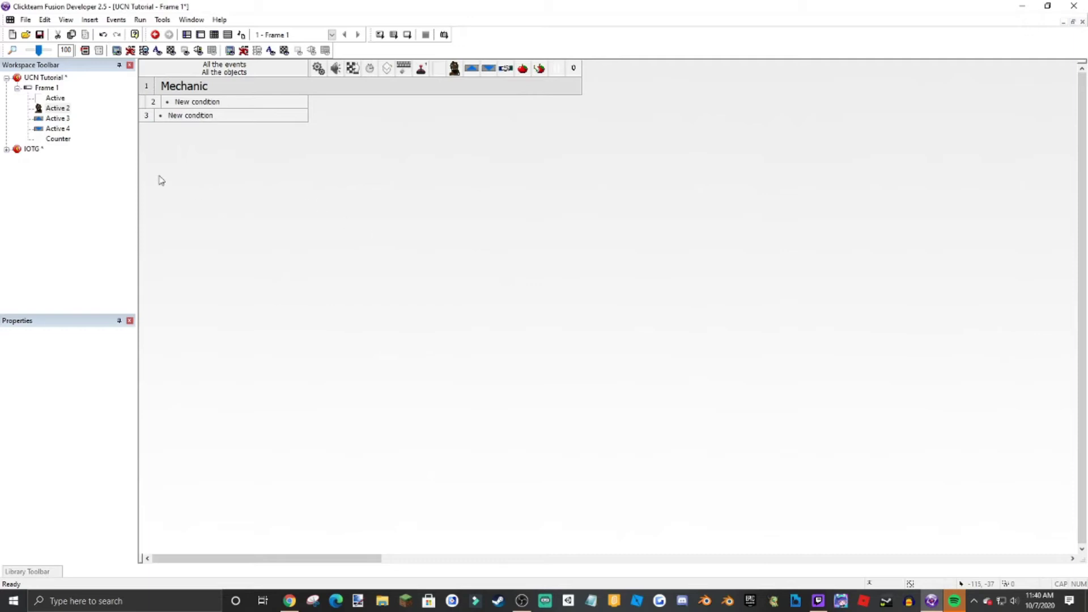
# - Check the Home frame events in the IOTG project and rename Frame 1's Mechanic event group as AI
pyautogui.doubleClick(32, 149)
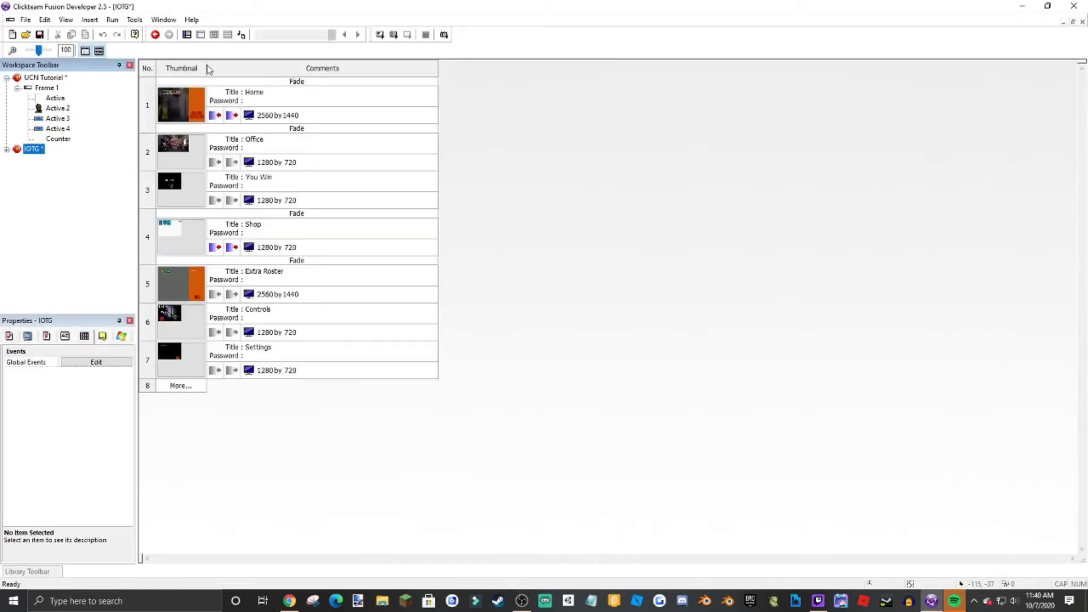
pyautogui.doubleClick(199, 101)
pyautogui.click(214, 35)
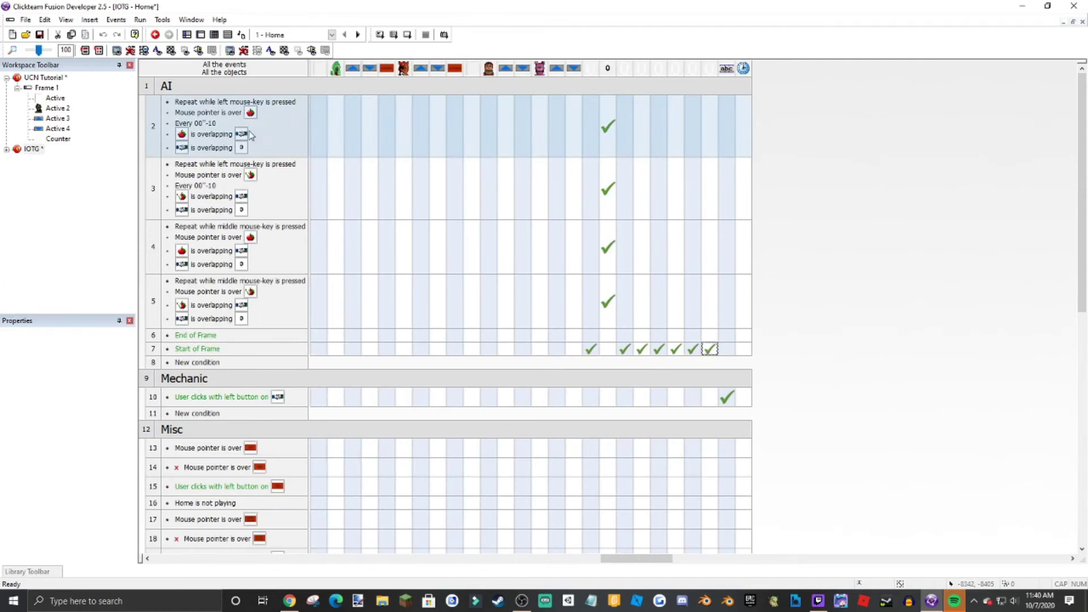
pyautogui.doubleClick(50, 88)
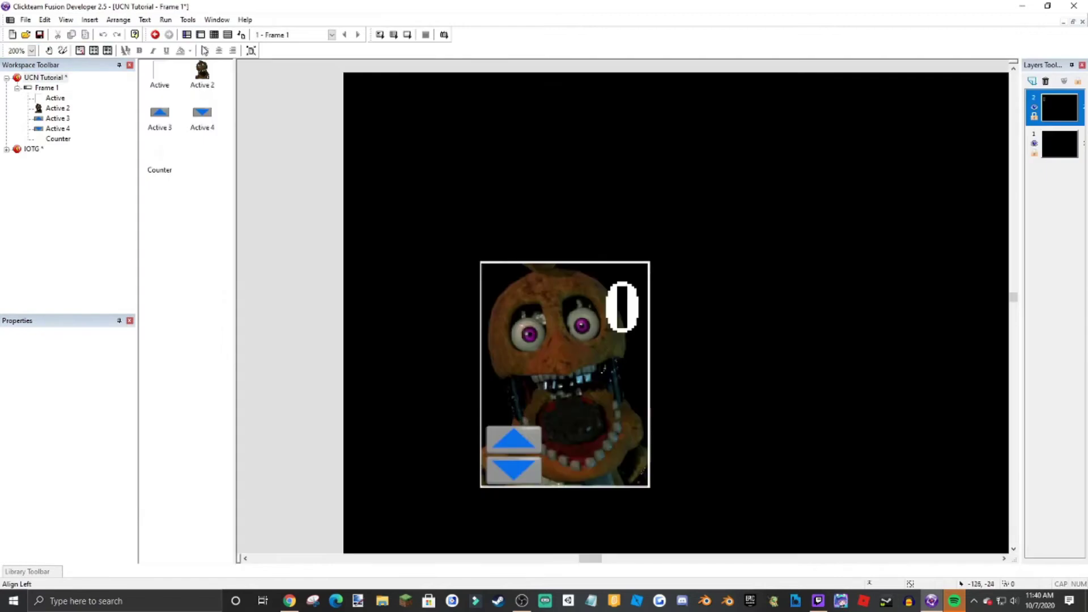
pyautogui.click(214, 35)
pyautogui.rightClick(176, 84)
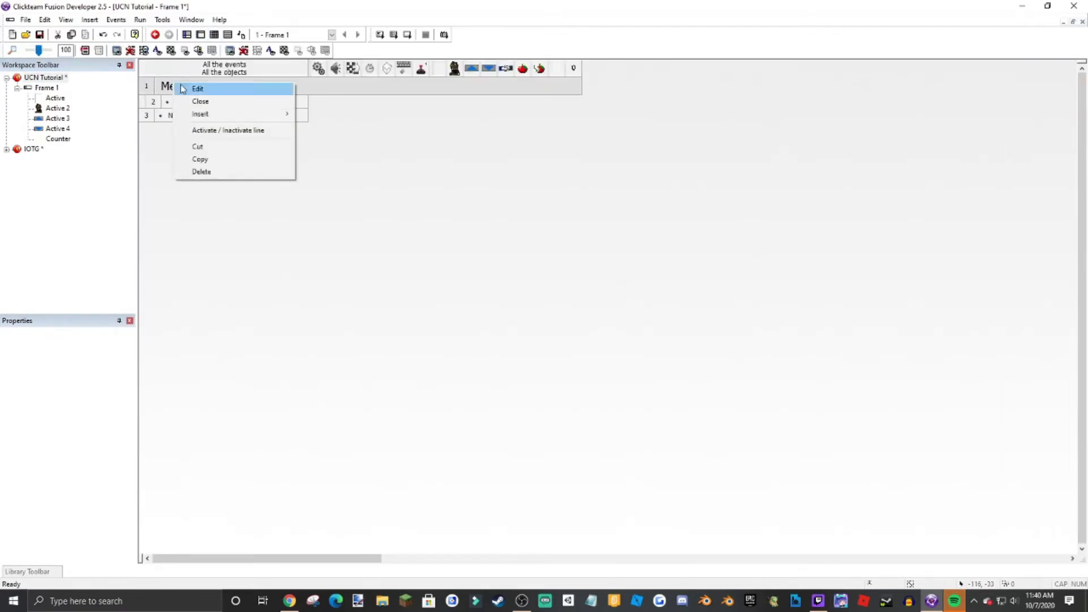
pyautogui.click(193, 88)
pyautogui.write('AI')
pyautogui.press('Return')
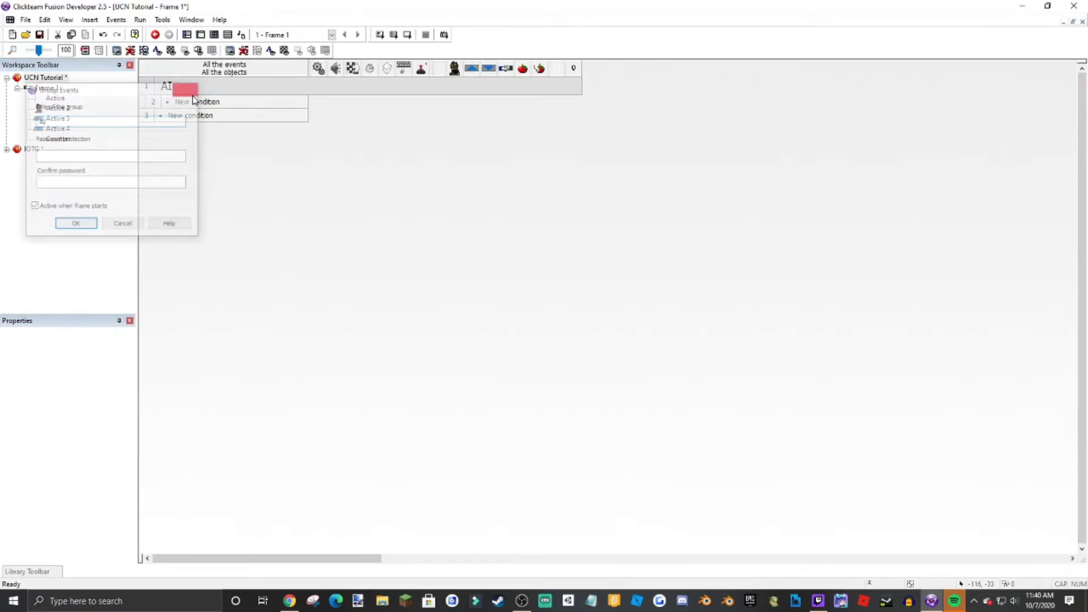
pyautogui.doubleClick(211, 103)
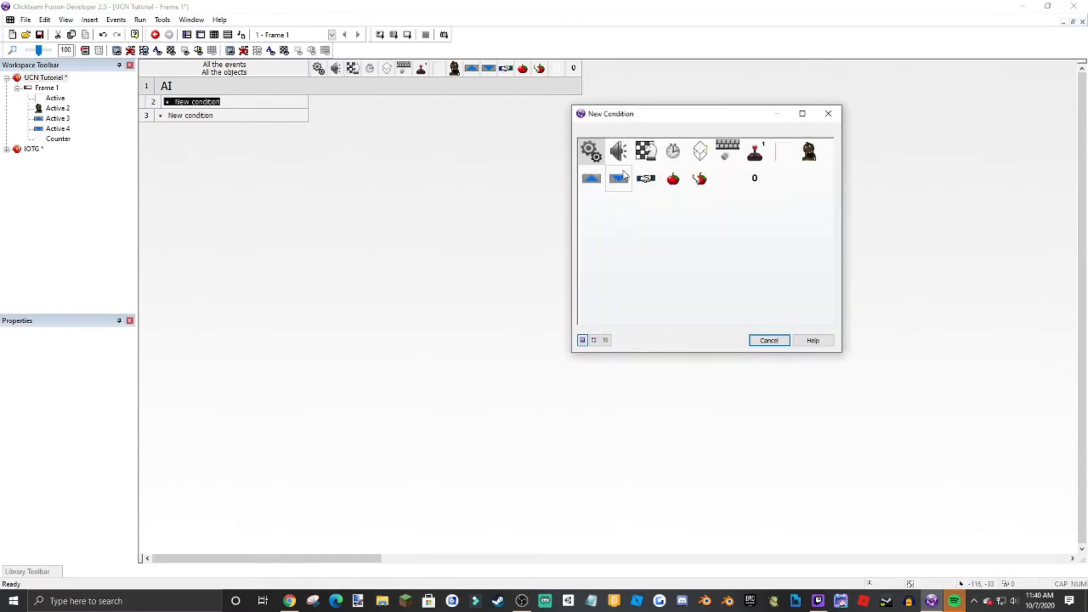
pyautogui.click(727, 145)
pyautogui.moveTo(733, 167)
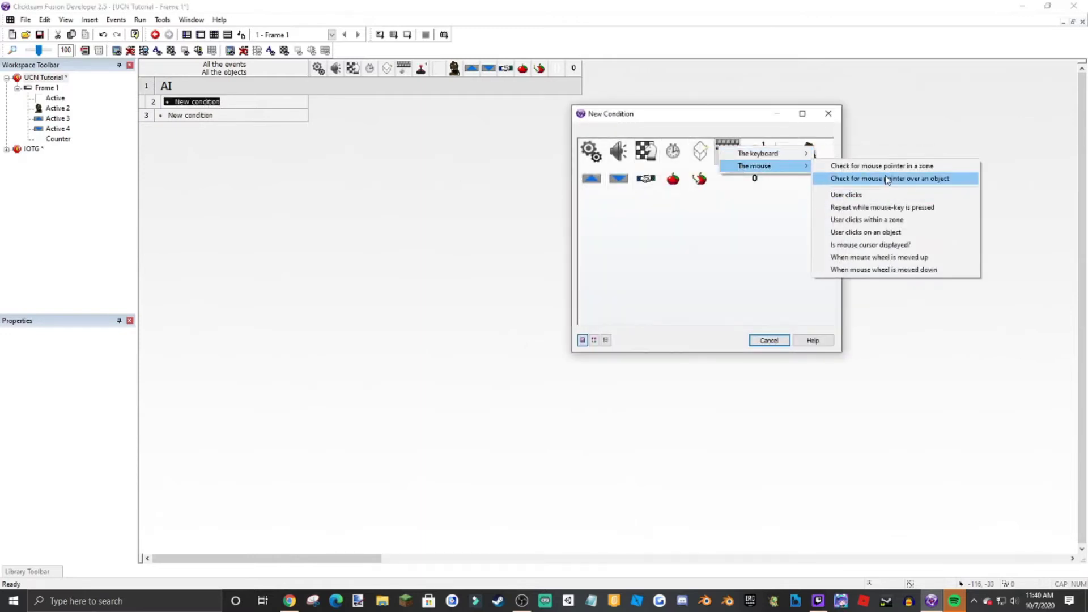
pyautogui.click(884, 177)
pyautogui.click(828, 115)
# - Create an event in the AI group that repeats while the left mouse button is held
pyautogui.doubleClick(197, 102)
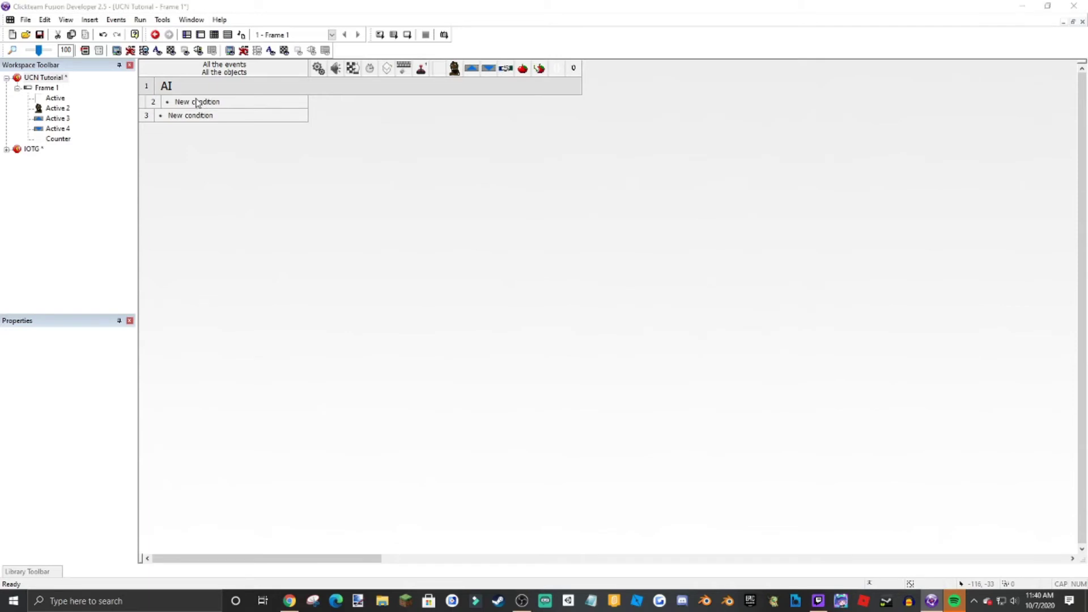
pyautogui.click(728, 146)
pyautogui.moveTo(754, 169)
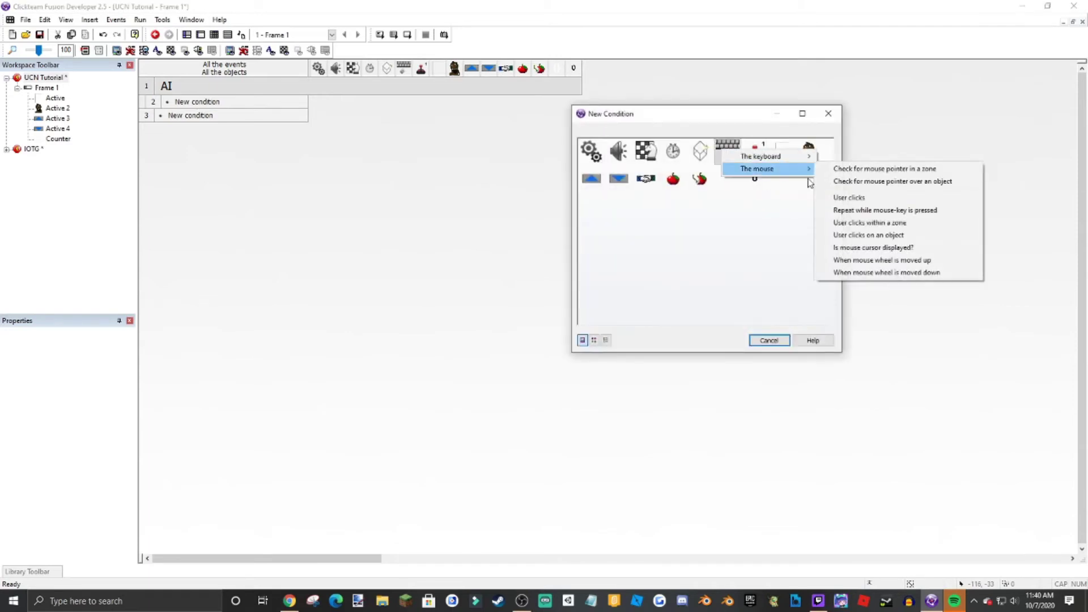
pyautogui.click(887, 211)
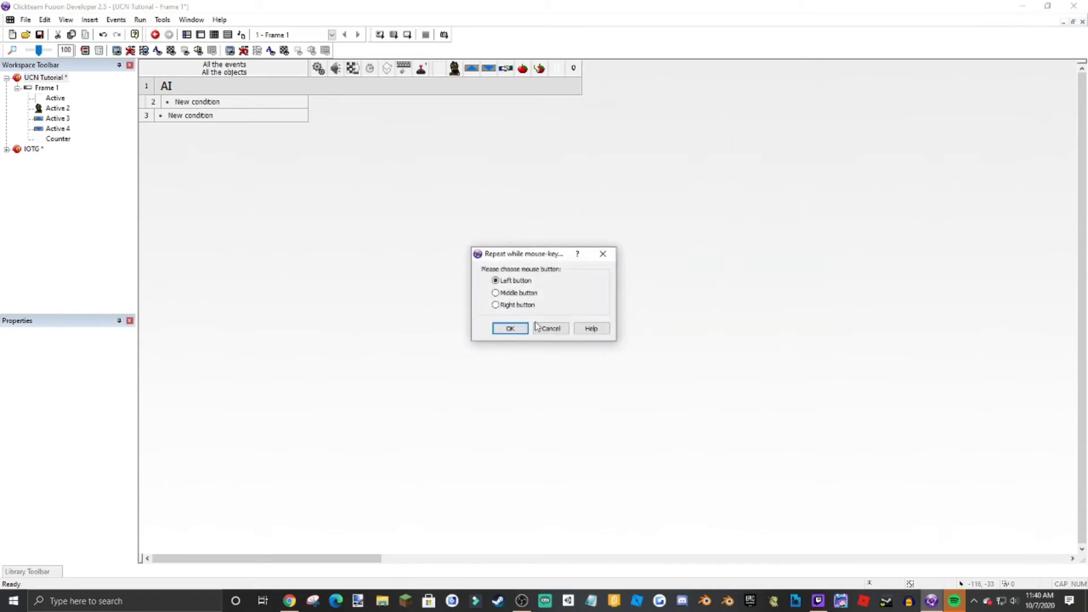
pyautogui.click(510, 328)
# - Add a condition for the mouse pointer being over the Good group to the left mouse-key event, deleting the leftover separate event
pyautogui.click(210, 116)
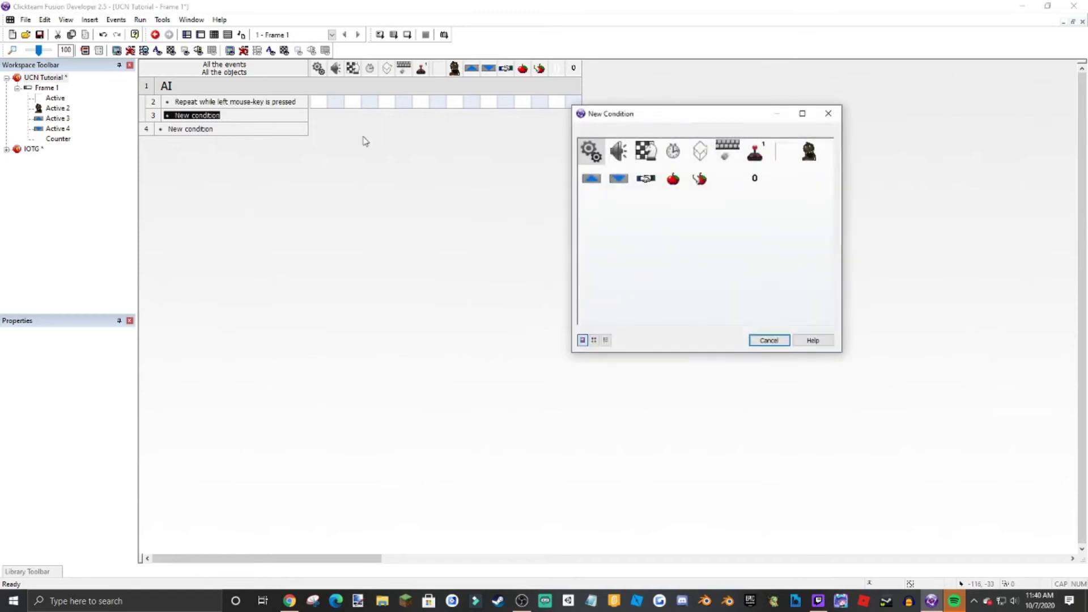
pyautogui.click(727, 150)
pyautogui.moveTo(754, 170)
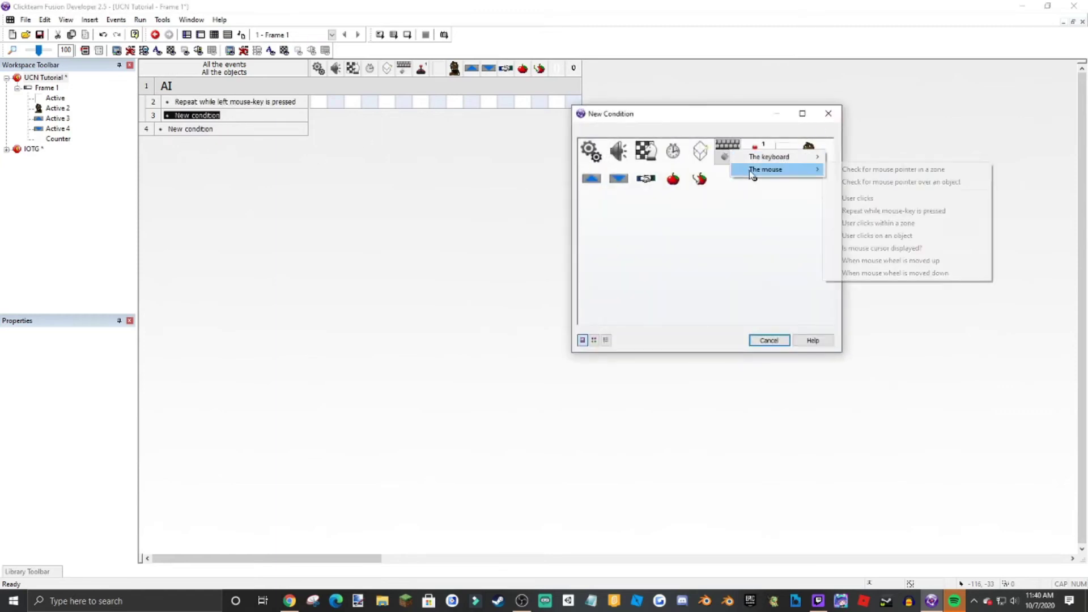
pyautogui.click(889, 184)
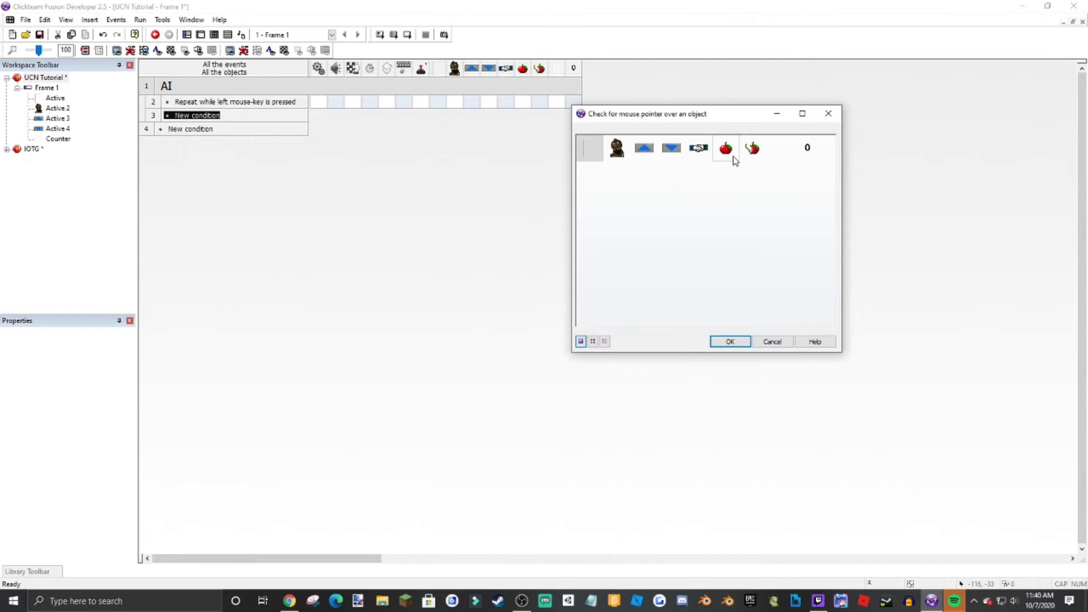
pyautogui.doubleClick(733, 156)
pyautogui.moveTo(242, 129); pyautogui.dragTo(148, 102)
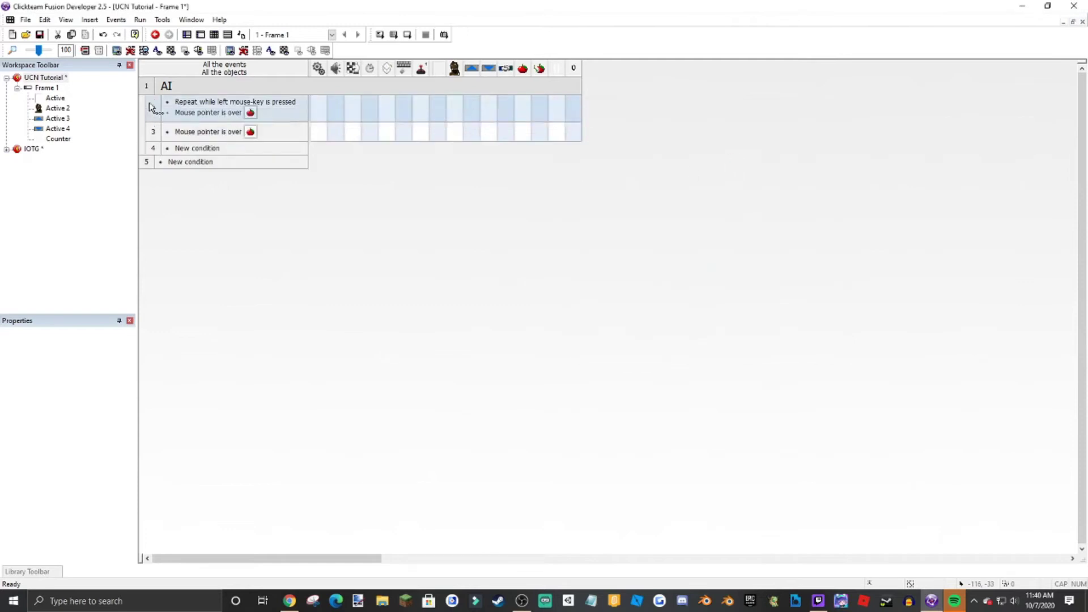
pyautogui.rightClick(153, 130)
pyautogui.click(180, 245)
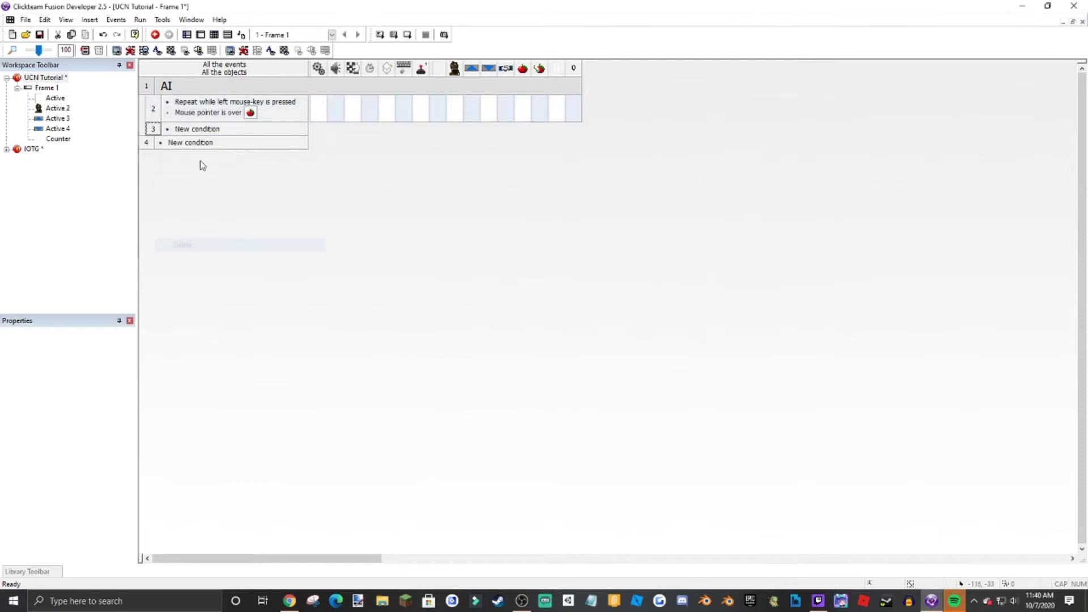
# - Add an Every 10/100 second timer condition to the left mouse-key event and delete the leftover separate event
pyautogui.click(199, 125)
pyautogui.click(681, 153)
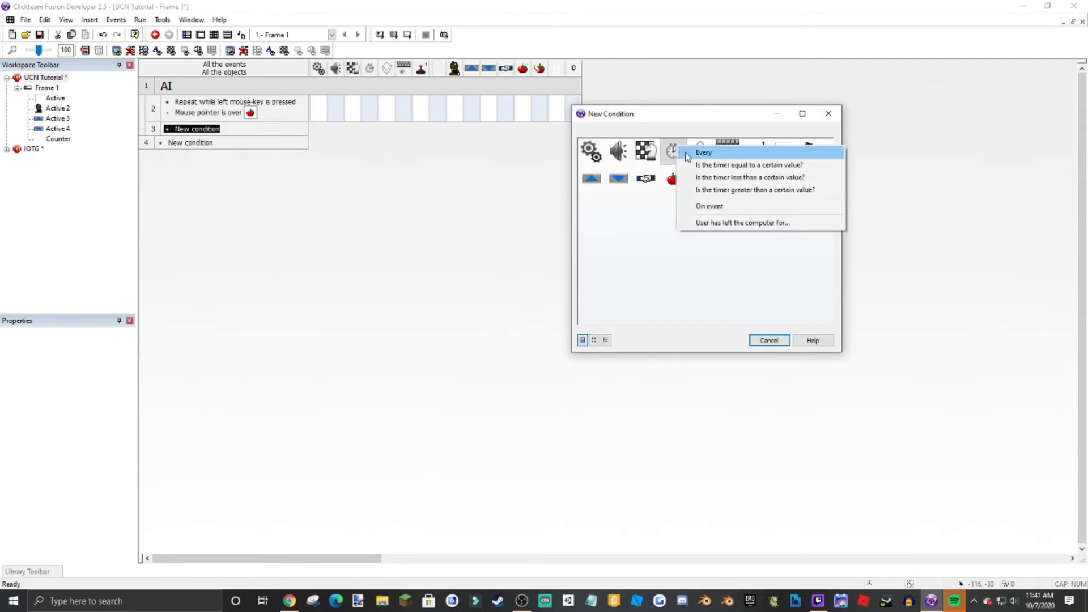
pyautogui.click(688, 153)
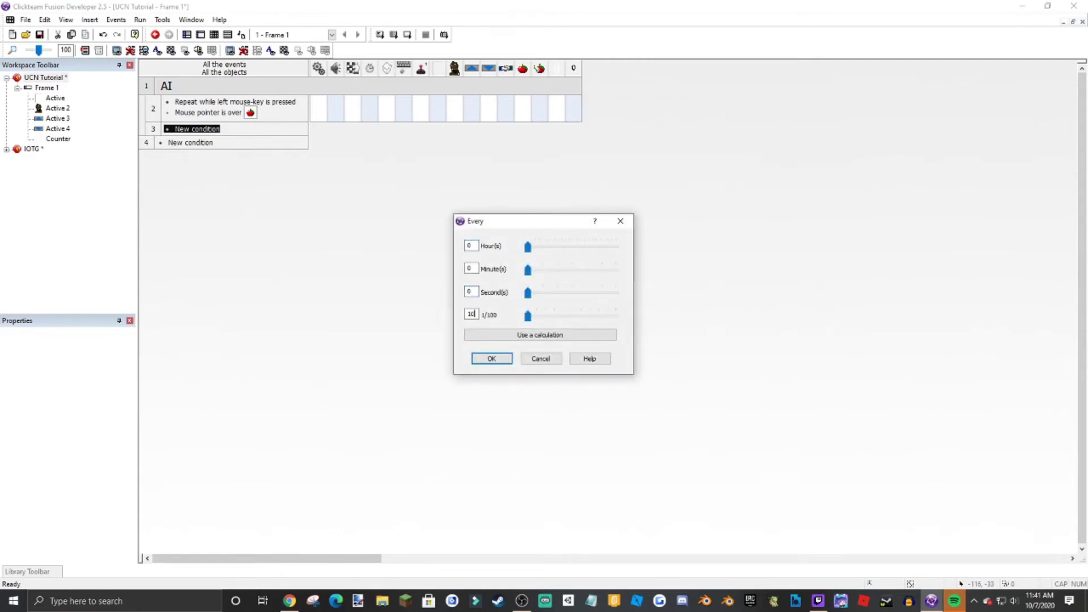
pyautogui.press('Return')
pyautogui.moveTo(171, 123); pyautogui.dragTo(170, 120)
pyautogui.rightClick(162, 136)
pyautogui.click(181, 248)
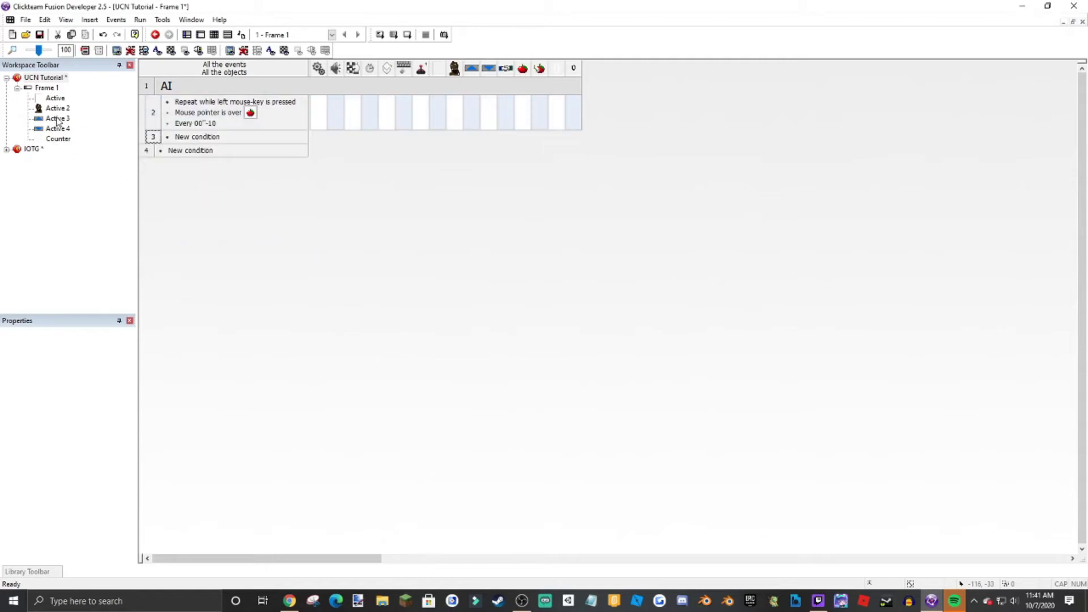
# - Examine the AI group's overlap conditions in the IOTG project's Home frame events and return to Frame 1 of UCN Tutorial
pyautogui.click(32, 148)
pyautogui.click(189, 125)
pyautogui.doubleClick(195, 111)
pyautogui.click(216, 35)
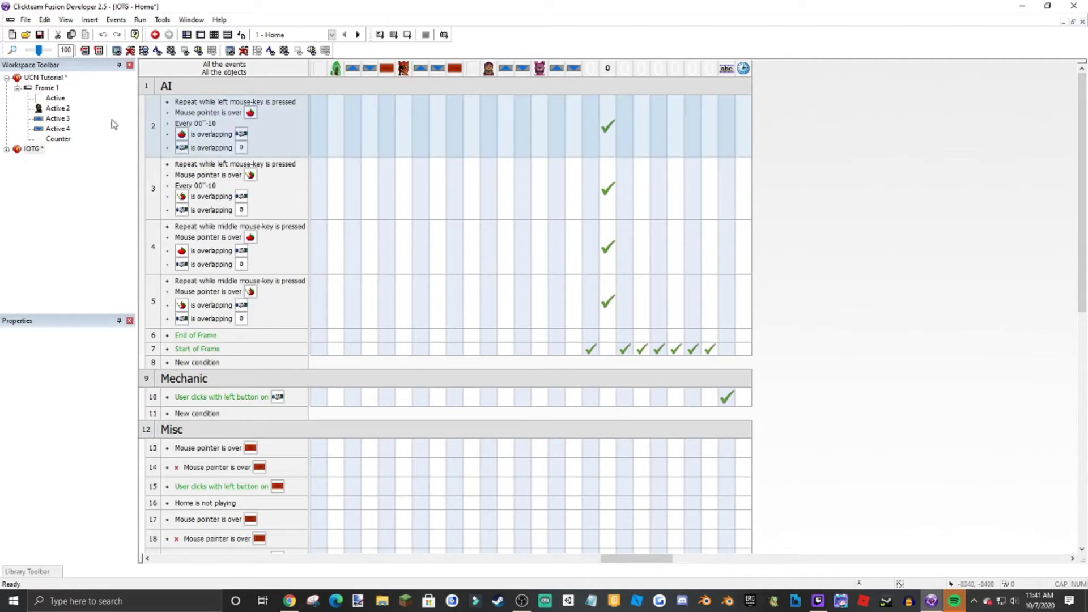
pyautogui.doubleClick(50, 89)
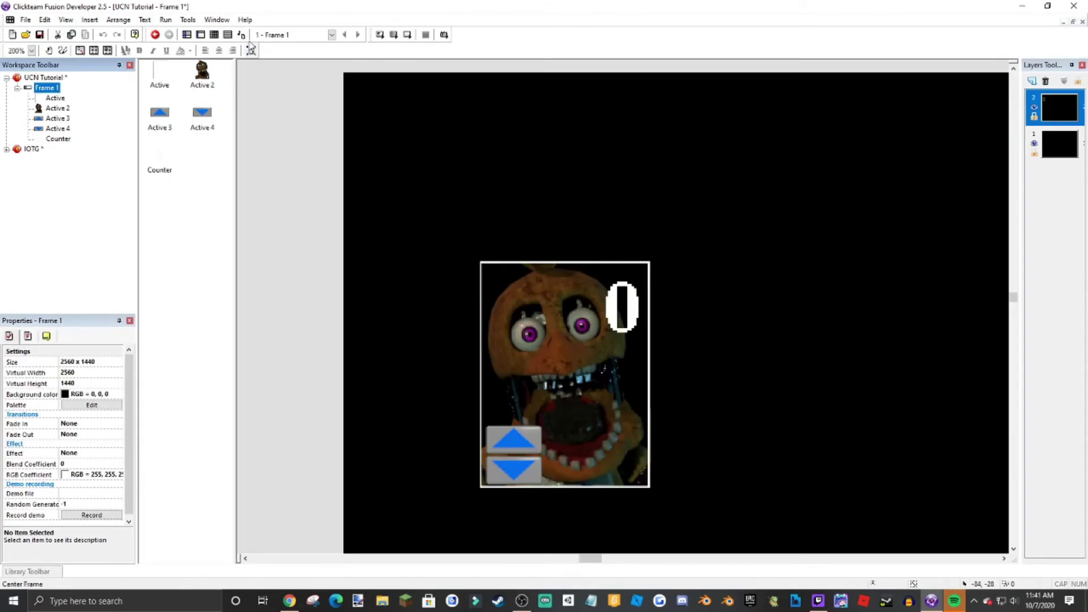
# - Add a condition for the Good group overlapping the Neutral group to the left mouse-key event, deleting the leftover separate event
pyautogui.click(214, 34)
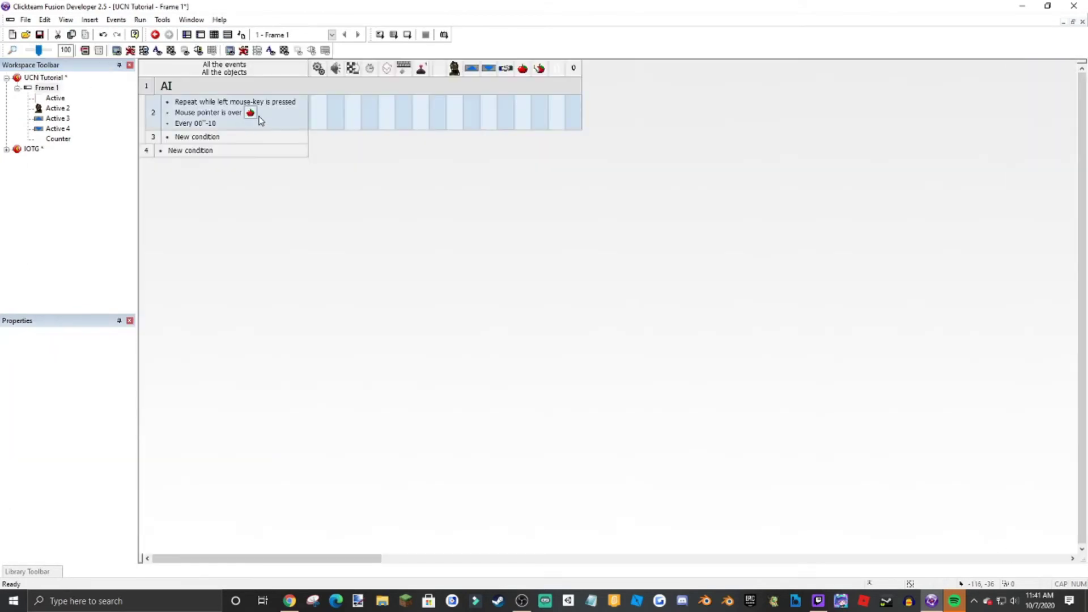
pyautogui.doubleClick(198, 136)
pyautogui.click(673, 178)
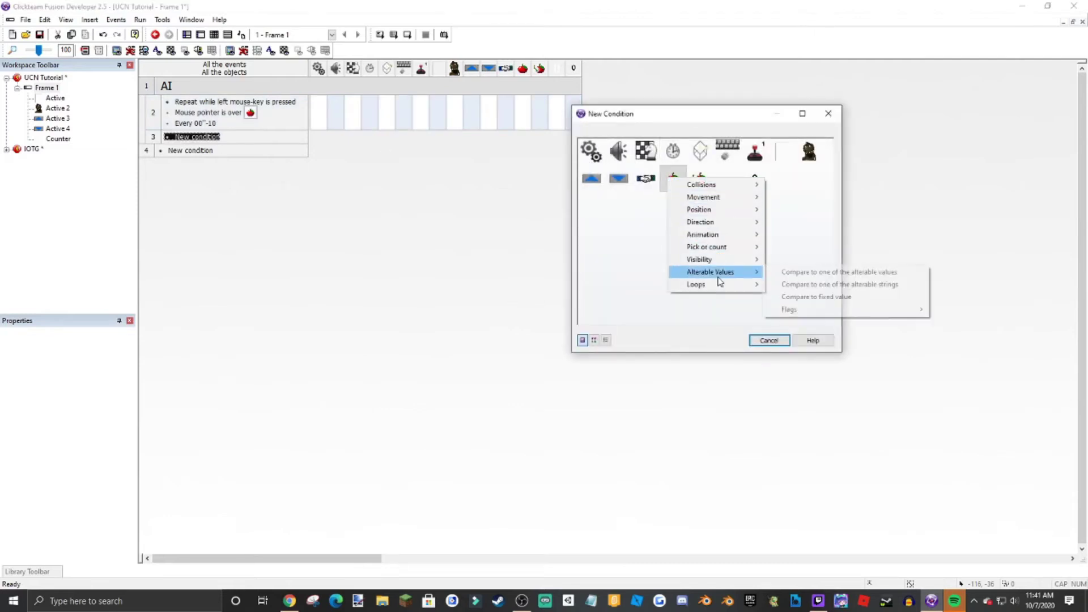
pyautogui.moveTo(702, 184)
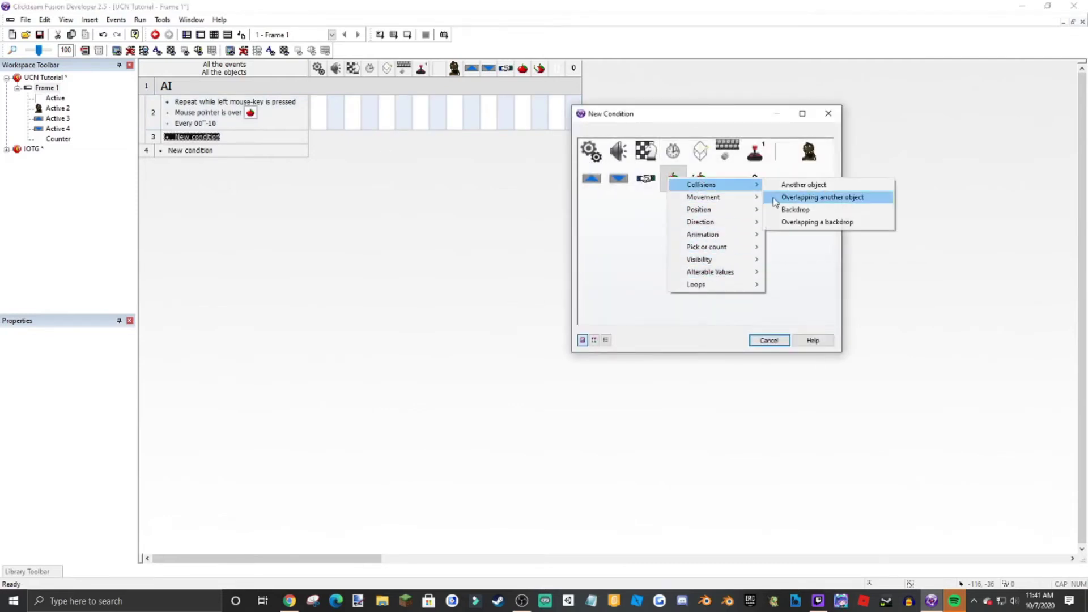
pyautogui.click(798, 199)
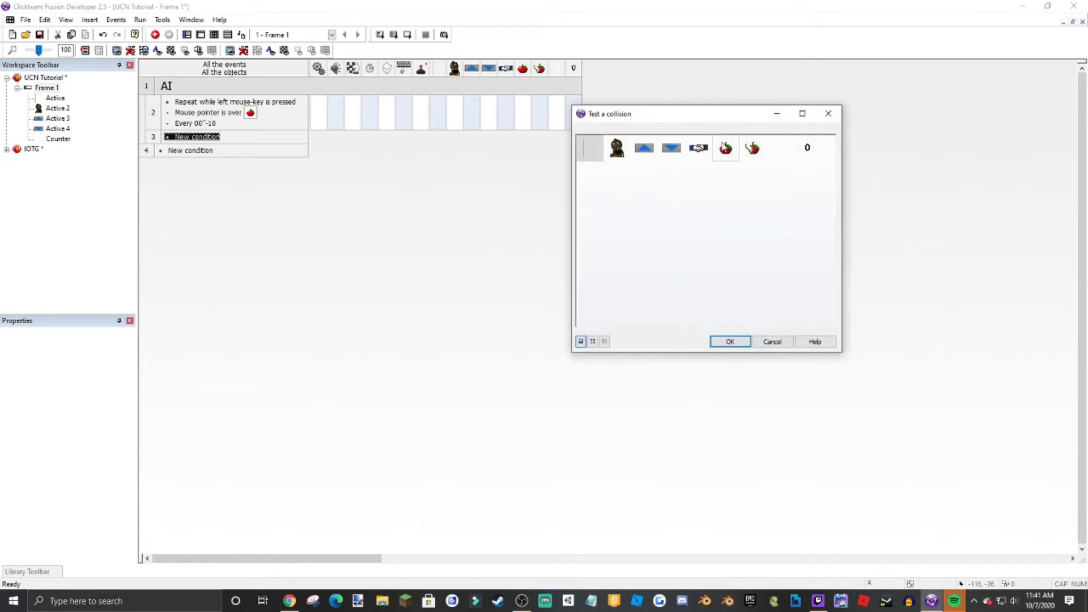
pyautogui.doubleClick(701, 149)
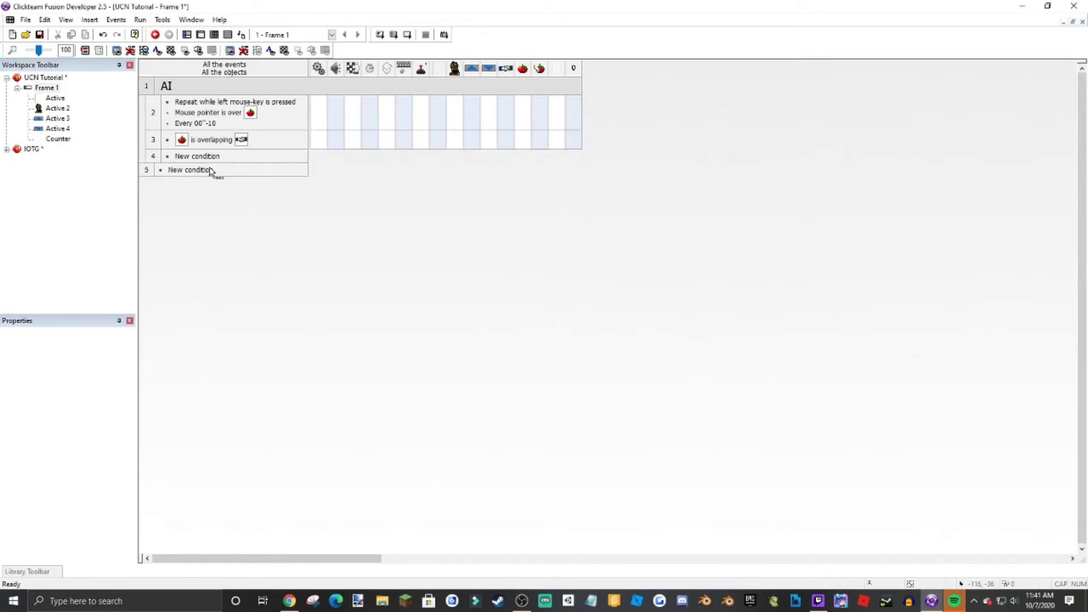
pyautogui.click(209, 144)
pyautogui.moveTo(205, 139); pyautogui.dragTo(151, 122)
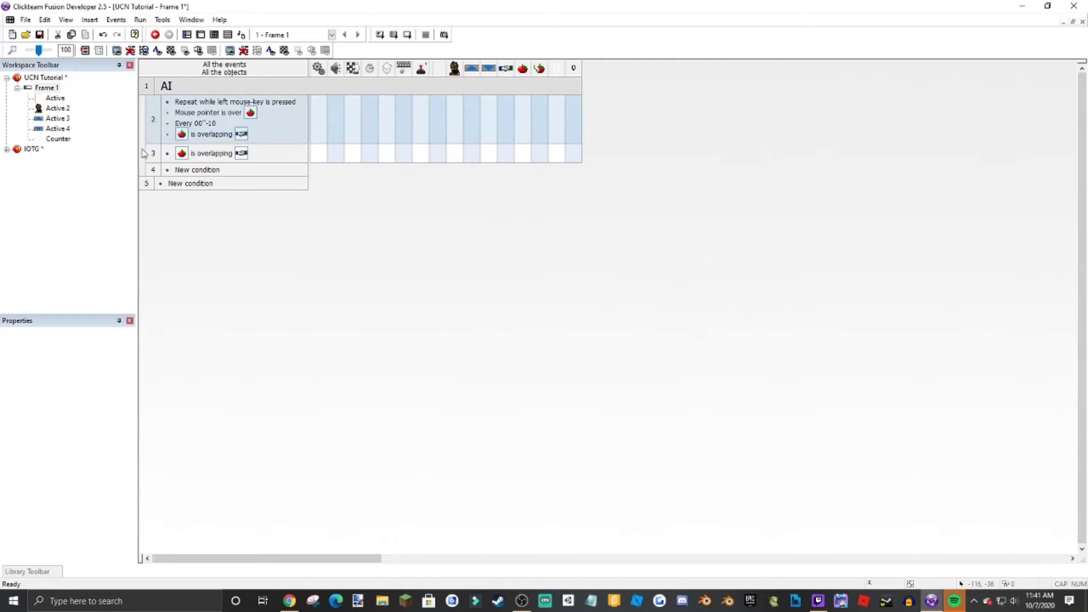
pyautogui.rightClick(149, 156)
pyautogui.click(193, 271)
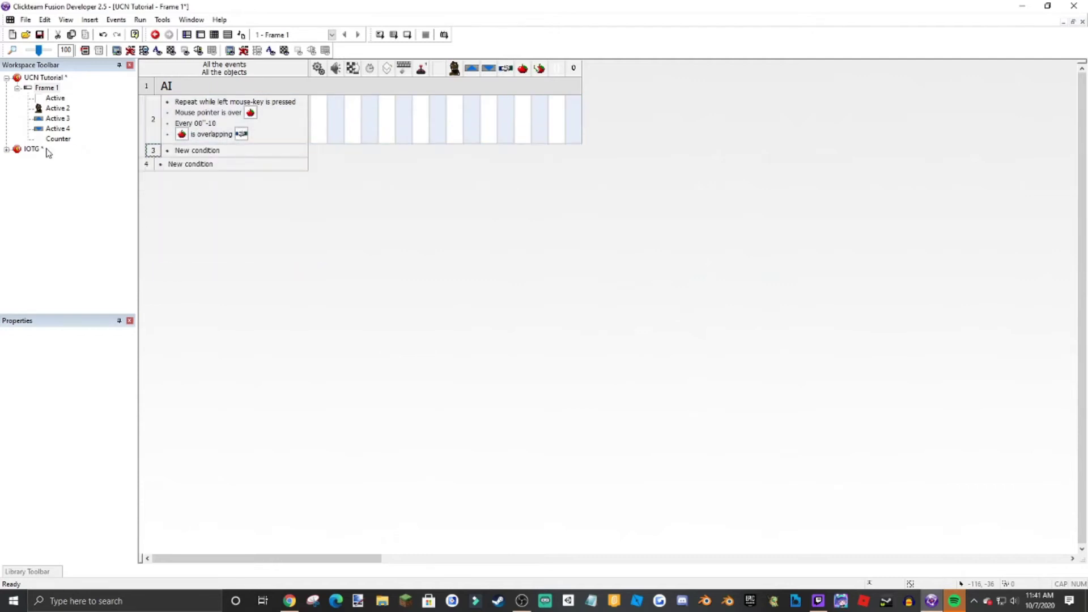
# - Check the remaining overlap condition in the IOTG project's Home frame events, returning to the events of UCN Tutorial's Frame 1
pyautogui.doubleClick(38, 152)
pyautogui.doubleClick(210, 92)
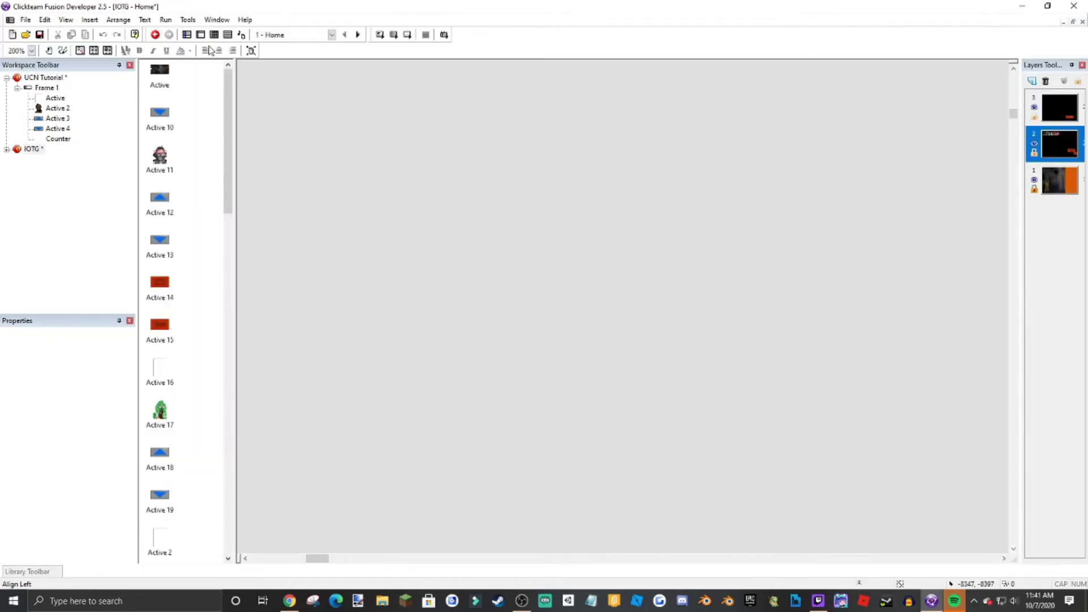
pyautogui.click(214, 34)
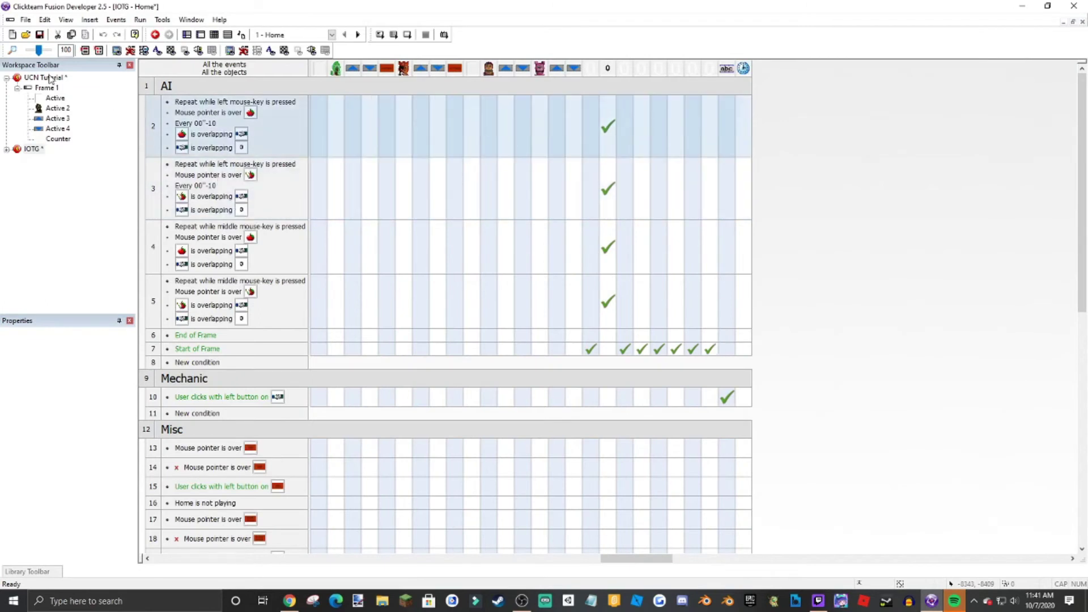
pyautogui.doubleClick(48, 89)
pyautogui.click(214, 34)
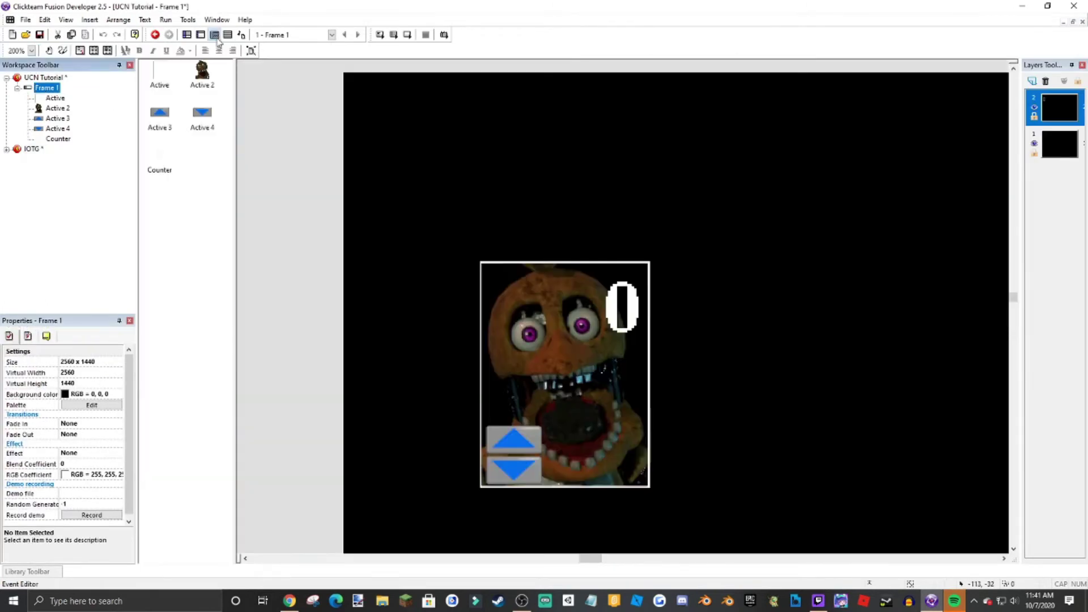
# - Add a condition for the Neutral group overlapping the counter group to the left mouse-key event, deleting the leftover separate event
pyautogui.doubleClick(201, 151)
pyautogui.click(646, 178)
pyautogui.moveTo(715, 276)
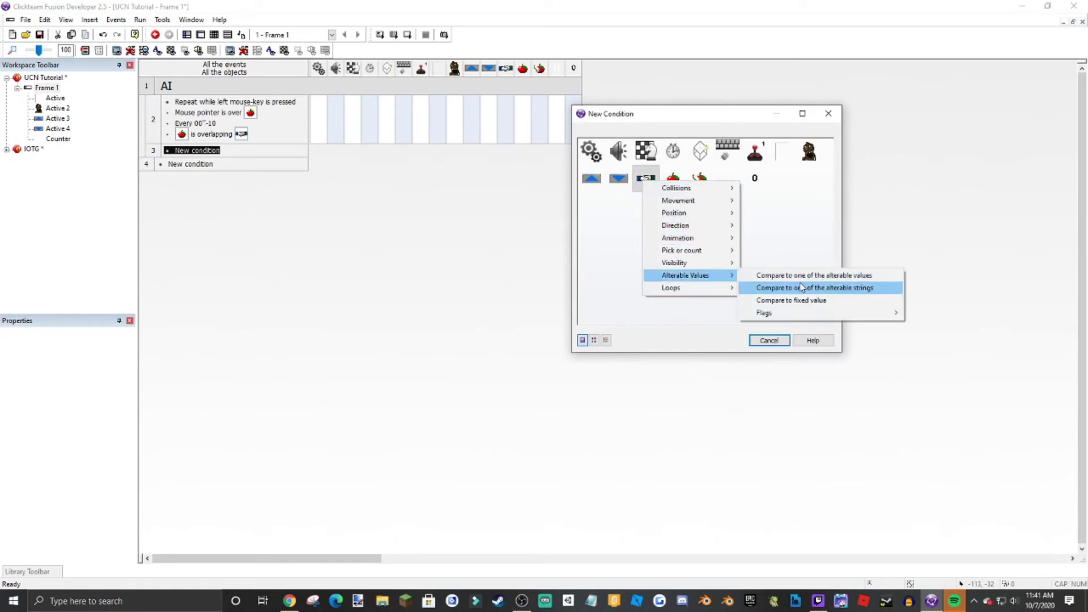
pyautogui.moveTo(693, 202)
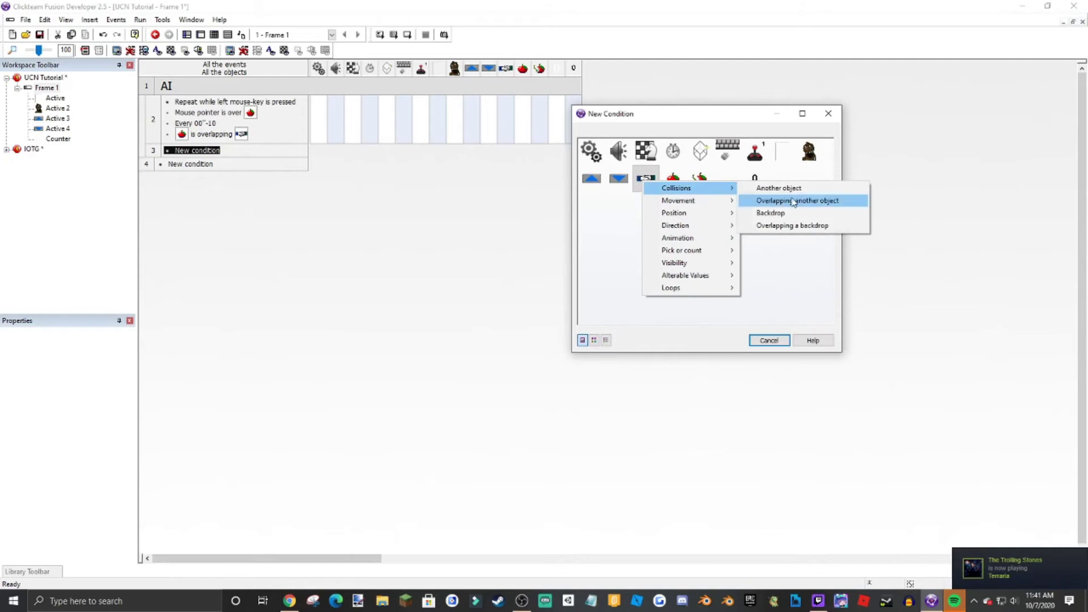
pyautogui.click(793, 201)
pyautogui.doubleClick(806, 147)
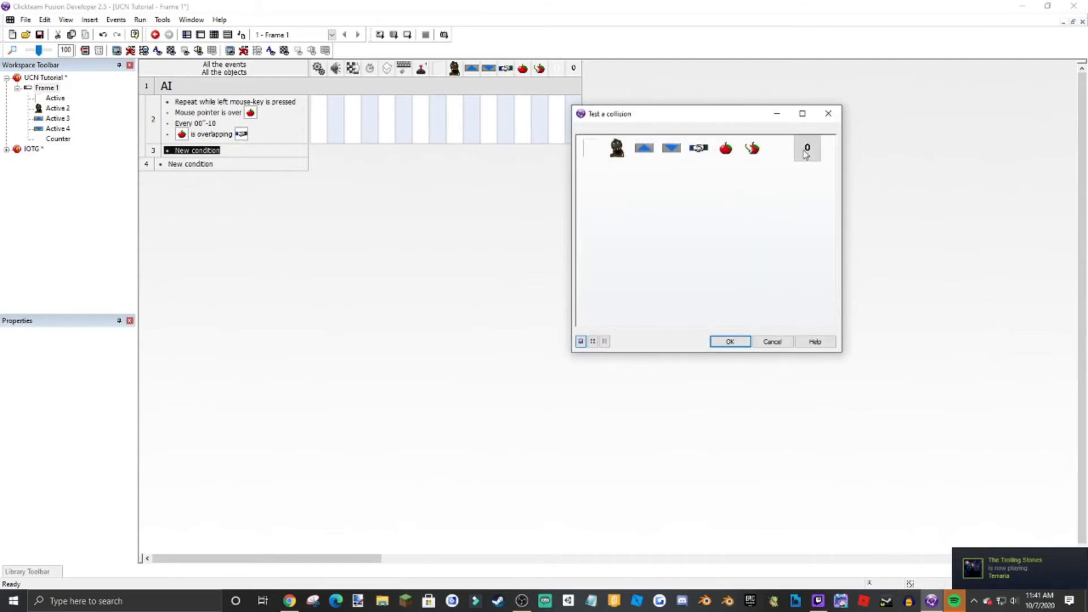
pyautogui.moveTo(218, 156); pyautogui.dragTo(158, 143)
pyautogui.rightClick(153, 166)
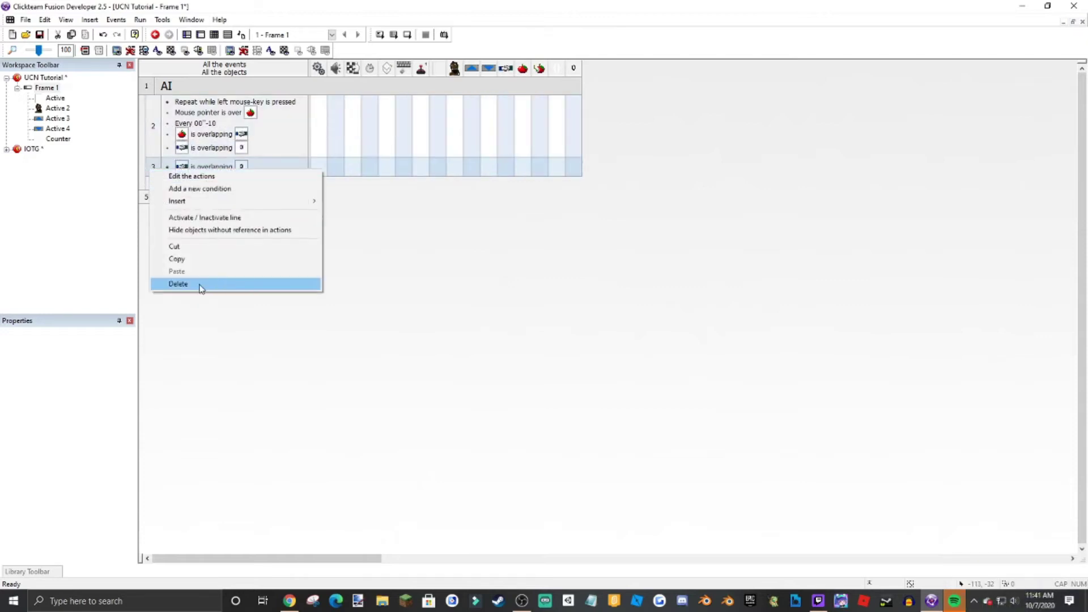
pyautogui.click(178, 284)
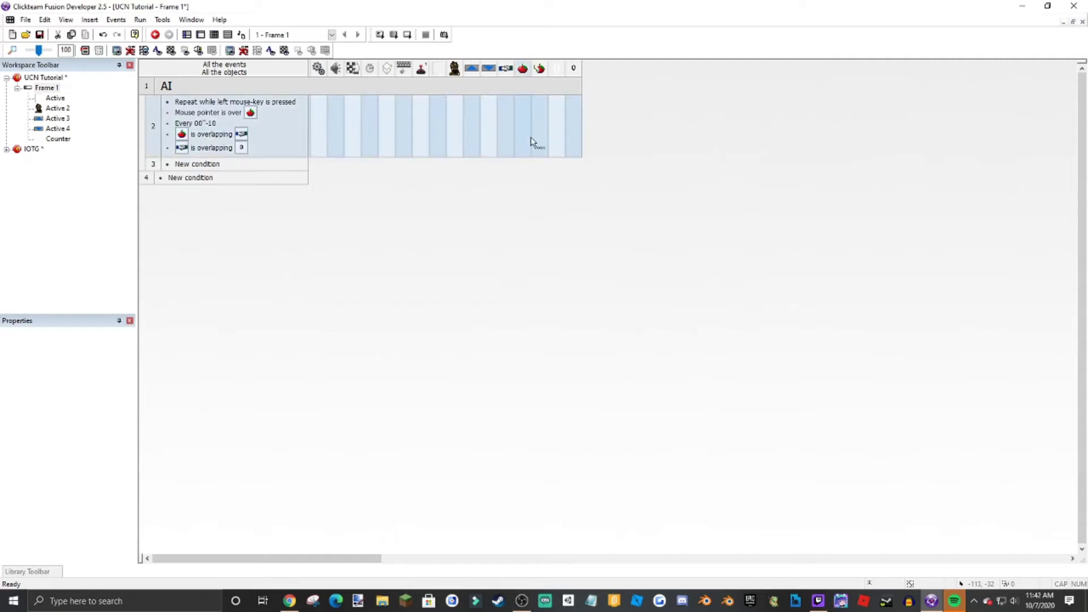
# - Give the left mouse-key event an Add to Counter action on the counter group
pyautogui.click(572, 124)
pyautogui.click(616, 259)
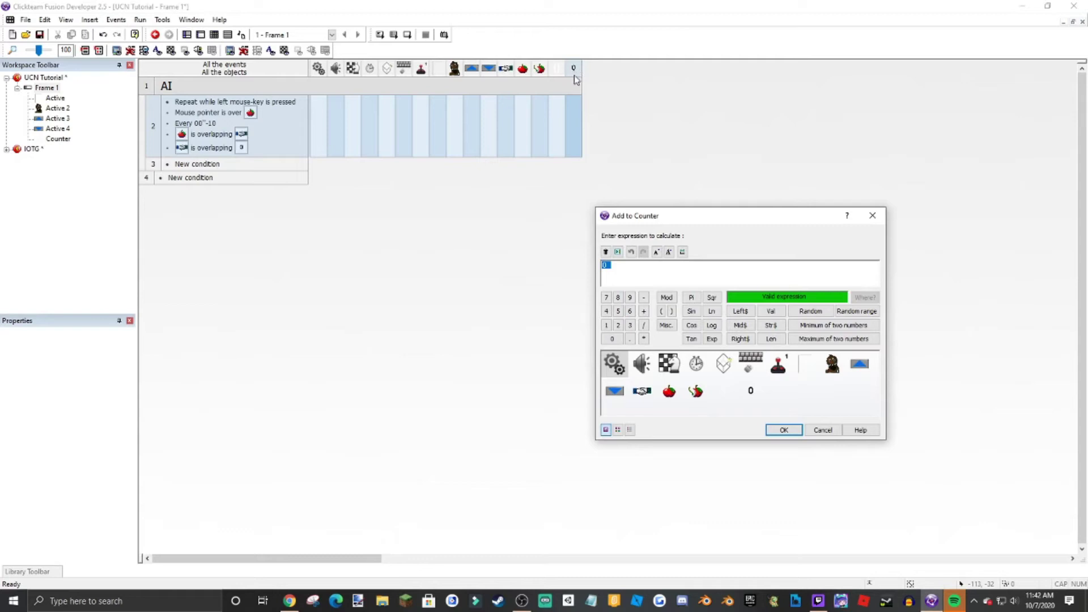
pyautogui.click(780, 430)
# - Duplicate the left mouse-key event below itself and replace Good with the Bad group in the copy's pointer and overlap conditions
pyautogui.rightClick(152, 136)
pyautogui.click(159, 225)
pyautogui.rightClick(156, 165)
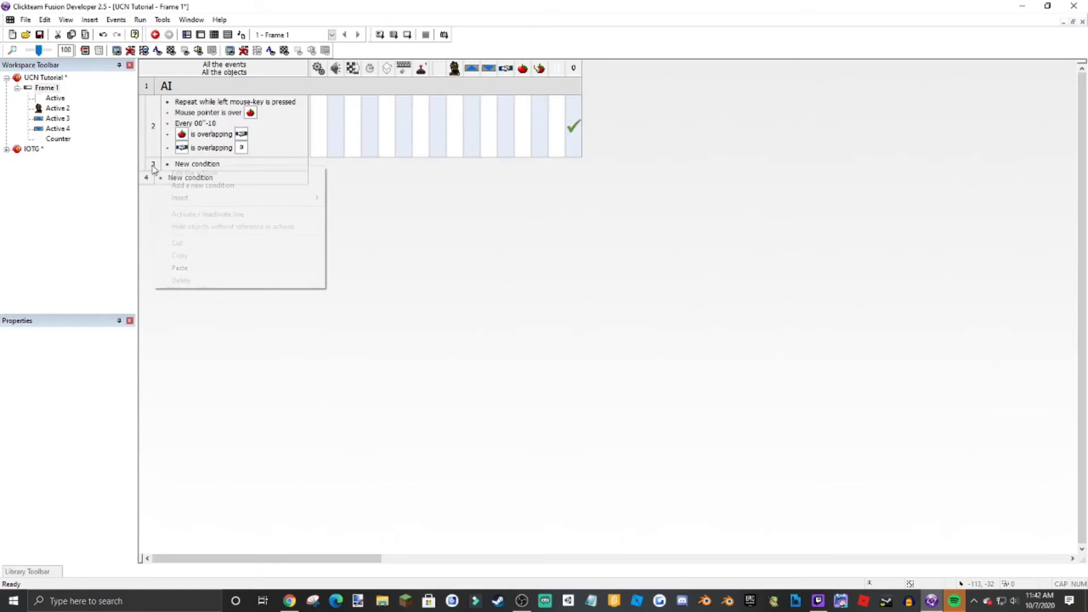
pyautogui.click(170, 268)
pyautogui.doubleClick(250, 175)
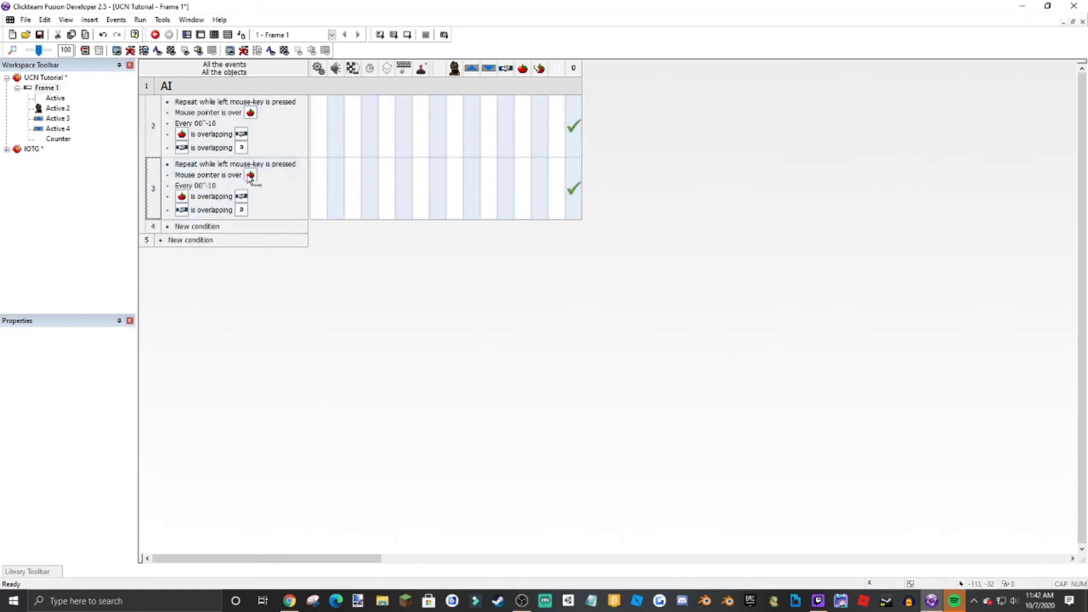
pyautogui.click(731, 153)
pyautogui.doubleClick(728, 150)
pyautogui.doubleClick(181, 196)
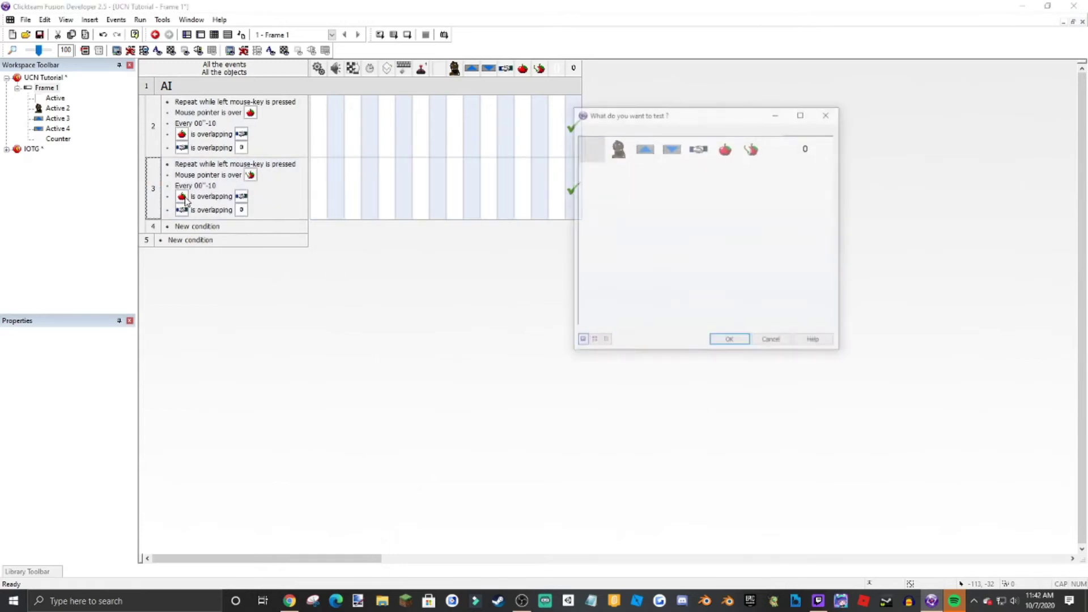
pyautogui.doubleClick(753, 148)
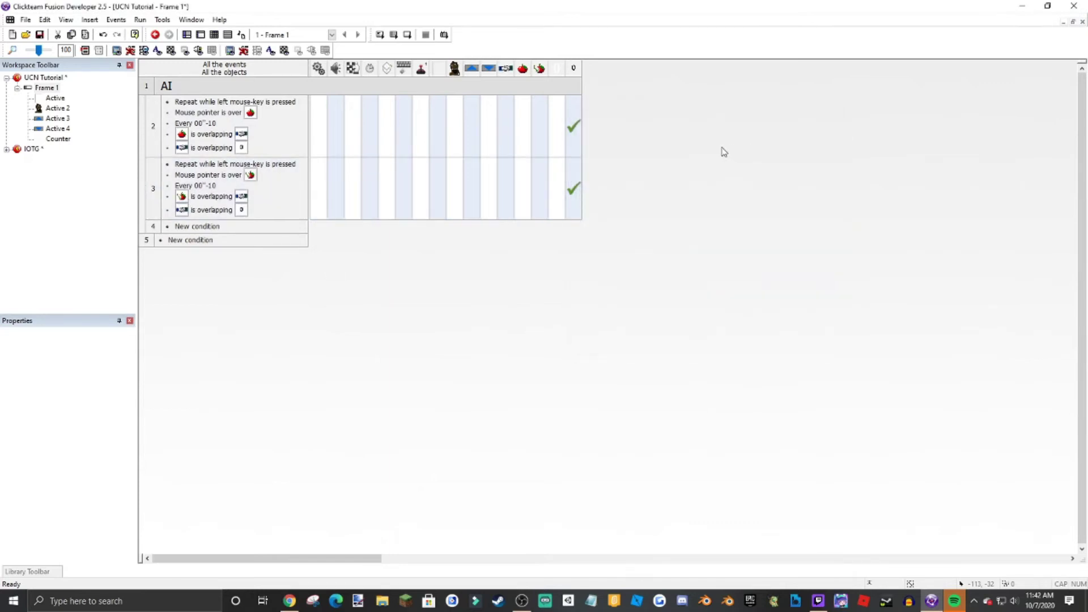
# - Replace the Bad-group event's counter action with Subtract from Counter
pyautogui.click(567, 168)
pyautogui.click(596, 415)
pyautogui.click(572, 208)
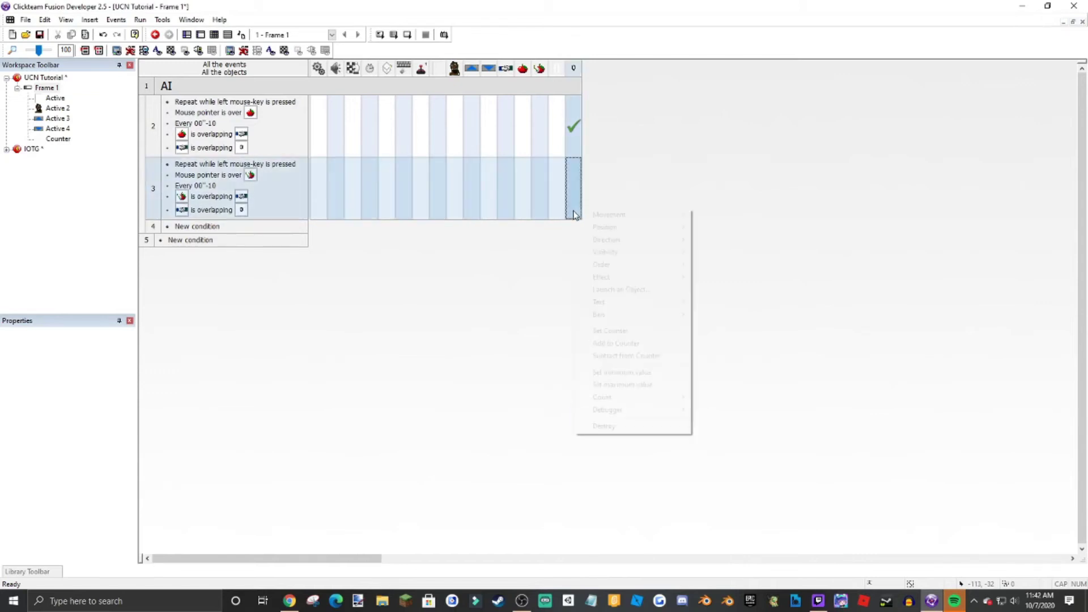
pyautogui.click(626, 355)
pyautogui.click(784, 430)
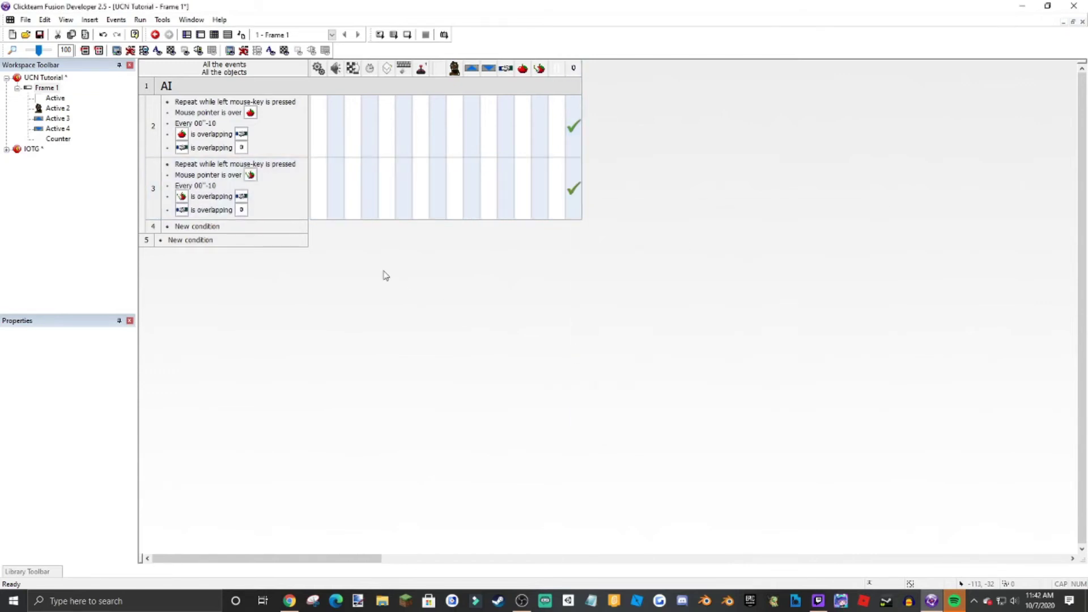
# - Test-run the frame, close the run and dismiss the save prompt
pyautogui.click(407, 35)
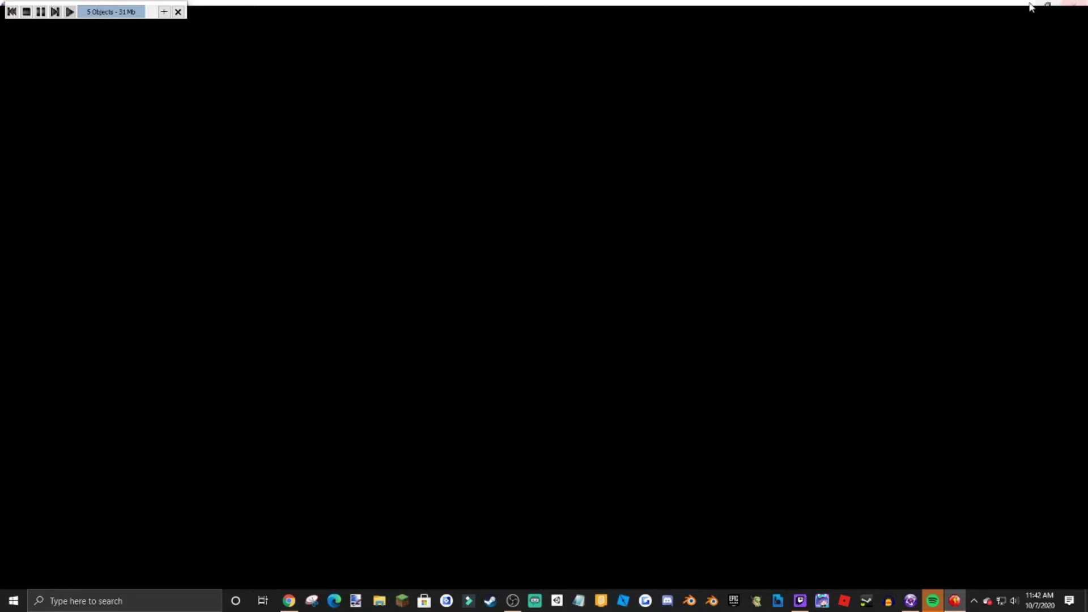
pyautogui.click(994, 3)
pyautogui.click(955, 601)
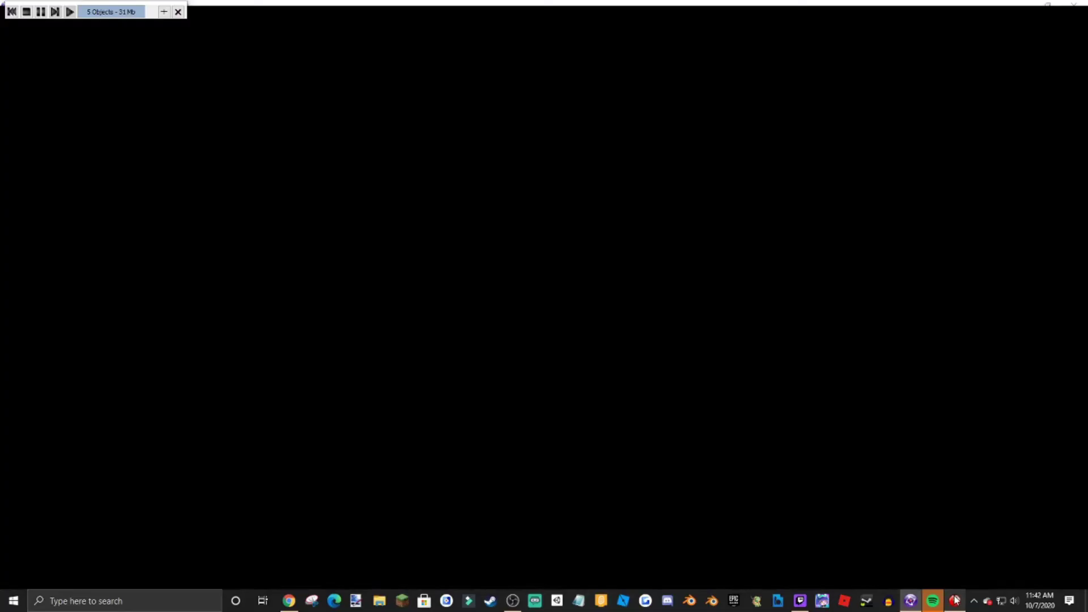
pyautogui.click(1081, 9)
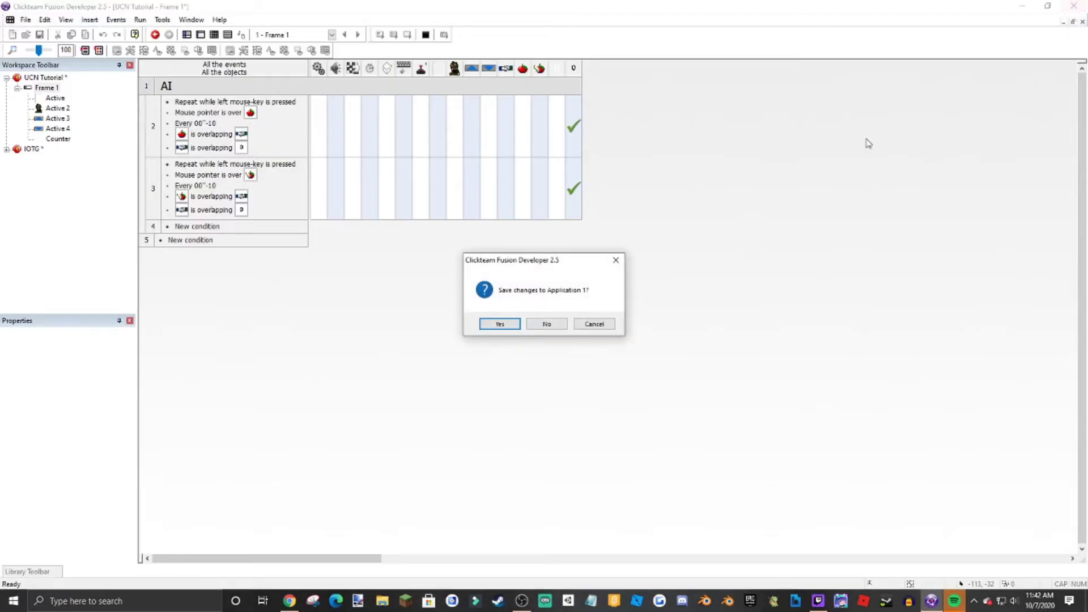
pyautogui.click(616, 260)
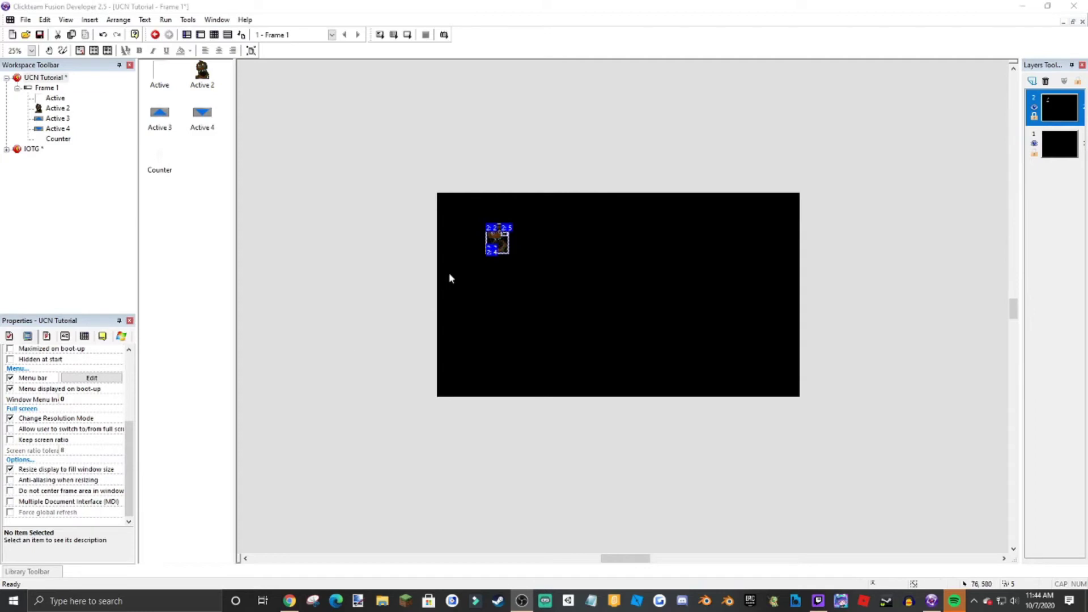
# - Move the portrait with its arrows and counter nearer the frame's upper-left corner and test the arrows in a run
pyautogui.moveTo(493, 241); pyautogui.dragTo(461, 227)
pyautogui.click(430, 154)
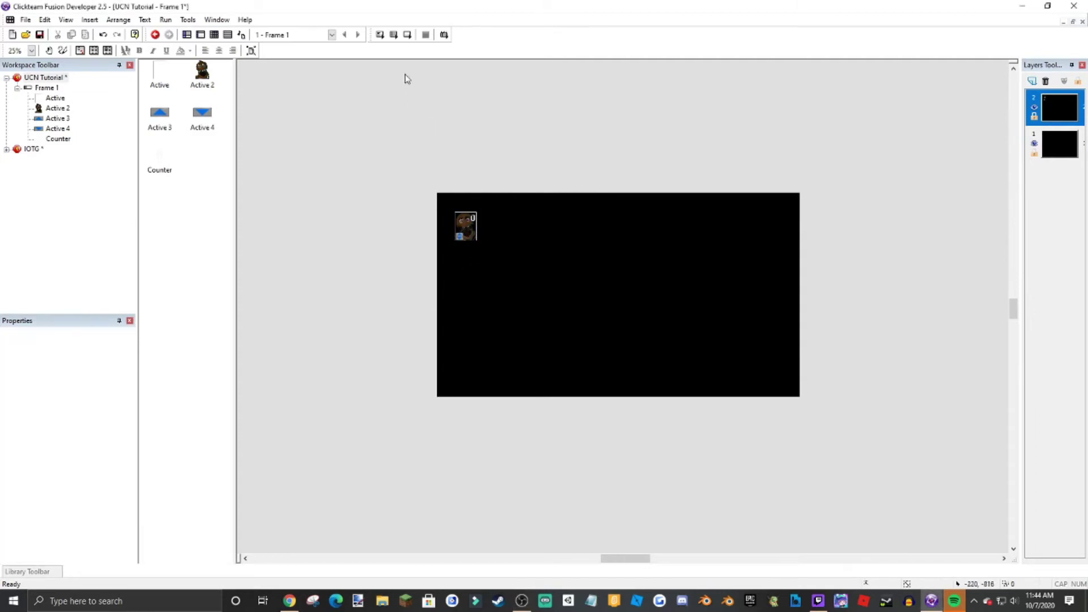
pyautogui.click(379, 35)
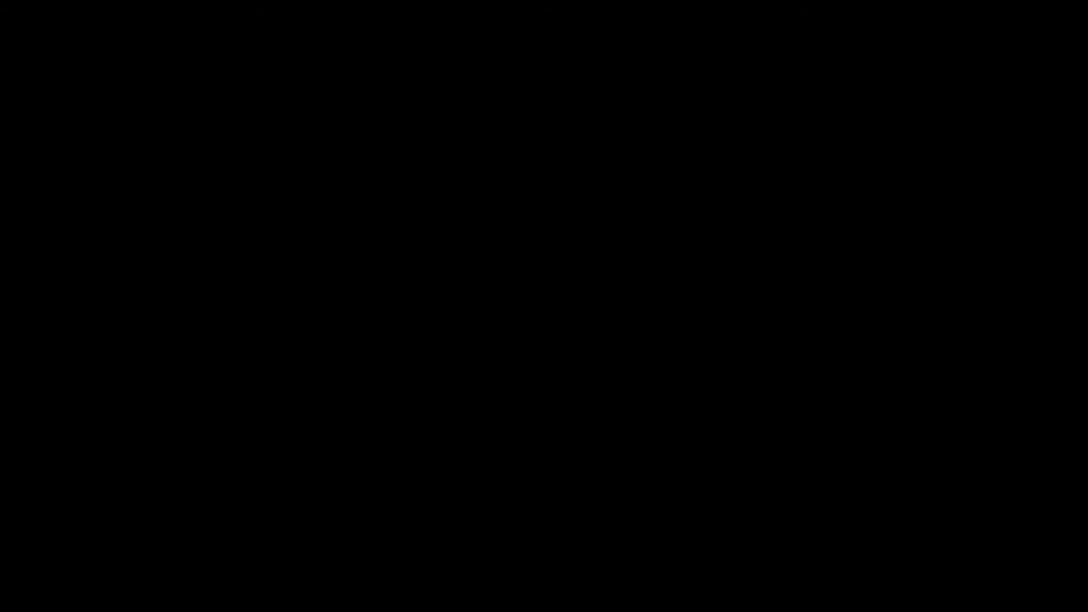
pyautogui.click(68, 126)
pyautogui.click(69, 137)
pyautogui.click(68, 137)
pyautogui.click(69, 137)
pyautogui.click(68, 136)
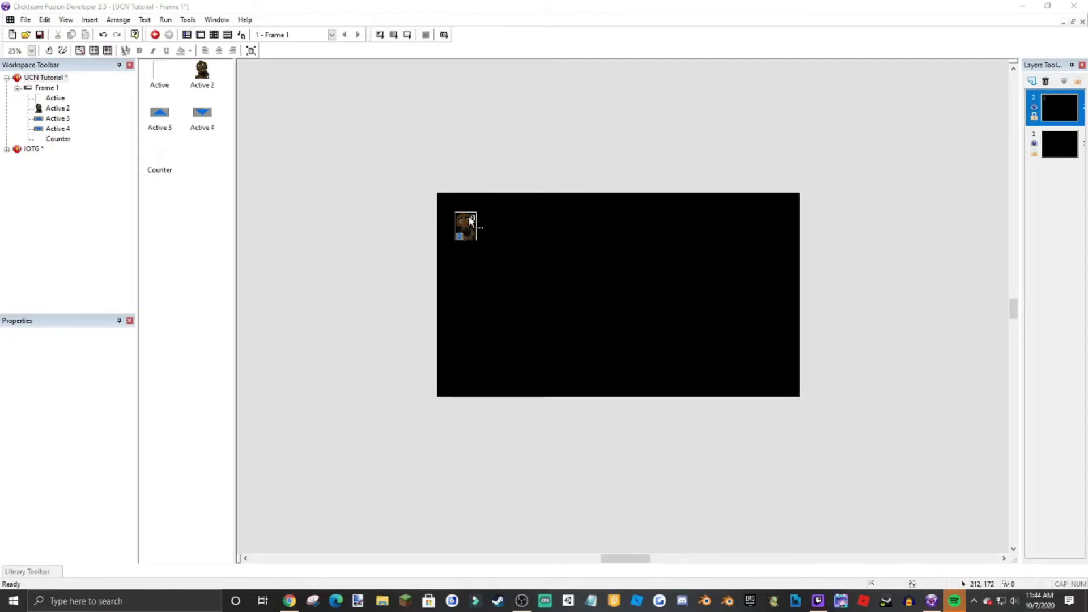
pyautogui.hscroll(-5, 488, 270)
pyautogui.hscroll(7, 487, 269)
pyautogui.hscroll(-2, 487, 269)
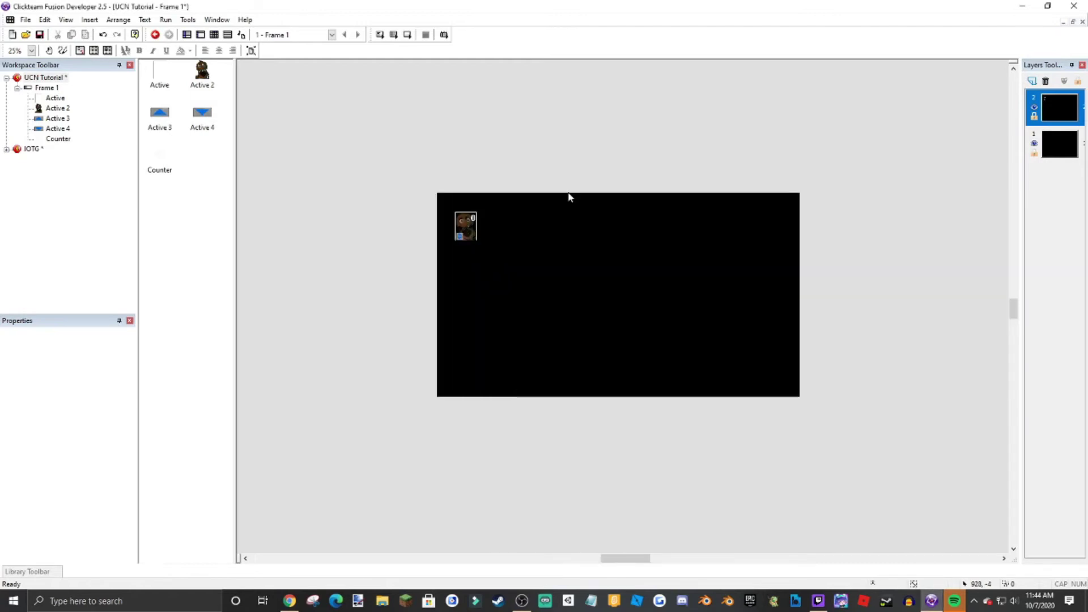
# - Import the Calibri font for the counter's digit images
pyautogui.keyDown('ctrl'); pyautogui.scroll(2, 570, 196); pyautogui.keyUp('ctrl')
pyautogui.doubleClick(375, 170)
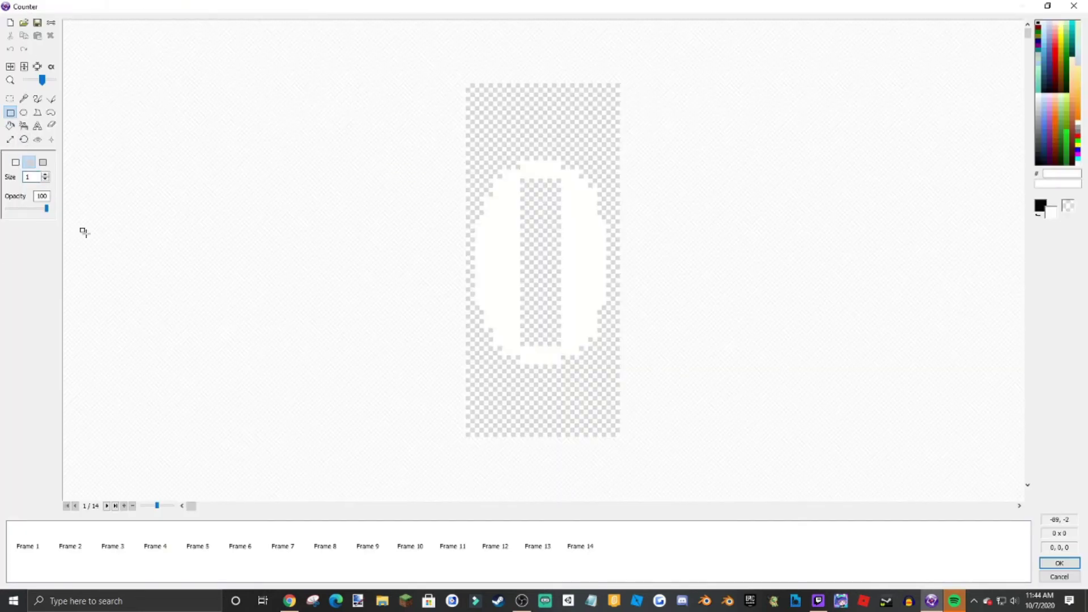
pyautogui.click(38, 125)
pyautogui.click(27, 209)
pyautogui.scroll(20, 453, 263)
pyautogui.scroll(-2, 465, 270)
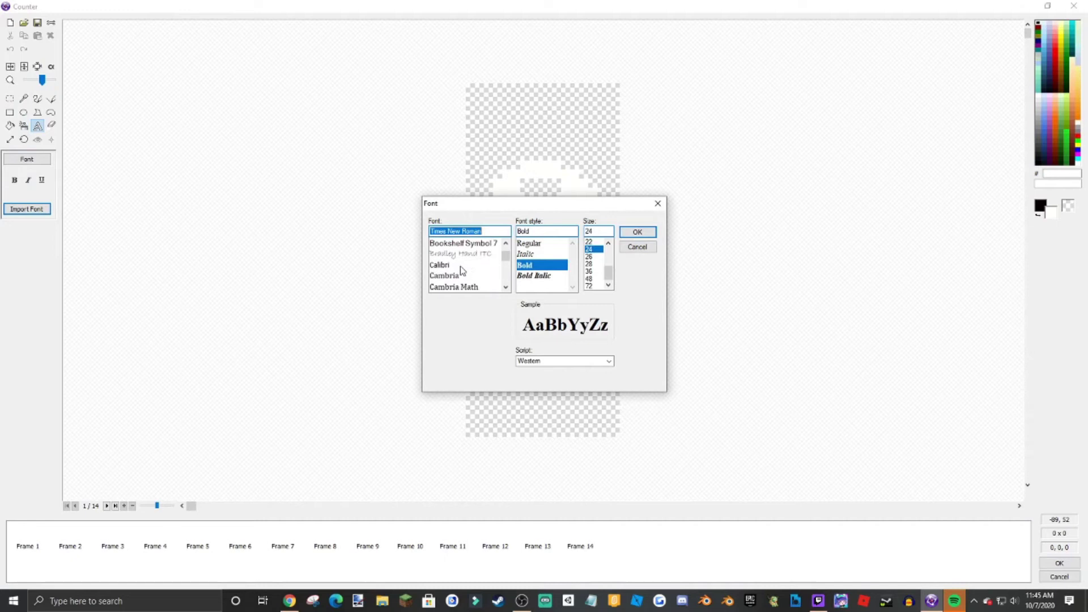
pyautogui.click(448, 265)
pyautogui.click(637, 232)
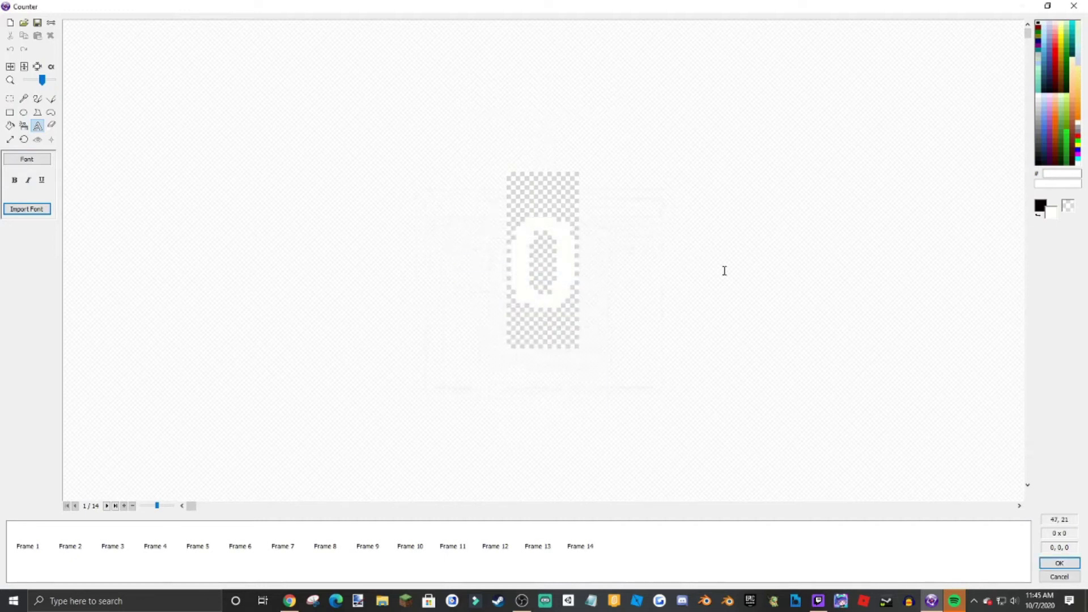
pyautogui.click(1058, 562)
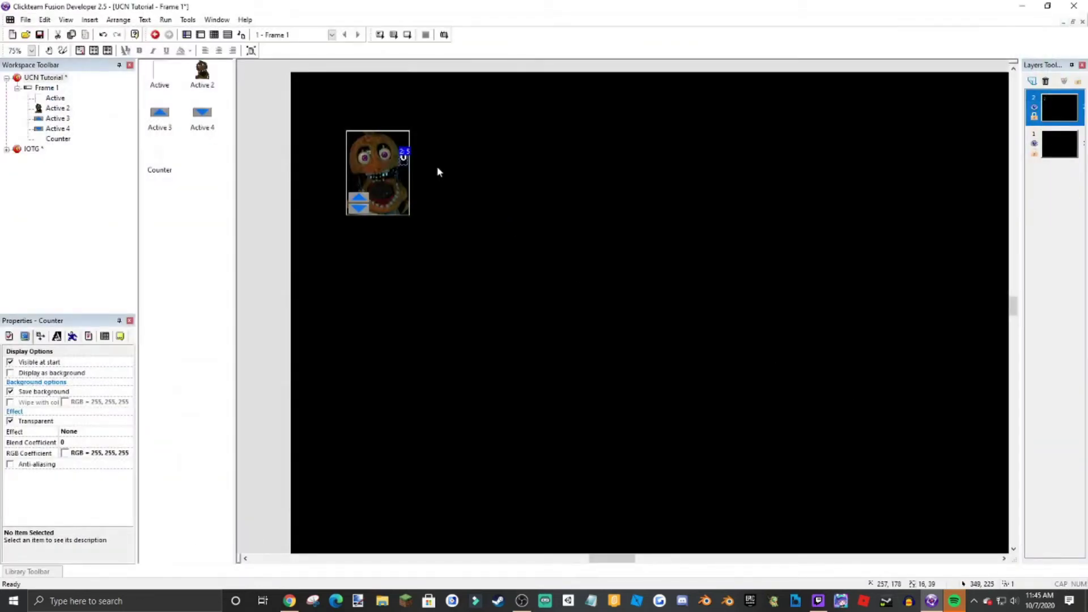
# - Enlarge the counter and place it over the portrait's upper-right corner
pyautogui.moveTo(405, 167)
pyautogui.mouseDown()
pyautogui.moveTo(432, 218)
pyautogui.moveTo(424, 203)
pyautogui.mouseUp()
pyautogui.moveTo(413, 165); pyautogui.dragTo(403, 151)
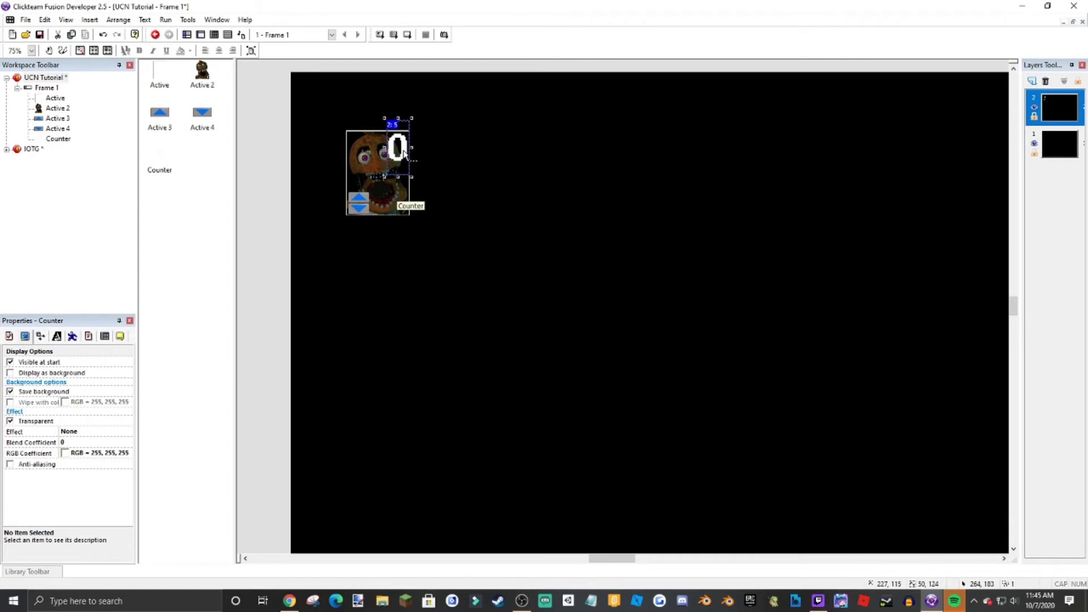
# - In the event editor, copy event 3, the one lowering the counter, and paste the copy as event 4
pyautogui.click(461, 141)
pyautogui.click(214, 34)
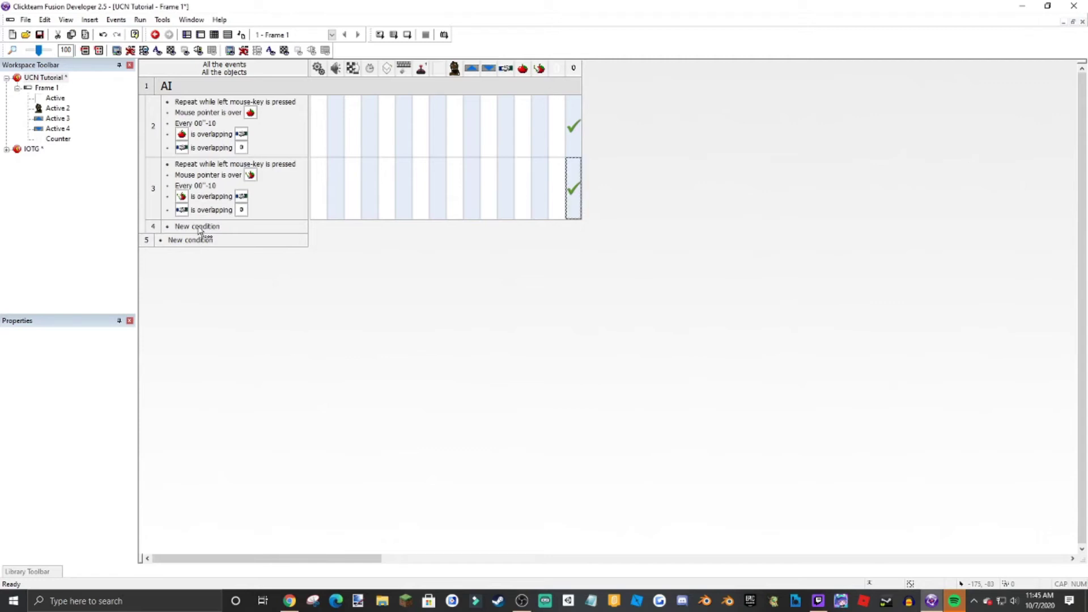
pyautogui.rightClick(152, 193)
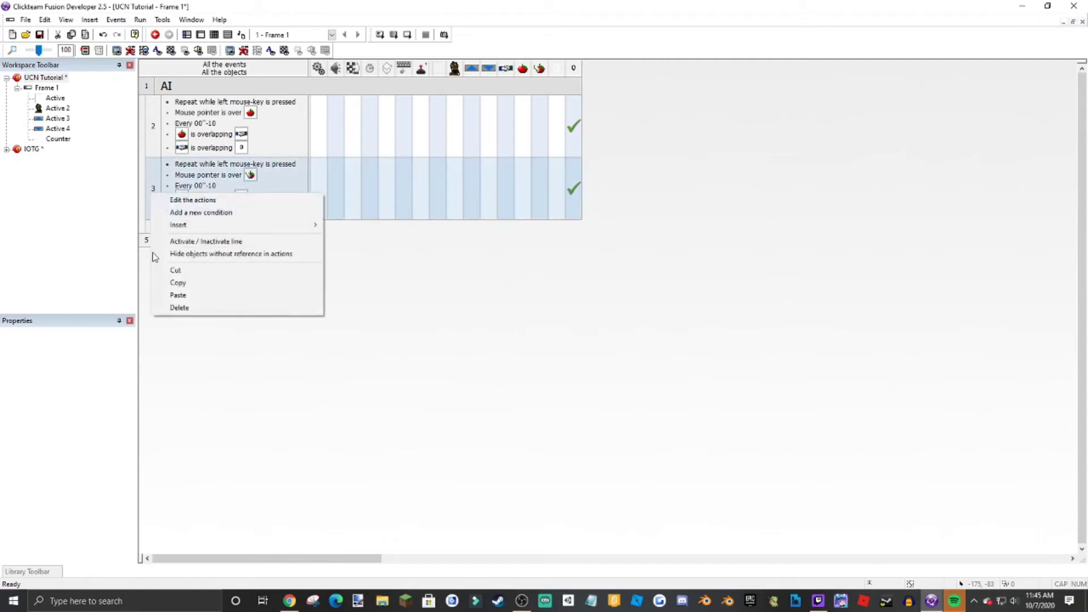
pyautogui.click(170, 281)
pyautogui.rightClick(154, 229)
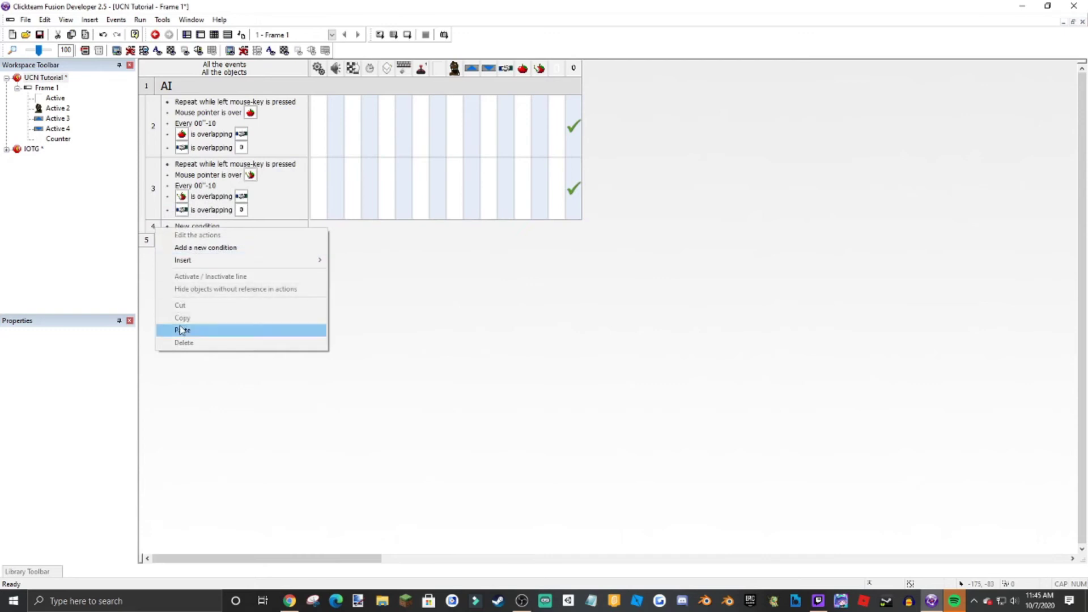
pyautogui.click(170, 328)
# - Delete the Every 00"-10 and Repeat while left mouse-key is pressed conditions from event 4
pyautogui.rightClick(204, 249)
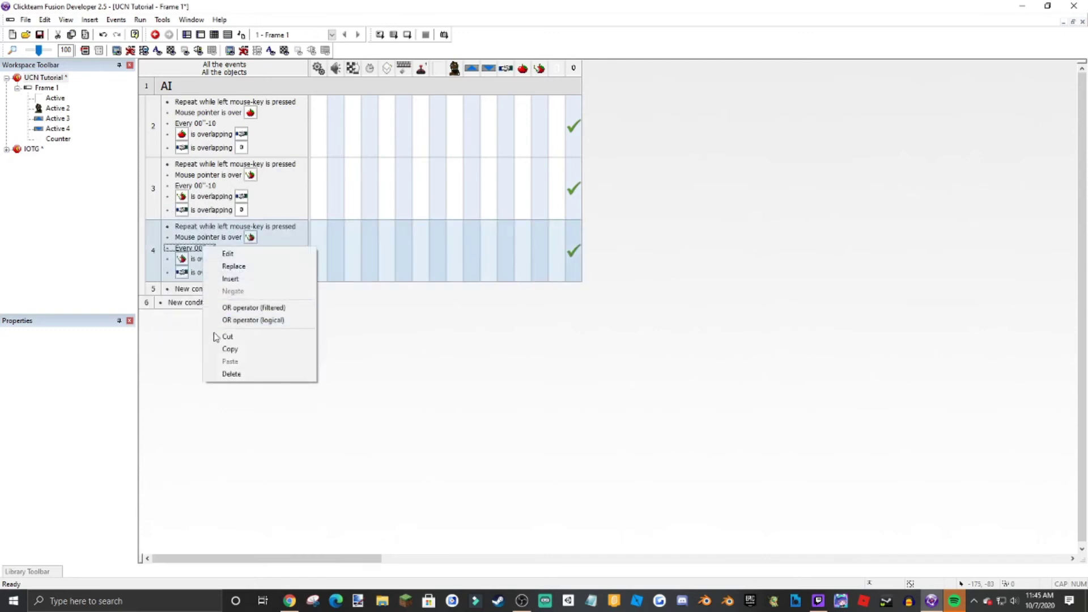
pyautogui.click(232, 374)
pyautogui.rightClick(275, 228)
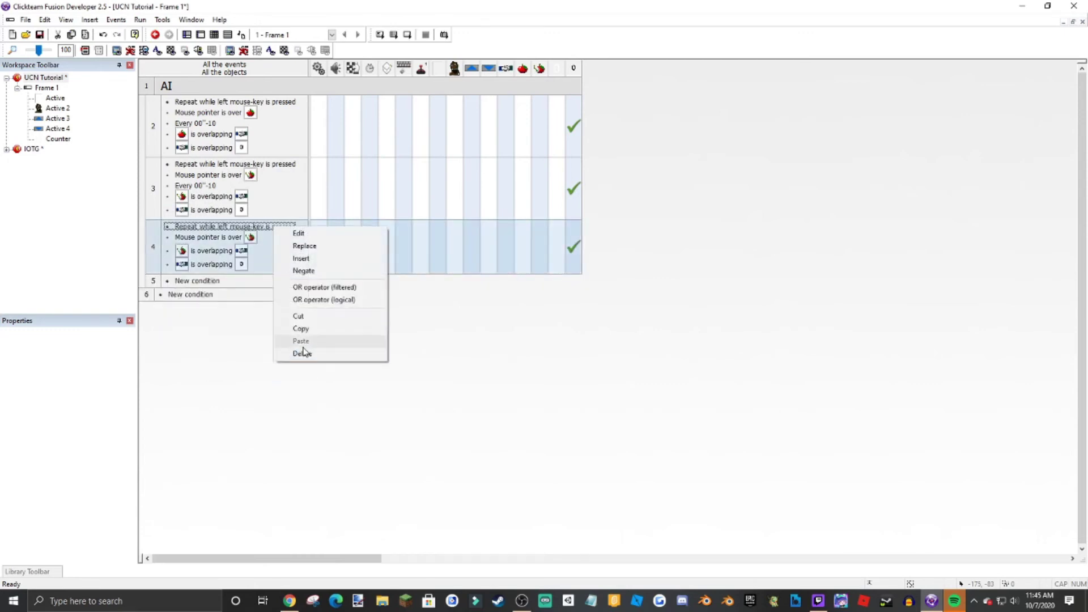
pyautogui.click(303, 354)
# - Create a single User clicks with middle button condition, place it first in event 4 and delete the leftover event holding it
pyautogui.click(215, 274)
pyautogui.doubleClick(214, 274)
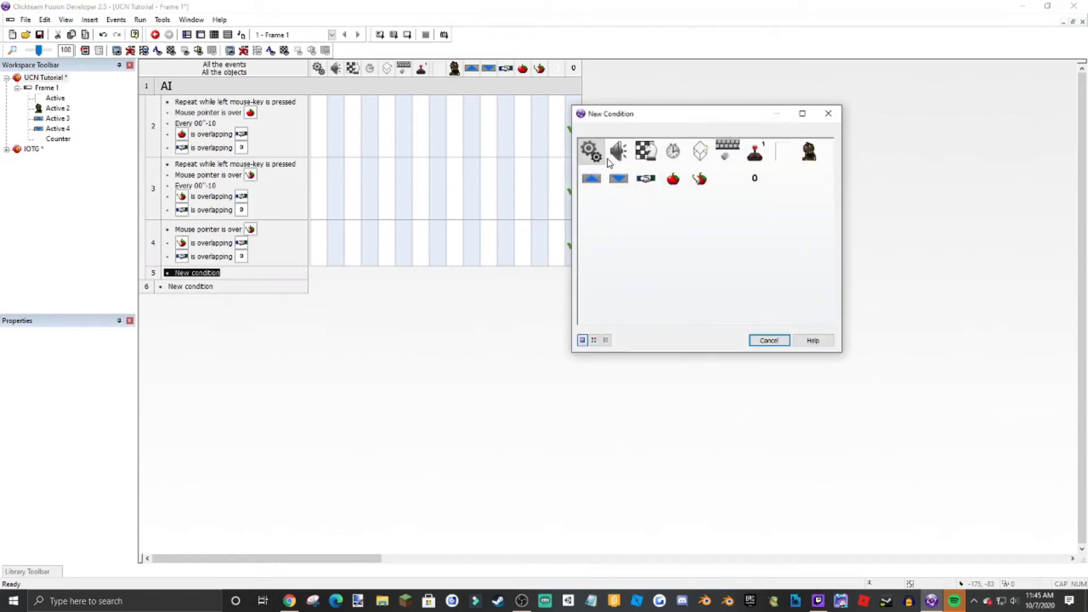
pyautogui.click(727, 148)
pyautogui.moveTo(782, 181)
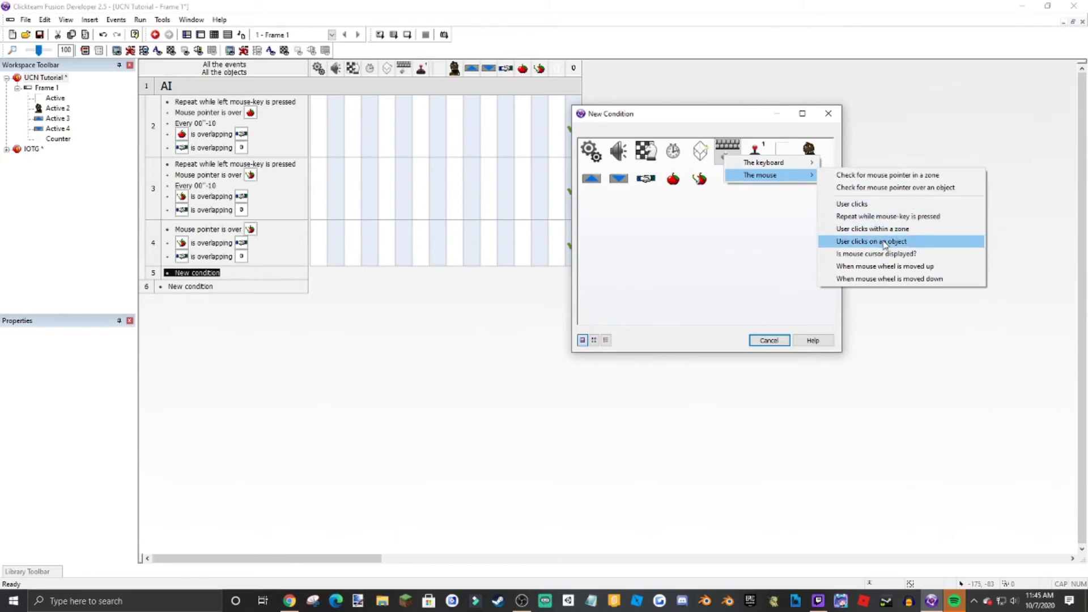
pyautogui.click(857, 204)
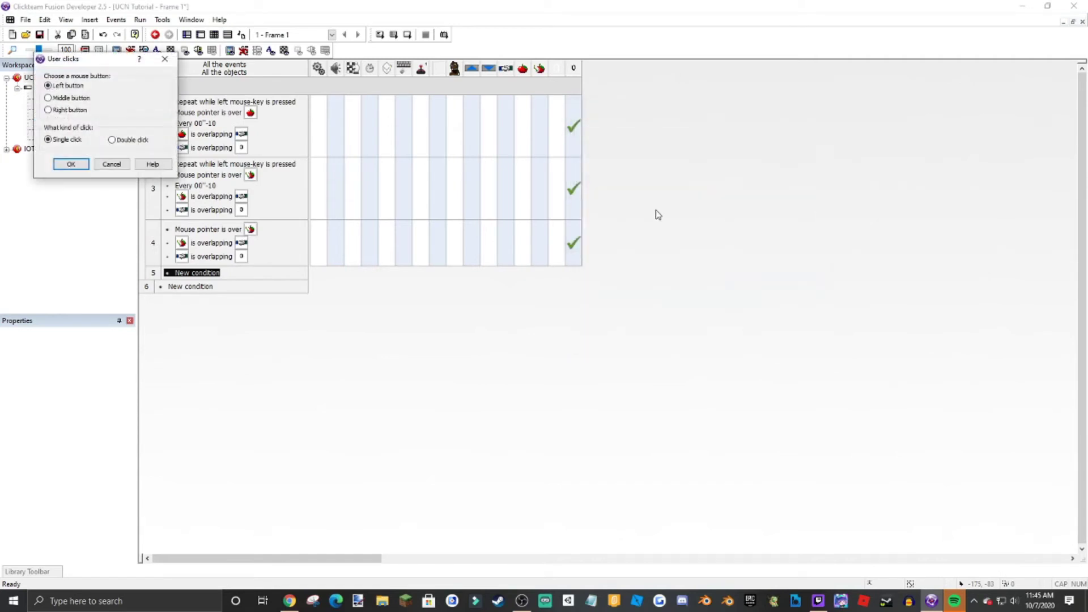
pyautogui.click(78, 164)
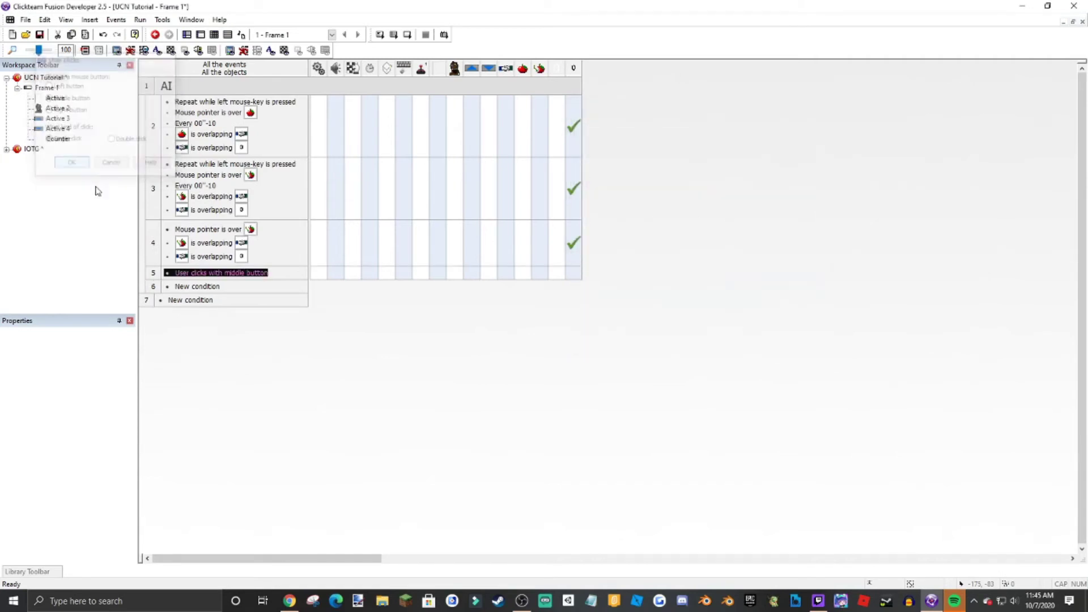
pyautogui.moveTo(230, 276); pyautogui.dragTo(158, 237)
pyautogui.moveTo(200, 268); pyautogui.dragTo(215, 231)
pyautogui.click(172, 280)
pyautogui.rightClick(161, 287)
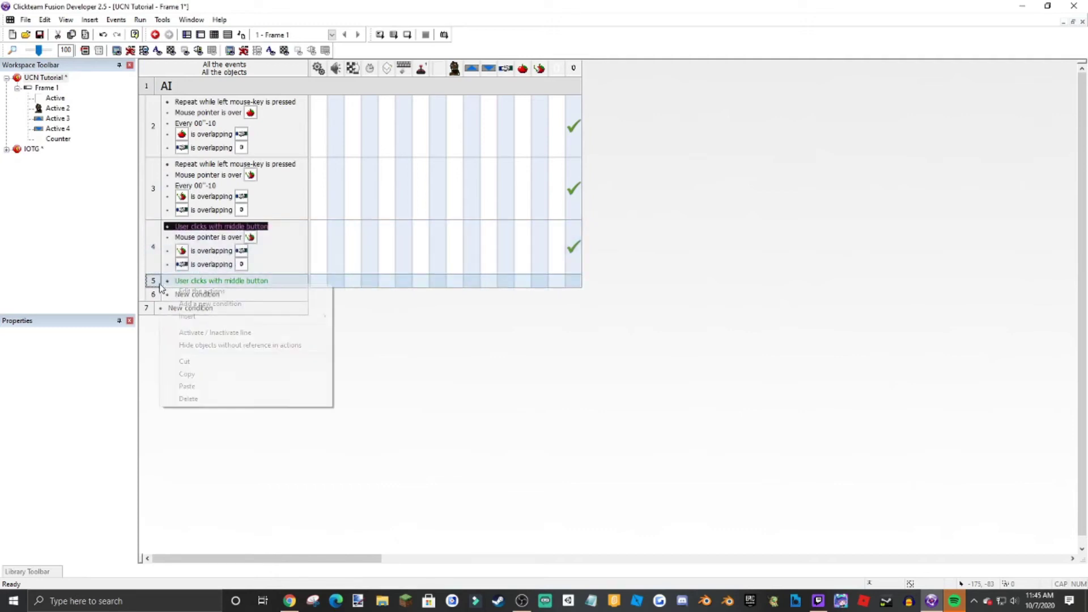
pyautogui.click(189, 398)
# - Replace event 4's counter action with a Set Counter action using the value 30
pyautogui.click(574, 260)
pyautogui.rightClick(577, 259)
pyautogui.click(634, 503)
pyautogui.click(574, 257)
pyautogui.rightClick(576, 256)
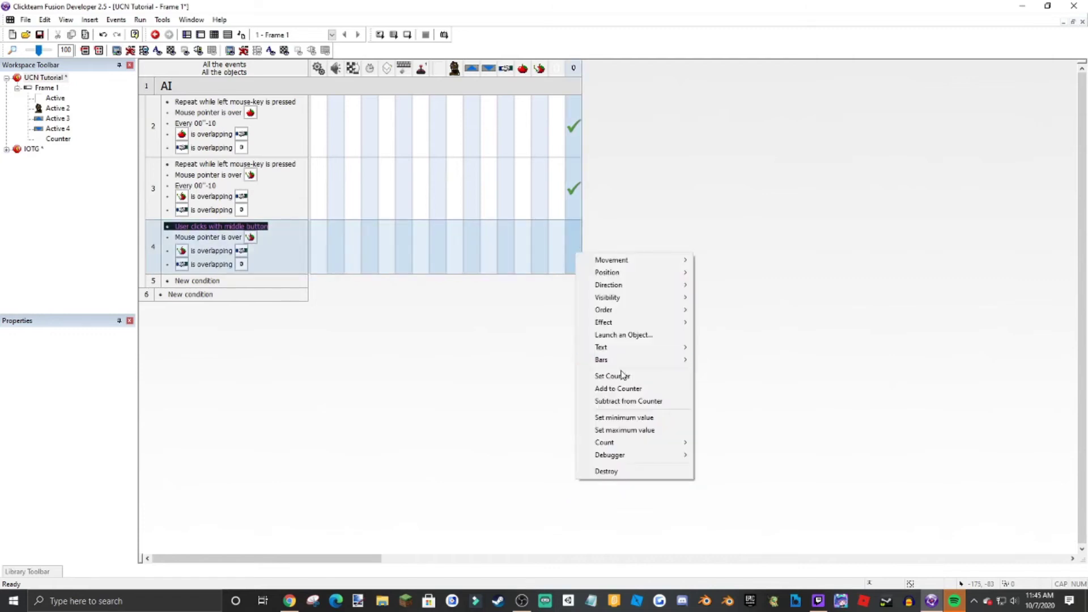
pyautogui.click(612, 376)
pyautogui.write('30')
pyautogui.press('Return')
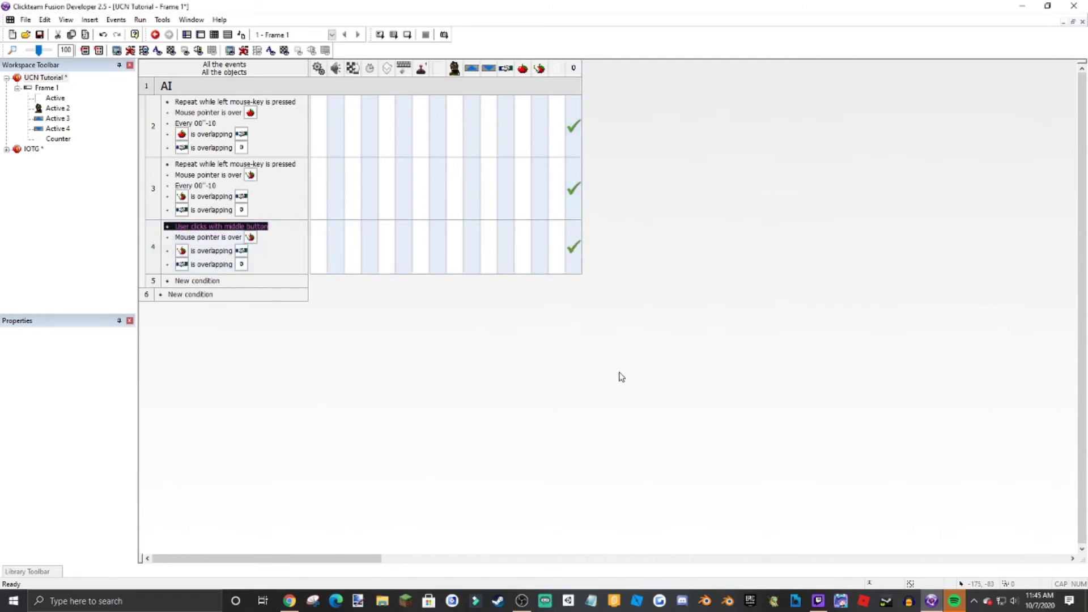
pyautogui.rightClick(150, 255)
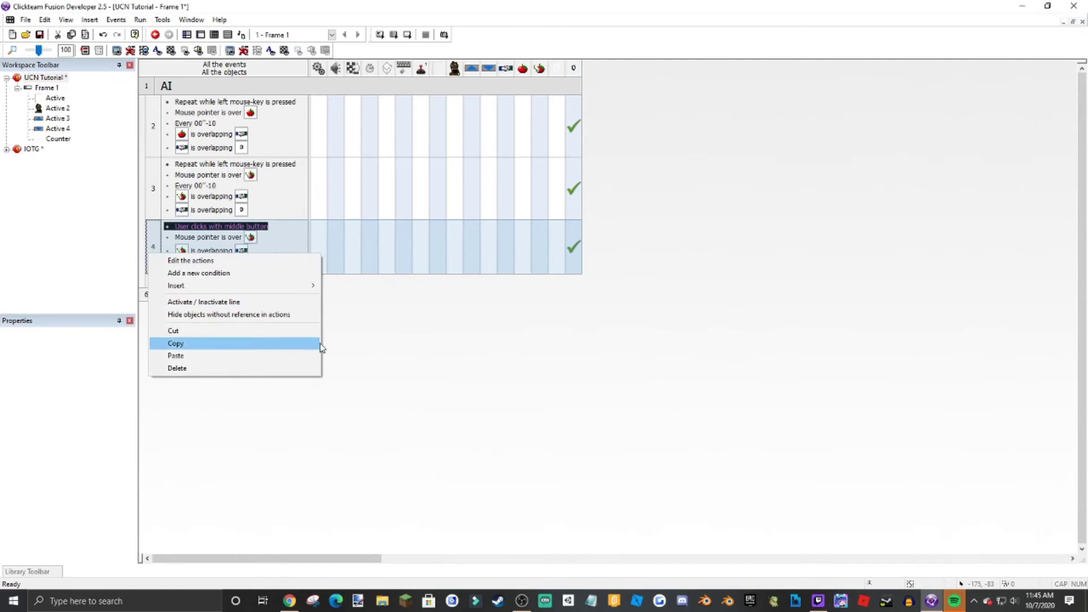
pyautogui.click(332, 340)
pyautogui.doubleClick(255, 239)
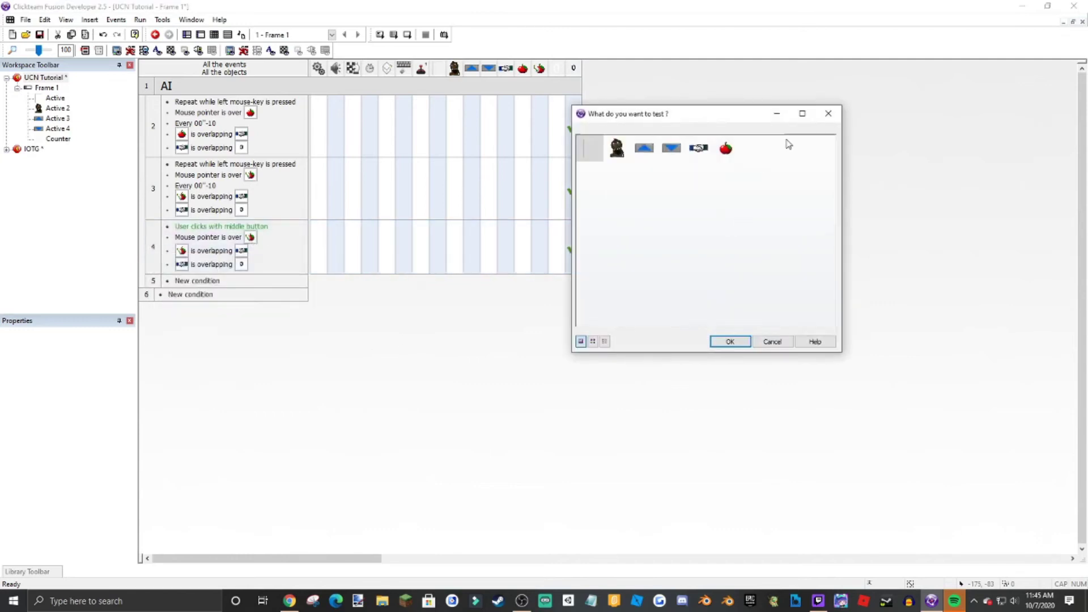
pyautogui.click(828, 114)
# - Copy the middle-click event 4 and paste the copy as event 5
pyautogui.click(154, 250)
pyautogui.rightClick(155, 249)
pyautogui.click(178, 332)
pyautogui.rightClick(151, 280)
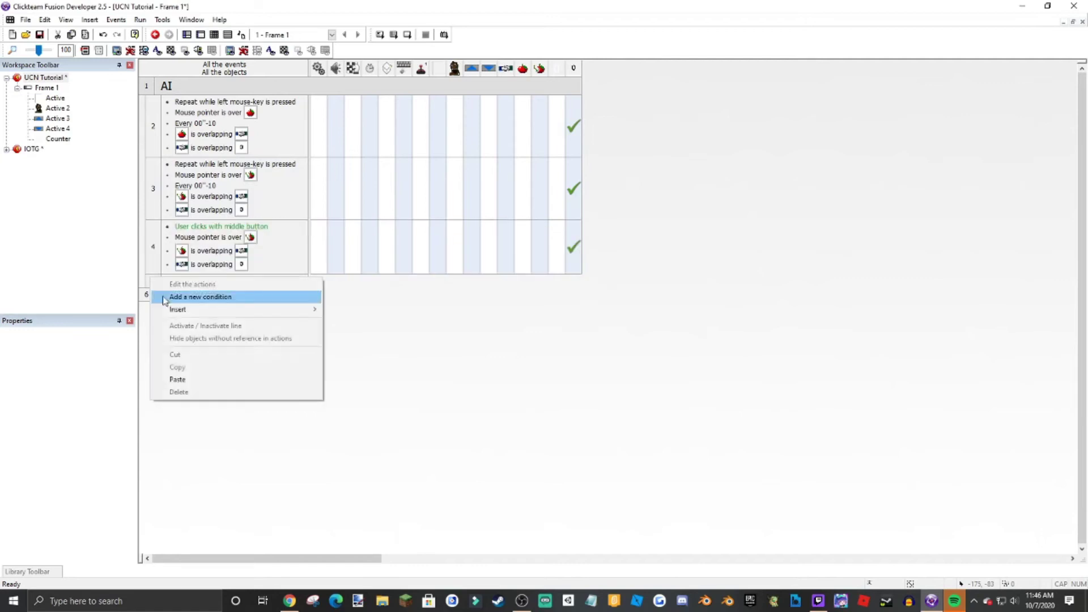
pyautogui.click(199, 377)
# - Switch event 4's mouse-pointer and first overlap conditions to the red apple qualifier group used in event 2
pyautogui.doubleClick(240, 251)
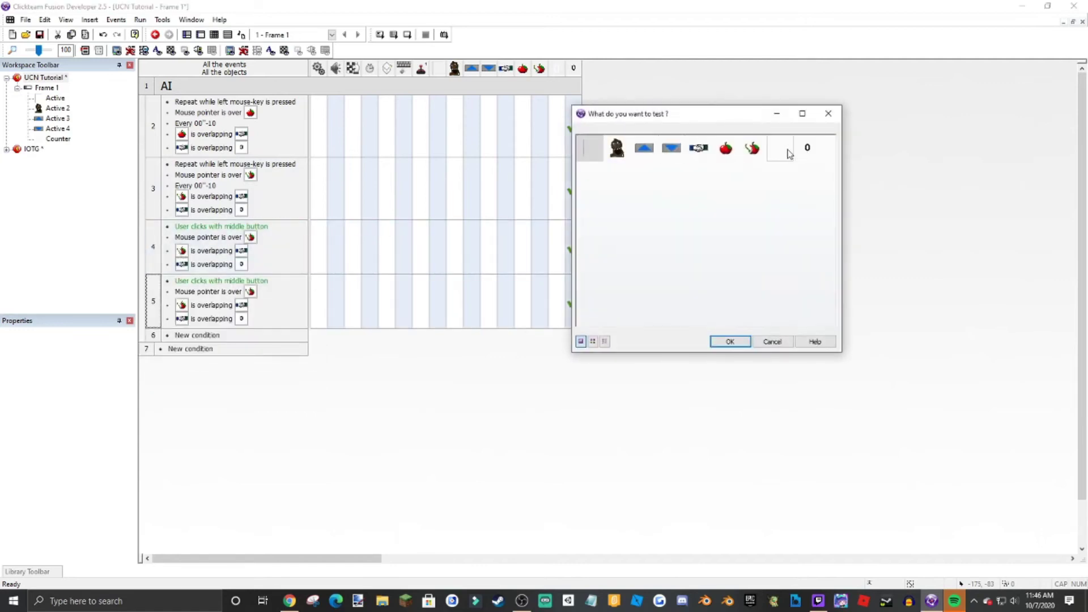
pyautogui.doubleClick(725, 149)
pyautogui.doubleClick(250, 237)
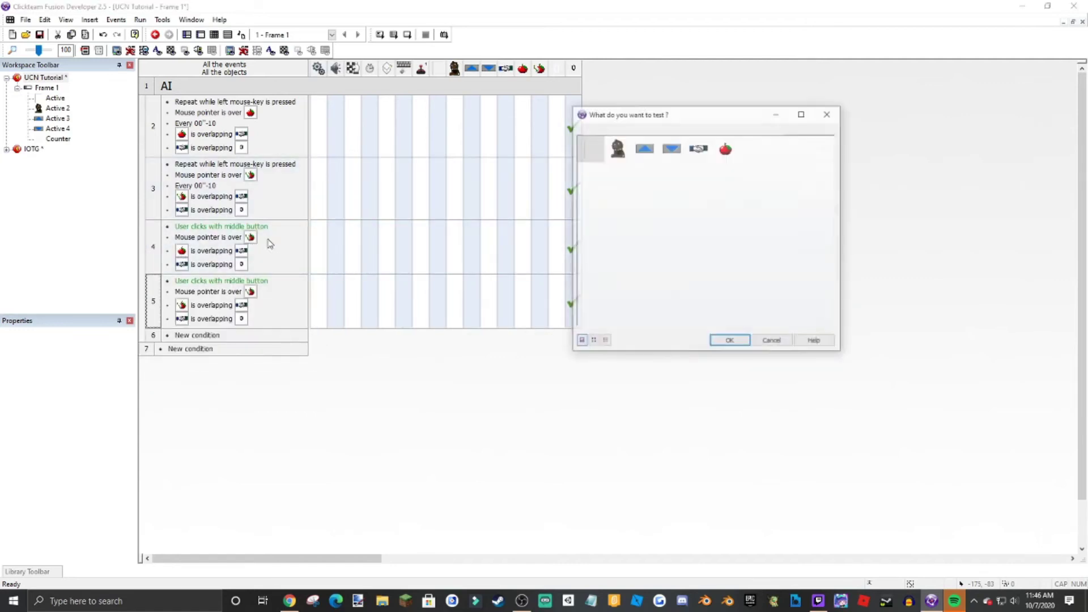
pyautogui.doubleClick(725, 149)
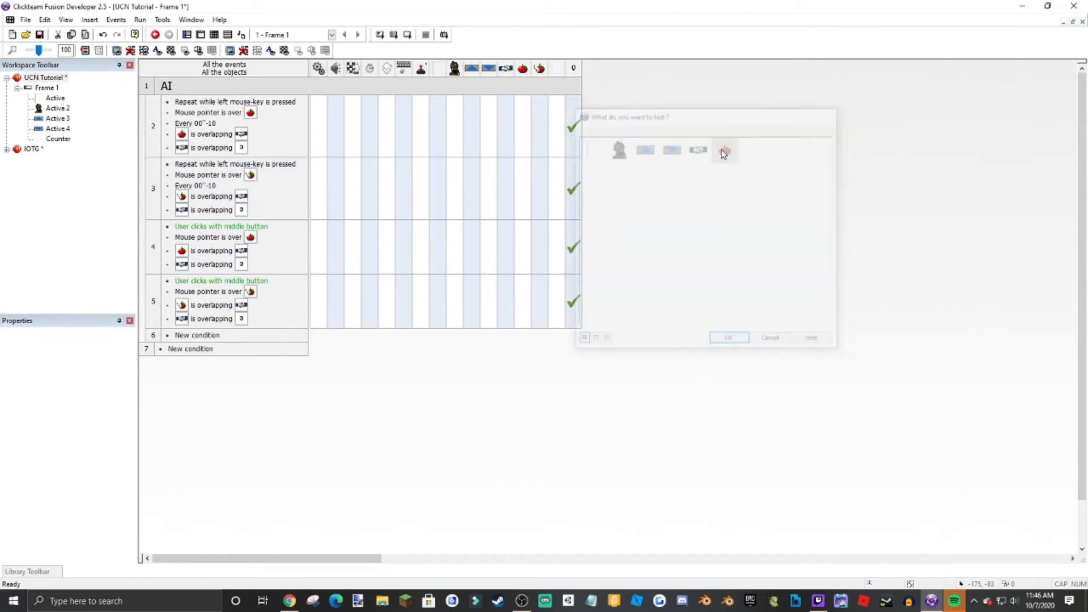
# - Edit the Set Counter value in event 5 and test-run the frame
pyautogui.rightClick(572, 302)
pyautogui.click(603, 533)
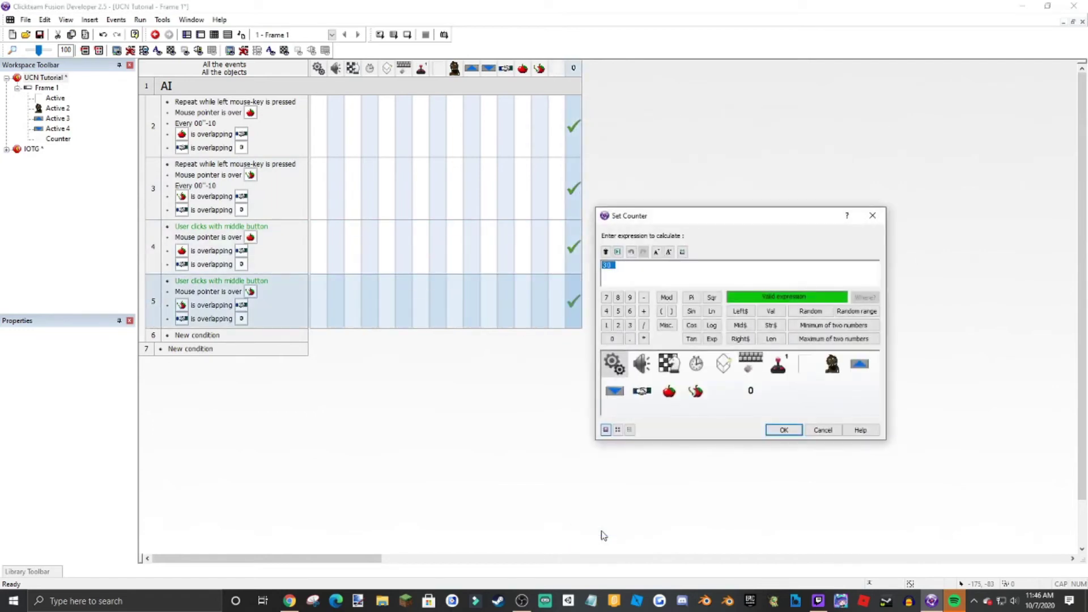
pyautogui.press('Return')
pyautogui.click(408, 35)
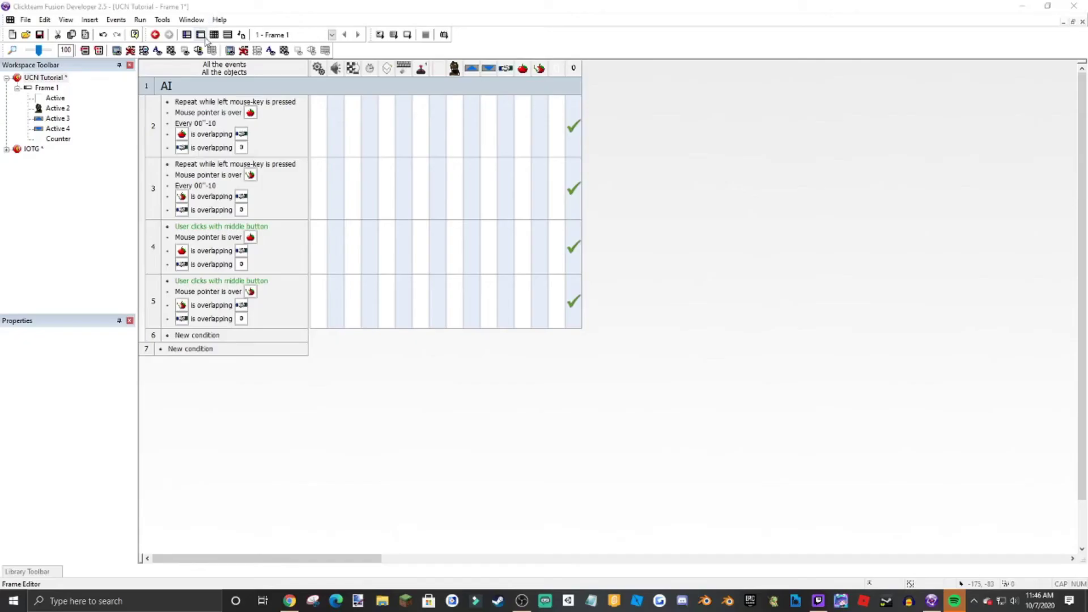
# - In the frame editor, shrink the counter to about 40 by 100 pixels and fit it inside the portrait's upper-right corner
pyautogui.click(200, 34)
pyautogui.moveTo(455, 216); pyautogui.dragTo(525, 224, button='middle')
pyautogui.click(474, 148)
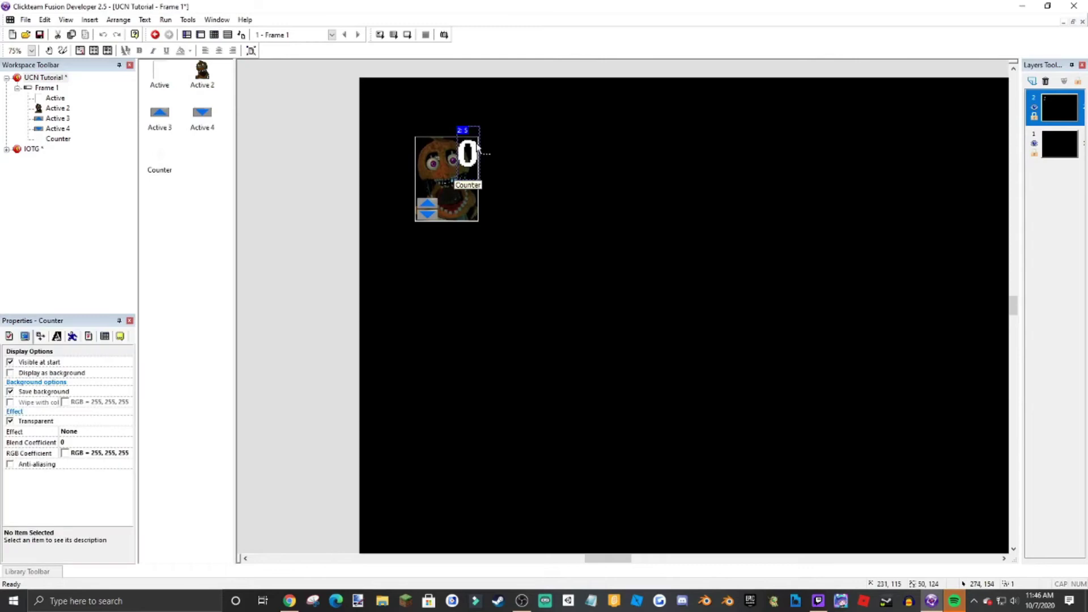
pyautogui.moveTo(481, 123); pyautogui.dragTo(473, 138)
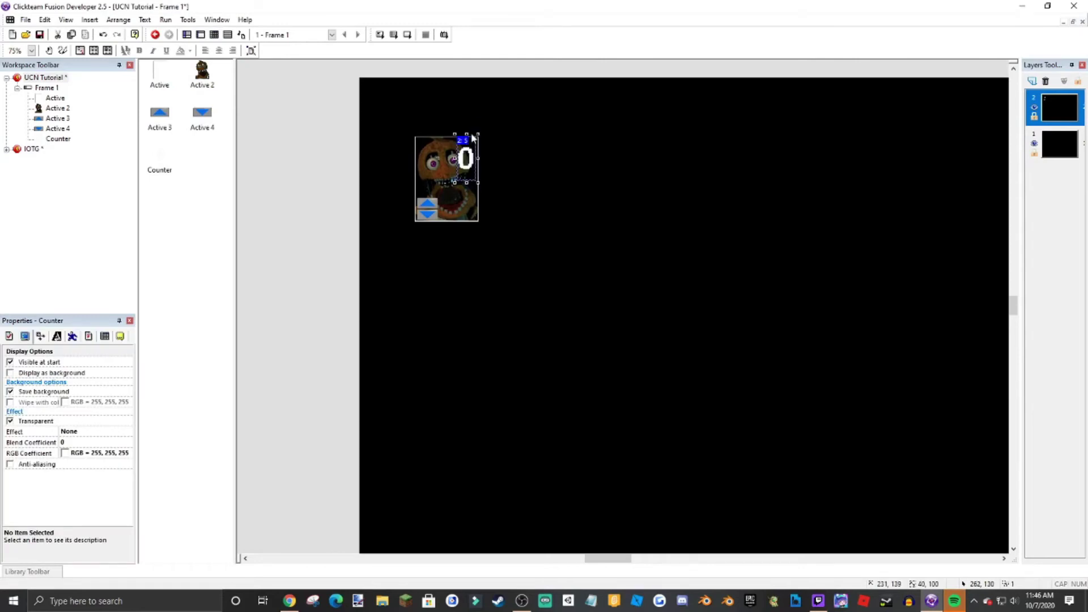
pyautogui.keyDown('ctrl'); pyautogui.scroll(3, 472, 137); pyautogui.keyUp('ctrl')
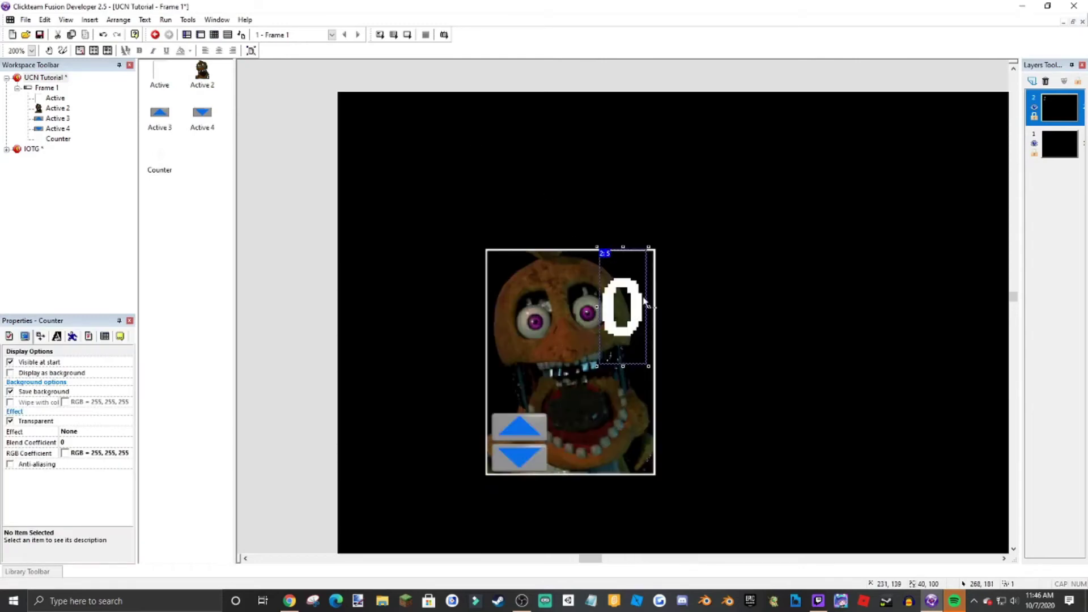
pyautogui.moveTo(638, 301); pyautogui.dragTo(644, 289)
pyautogui.click(705, 261)
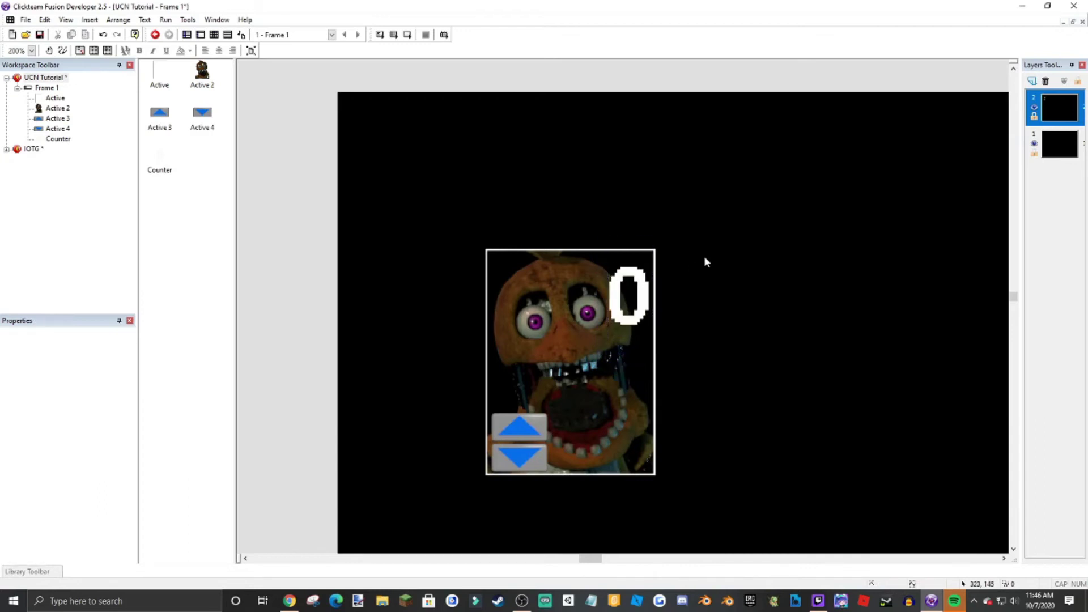
# - Duplicate the white portrait border into a second column beside the first, leaving a small gap
pyautogui.keyDown('ctrl'); pyautogui.scroll(-3, 705, 261); pyautogui.keyUp('ctrl')
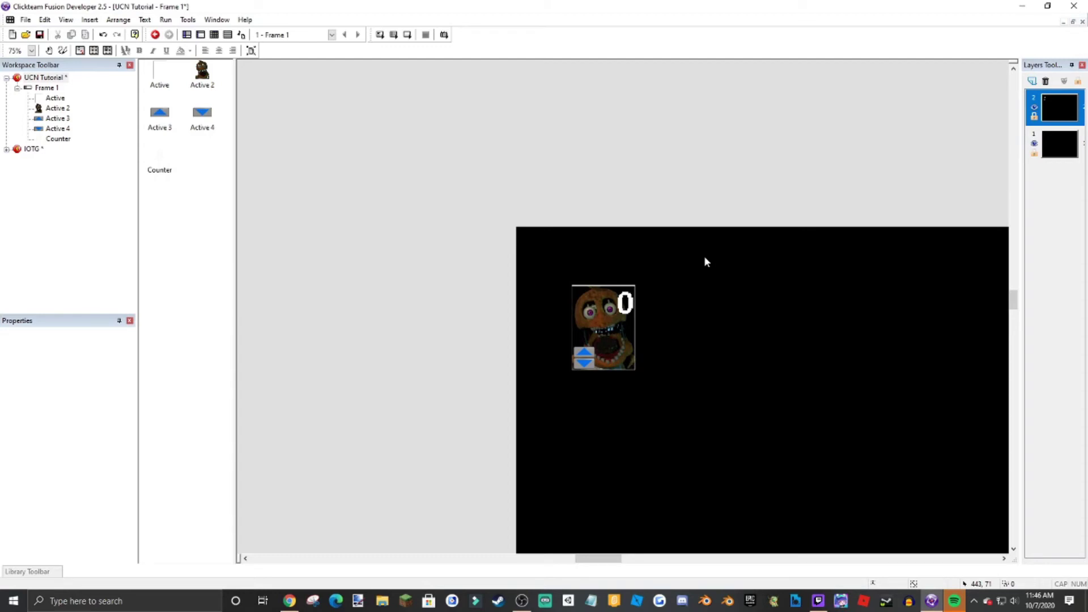
pyautogui.keyDown('ctrl'); pyautogui.scroll(3, 704, 256); pyautogui.keyUp('ctrl')
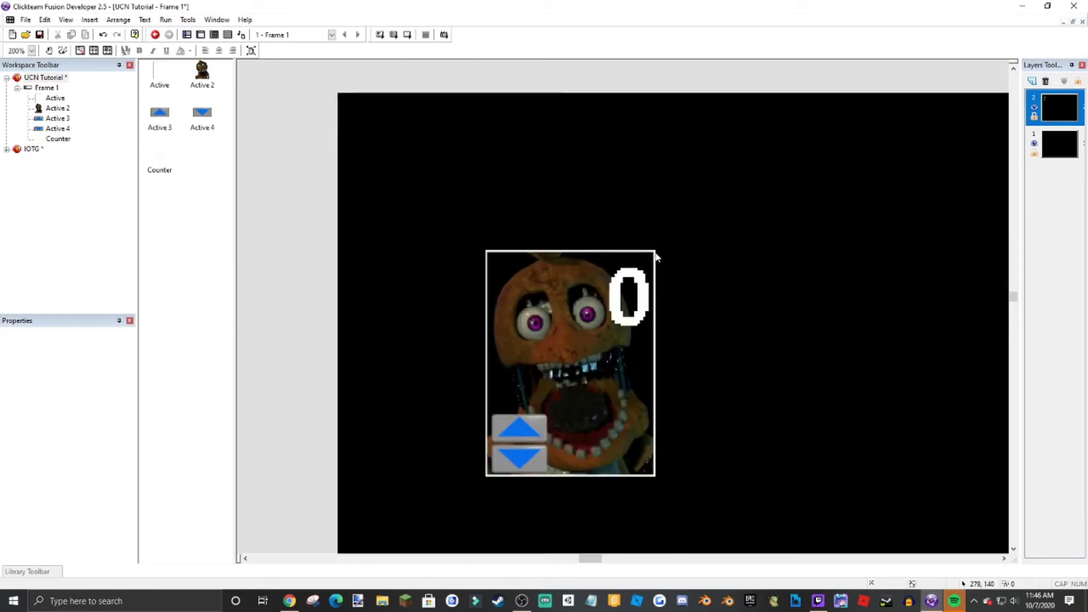
pyautogui.rightClick(654, 253)
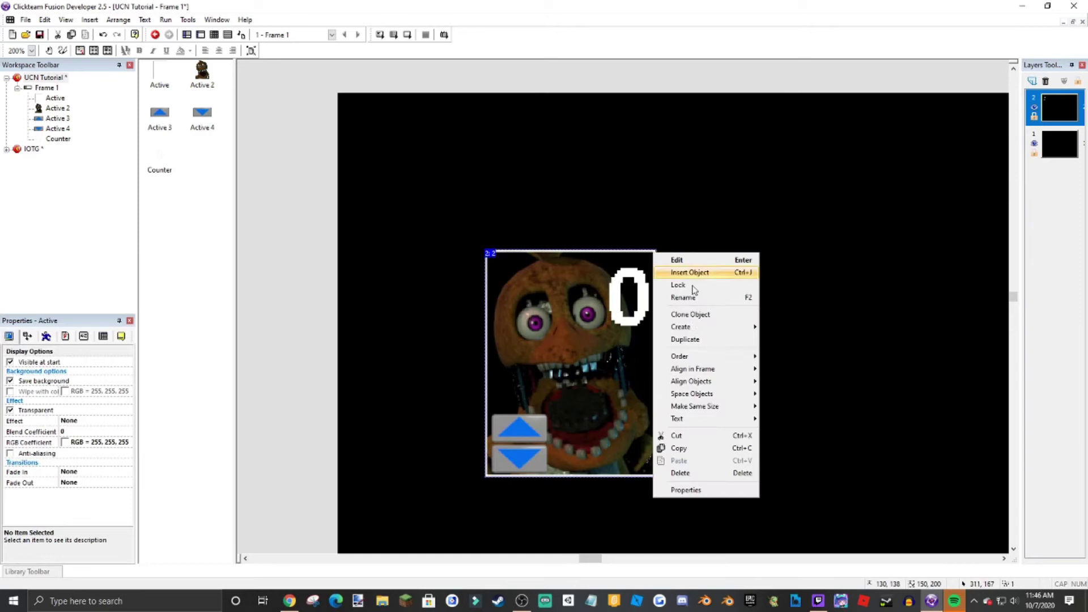
pyautogui.click(696, 340)
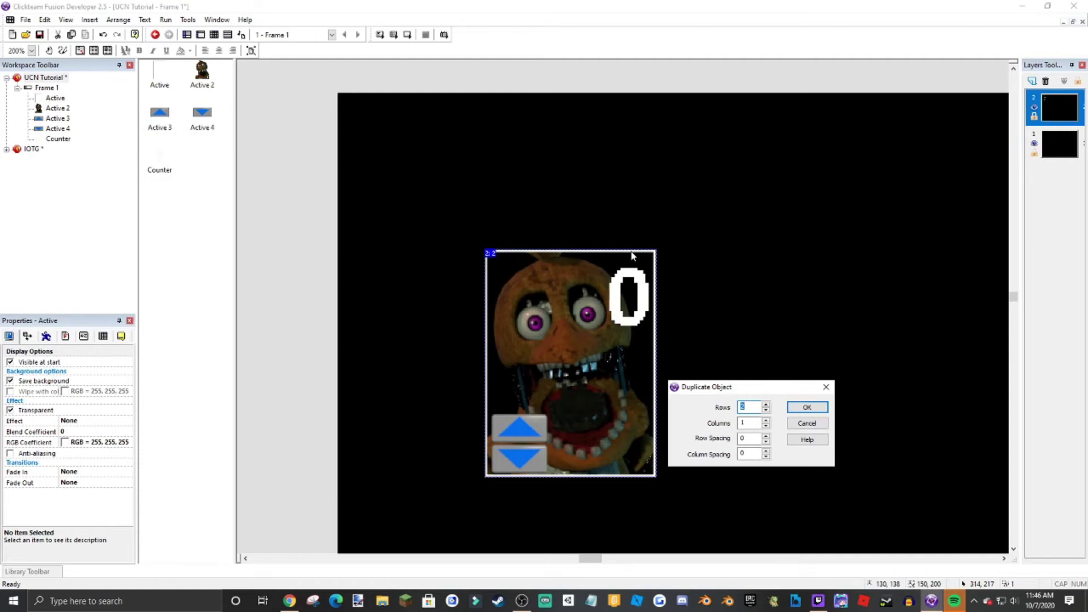
pyautogui.write('2')
pyautogui.click(805, 407)
# - Clone the character portrait as a separate object filling the second white border
pyautogui.rightClick(577, 309)
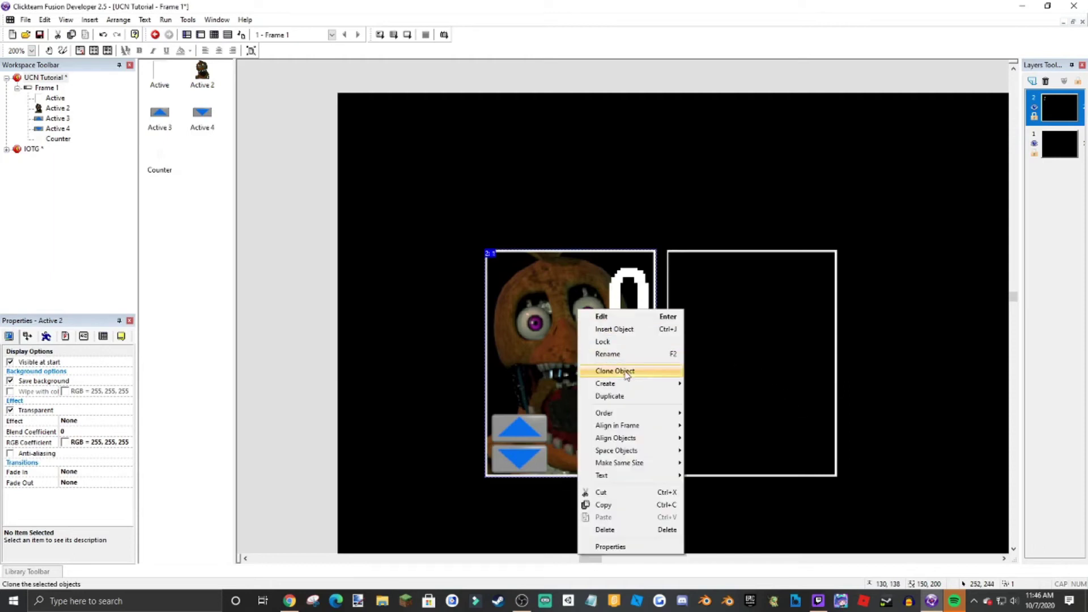
pyautogui.click(626, 371)
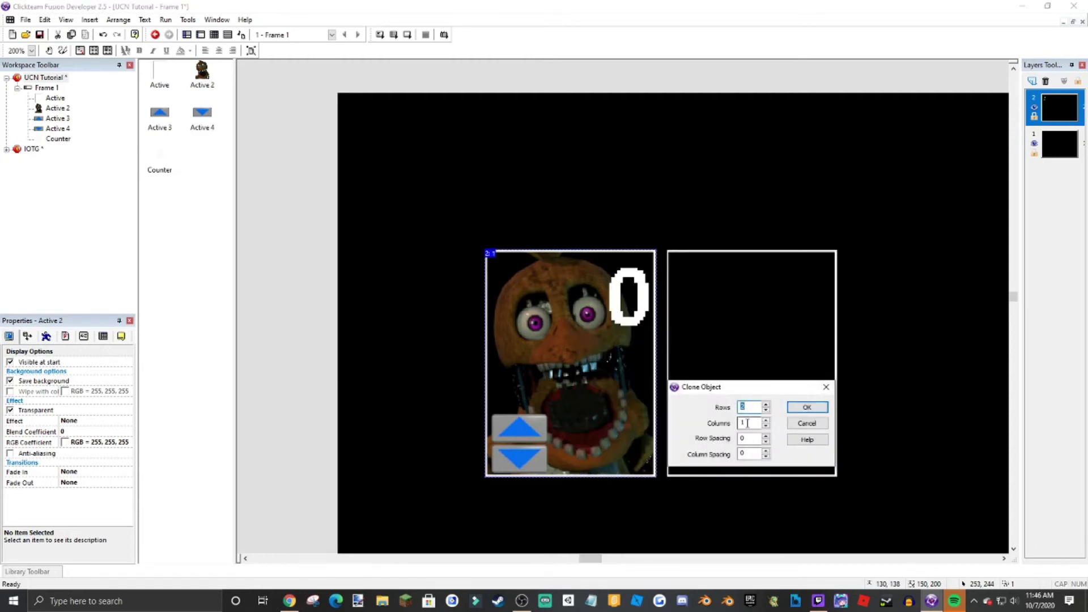
pyautogui.write('2')
pyautogui.press('Tab')
pyautogui.press('Tab')
pyautogui.press('Return')
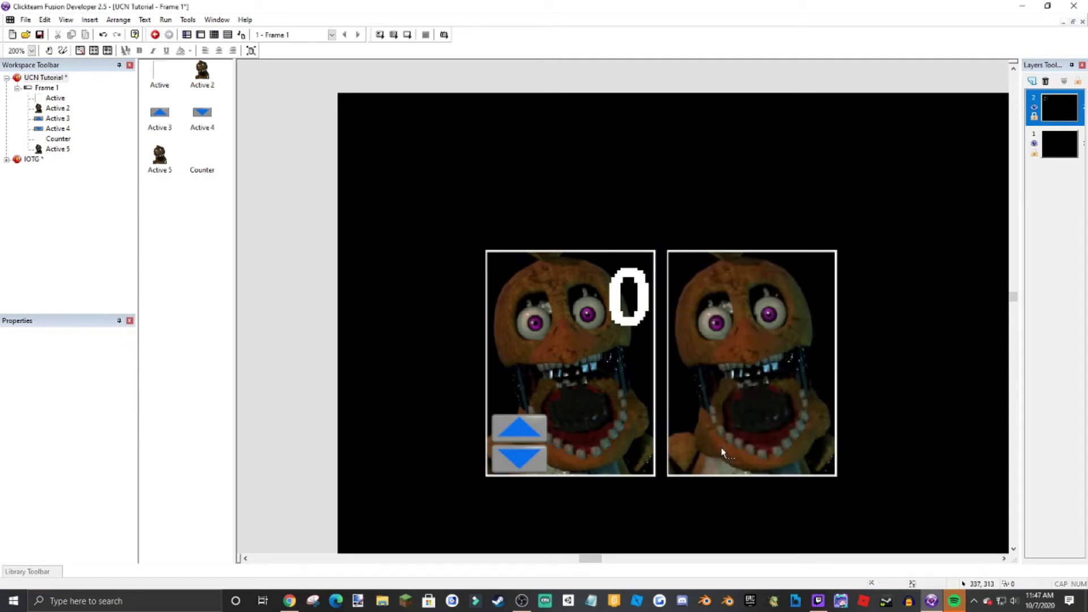
# - Clone the counter in 1 row and 2 columns to place a separate counter over the second portrait
pyautogui.rightClick(651, 303)
pyautogui.click(713, 365)
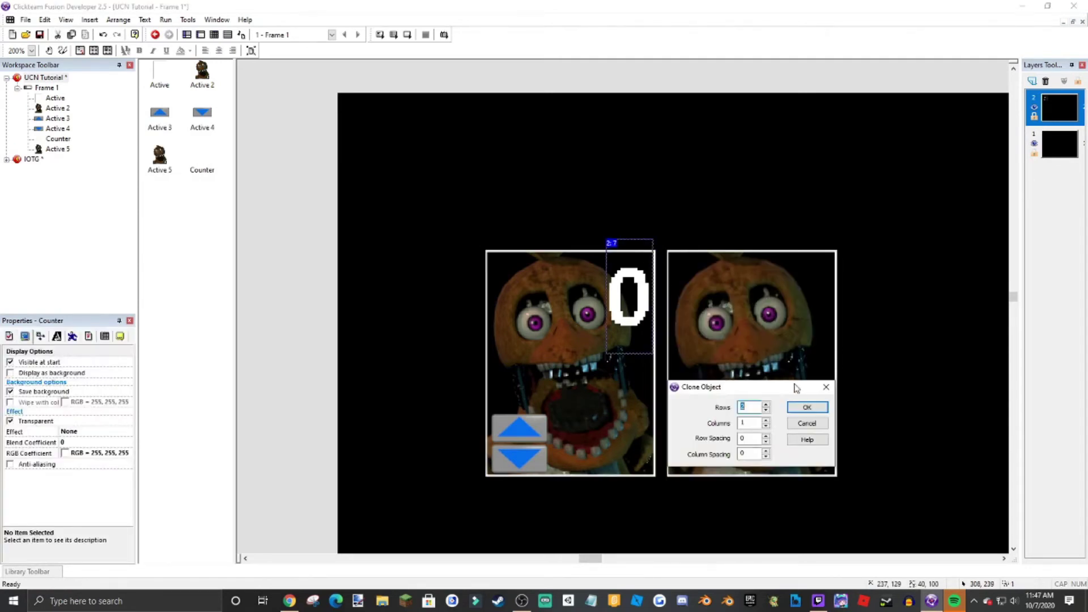
pyautogui.write('1')
pyautogui.press('Tab')
pyautogui.write('2')
pyautogui.press('Tab')
pyautogui.press('Tab')
pyautogui.press('Return')
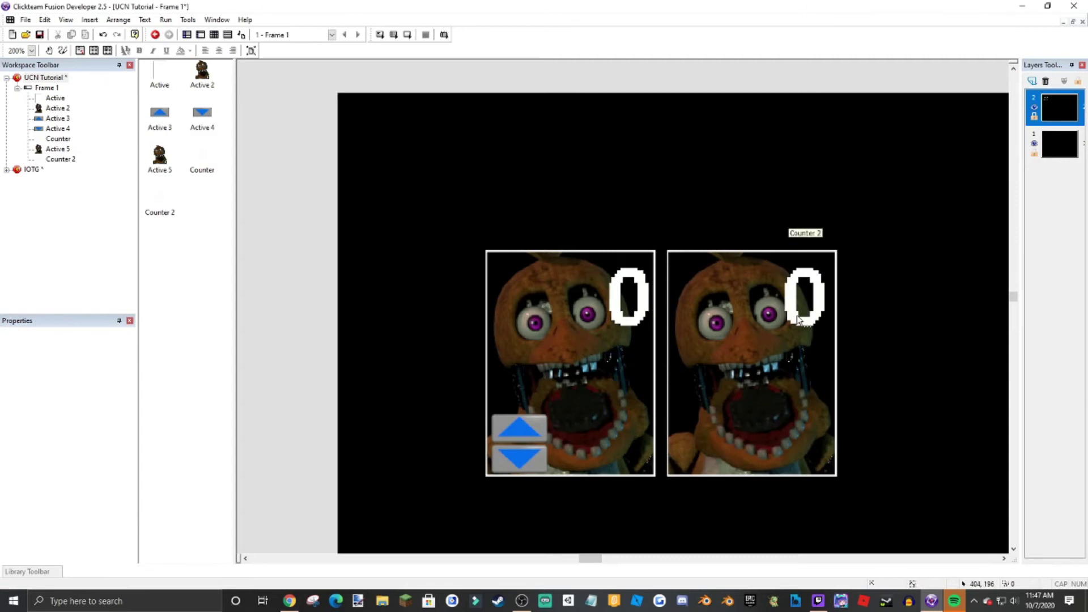
# - Nudge the cloned counter right to match the first counter's placement in its portrait's upper-right corner
pyautogui.press('Right')
pyautogui.press('Right')
pyautogui.press('Right')
pyautogui.press('Right')
pyautogui.press('Right')
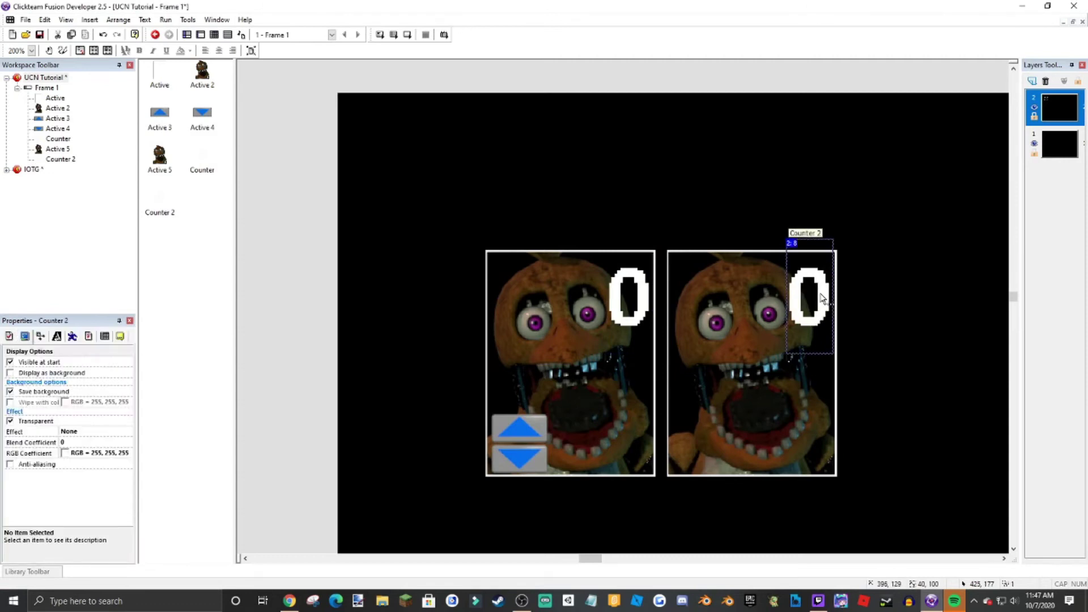
pyautogui.click(871, 238)
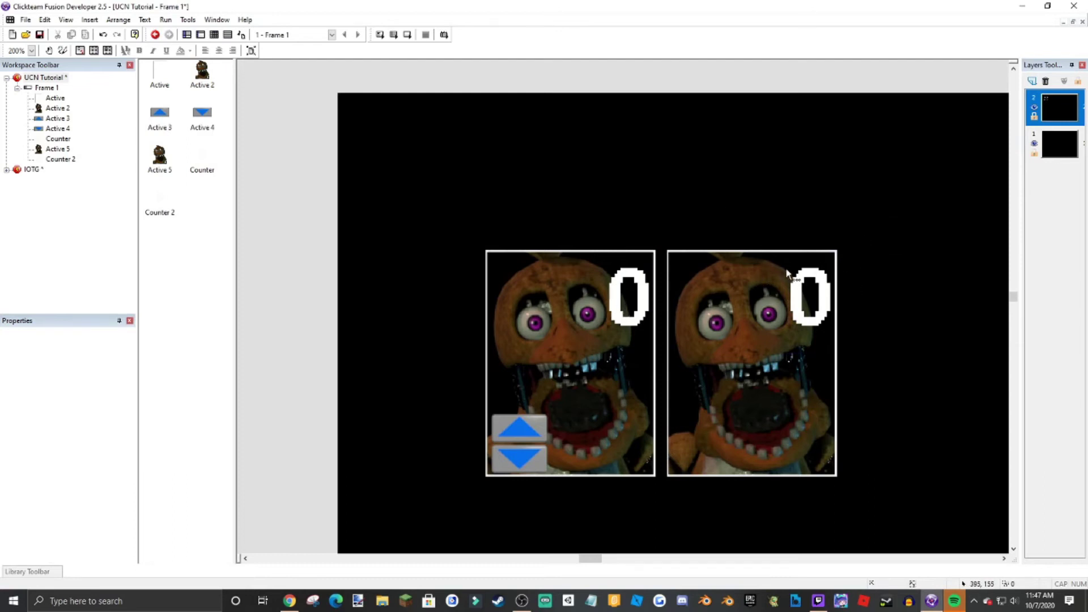
# - Clone the blue up arrow in 1 row and 2 columns, placing a separate up arrow on the second portrait
pyautogui.click(533, 424)
pyautogui.rightClick(534, 424)
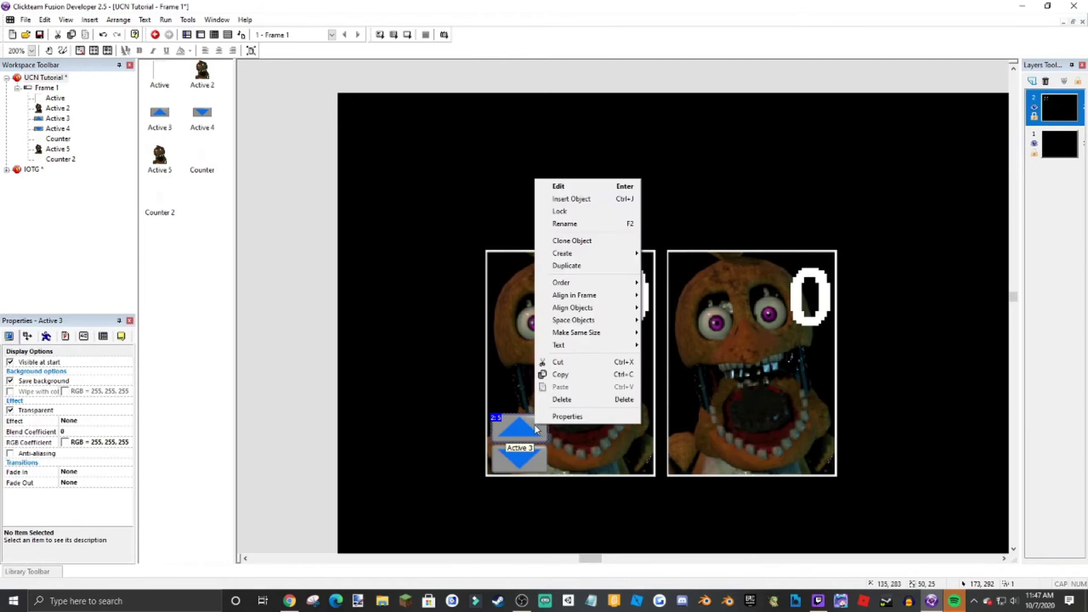
pyautogui.click(572, 240)
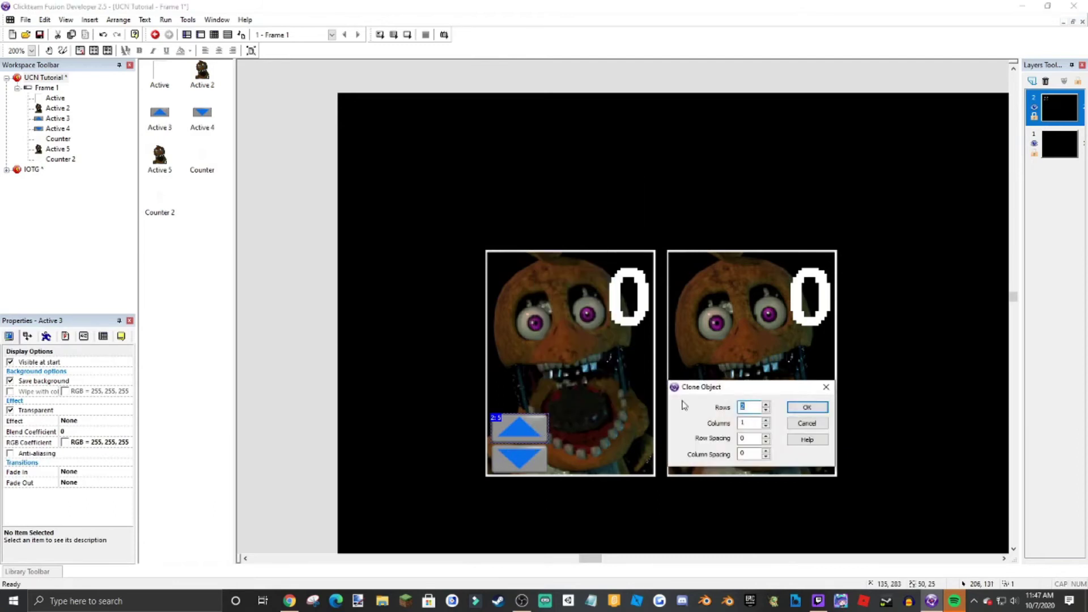
pyautogui.write('2')
pyautogui.press('Tab')
pyautogui.press('Tab')
pyautogui.write('11')
pyautogui.press('Return')
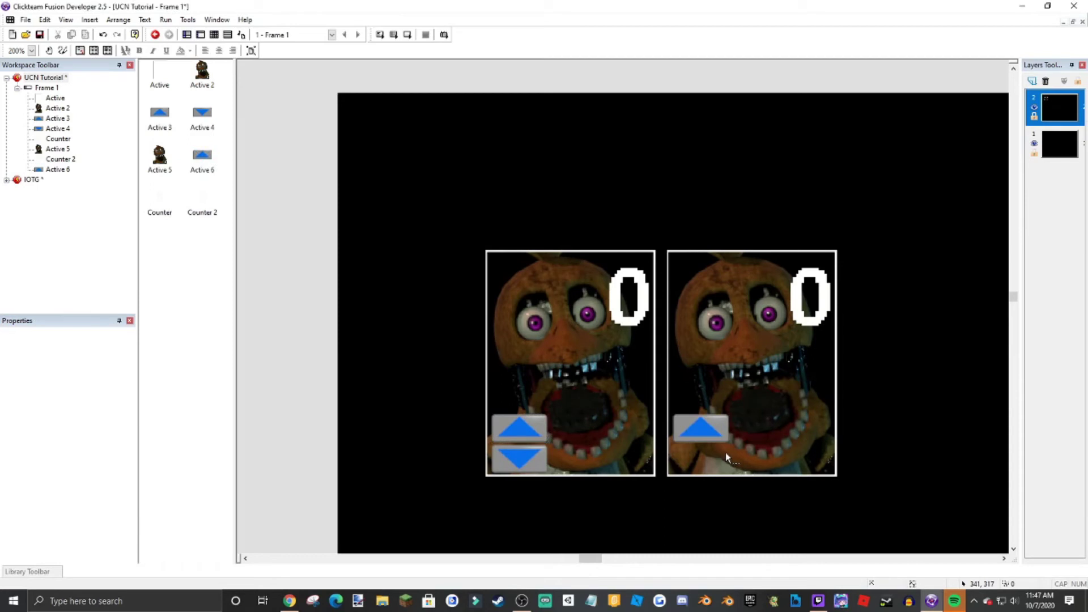
# - Clone the blue down arrow in 1 row and 2 columns with a column spacing of 110
pyautogui.rightClick(529, 456)
pyautogui.click(552, 273)
pyautogui.write('2')
pyautogui.press('Tab')
pyautogui.press('Tab')
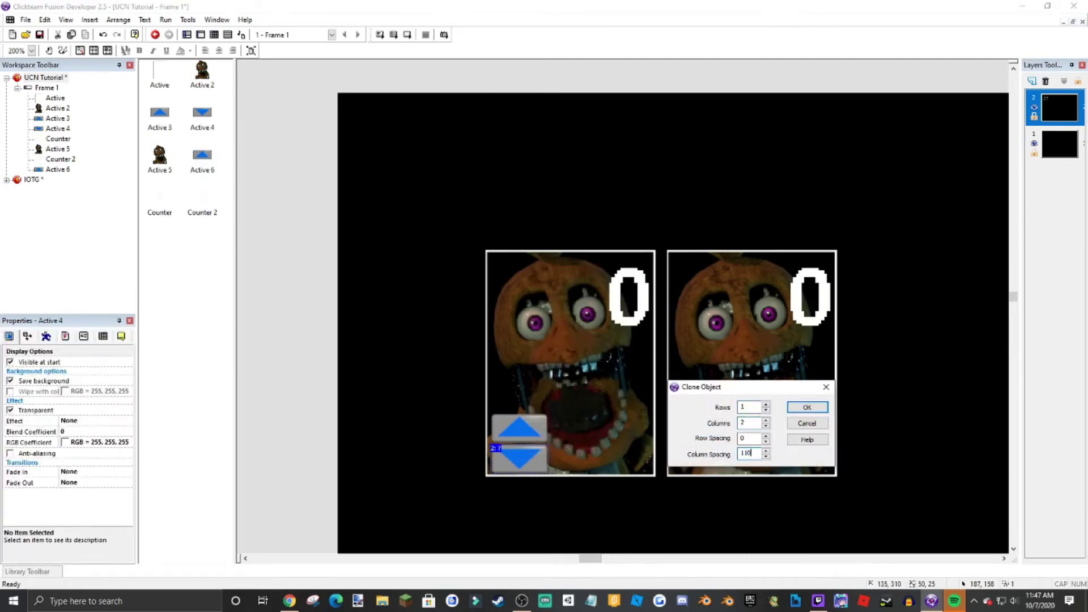
pyautogui.press('Return')
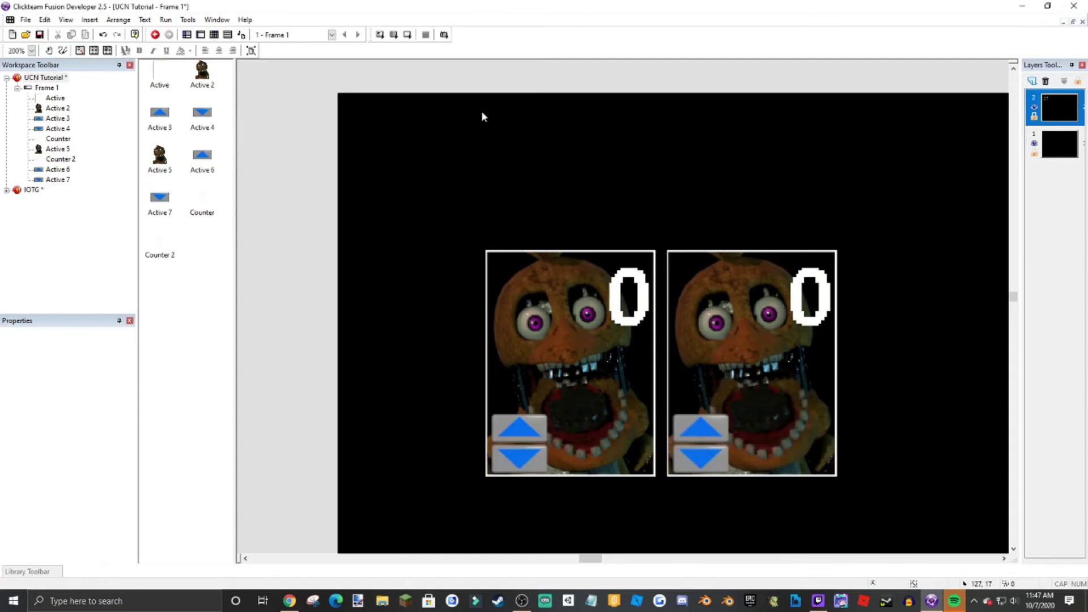
# - Run the frame and test the arrows of both portraits to check that each changes its own counter
pyautogui.click(406, 35)
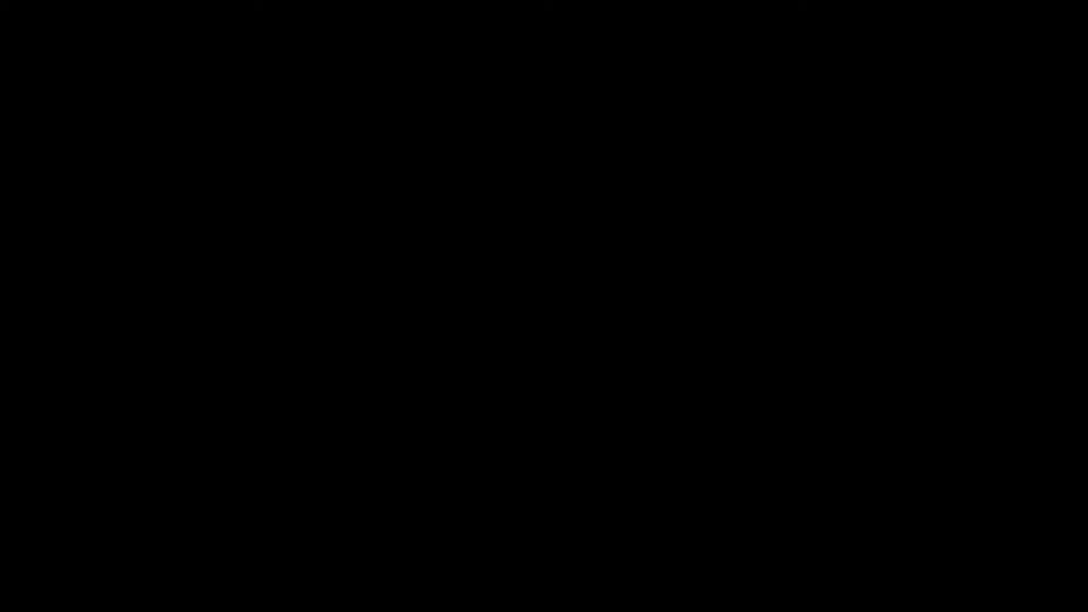
pyautogui.click(68, 129)
pyautogui.click(69, 129)
pyautogui.click(69, 129)
pyautogui.doubleClick(134, 129)
pyautogui.doubleClick(134, 129)
pyautogui.click(134, 130)
pyautogui.click(134, 136)
pyautogui.click(135, 136)
pyautogui.click(135, 135)
pyautogui.click(135, 136)
pyautogui.click(135, 135)
pyautogui.doubleClick(135, 136)
pyautogui.click(65, 126)
pyautogui.doubleClick(66, 126)
pyautogui.doubleClick(66, 125)
pyautogui.click(66, 125)
pyautogui.click(66, 126)
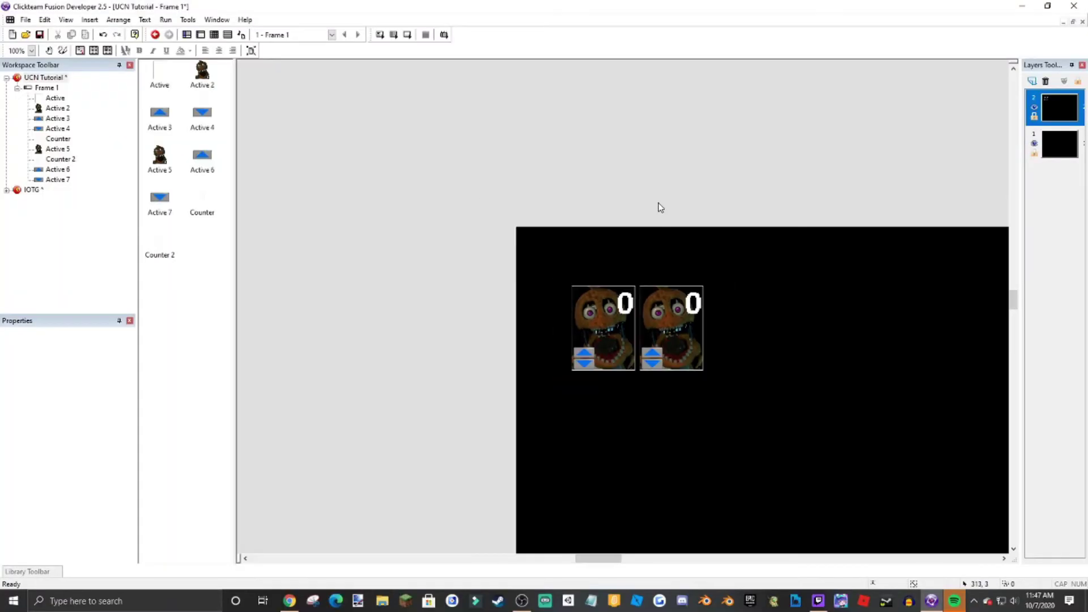
# - Add two new global values to the UCN Tutorial application
pyautogui.moveTo(516, 191); pyautogui.dragTo(437, 137, button='middle')
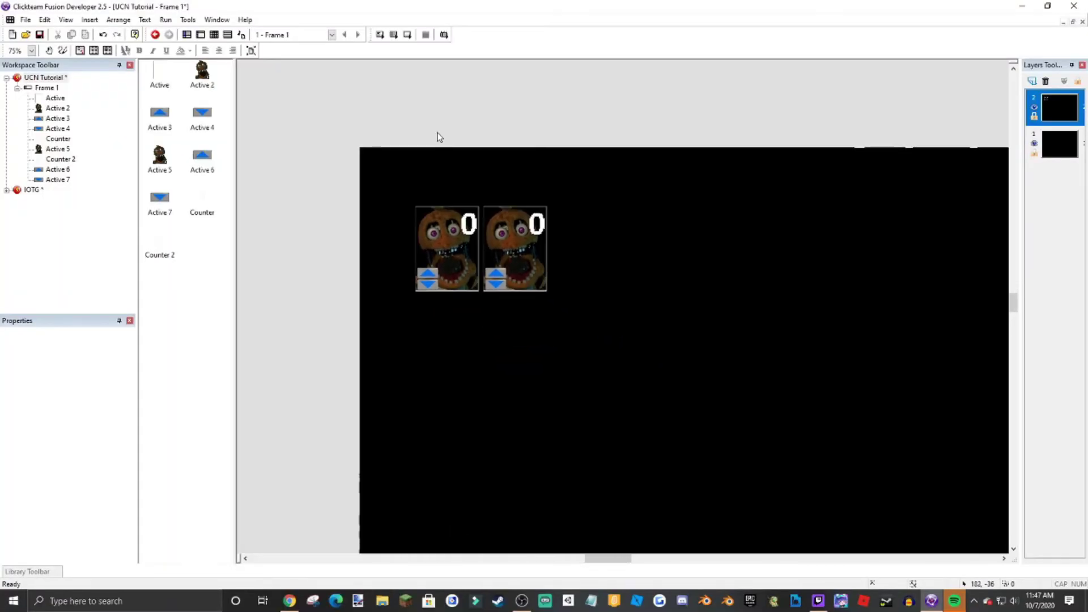
pyautogui.keyDown('ctrl'); pyautogui.scroll(-3, 406, 126); pyautogui.keyUp('ctrl')
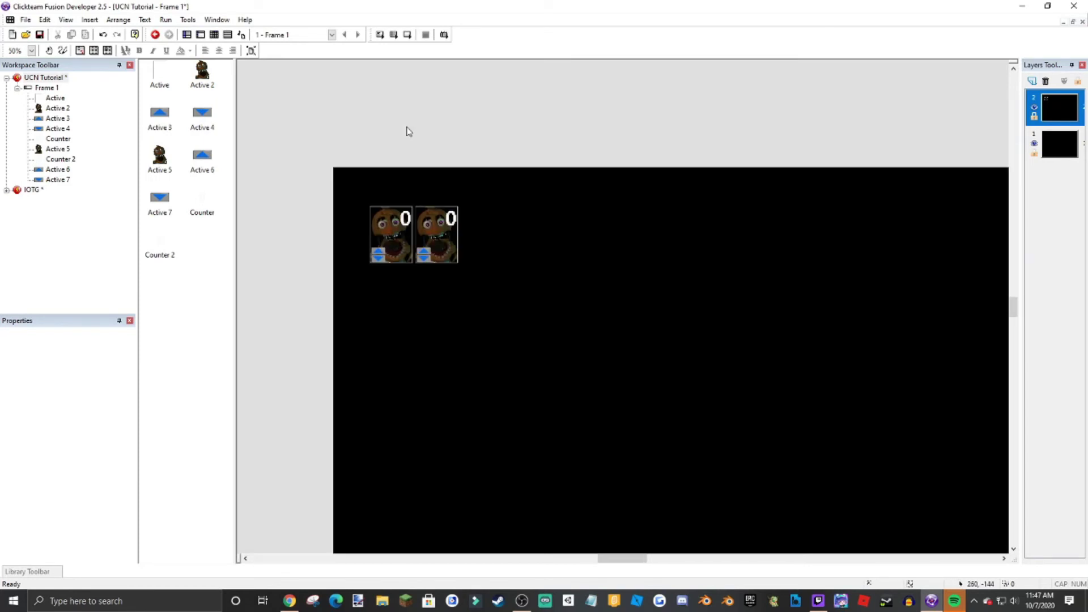
pyautogui.keyDown('ctrl'); pyautogui.scroll(2, 541, 123); pyautogui.keyUp('ctrl')
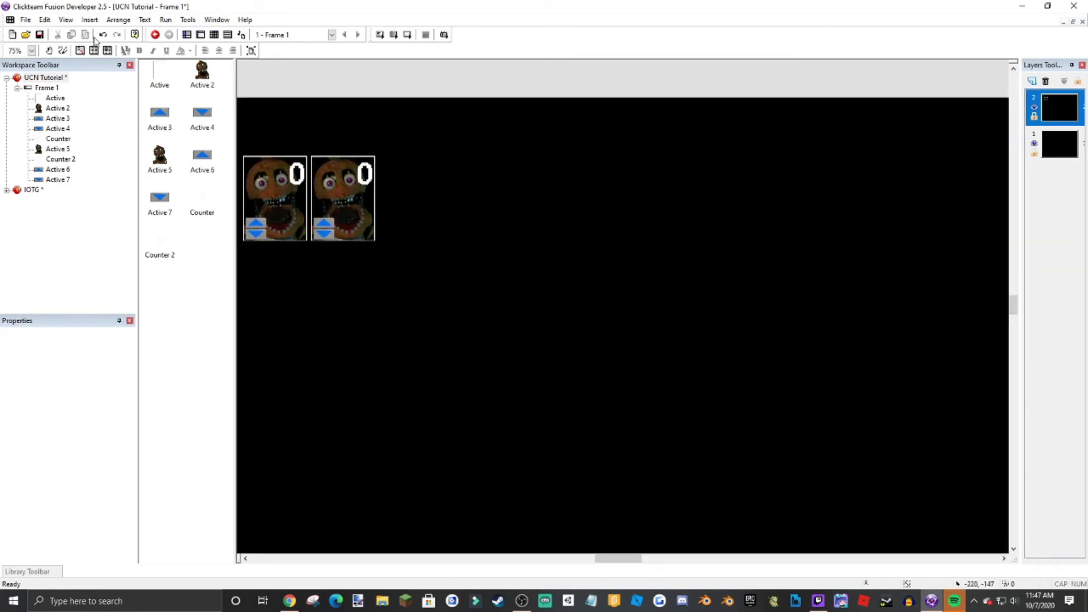
pyautogui.doubleClick(49, 78)
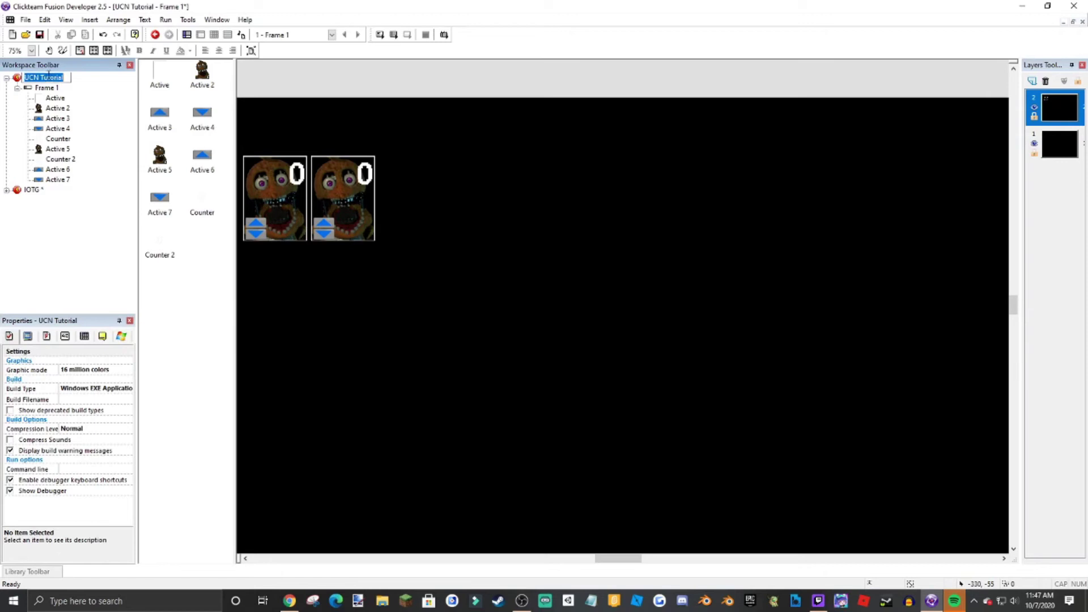
pyautogui.click(66, 337)
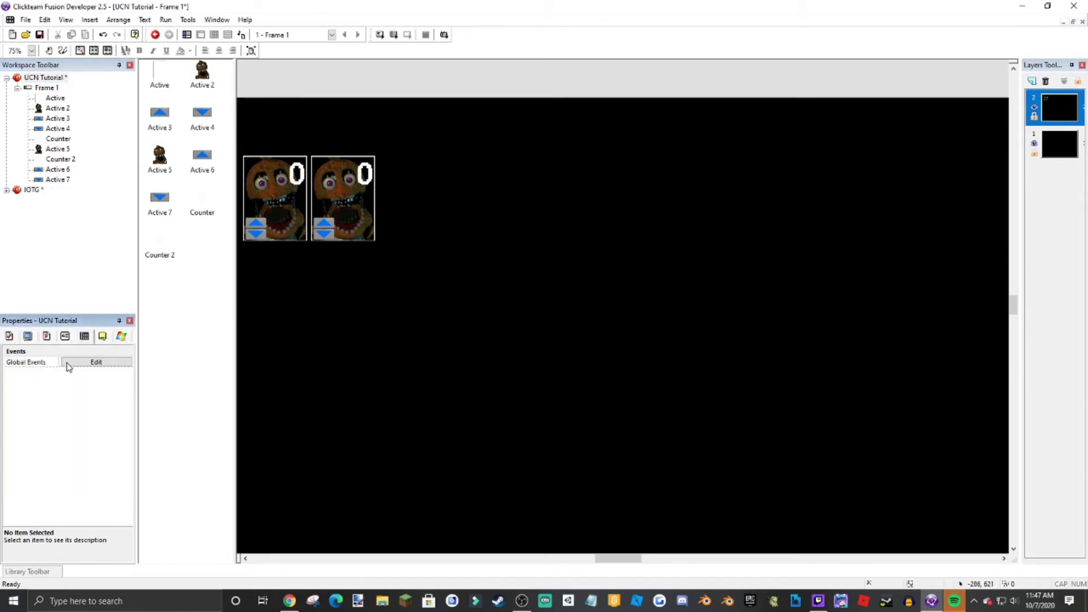
pyautogui.click(70, 370)
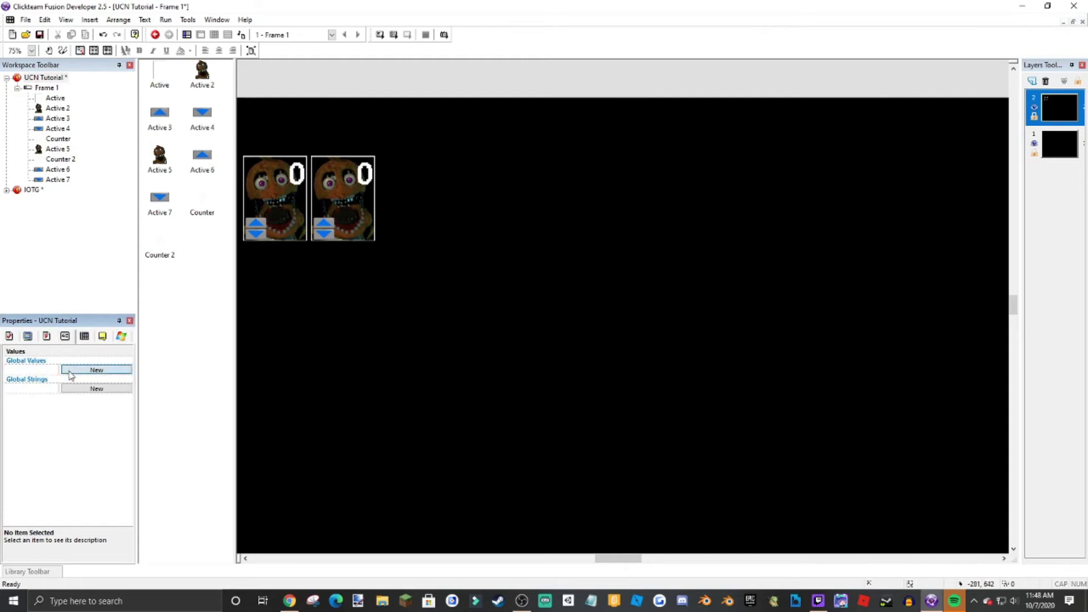
pyautogui.click(72, 380)
# - Name the first global value WitheredChica and the second one BonnetAI
pyautogui.click(55, 371)
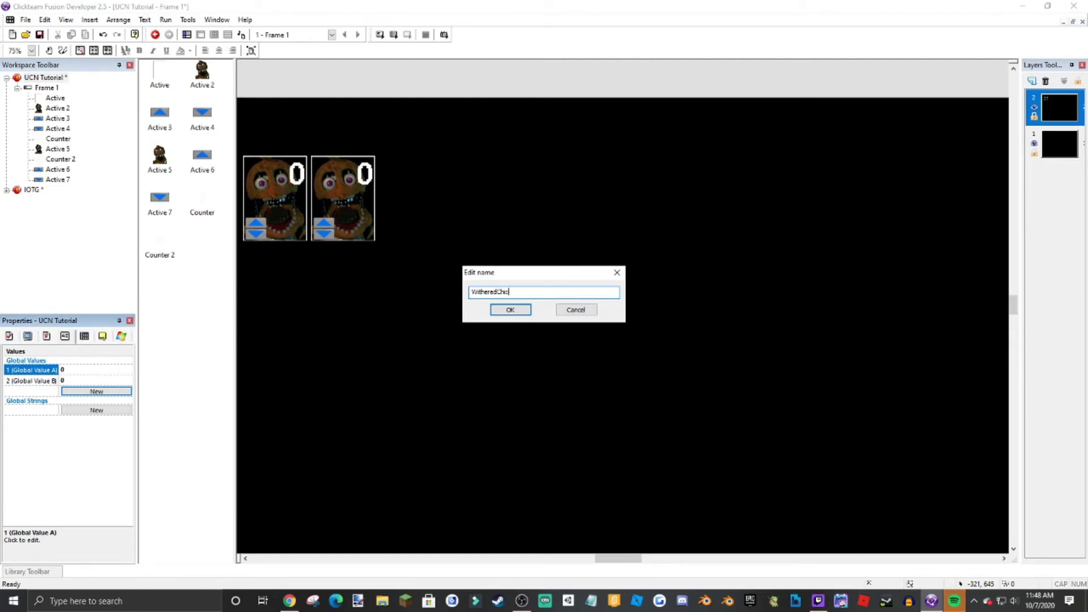
pyautogui.write('WitheredChica')
pyautogui.press('Return')
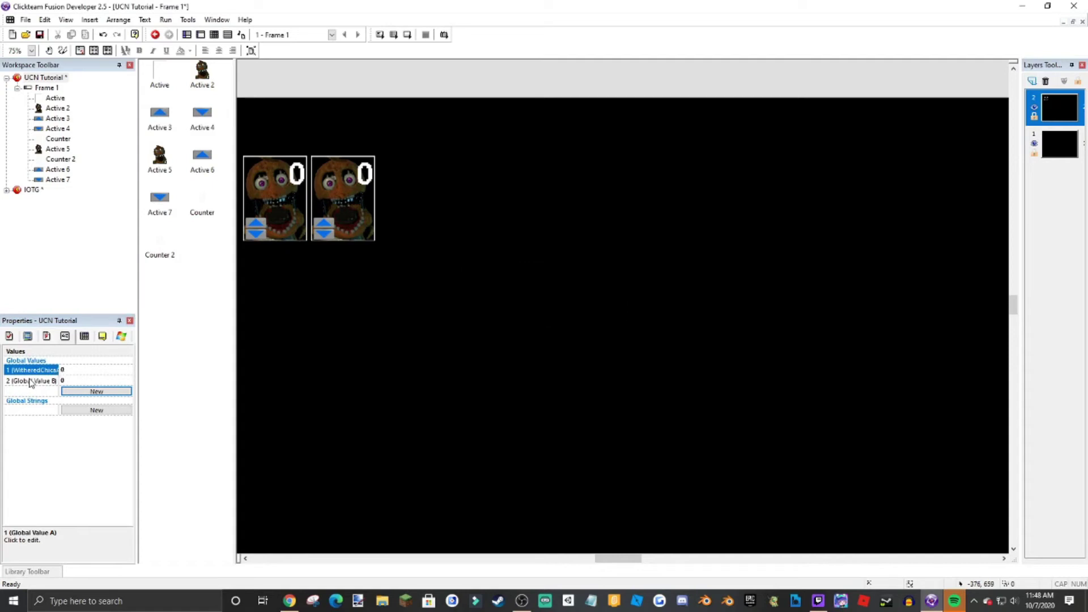
pyautogui.click(31, 382)
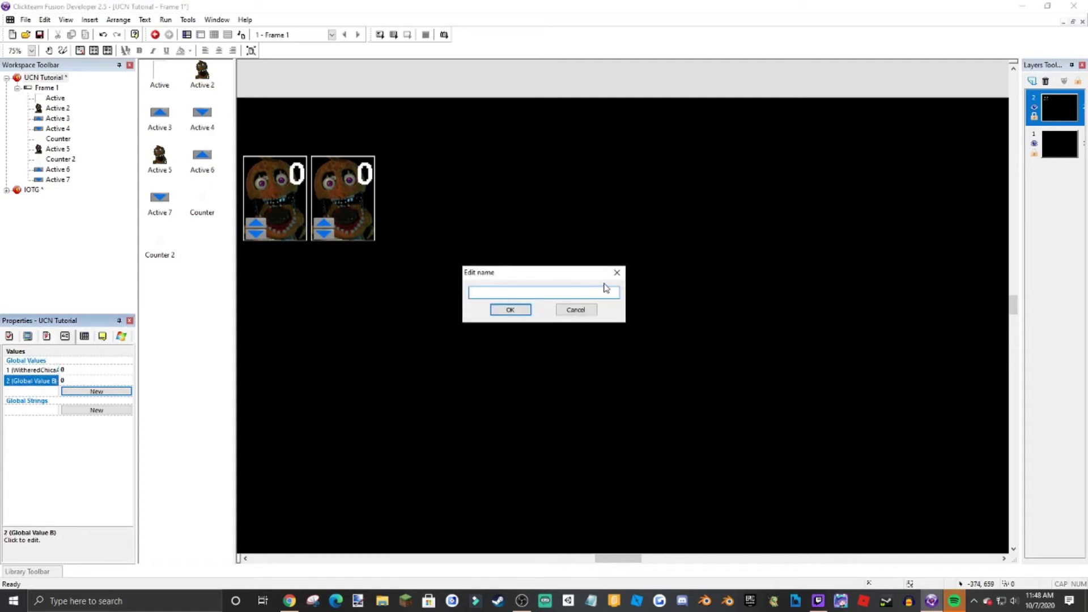
pyautogui.write('W')
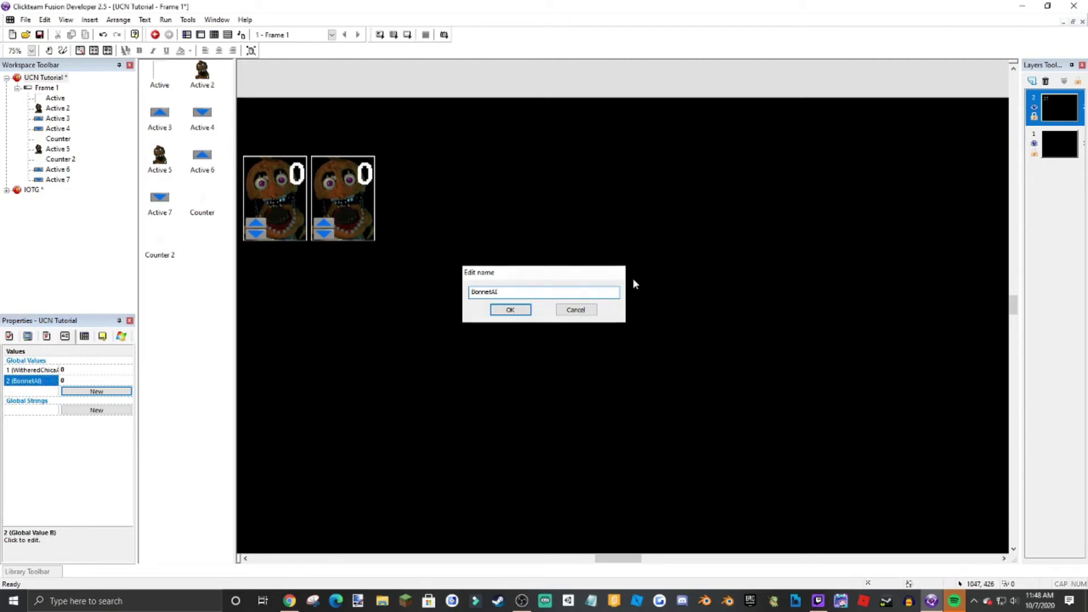
pyautogui.press('Return')
# - Open the second portrait's image for editing and browse to the Icon Of The Game folder to import a picture
pyautogui.doubleClick(347, 180)
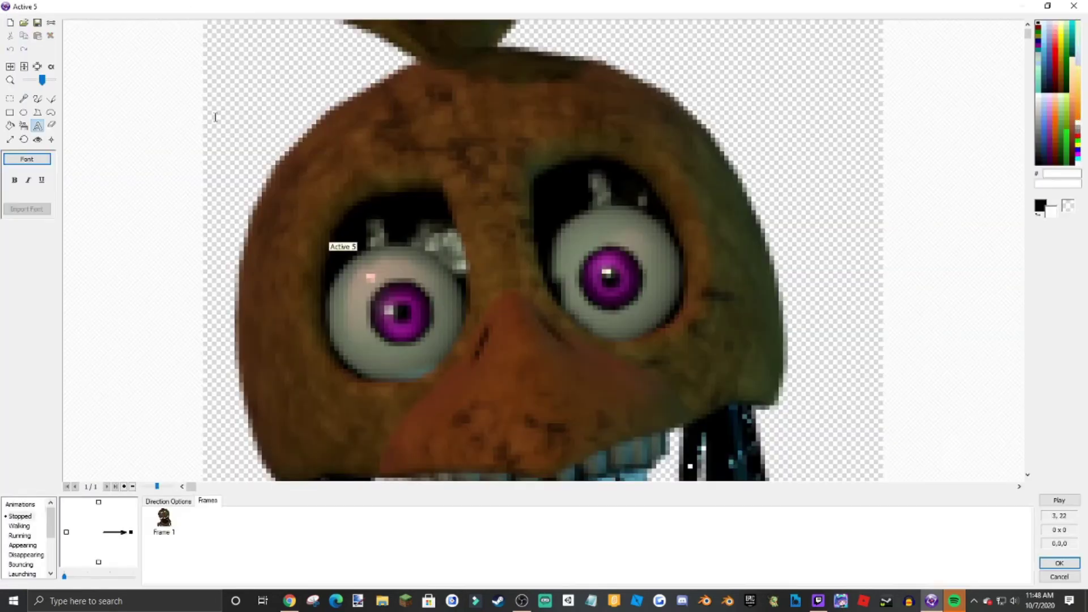
pyautogui.click(23, 22)
pyautogui.click(113, 28)
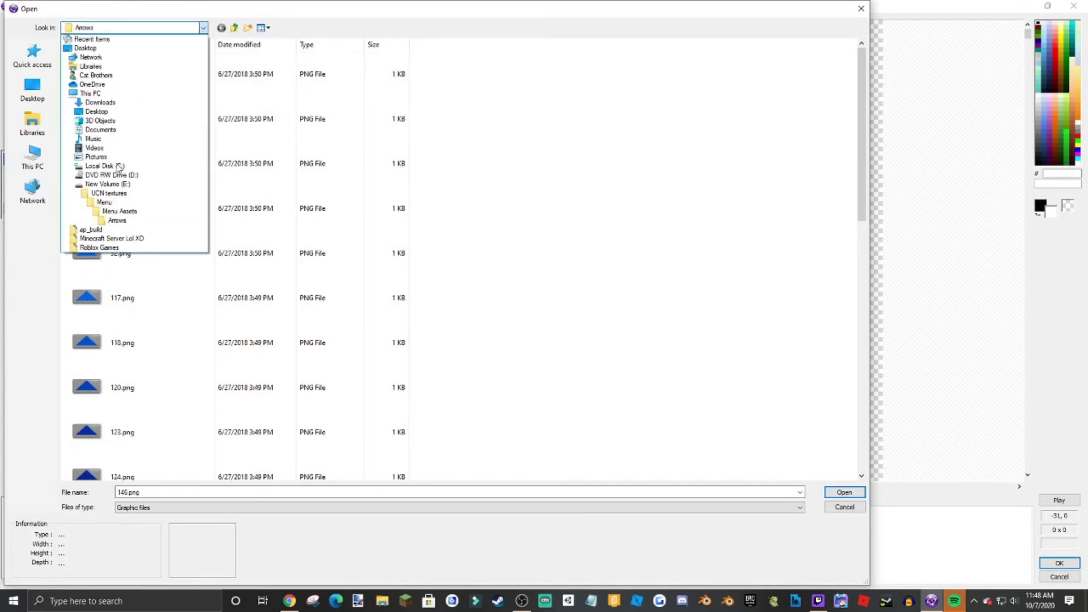
pyautogui.click(105, 194)
pyautogui.click(211, 492)
pyautogui.write('IOTG')
pyautogui.press('BackSpace')
pyautogui.press('BackSpace')
pyautogui.press('BackSpace')
pyautogui.press('BackSpace')
pyautogui.write('icon')
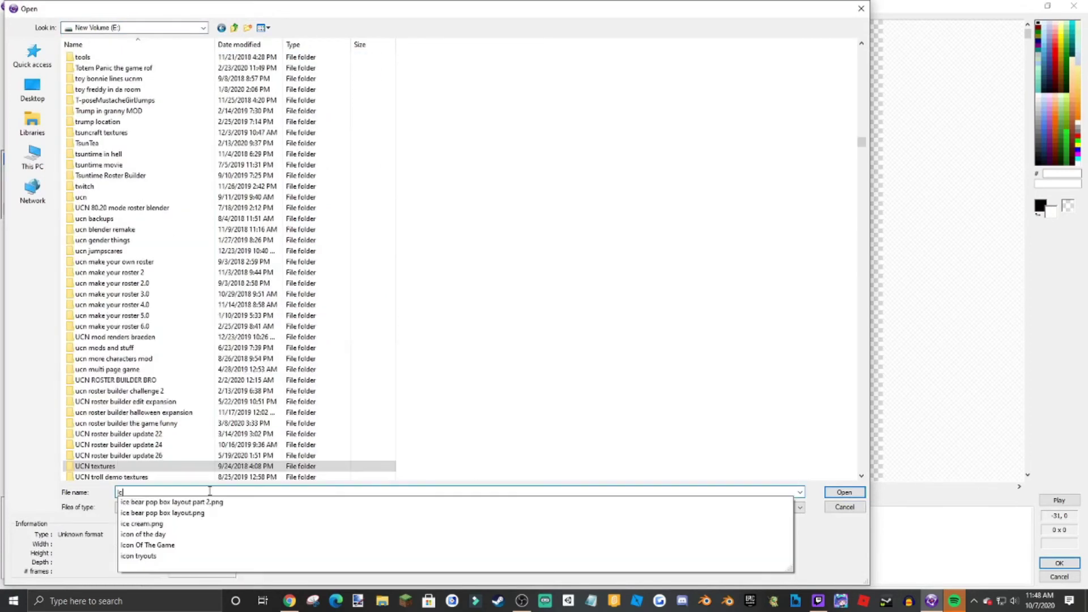
pyautogui.press('Down')
pyautogui.press('Down')
pyautogui.press('Return')
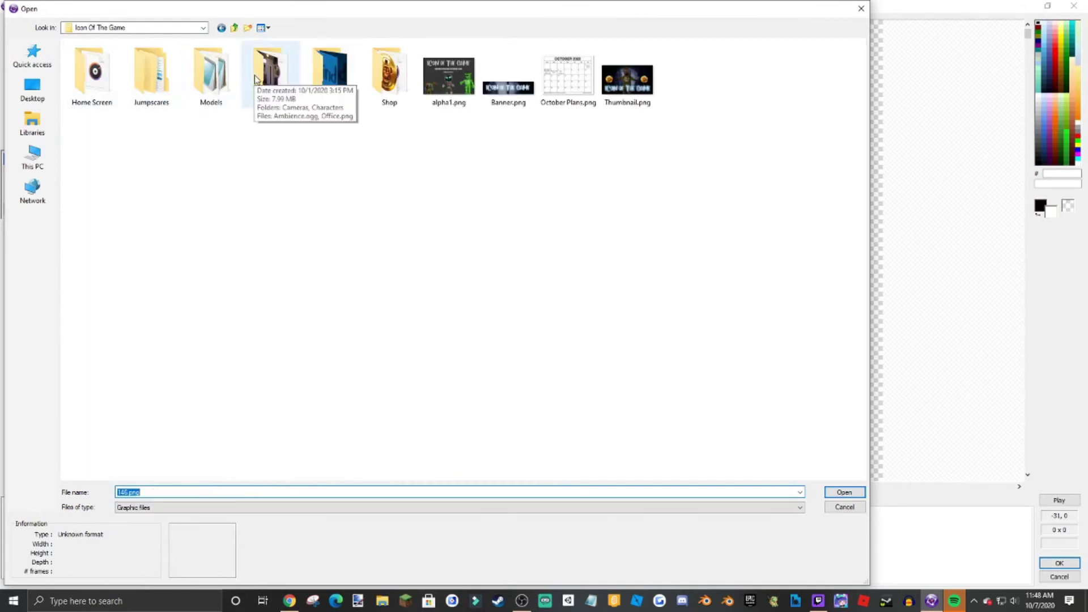
# - Import Bonnet (VR).png from the Icons folder as the second portrait's image and keep the change
pyautogui.doubleClick(119, 85)
pyautogui.doubleClick(107, 79)
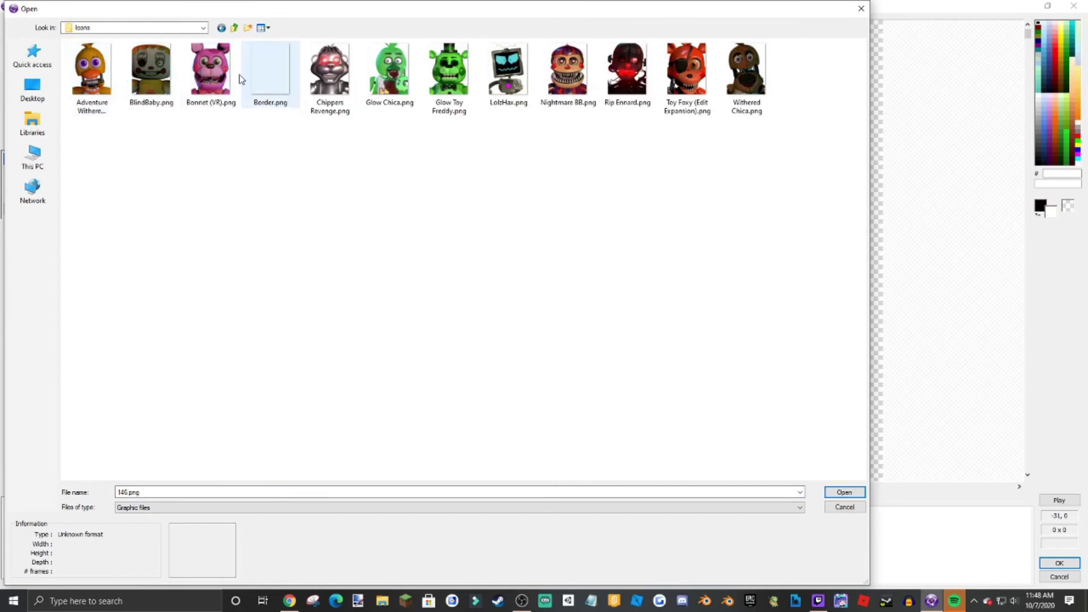
pyautogui.doubleClick(235, 74)
pyautogui.click(598, 348)
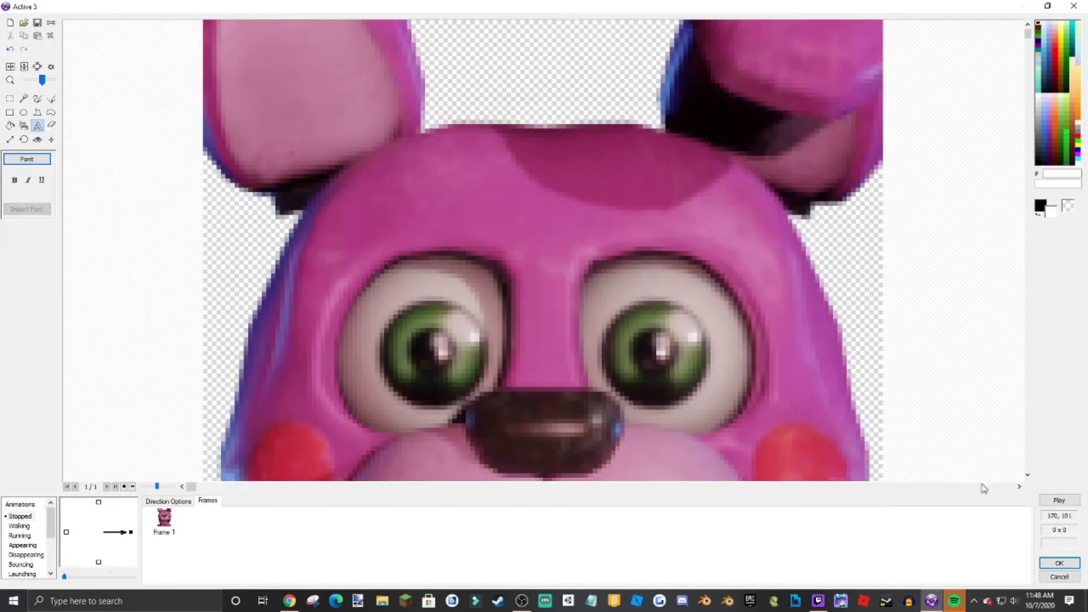
pyautogui.click(1059, 562)
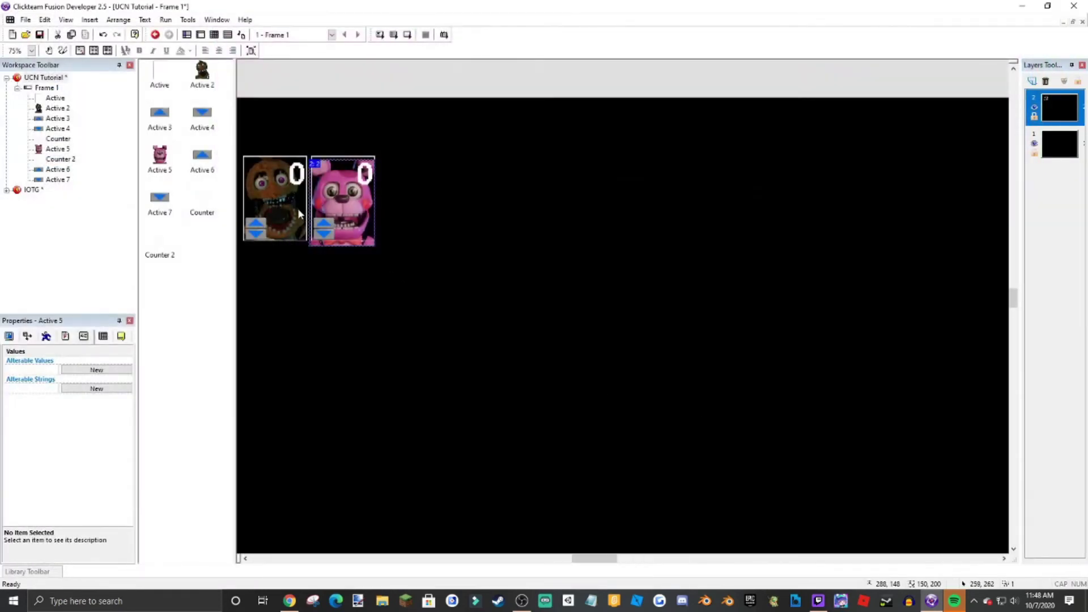
# - Nudge the Bonnet portrait up and slightly right until it fits exactly inside the second white border
pyautogui.keyDown('ctrl'); pyautogui.scroll(3, 298, 208); pyautogui.keyUp('ctrl')
pyautogui.press('Up')
pyautogui.press('Up')
pyautogui.press('Up')
pyautogui.press('Up')
pyautogui.press('Up')
pyautogui.press('Up')
pyautogui.press('Up')
pyautogui.press('Up')
pyautogui.press('Up')
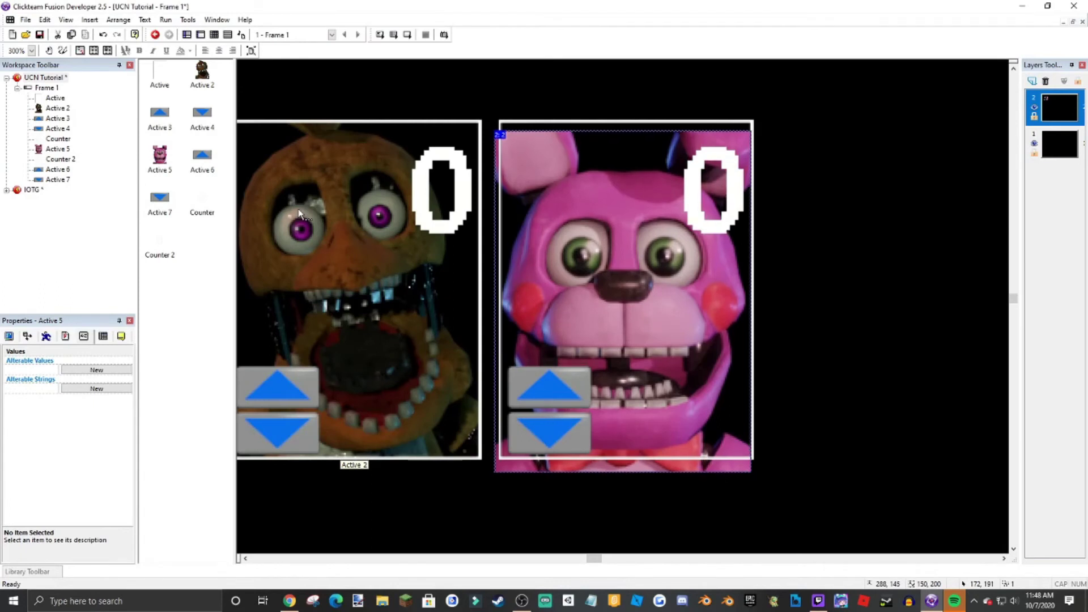
pyautogui.press('Right')
pyautogui.press('Right')
pyautogui.press('Down')
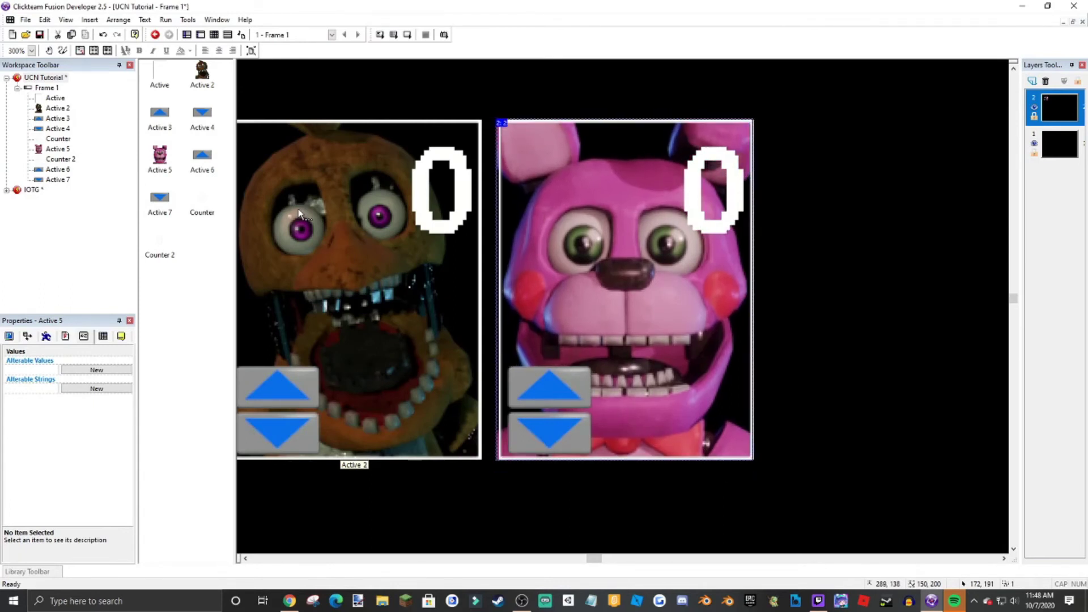
pyautogui.click(801, 159)
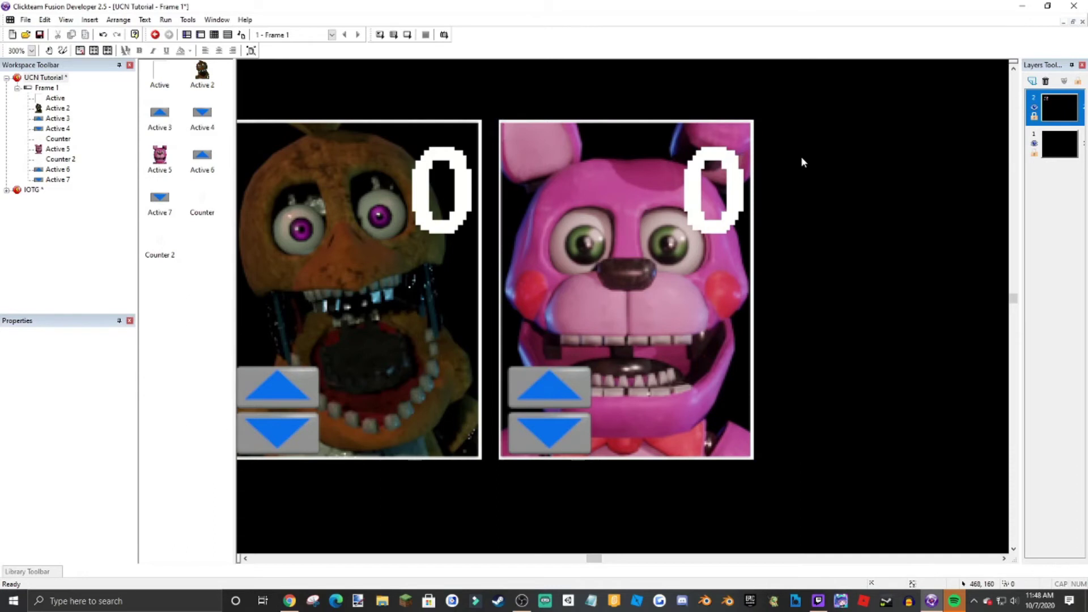
# - Check the application's global values, then add an End of Frame condition to the AI event group
pyautogui.keyDown('ctrl'); pyautogui.scroll(-3, 801, 158); pyautogui.keyUp('ctrl')
pyautogui.moveTo(765, 153); pyautogui.dragTo(530, 69, button='middle')
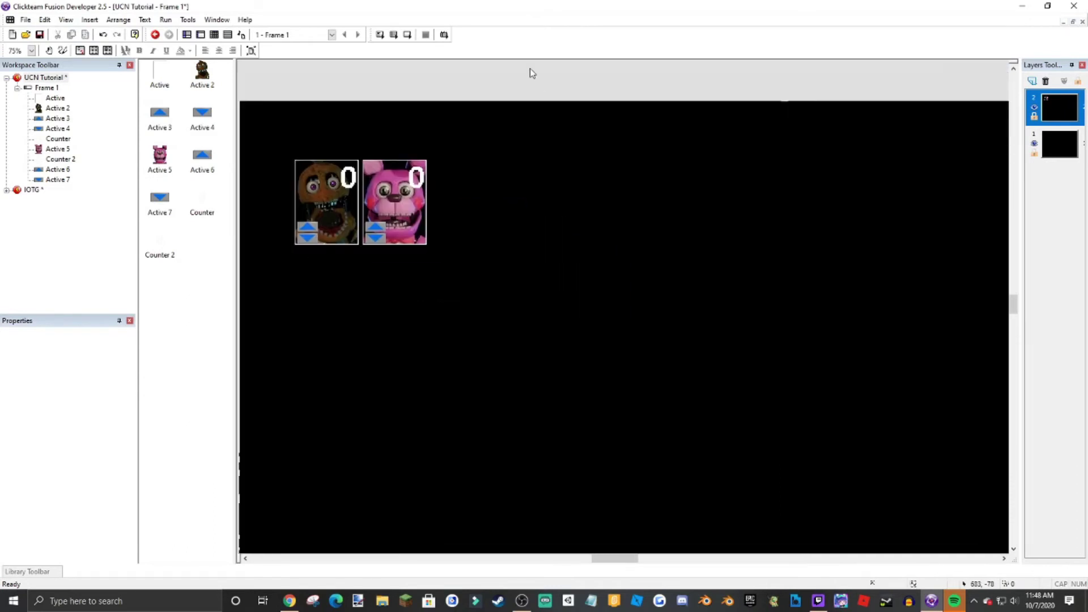
pyautogui.keyDown('ctrl'); pyautogui.scroll(-1, 529, 69); pyautogui.keyUp('ctrl')
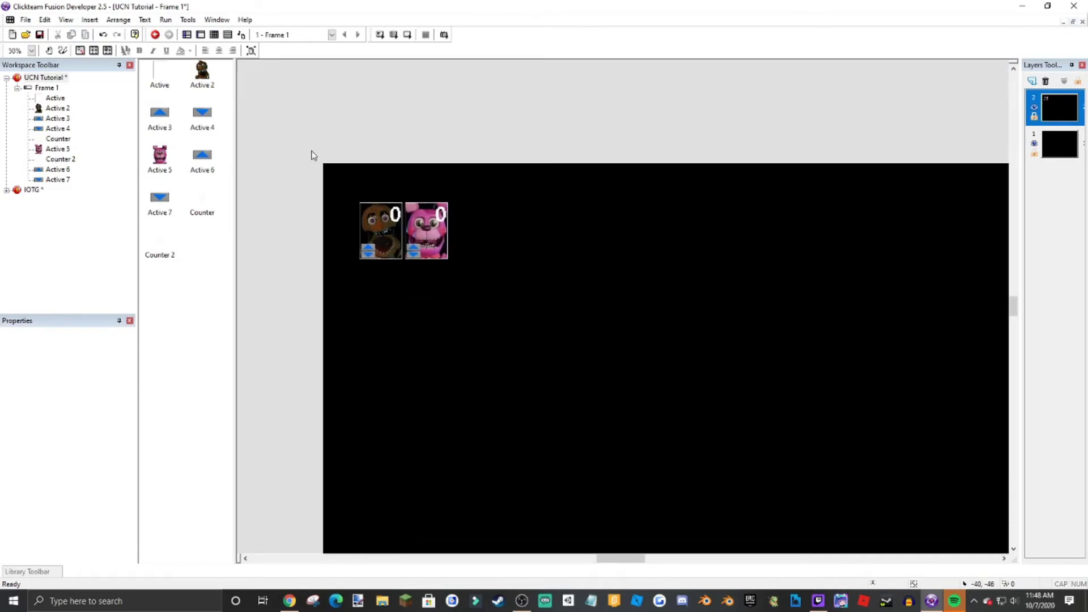
pyautogui.click(65, 78)
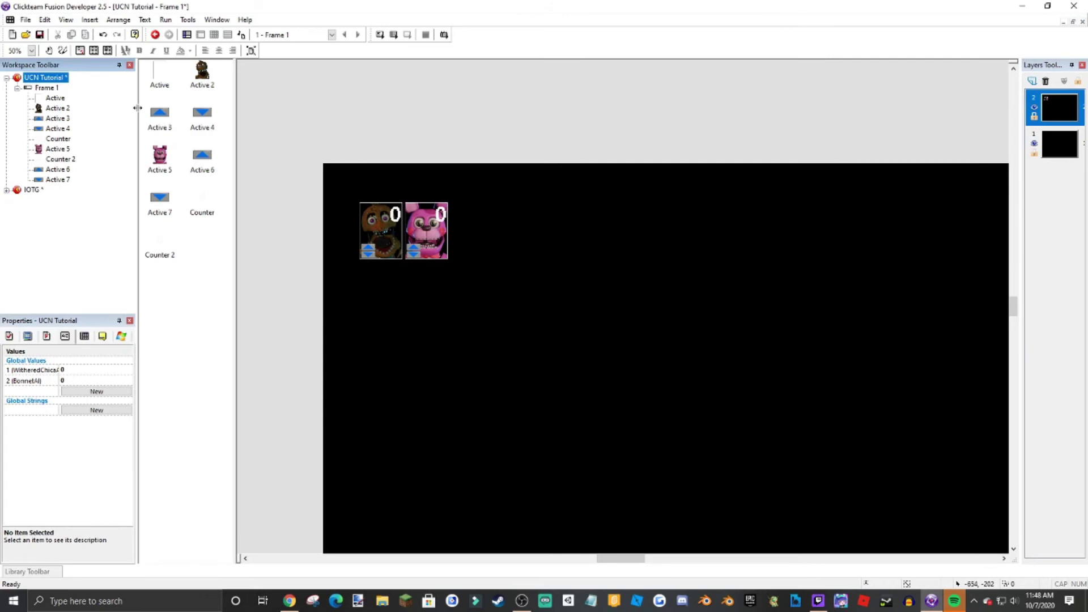
pyautogui.click(215, 36)
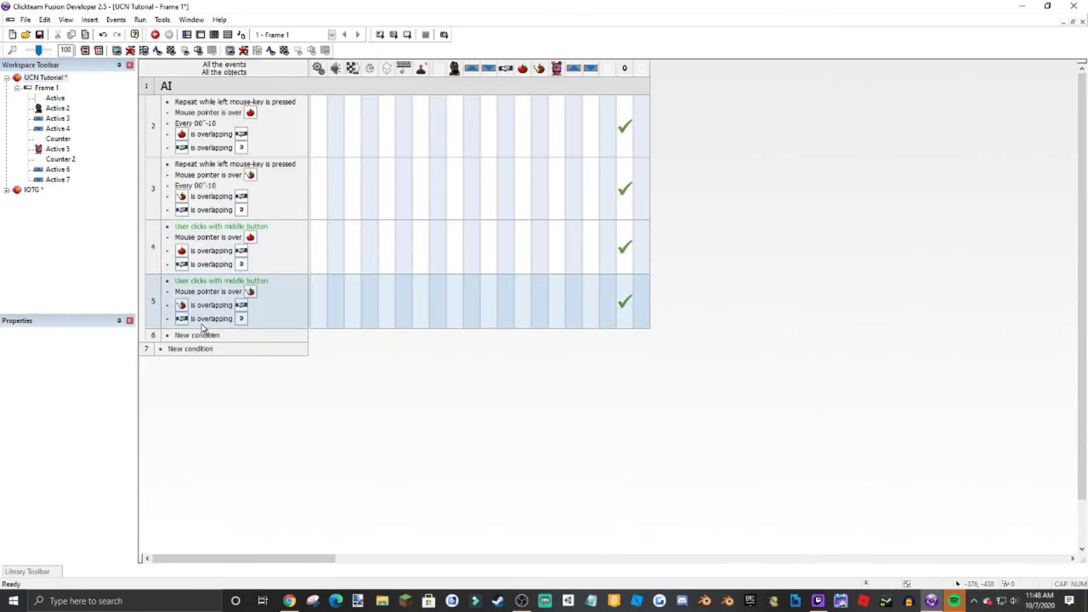
pyautogui.click(271, 335)
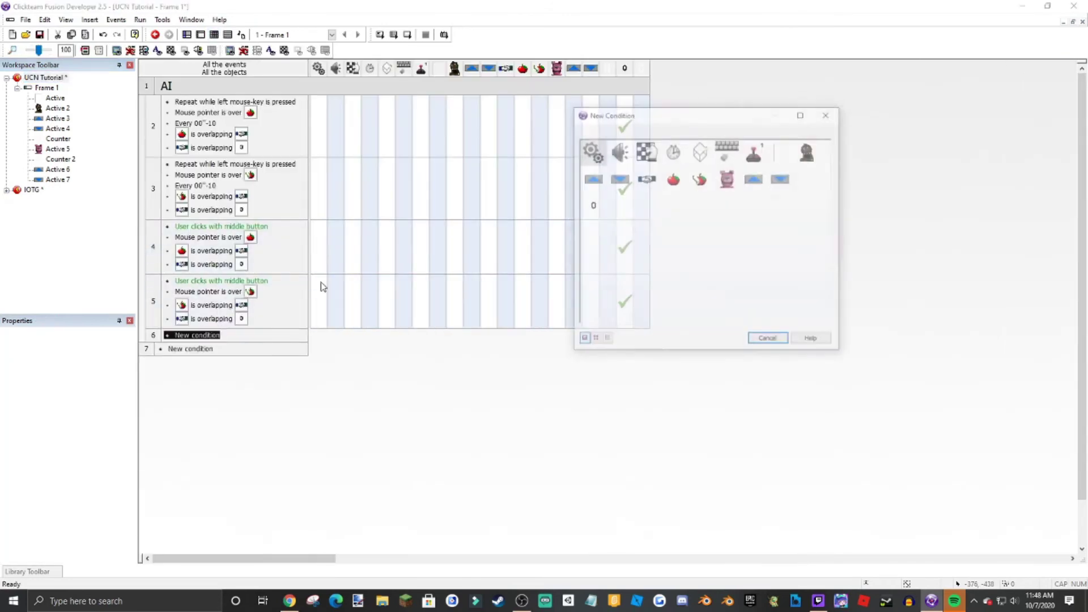
pyautogui.rightClick(652, 151)
pyautogui.click(684, 173)
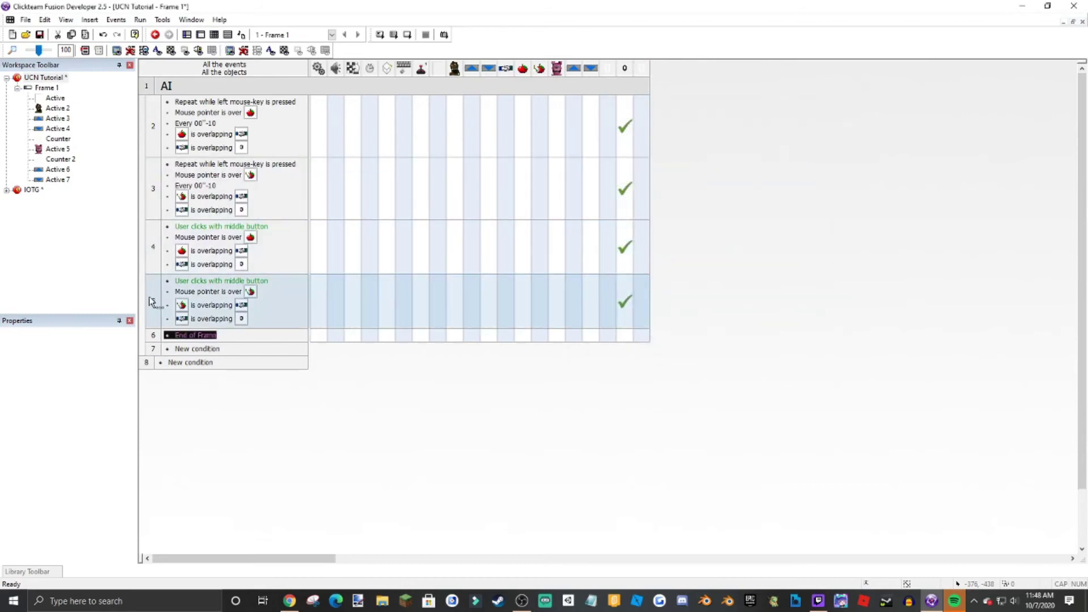
# - Add a Start of Frame condition below the End of Frame event in the AI group
pyautogui.click(196, 349)
pyautogui.click(646, 152)
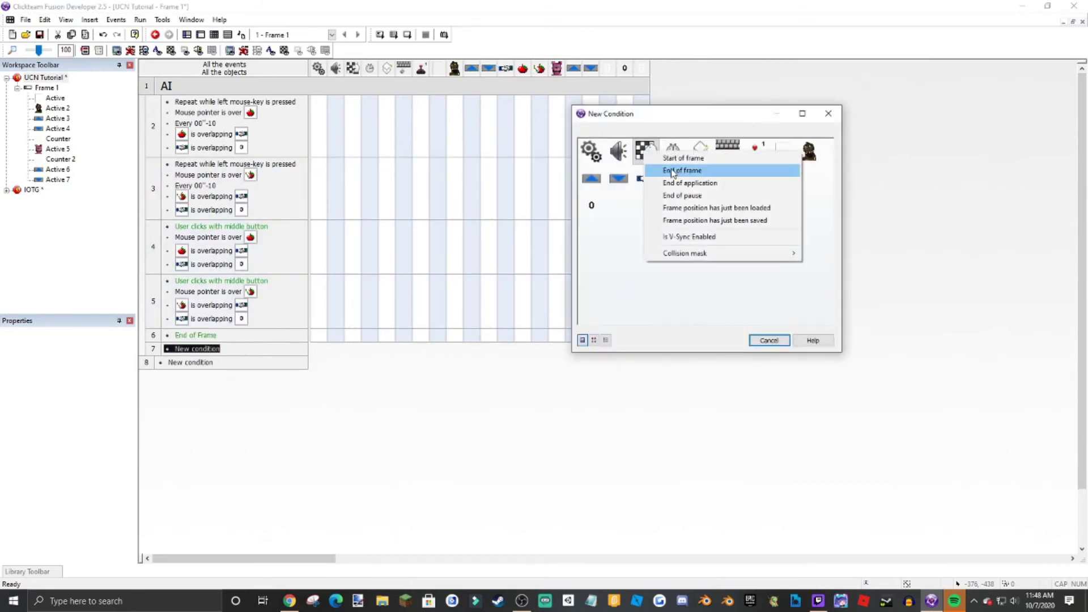
pyautogui.click(669, 163)
pyautogui.click(328, 394)
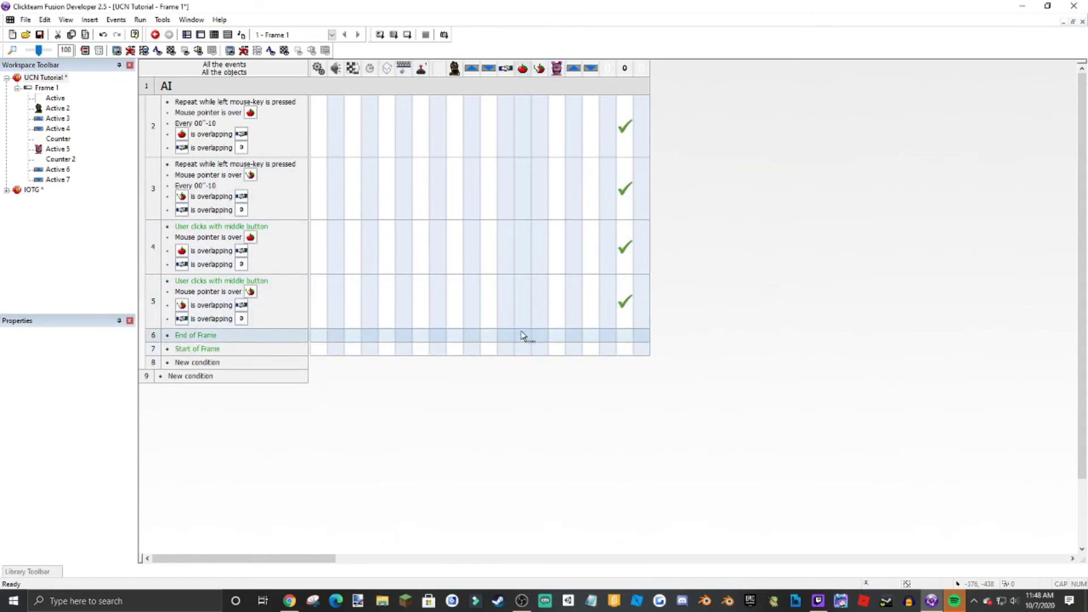
# - Add an action to the End of Frame event that sets global value WitheredChicaAI to the current value of Counter
pyautogui.click(324, 338)
pyautogui.click(366, 367)
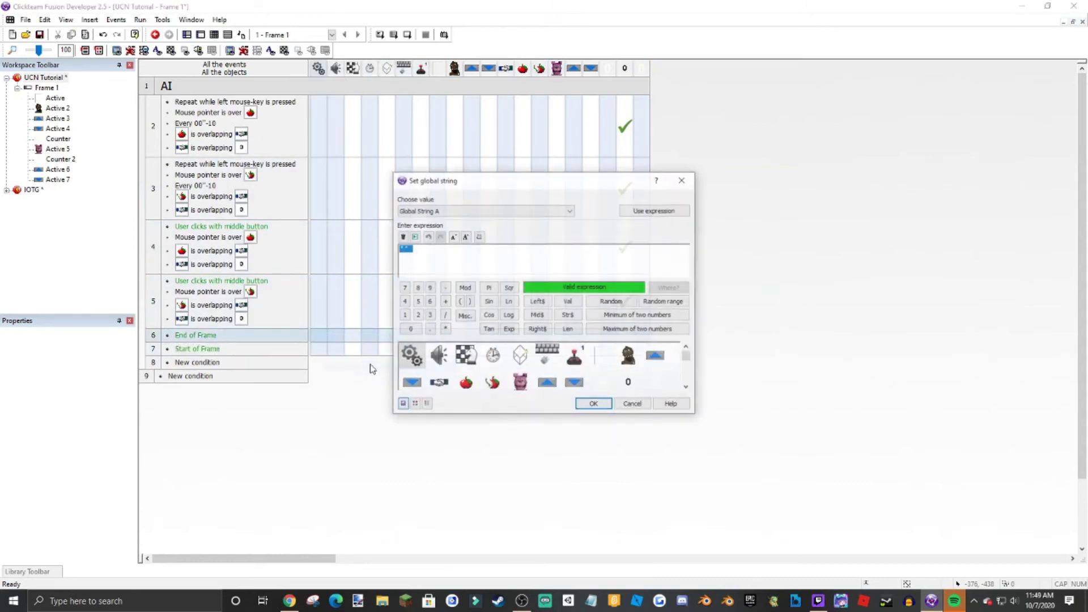
pyautogui.rightClick(329, 339)
pyautogui.moveTo(431, 354)
pyautogui.click(478, 355)
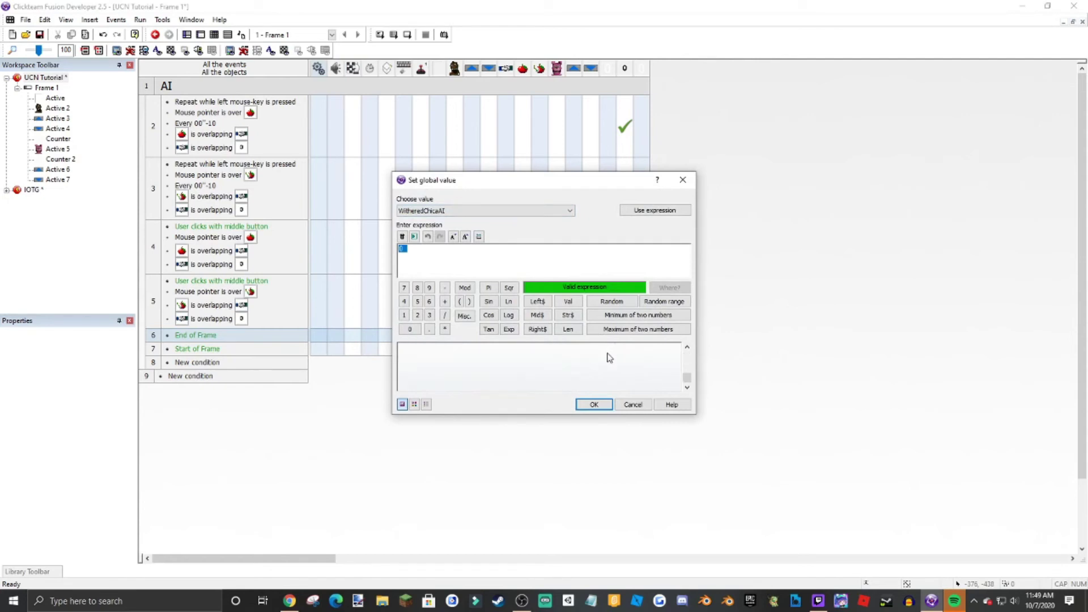
pyautogui.click(605, 385)
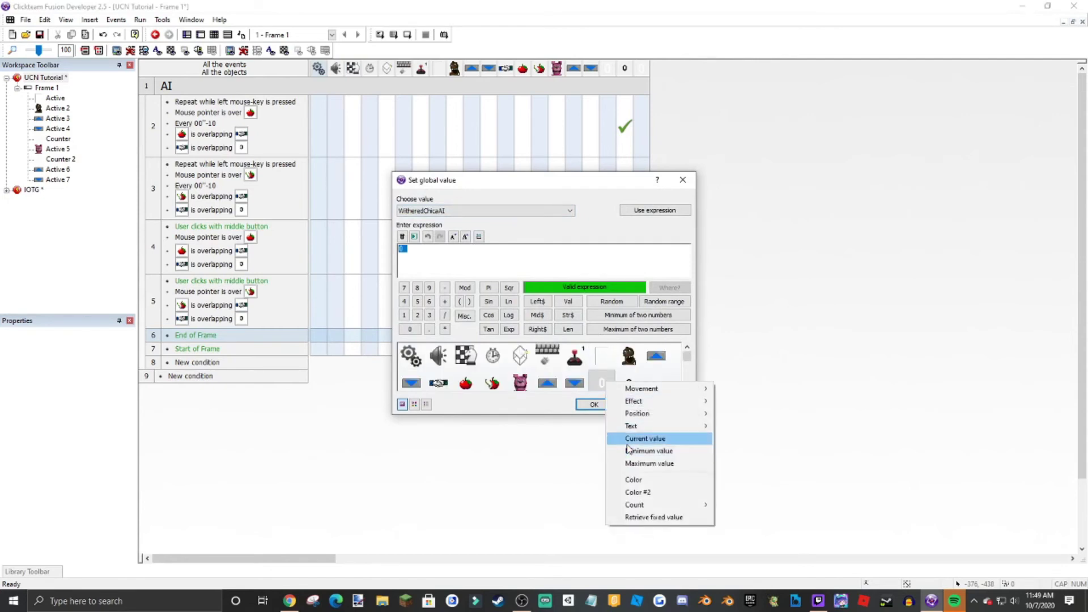
pyautogui.click(627, 441)
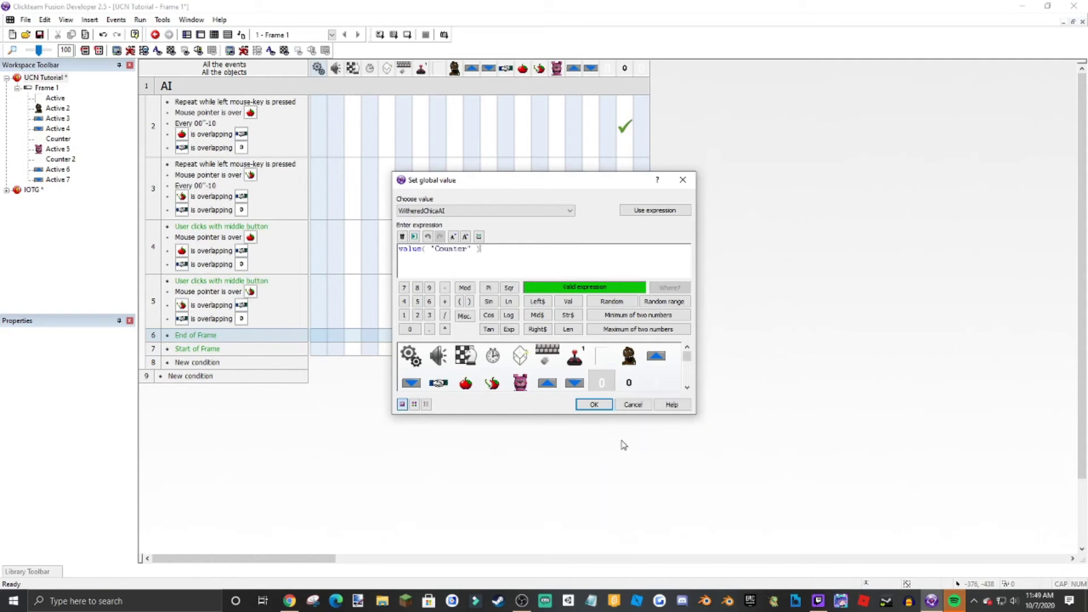
pyautogui.click(594, 403)
# - Add a second End of Frame action that sets global value BonnetAI to the current value of Counter 2
pyautogui.moveTo(317, 336)
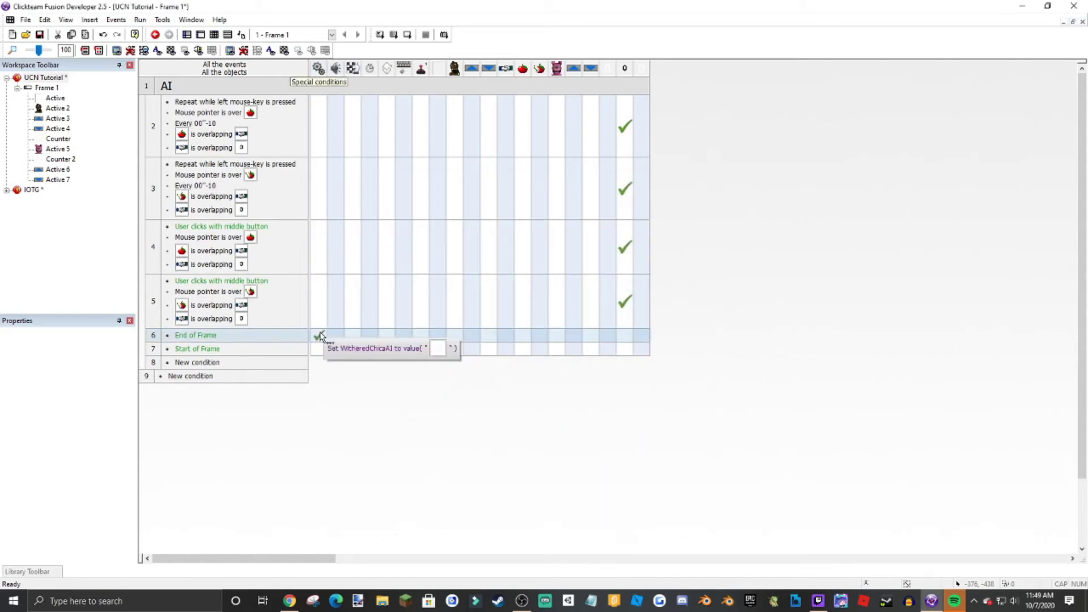
pyautogui.rightClick(316, 337)
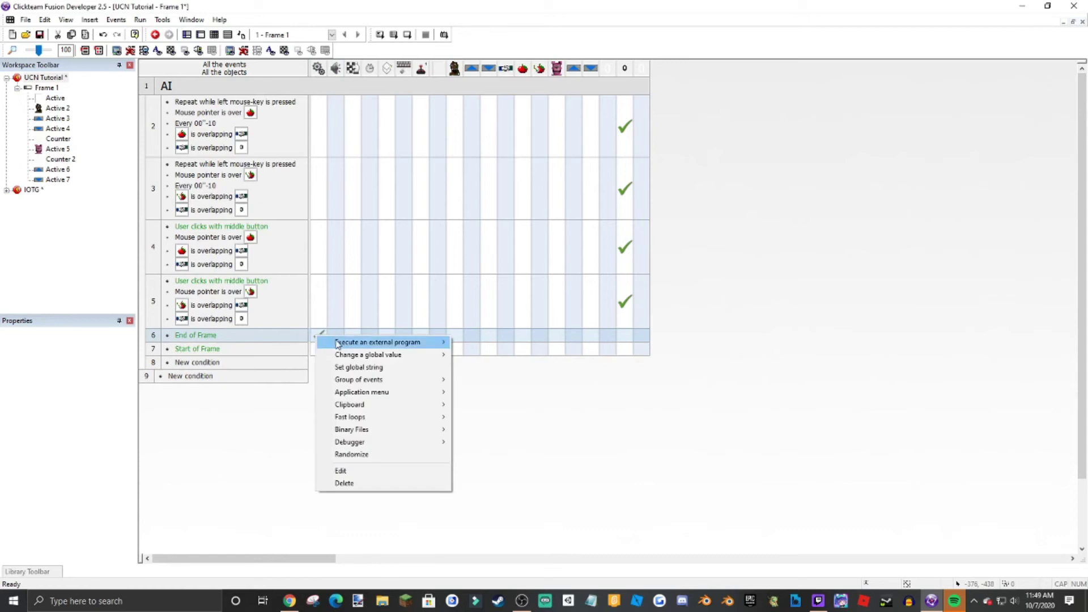
pyautogui.moveTo(396, 354)
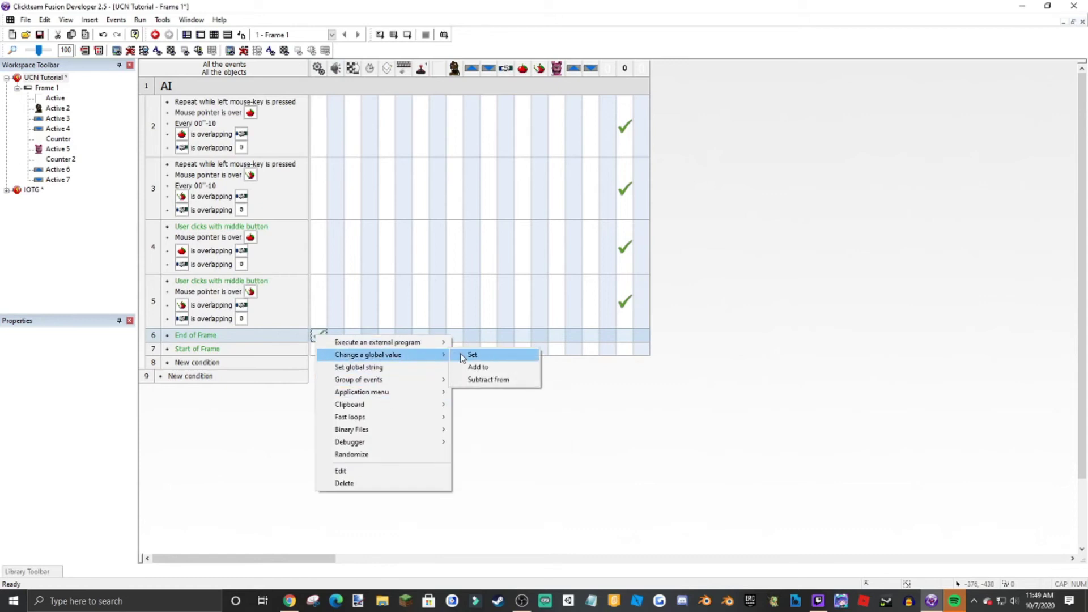
pyautogui.click(463, 355)
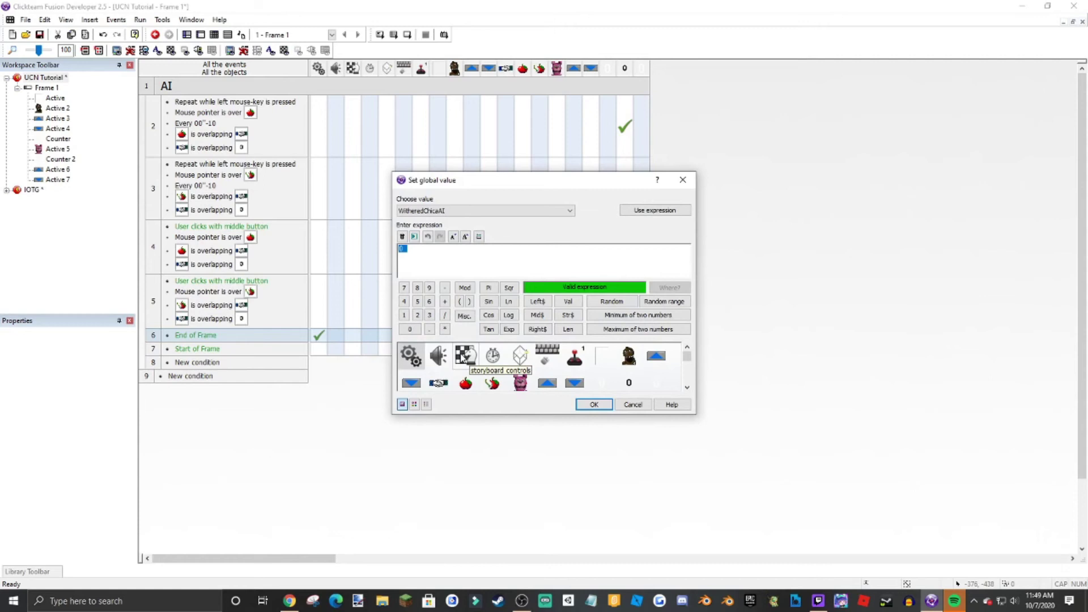
pyautogui.click(413, 211)
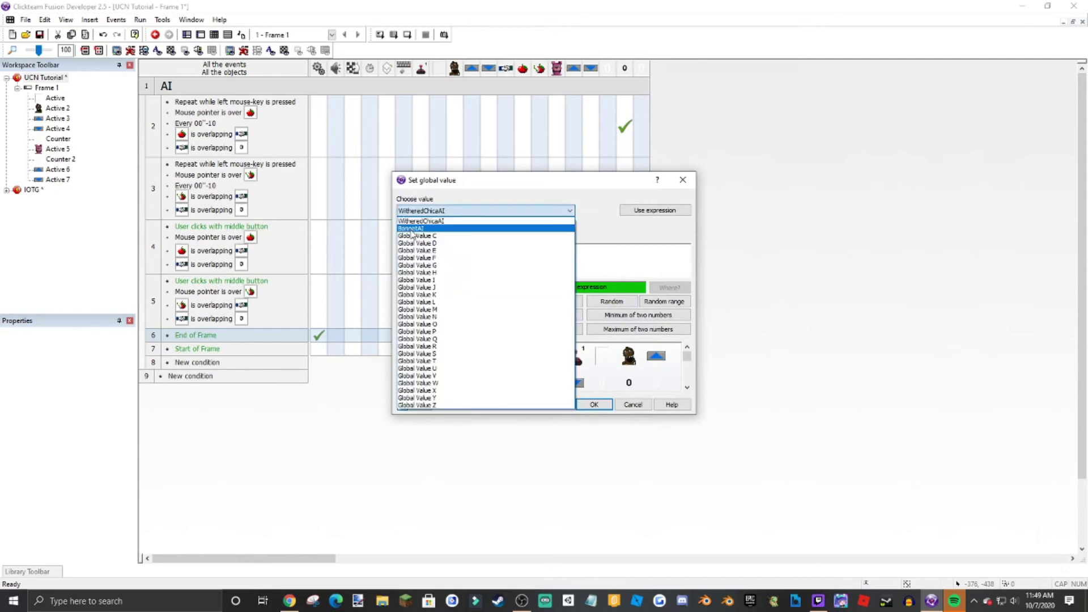
pyautogui.click(412, 229)
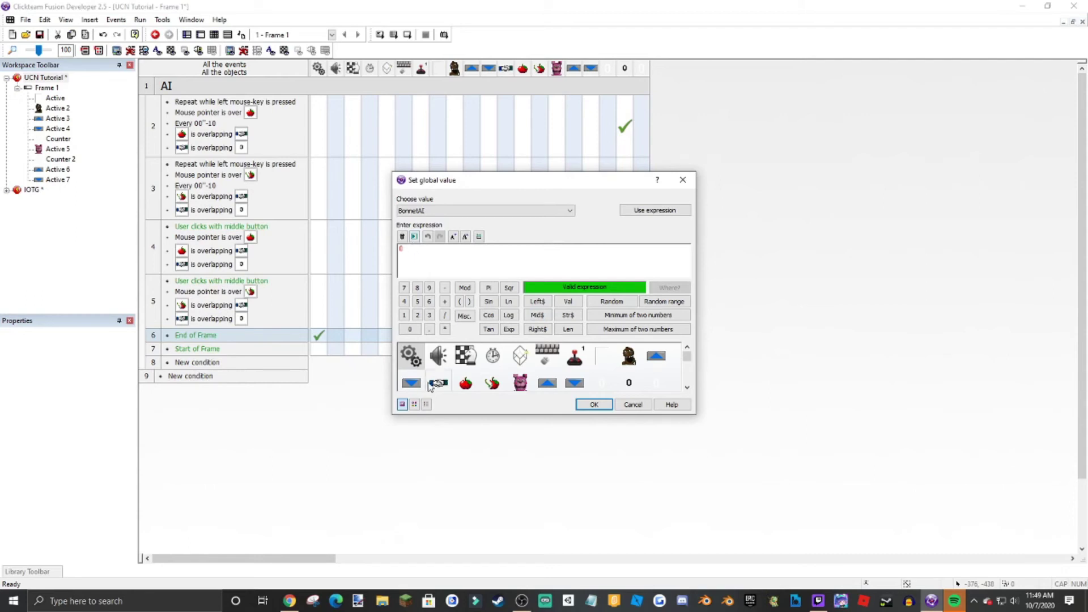
pyautogui.click(657, 383)
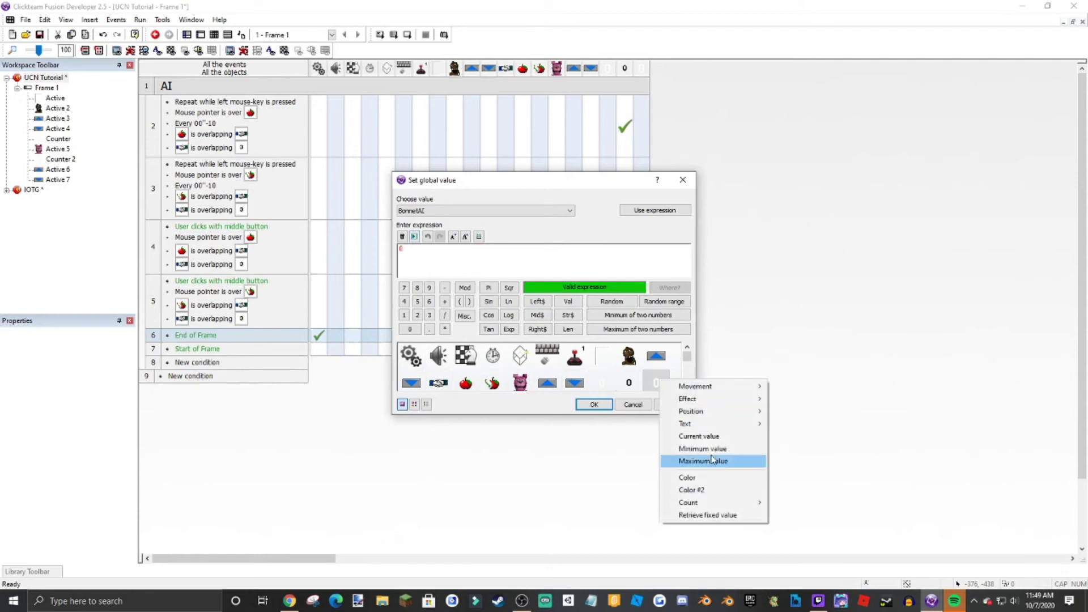
pyautogui.click(698, 436)
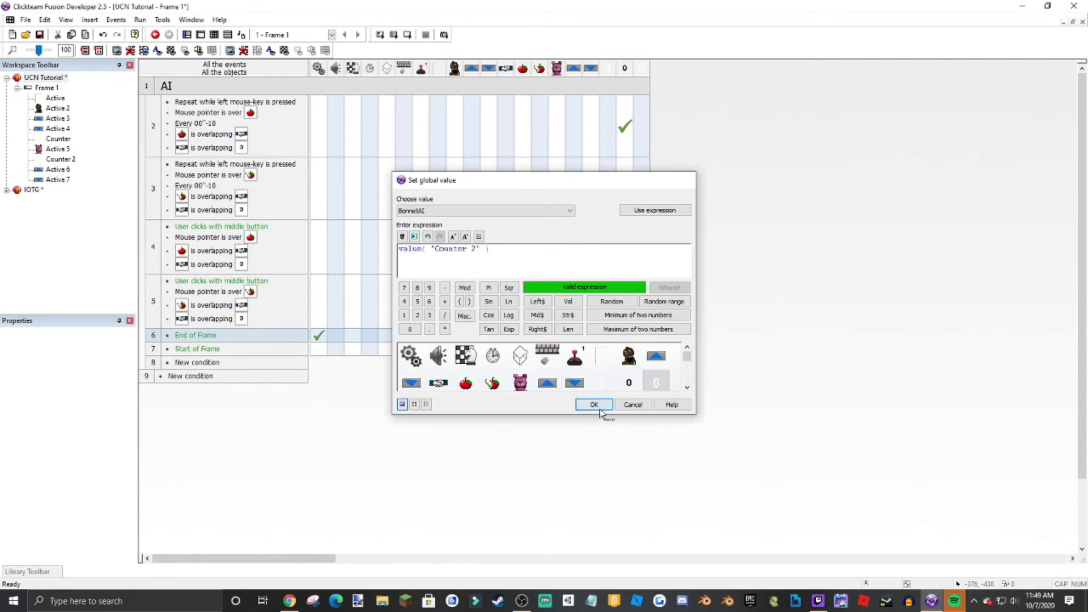
pyautogui.click(593, 405)
# - Add a Start of Frame action that sets Counter to the global value WitheredChicaAI
pyautogui.moveTo(319, 336)
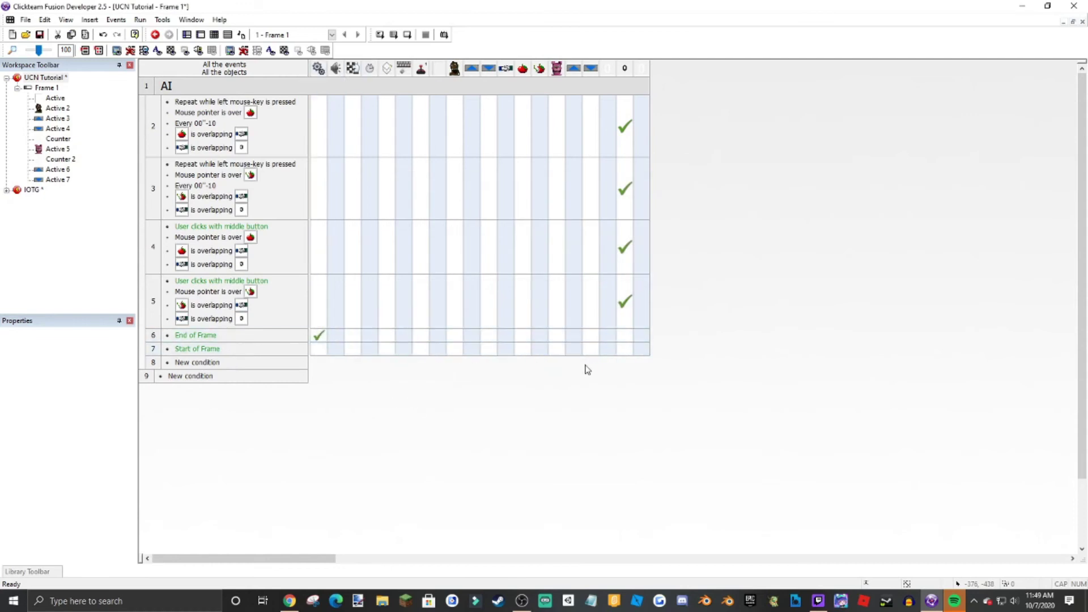
pyautogui.rightClick(606, 349)
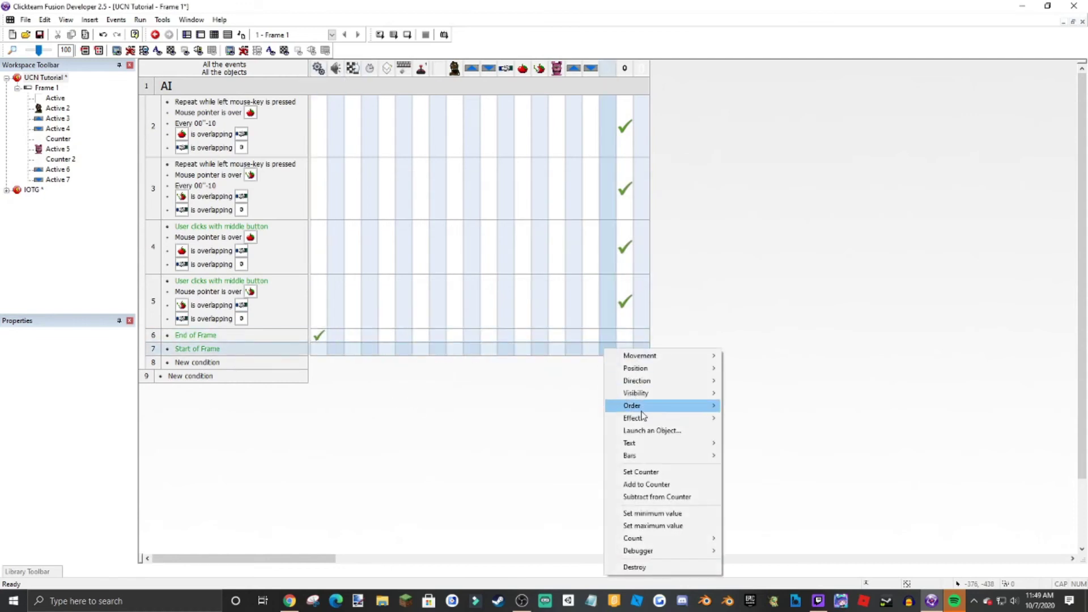
pyautogui.click(639, 471)
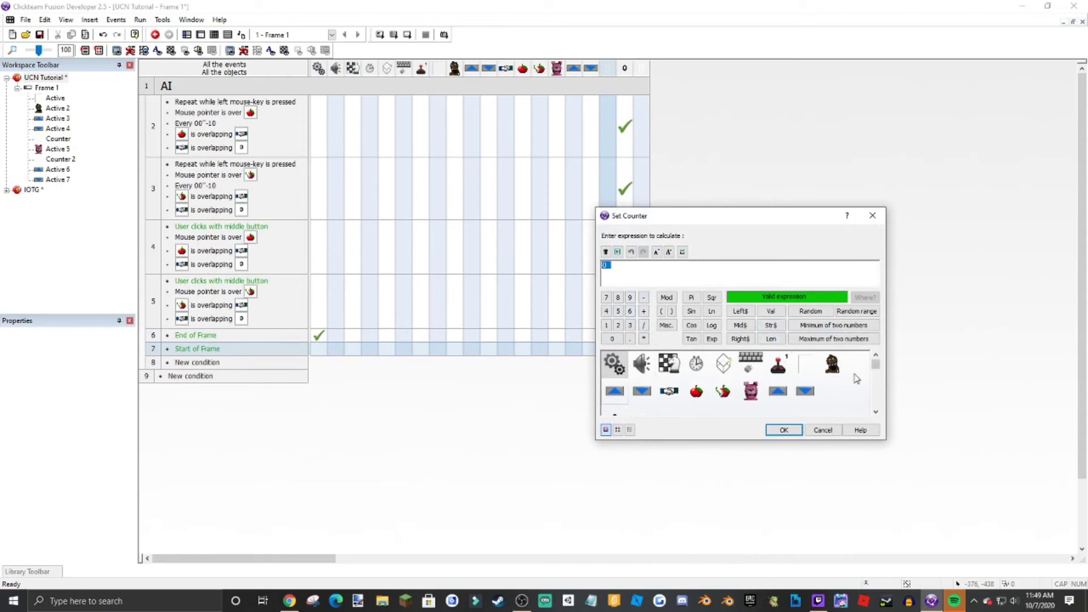
pyautogui.click(613, 363)
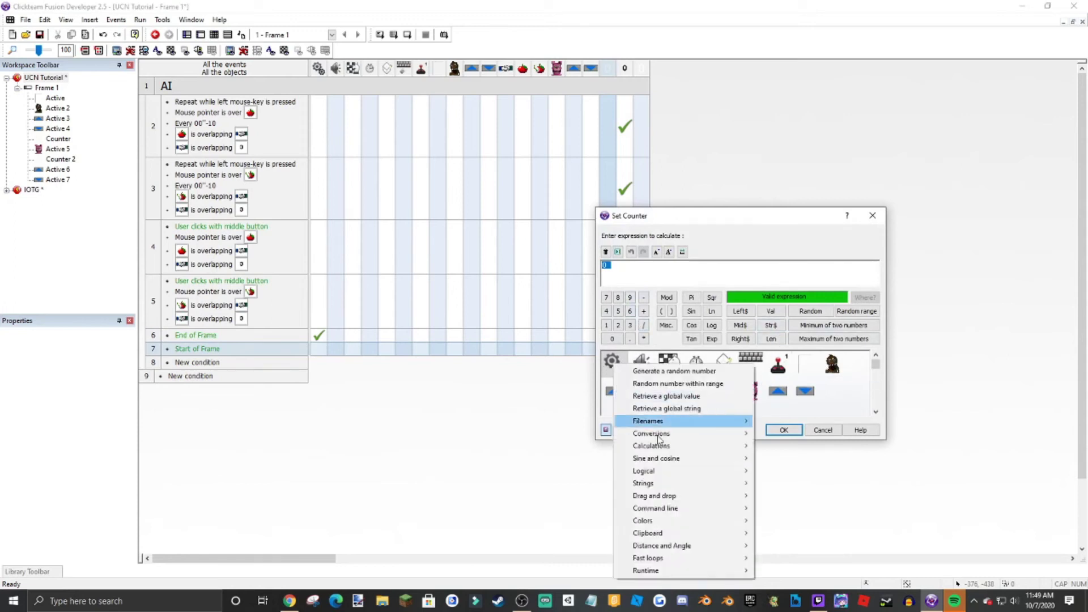
pyautogui.click(663, 396)
pyautogui.click(487, 253)
pyautogui.doubleClick(487, 253)
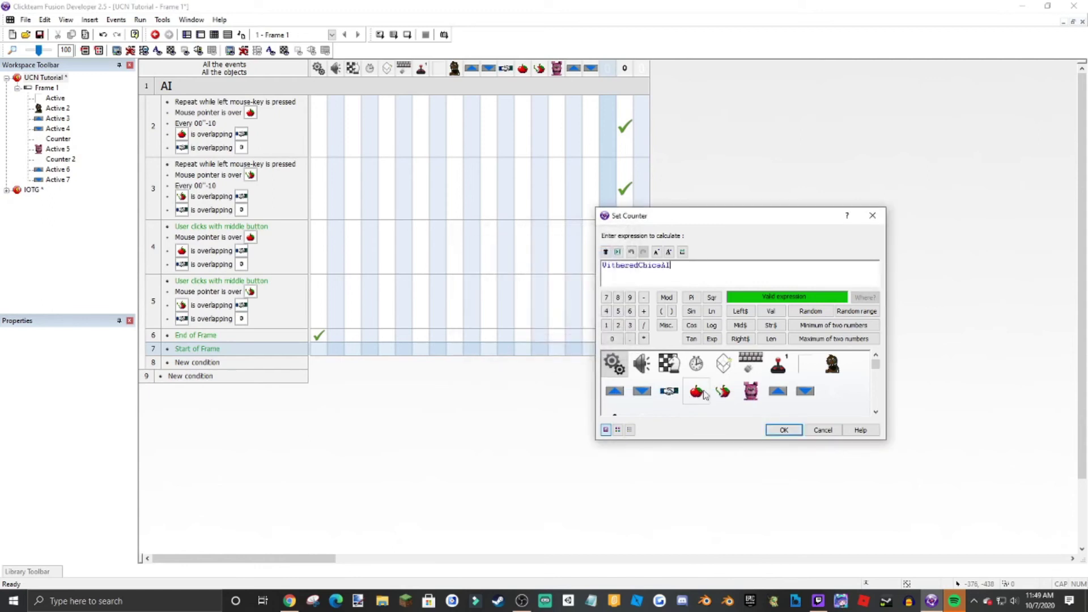
pyautogui.click(784, 429)
# - Add a Start of Frame action that sets Counter 2 to the global value BonnetAI
pyautogui.click(608, 348)
pyautogui.moveTo(635, 351); pyautogui.dragTo(642, 350)
pyautogui.rightClick(643, 349)
pyautogui.click(669, 339)
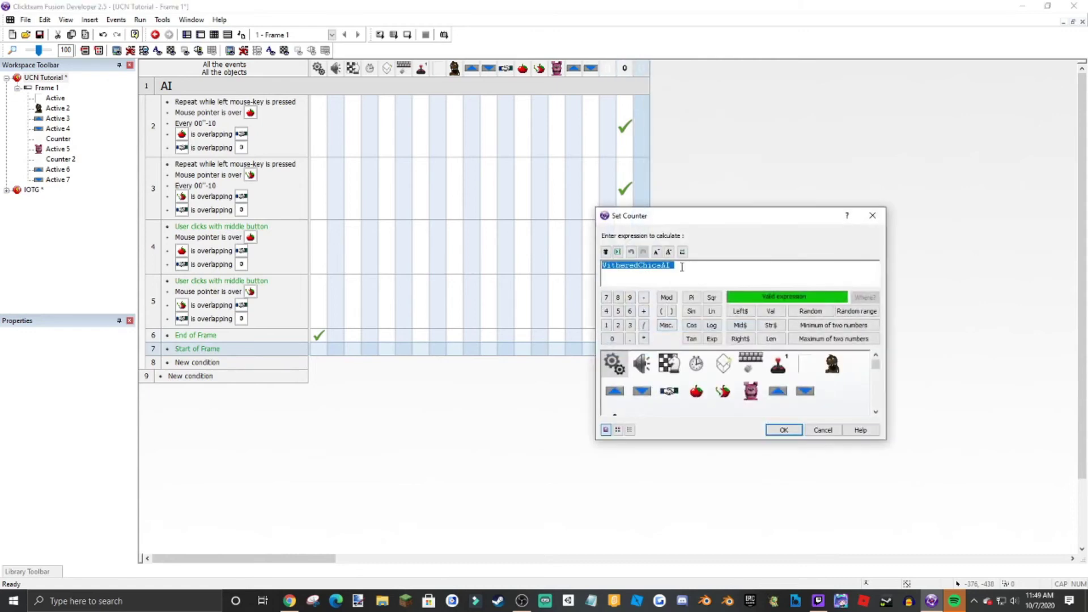
pyautogui.write('Bo')
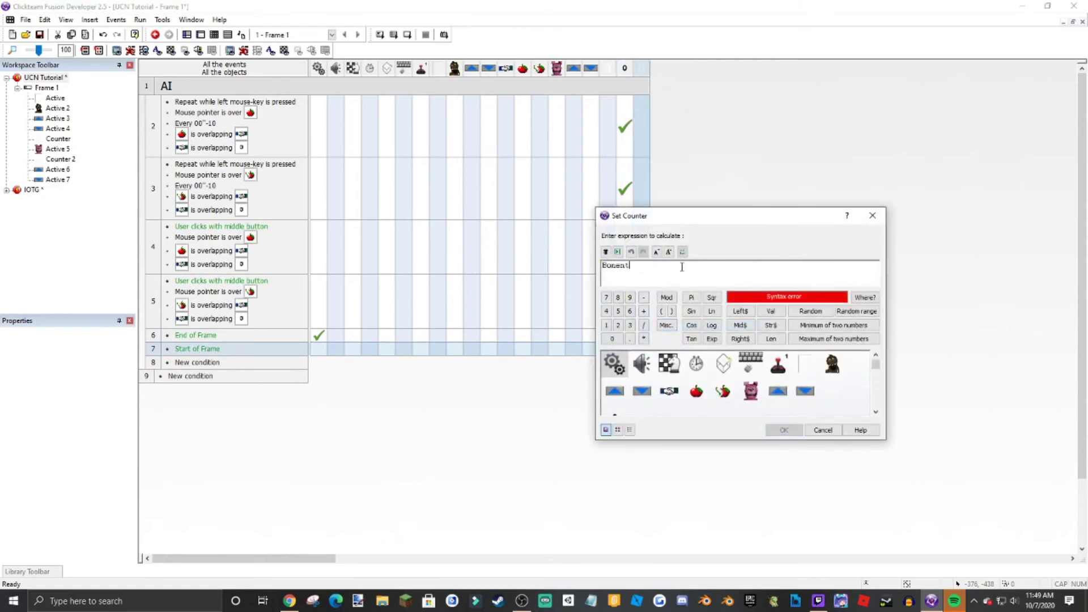
pyautogui.write('nnetAI')
pyautogui.press('Return')
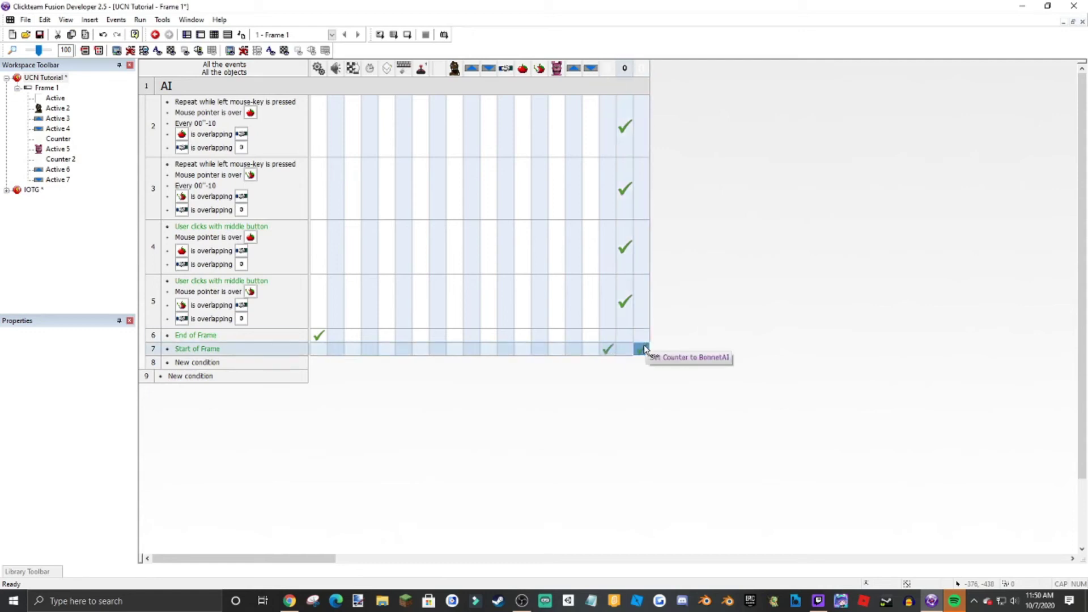
# - Return to the frame layout and run the frame to test both characters' AI counters, ending the test run
pyautogui.click(202, 35)
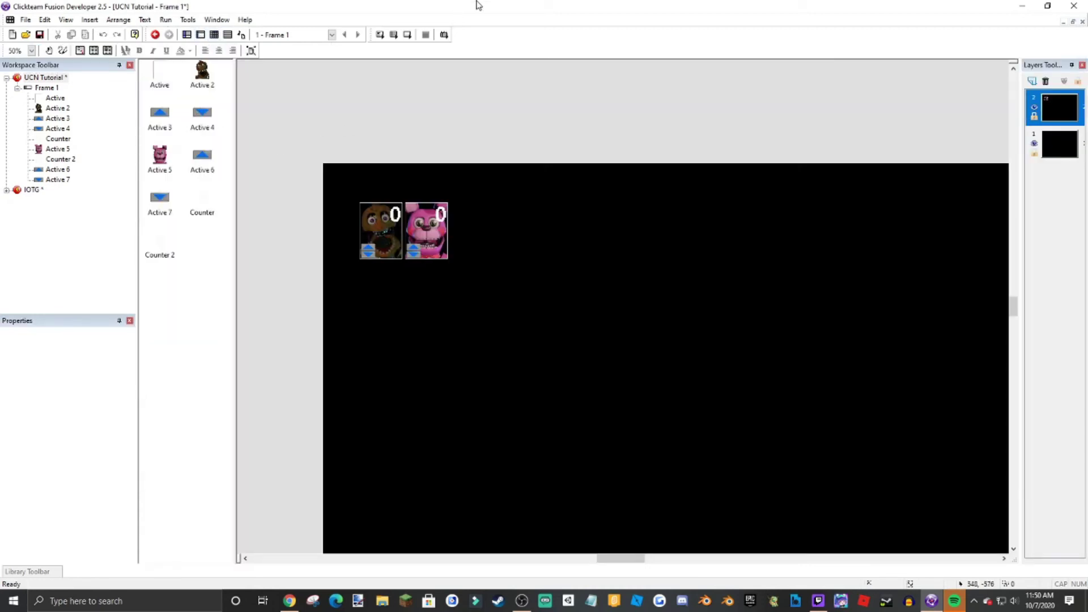
pyautogui.click(394, 35)
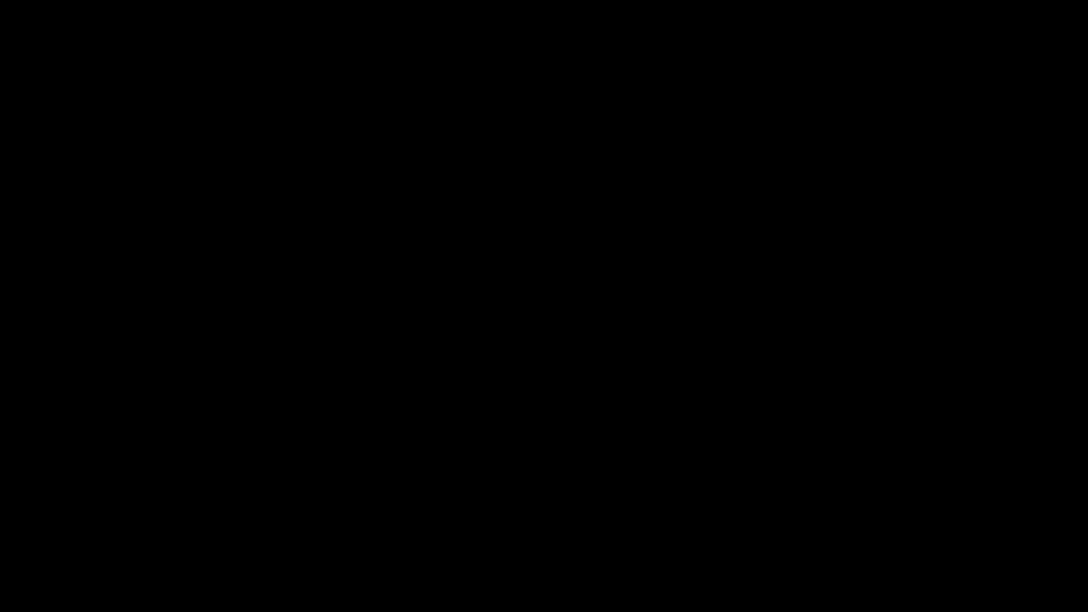
pyautogui.click(135, 133)
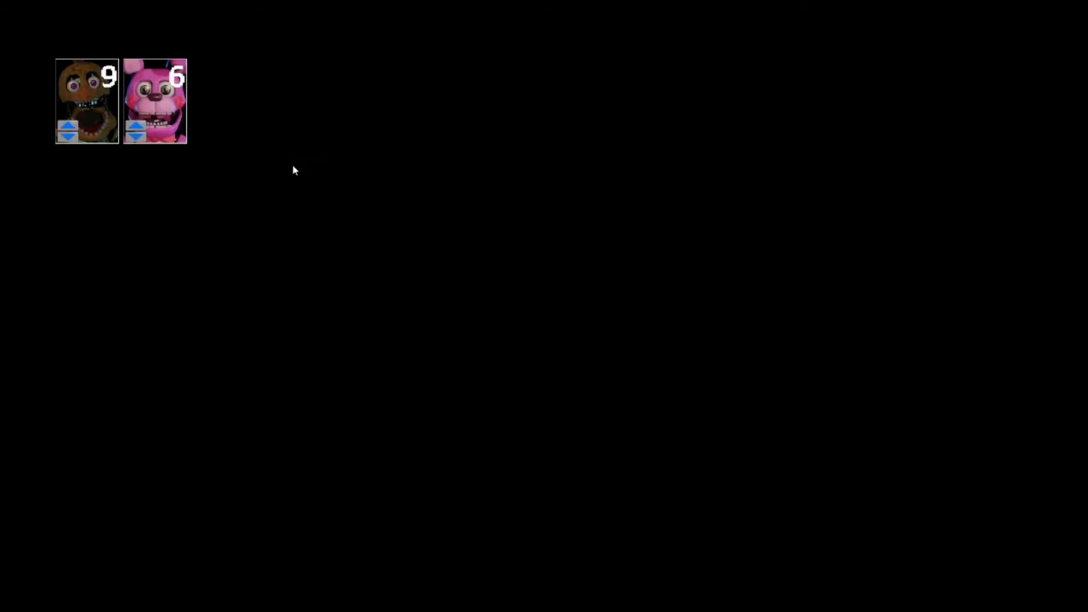
pyautogui.hotkey('alt', 'F4')
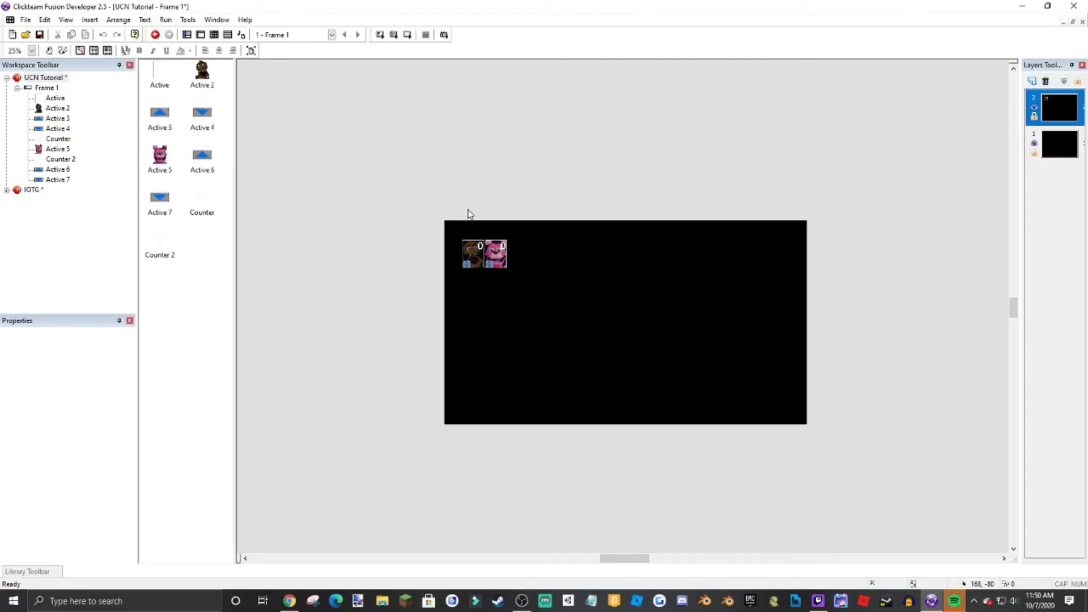
# - Insert a String object beside the portraits and enlarge it to about 536 by 713 pixels
pyautogui.keyDown('ctrl'); pyautogui.scroll(1, 468, 215); pyautogui.keyUp('ctrl')
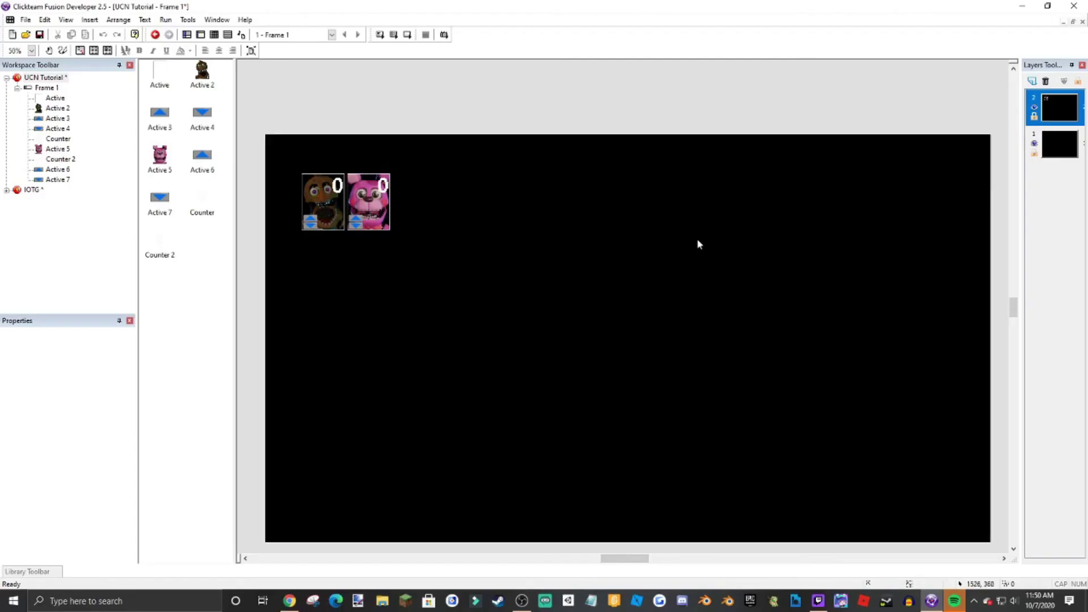
pyautogui.doubleClick(697, 239)
pyautogui.write('str')
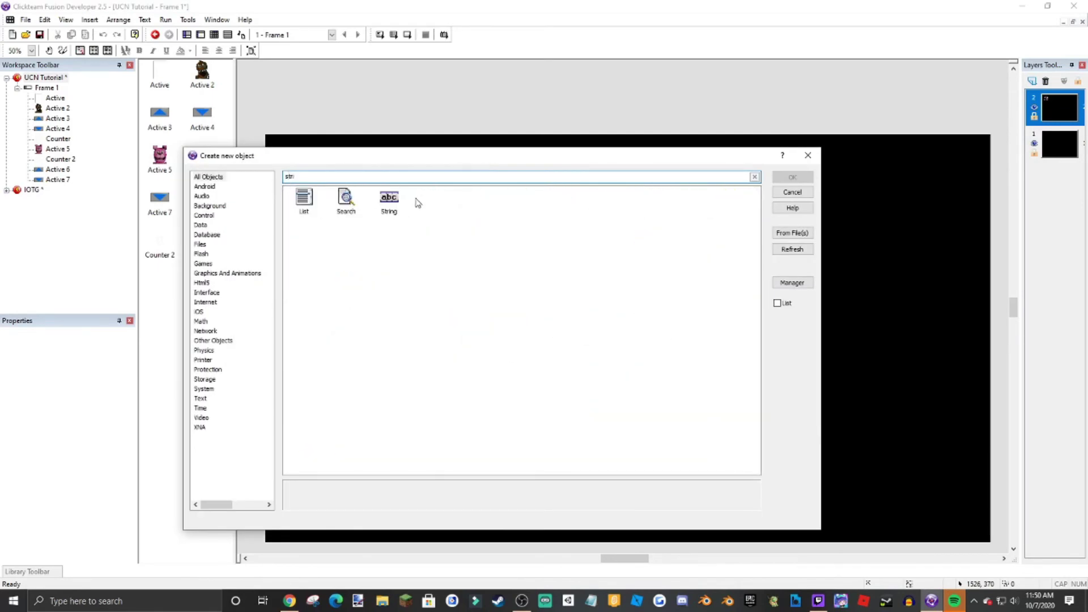
pyautogui.doubleClick(389, 199)
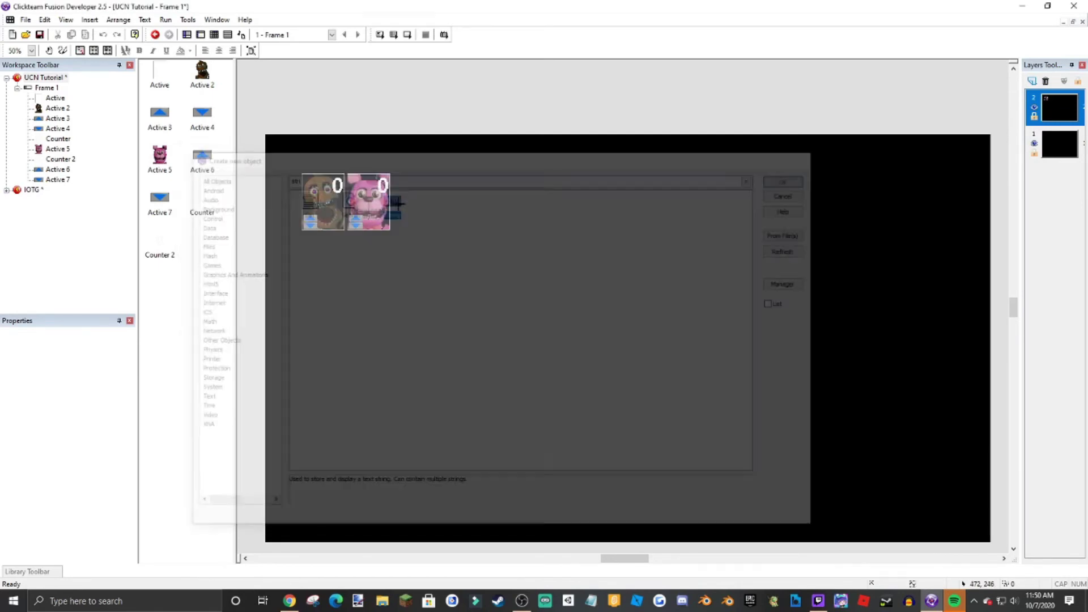
pyautogui.click(471, 127)
pyautogui.moveTo(493, 133); pyautogui.dragTo(493, 330)
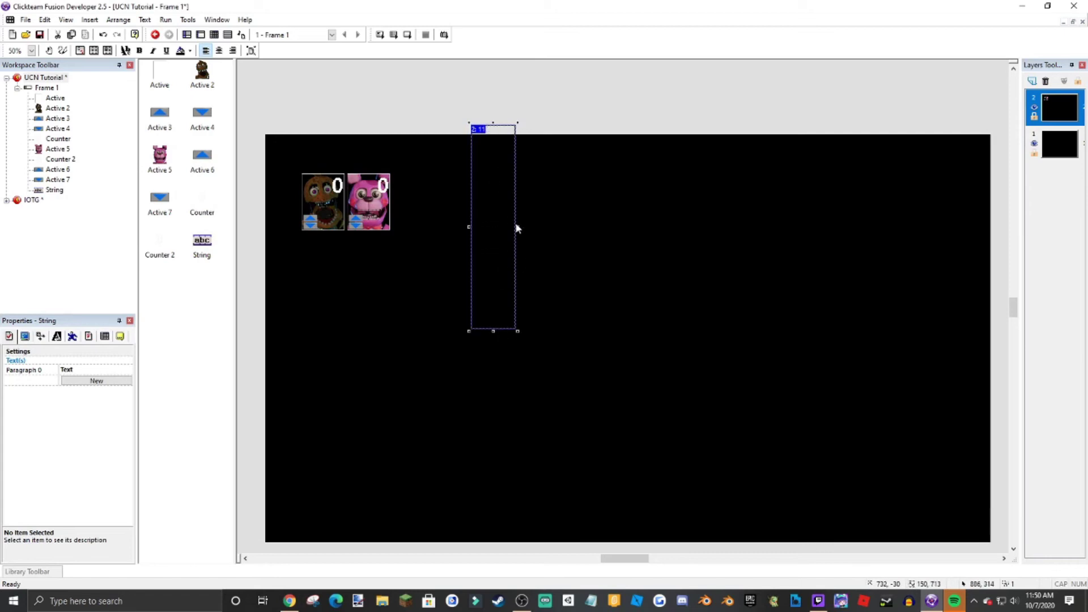
pyautogui.moveTo(517, 227); pyautogui.dragTo(625, 226)
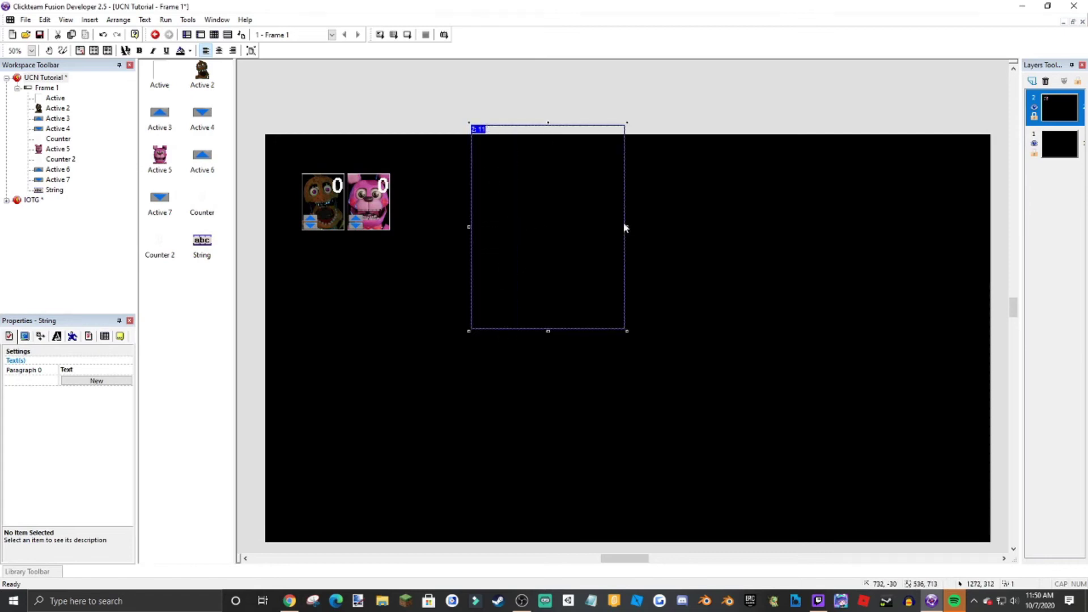
# - Set the String object's text colour to white and move the object to the right side of the frame
pyautogui.rightClick(522, 174)
pyautogui.moveTo(600, 335)
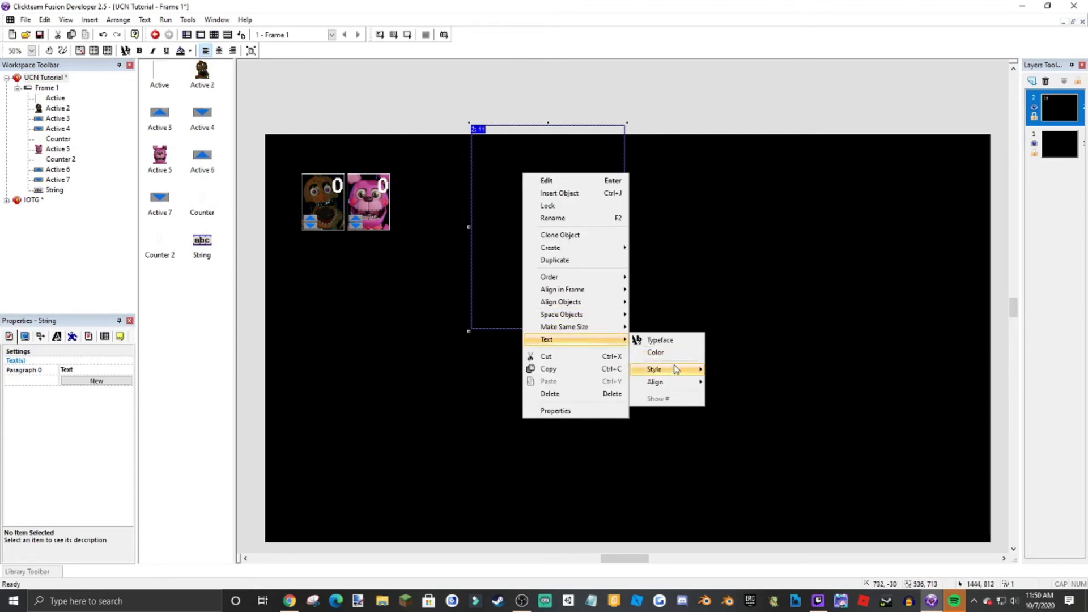
pyautogui.click(643, 352)
pyautogui.click(456, 367)
pyautogui.click(621, 241)
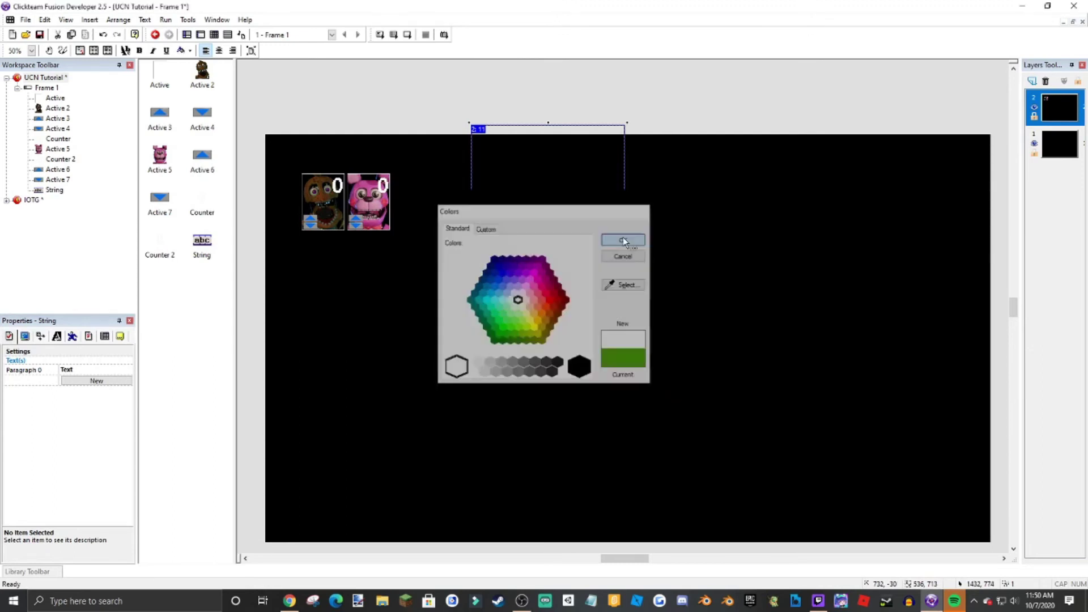
pyautogui.moveTo(660, 255); pyautogui.dragTo(893, 272)
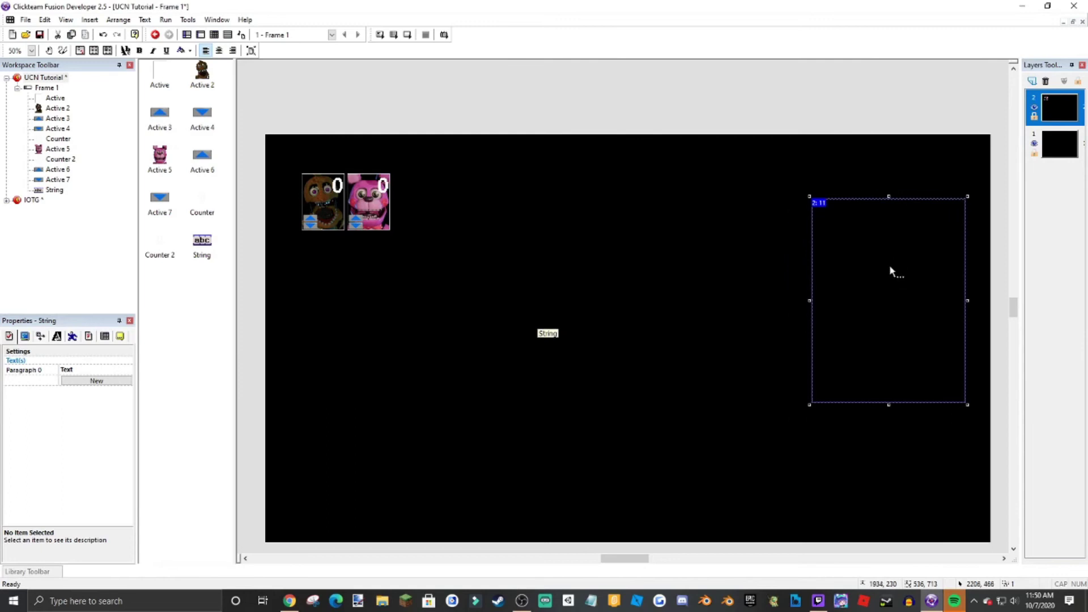
# - Set the String object's typeface to Century, Regular style, size 18
pyautogui.click(842, 233)
pyautogui.rightClick(841, 230)
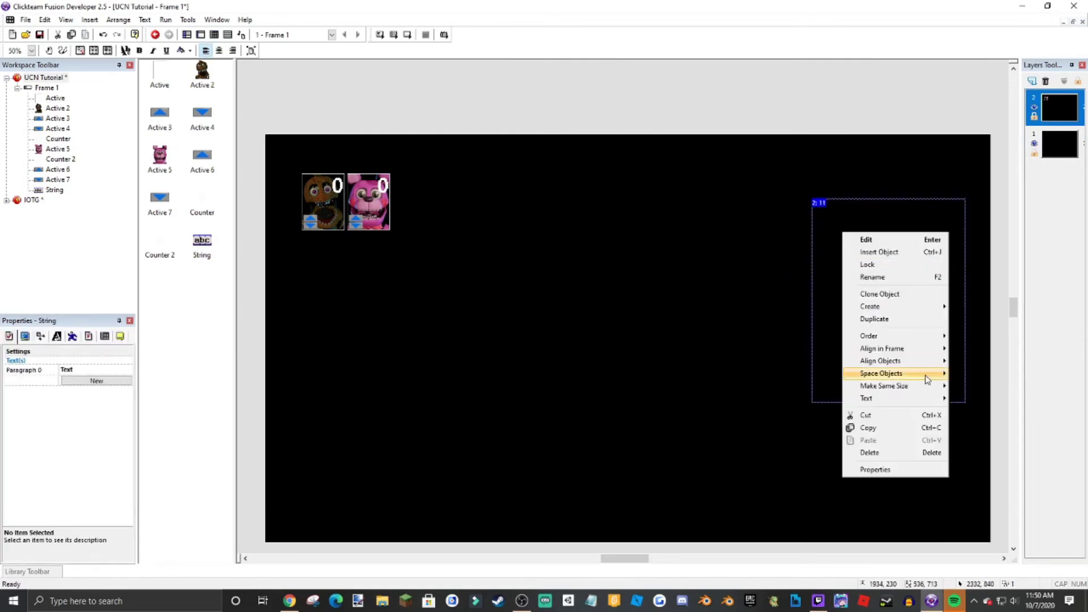
pyautogui.moveTo(902, 398)
pyautogui.click(970, 413)
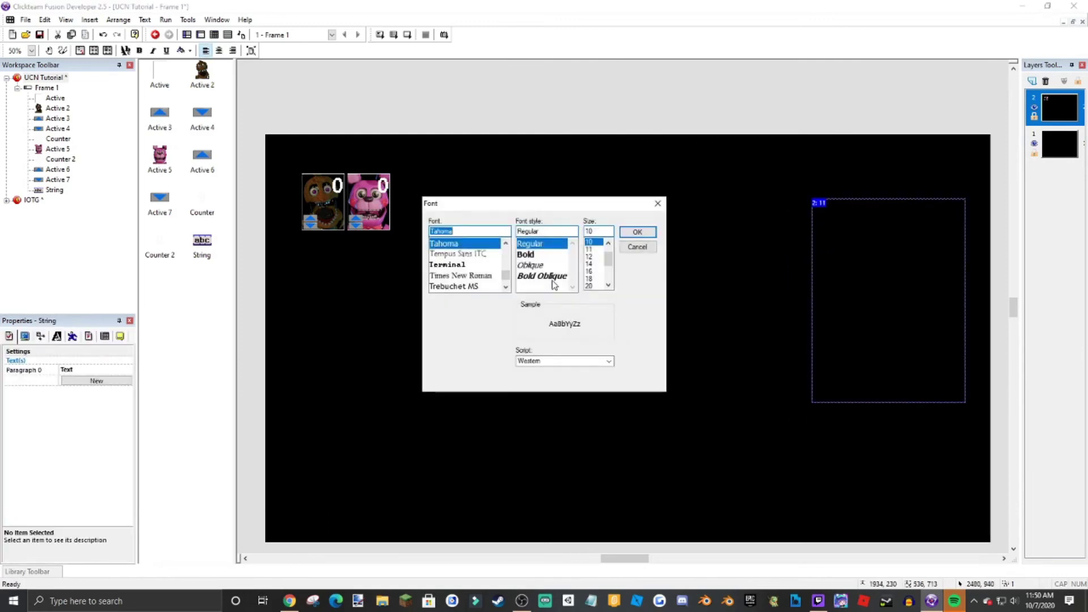
pyautogui.scroll(-3, 465, 265)
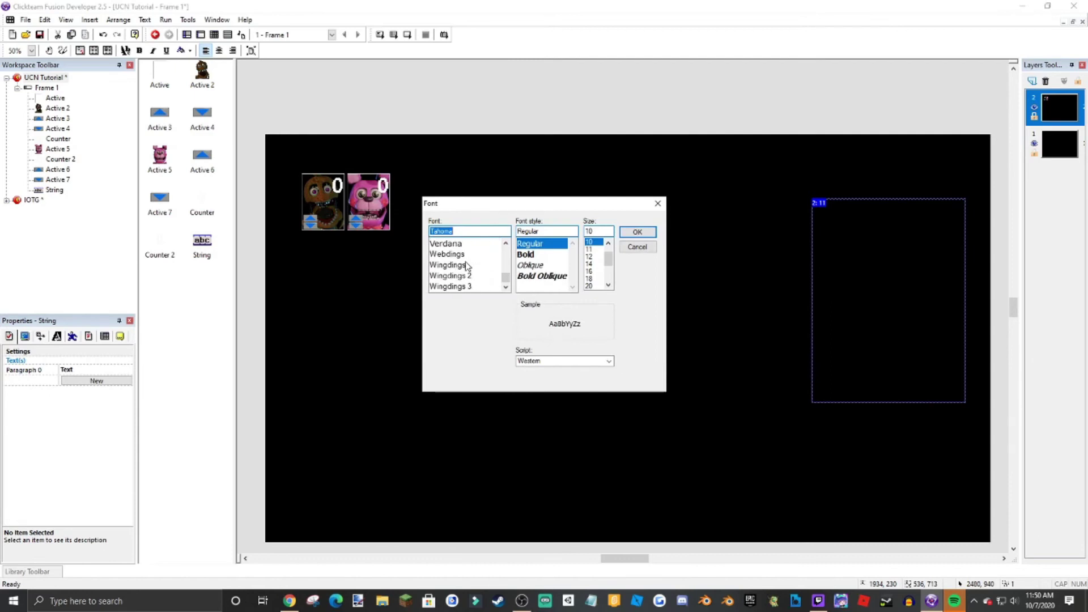
pyautogui.scroll(12, 468, 266)
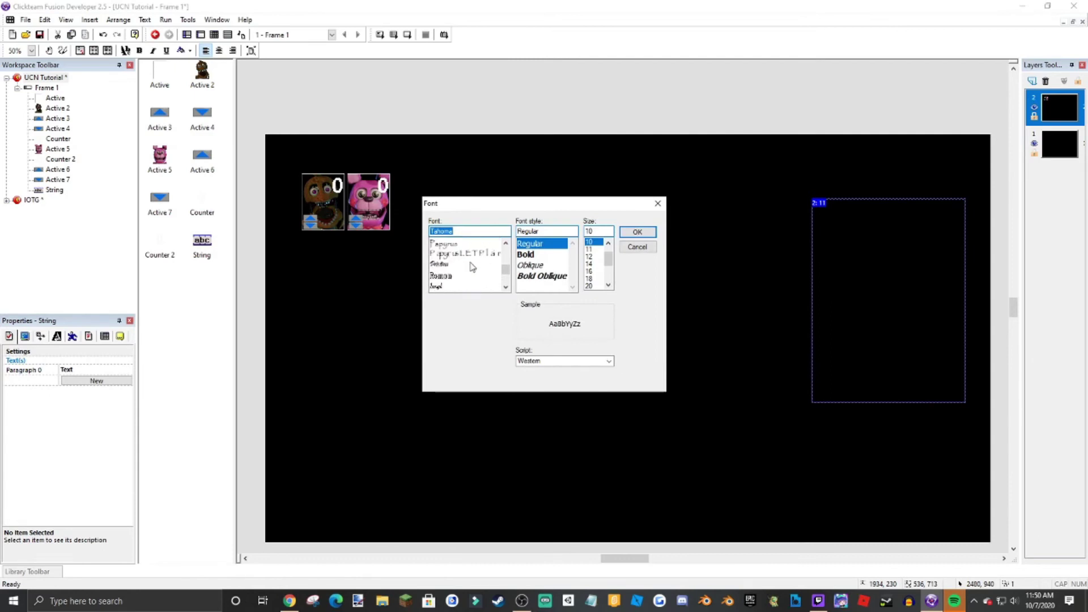
pyautogui.scroll(4, 470, 268)
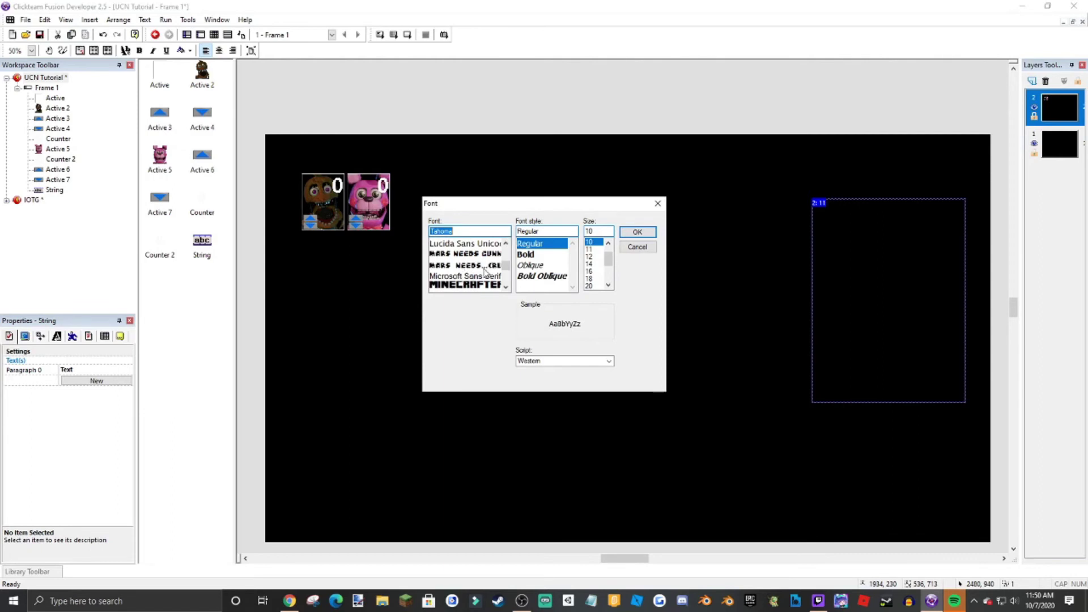
pyautogui.scroll(3, 484, 271)
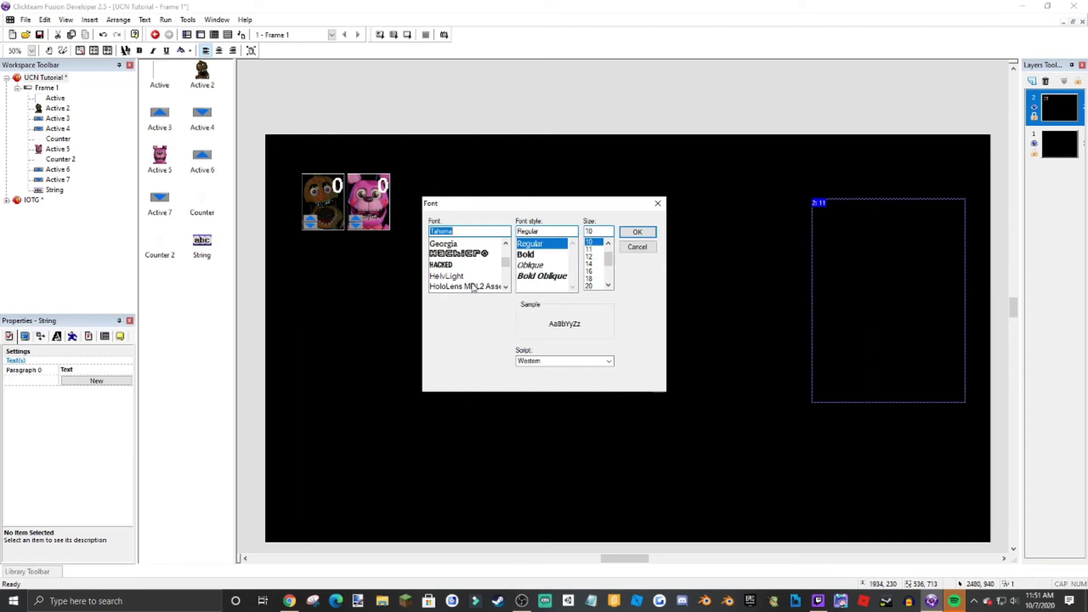
pyautogui.scroll(5, 470, 286)
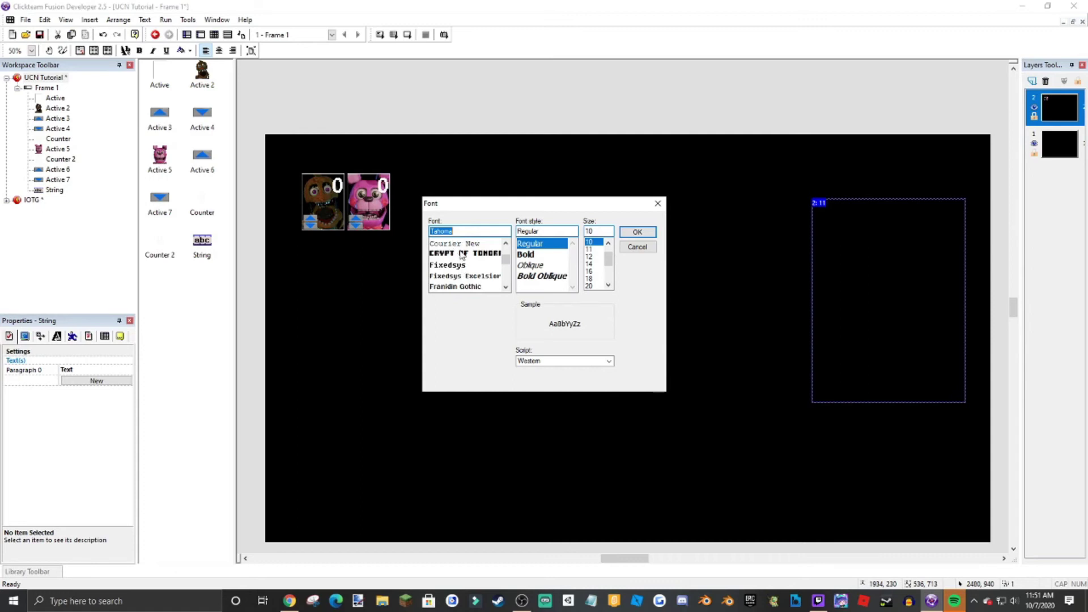
pyautogui.scroll(1, 470, 278)
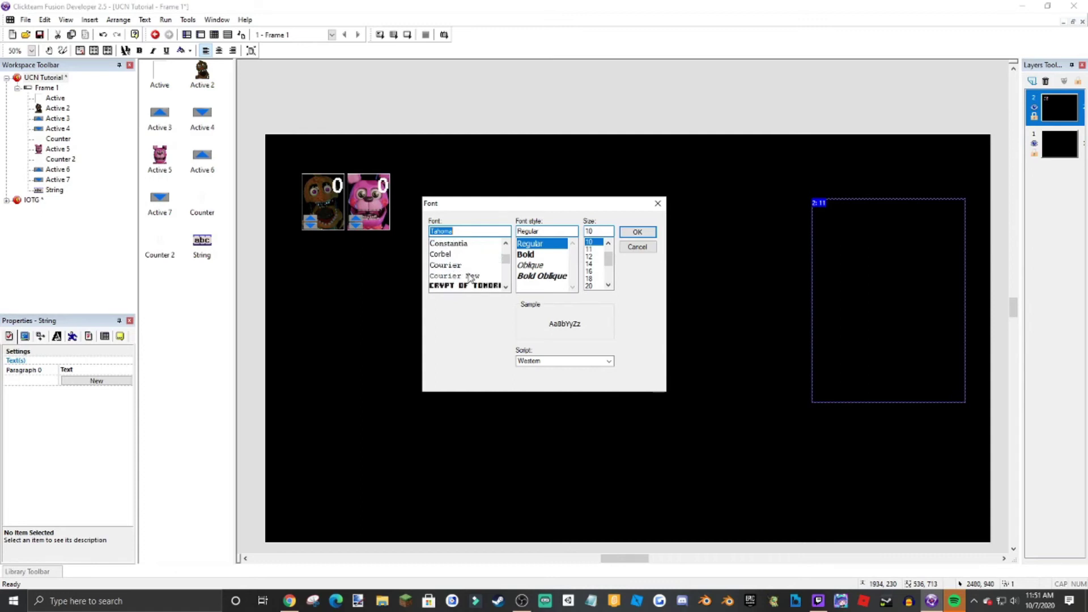
pyautogui.click(469, 254)
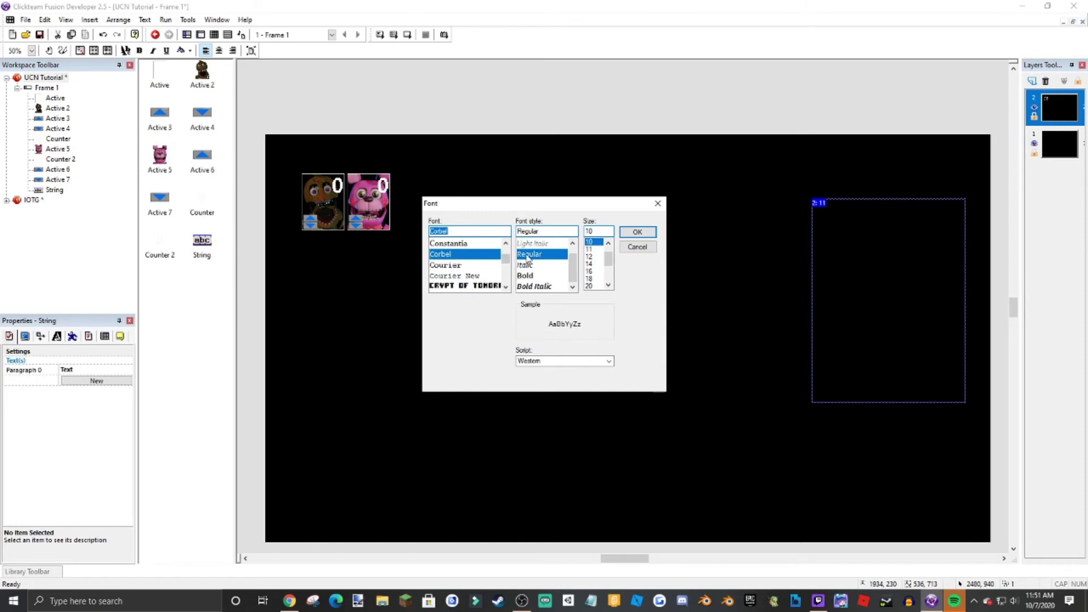
pyautogui.scroll(1, 465, 241)
pyautogui.scroll(2, 465, 241)
pyautogui.click(465, 265)
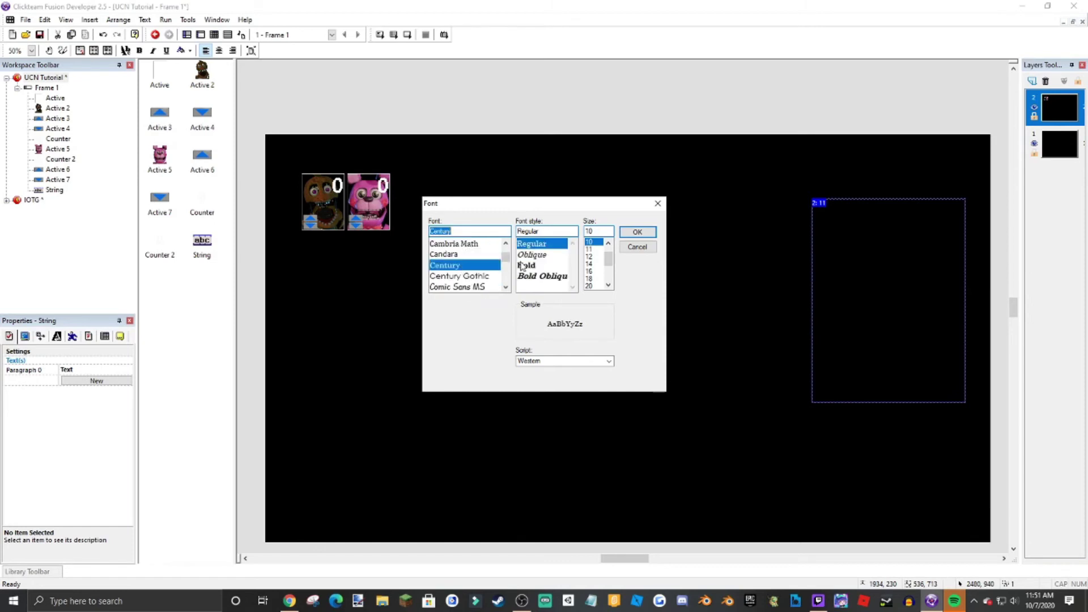
pyautogui.scroll(-1, 591, 288)
pyautogui.click(590, 257)
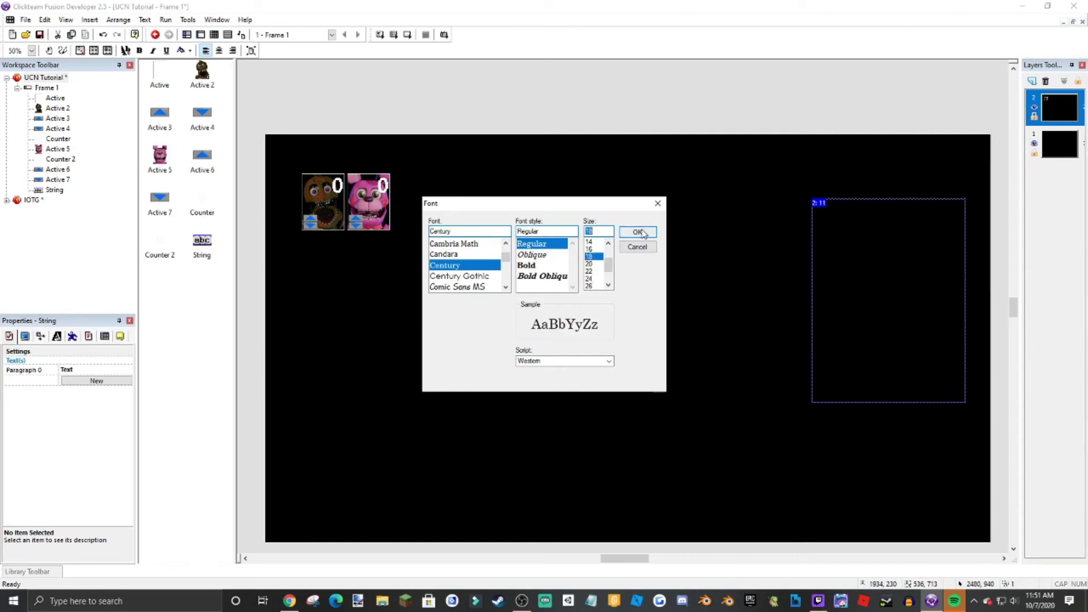
pyautogui.click(636, 232)
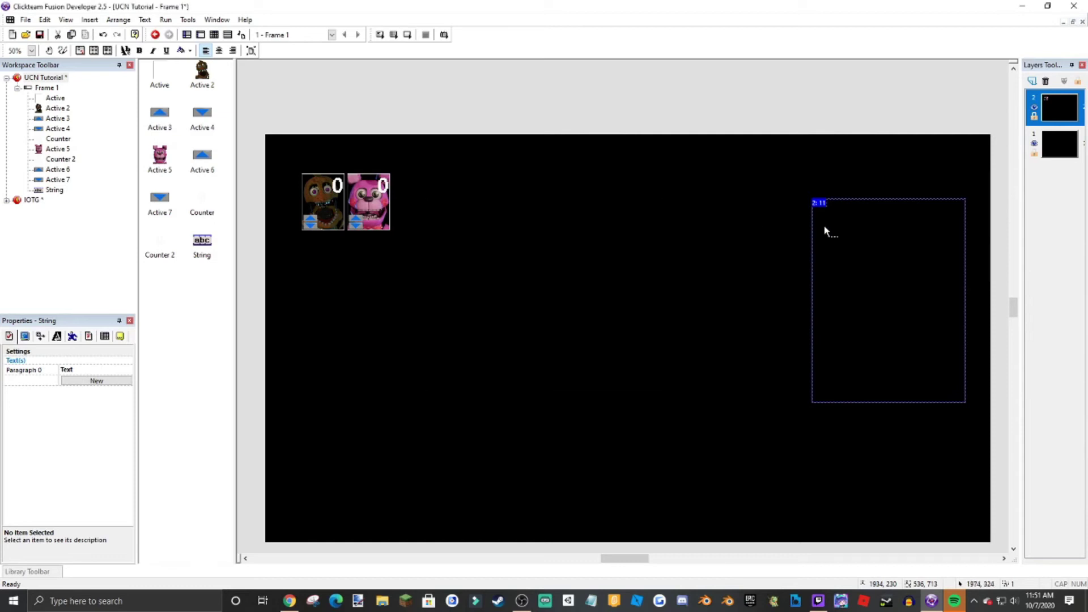
# - Replace the String object's text with "Click a characters icon to read their mechanic"
pyautogui.doubleClick(861, 223)
pyautogui.press('BackSpace')
pyautogui.press('BackSpace')
pyautogui.press('BackSpace')
pyautogui.press('BackSpace')
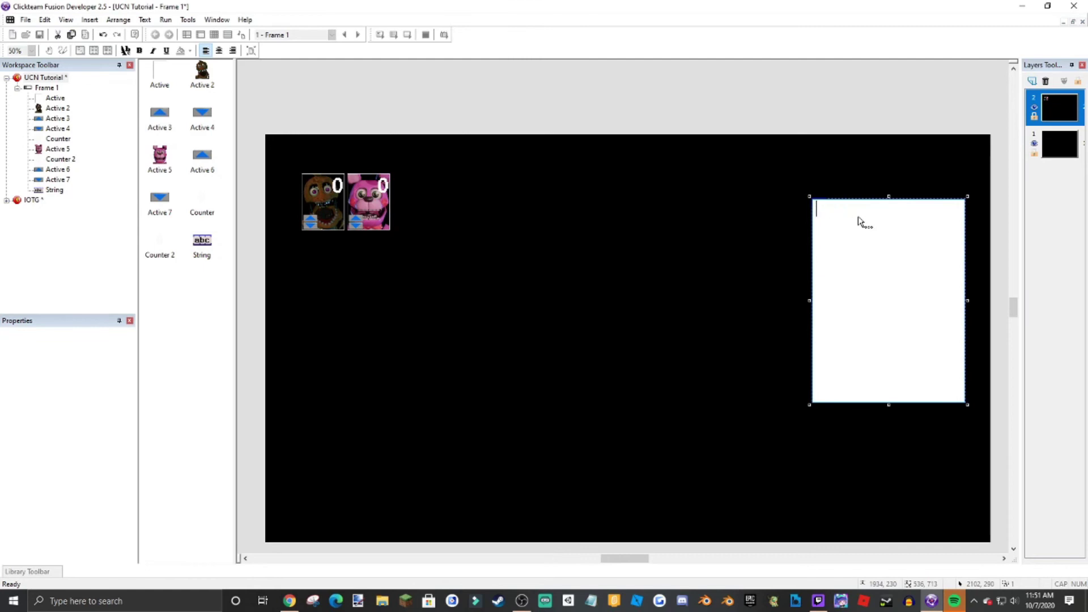
pyautogui.write('Click a characters icon to')
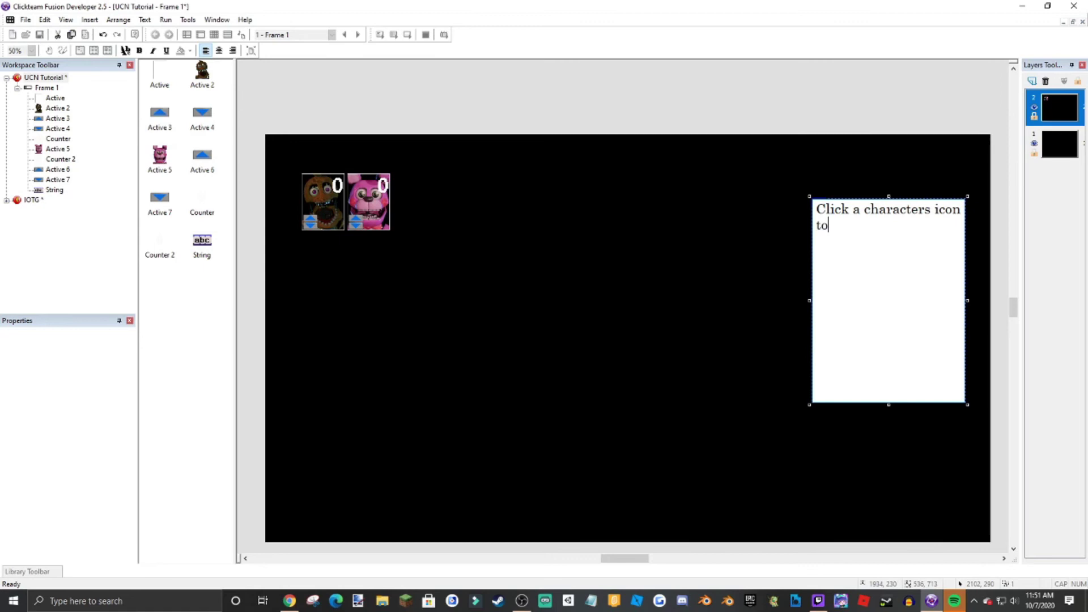
pyautogui.write(' read their mechanic')
pyautogui.press('Return')
pyautogui.click(738, 171)
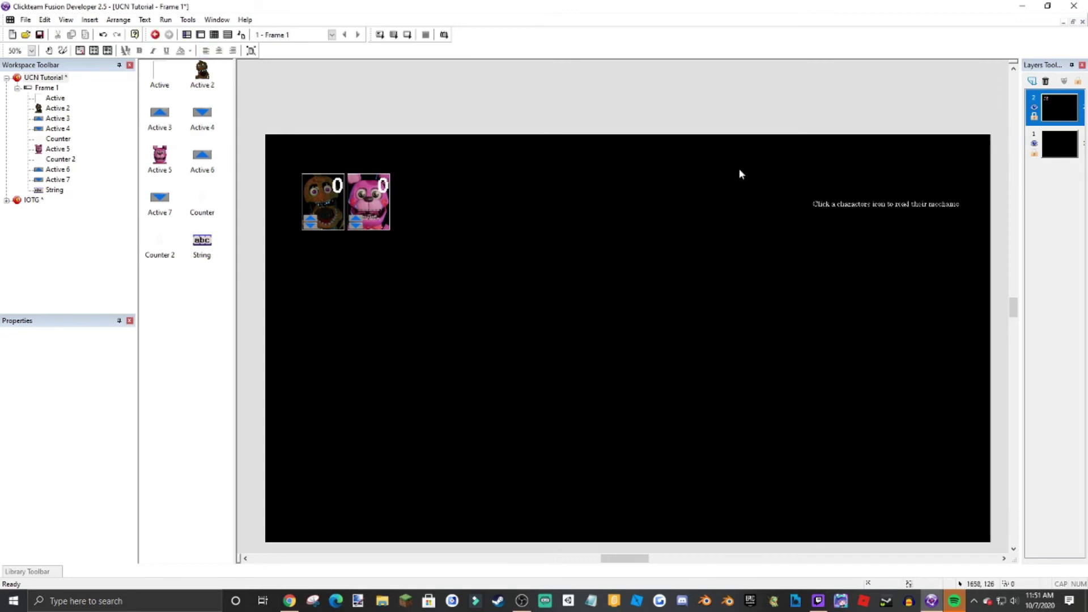
# - Add an exclamation mark to the end of the String text and test-run the frame
pyautogui.rightClick(926, 210)
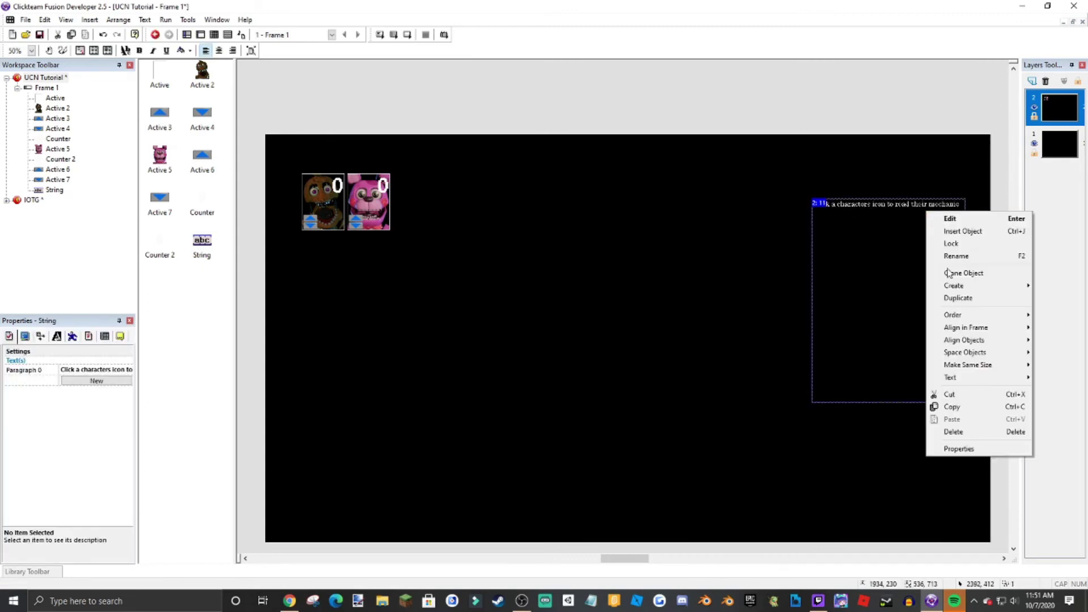
pyautogui.click(847, 250)
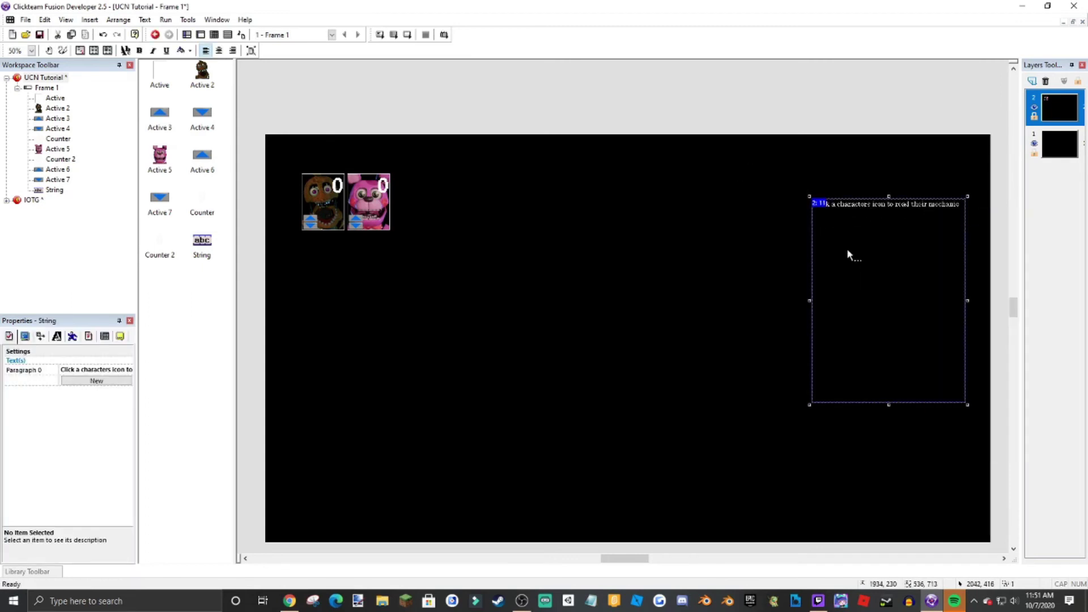
pyautogui.doubleClick(938, 209)
pyautogui.write('!')
pyautogui.click(780, 286)
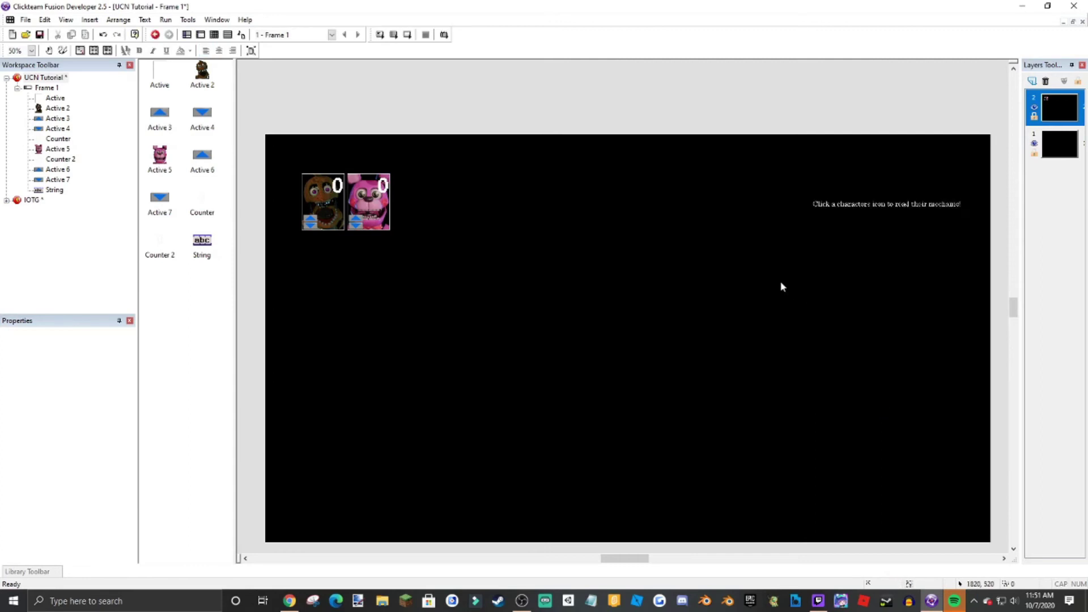
pyautogui.click(407, 34)
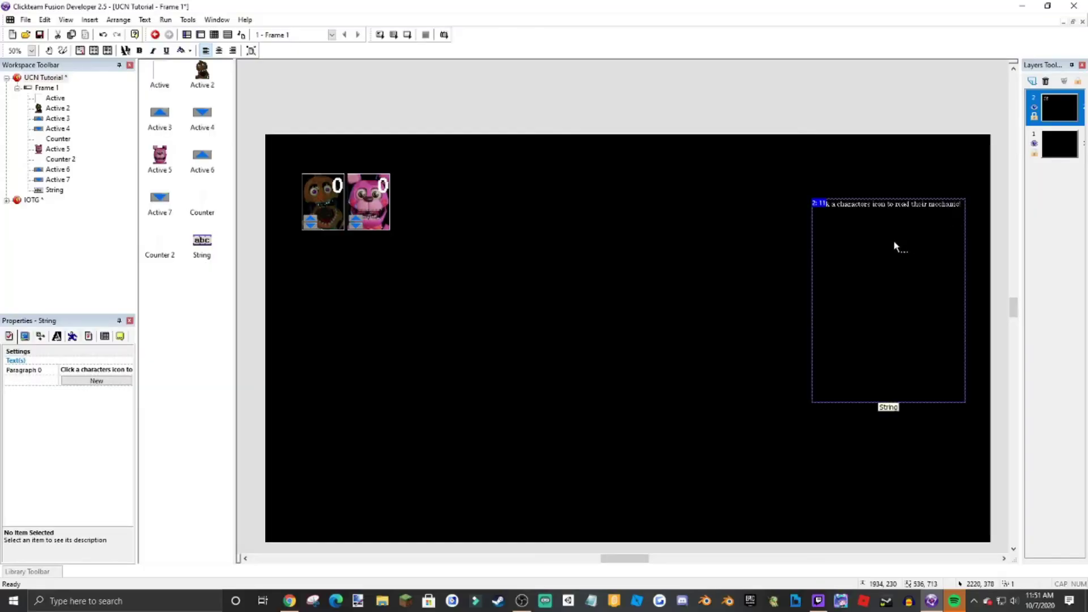
# - Enlarge the String object's font size to 24
pyautogui.rightClick(894, 243)
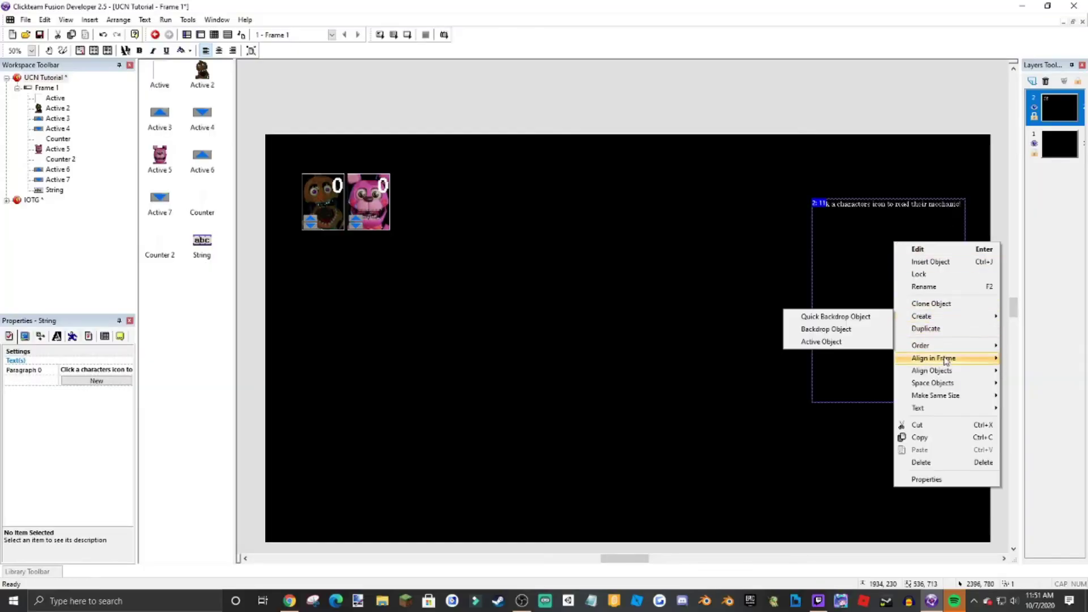
pyautogui.moveTo(955, 409)
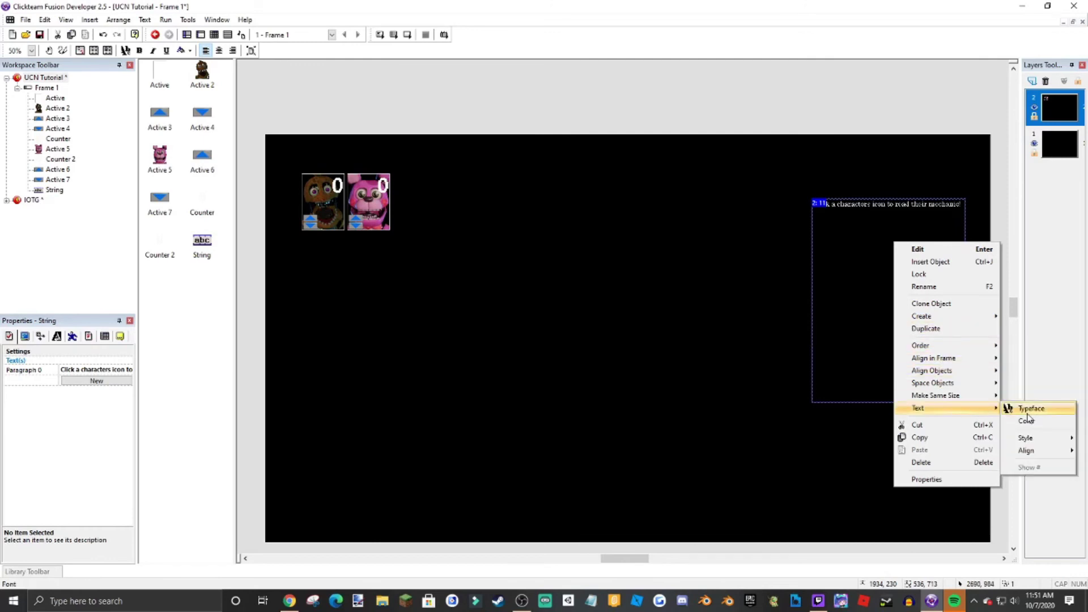
pyautogui.click(1019, 408)
pyautogui.click(589, 263)
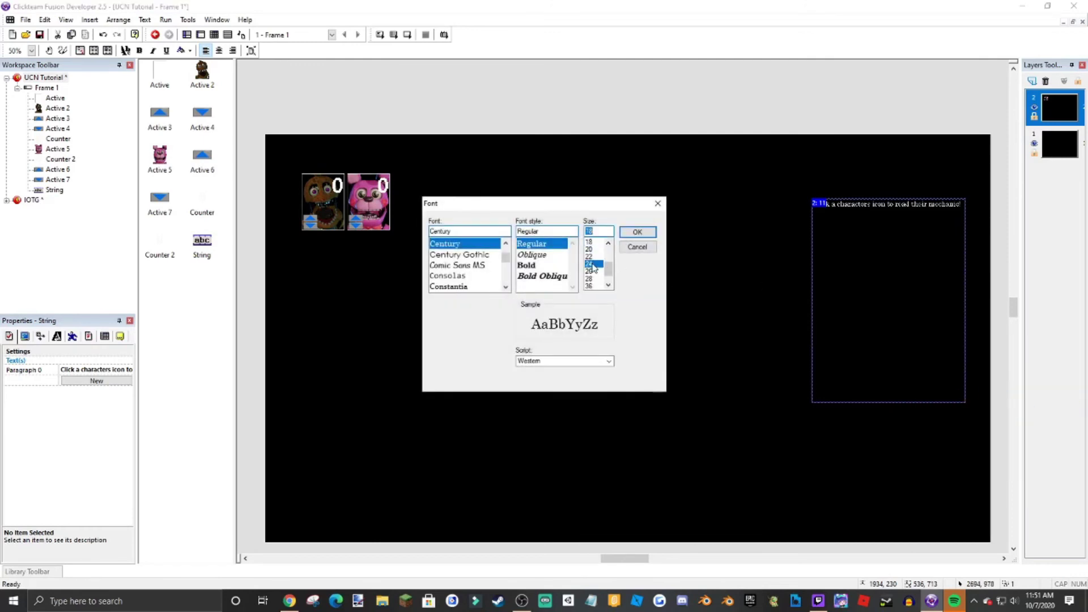
pyautogui.click(637, 231)
# - Try other typefaces for the String object, settle on Bahnschrift in Condensed style, and test-run the frame
pyautogui.rightClick(858, 228)
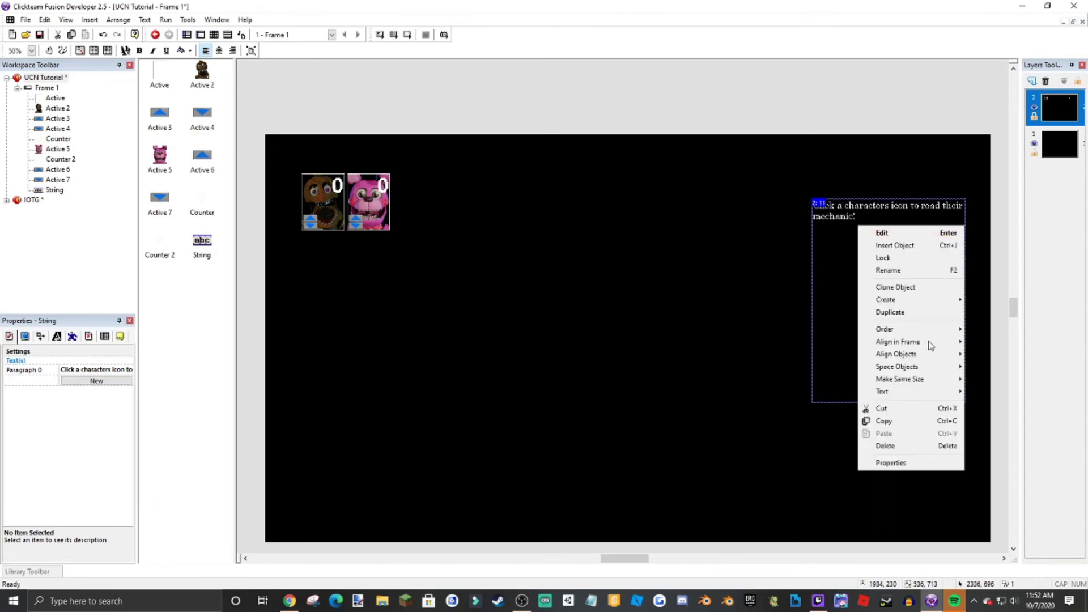
pyautogui.moveTo(929, 392)
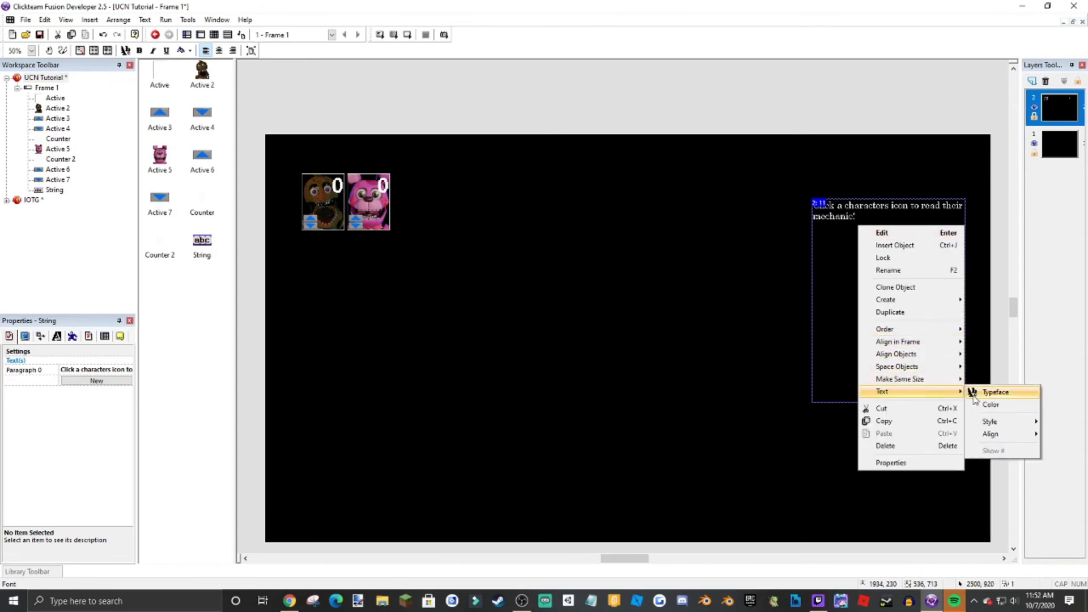
pyautogui.click(973, 395)
pyautogui.scroll(3, 476, 285)
pyautogui.click(468, 276)
pyautogui.scroll(3, 465, 269)
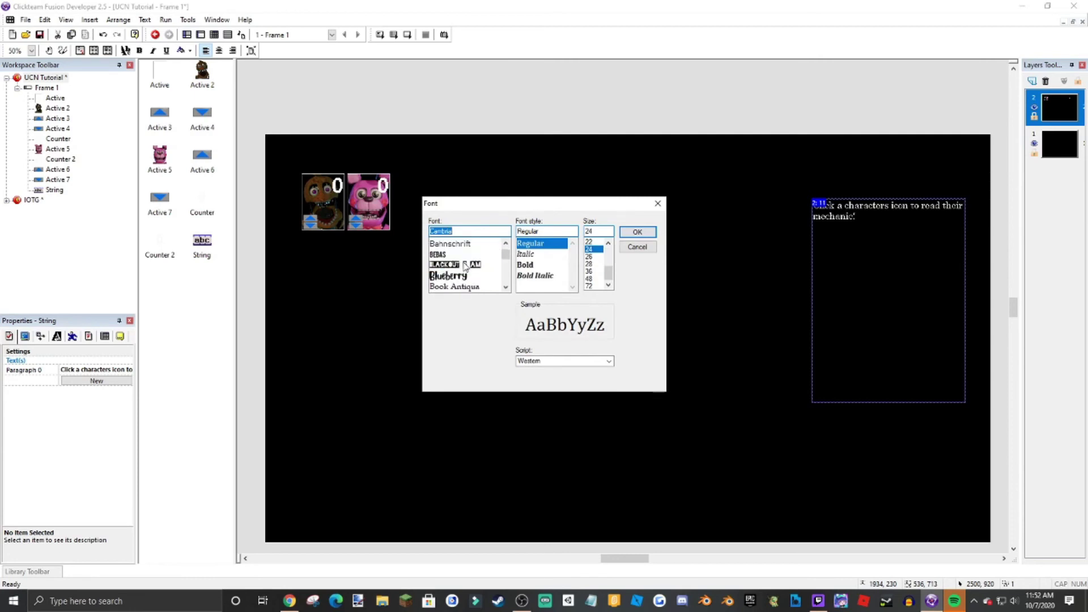
pyautogui.scroll(1, 463, 262)
pyautogui.click(459, 266)
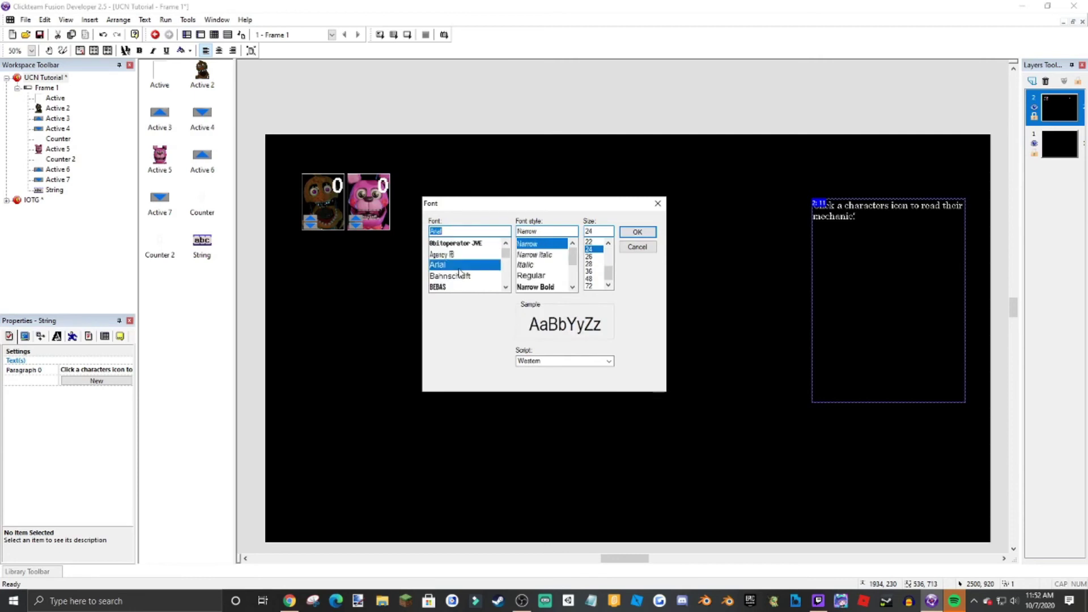
pyautogui.scroll(1, 460, 271)
pyautogui.scroll(-3, 456, 261)
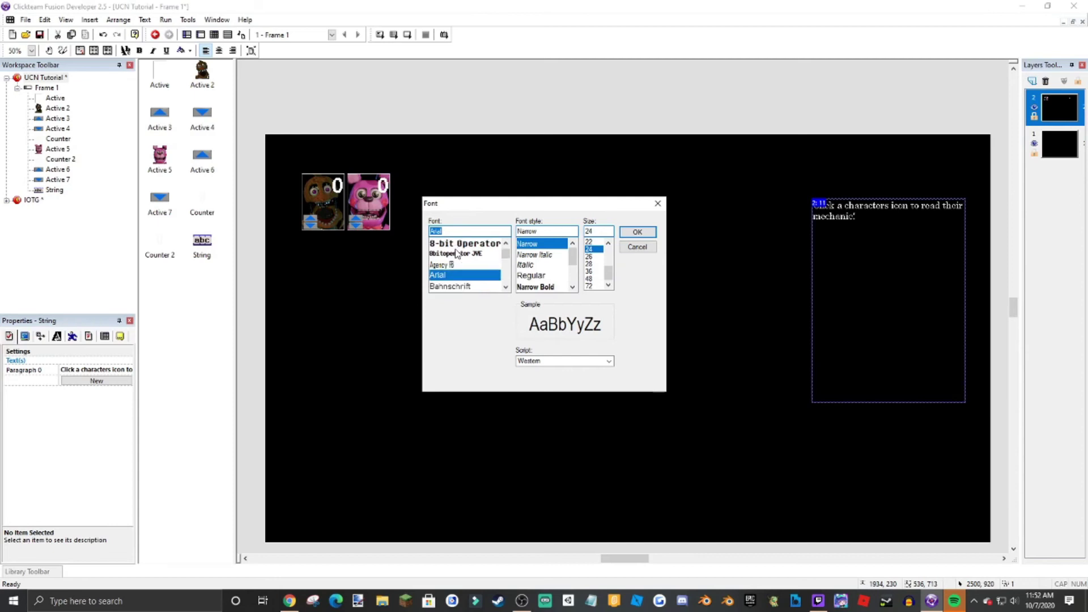
pyautogui.click(451, 245)
pyautogui.scroll(1, 452, 258)
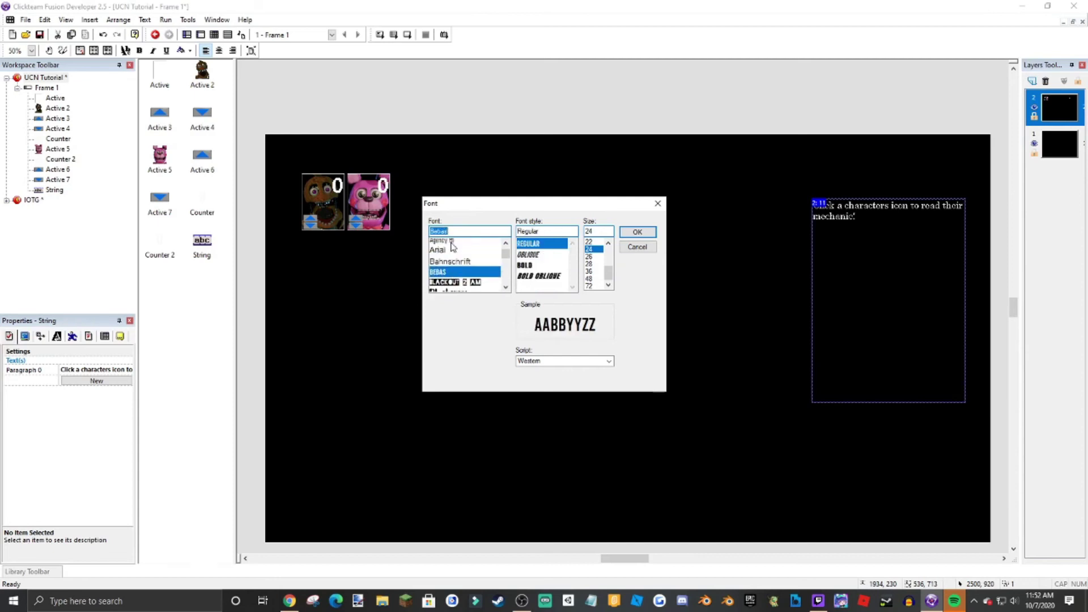
pyautogui.click(451, 266)
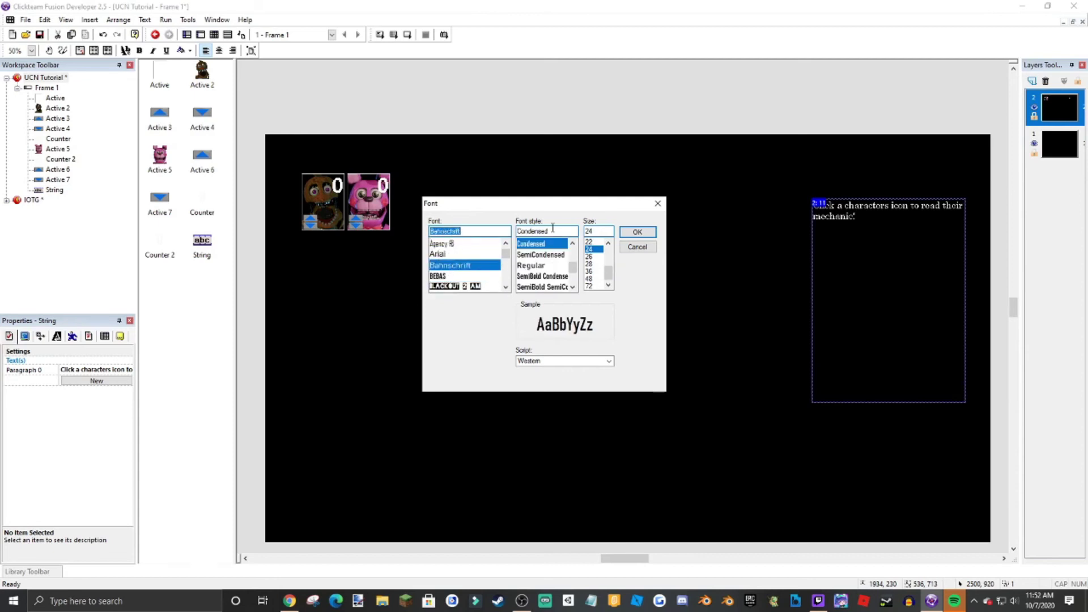
pyautogui.click(635, 232)
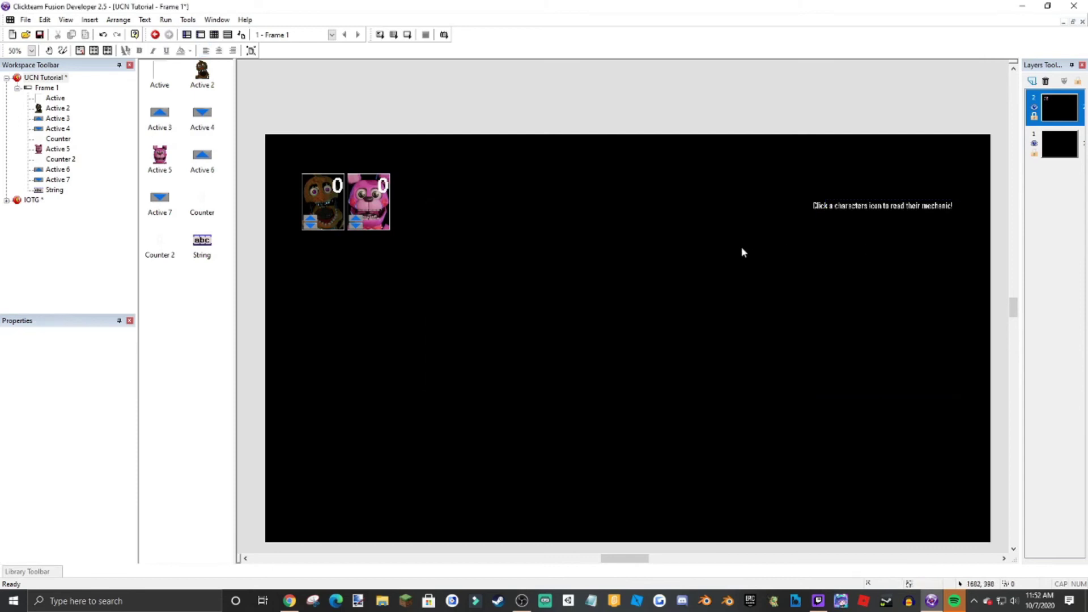
pyautogui.click(397, 32)
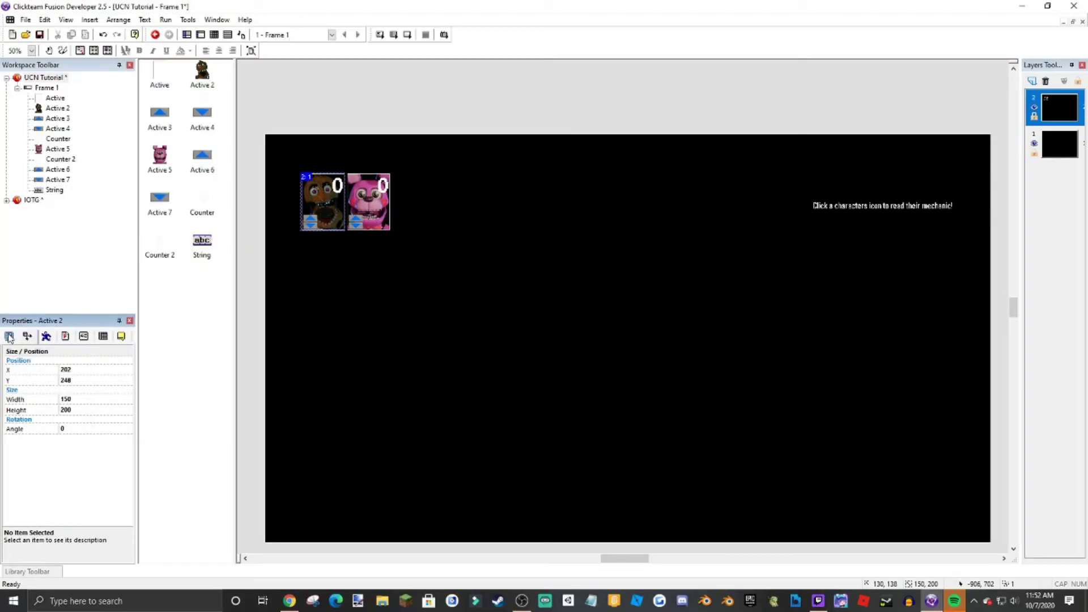
# - Add one new alterable value to each of the two character portraits, Active 2 and Active 5
pyautogui.click(9, 337)
pyautogui.click(67, 337)
pyautogui.click(86, 340)
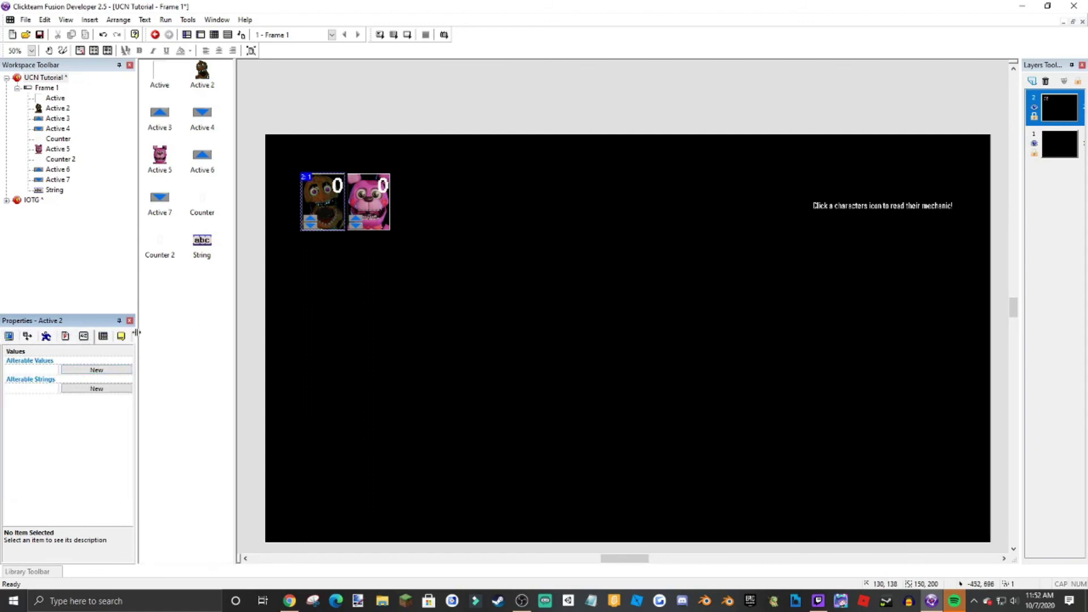
pyautogui.click(106, 370)
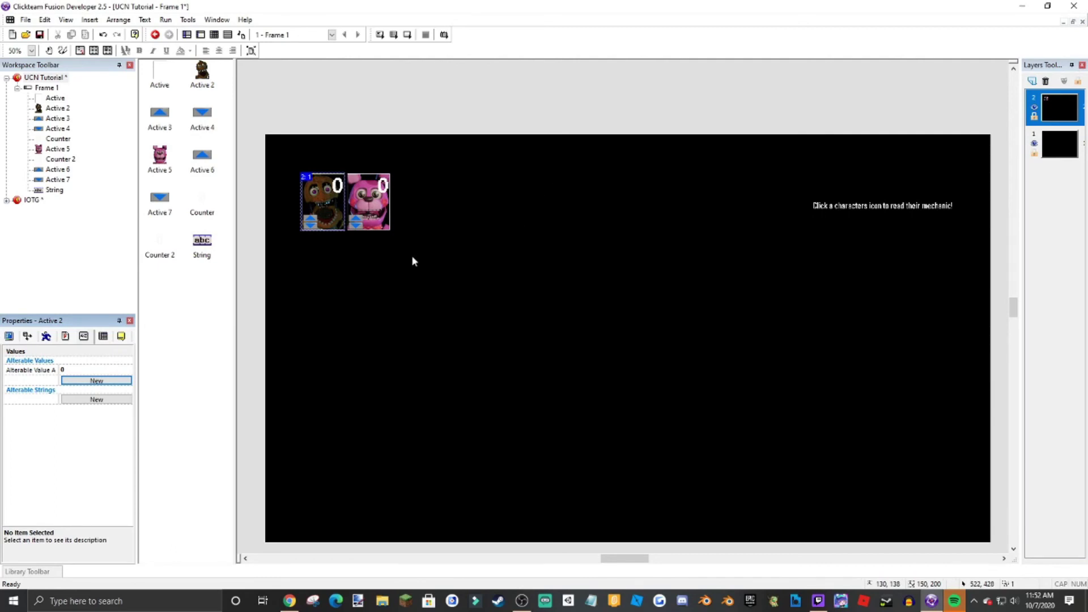
pyautogui.click(380, 202)
pyautogui.click(99, 369)
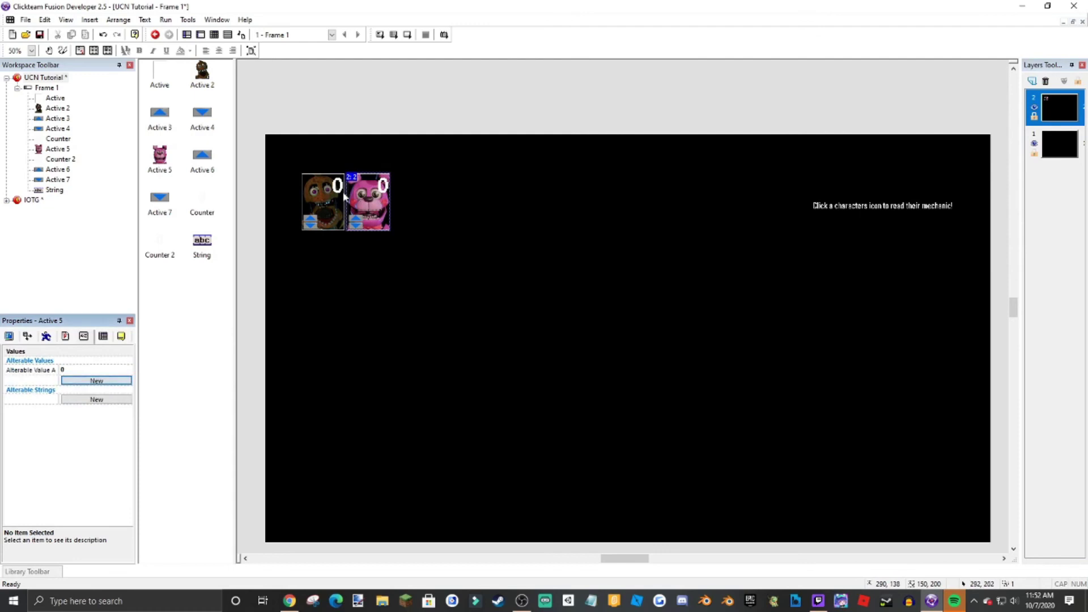
# - Rename the alterable value of both character portraits, Active 2 and Active 5, to mech
pyautogui.click(324, 199)
pyautogui.doubleClick(26, 370)
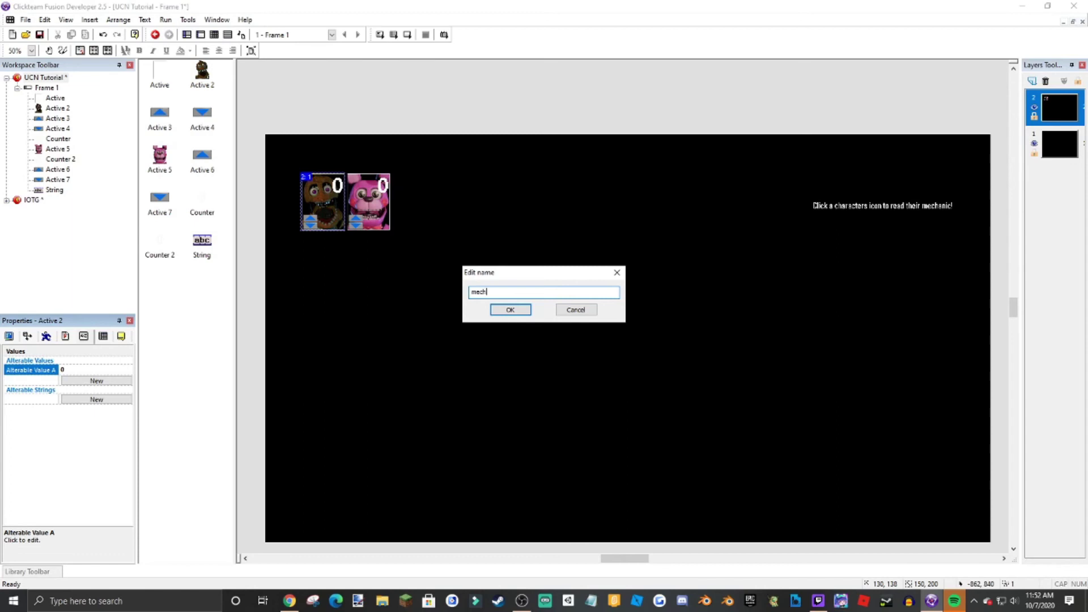
pyautogui.write('mech')
pyautogui.press('Return')
pyautogui.click(368, 199)
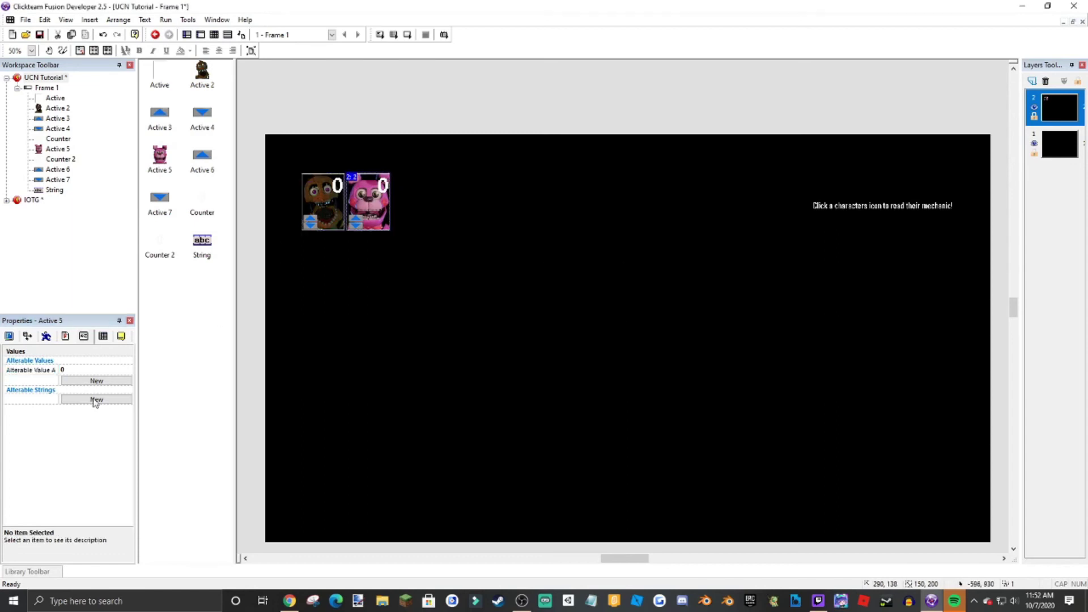
pyautogui.click(50, 371)
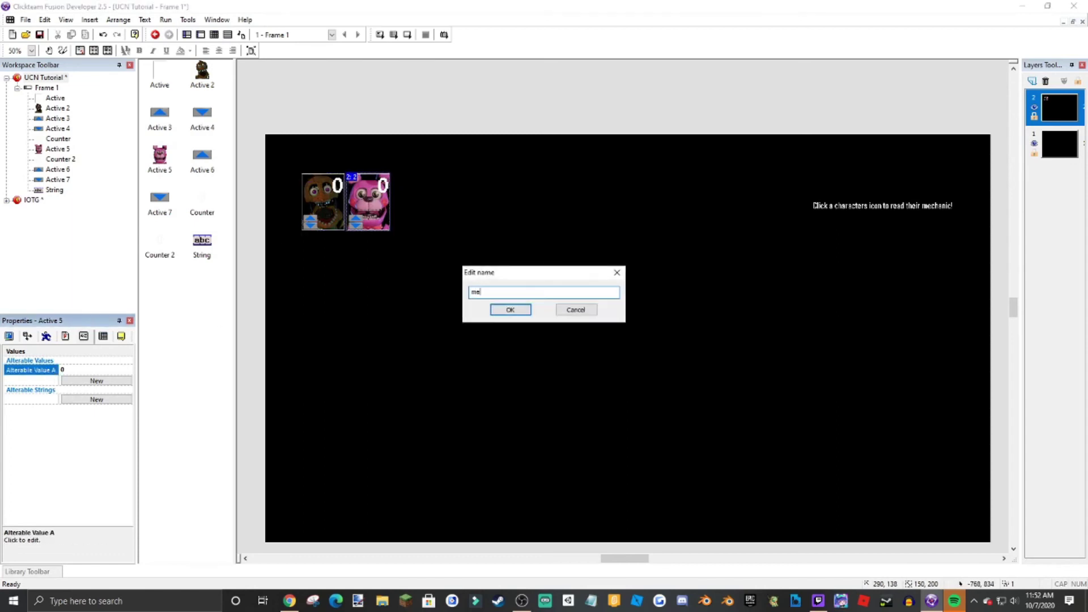
pyautogui.press('Return')
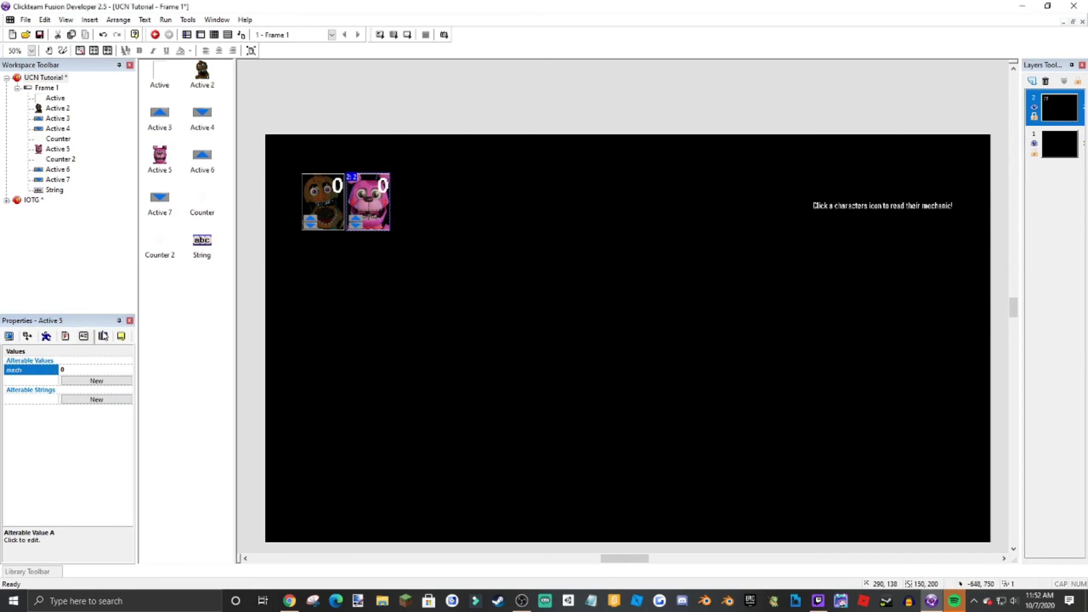
pyautogui.click(397, 211)
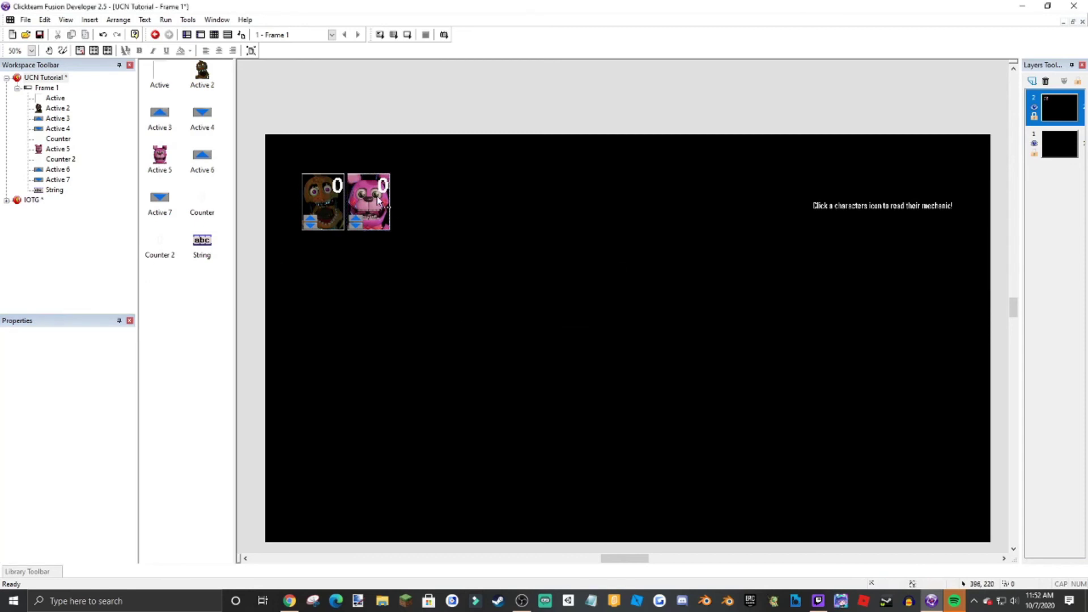
# - Examine the first portrait's alterable values and the event list in the Home frame of the IOTG project
pyautogui.click(320, 206)
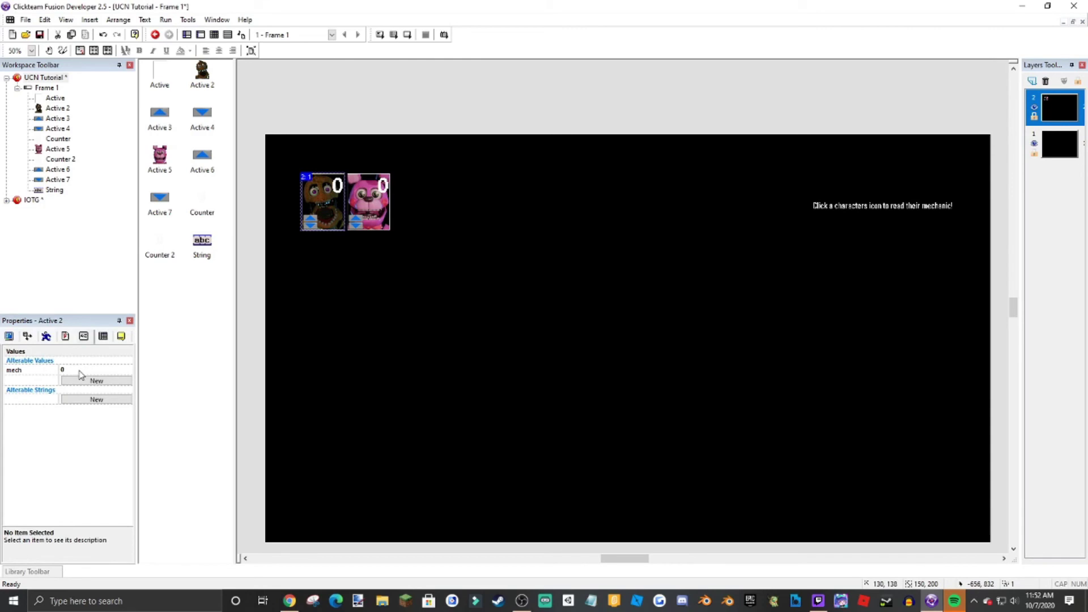
pyautogui.doubleClick(32, 199)
pyautogui.doubleClick(173, 99)
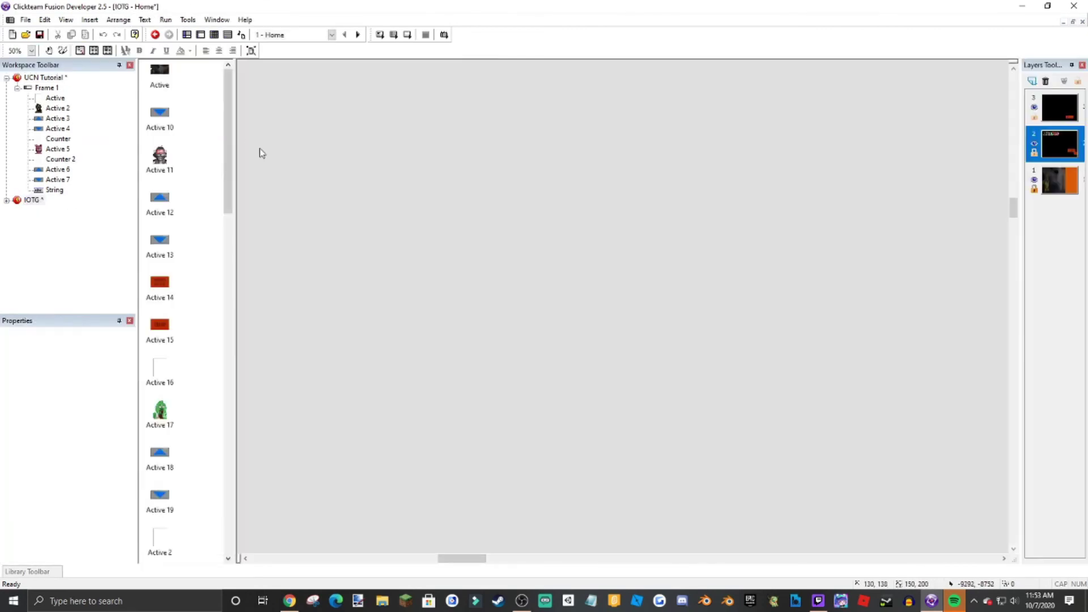
pyautogui.moveTo(345, 182); pyautogui.dragTo(507, 326, button='middle')
pyautogui.moveTo(1013, 208); pyautogui.dragTo(1011, 327)
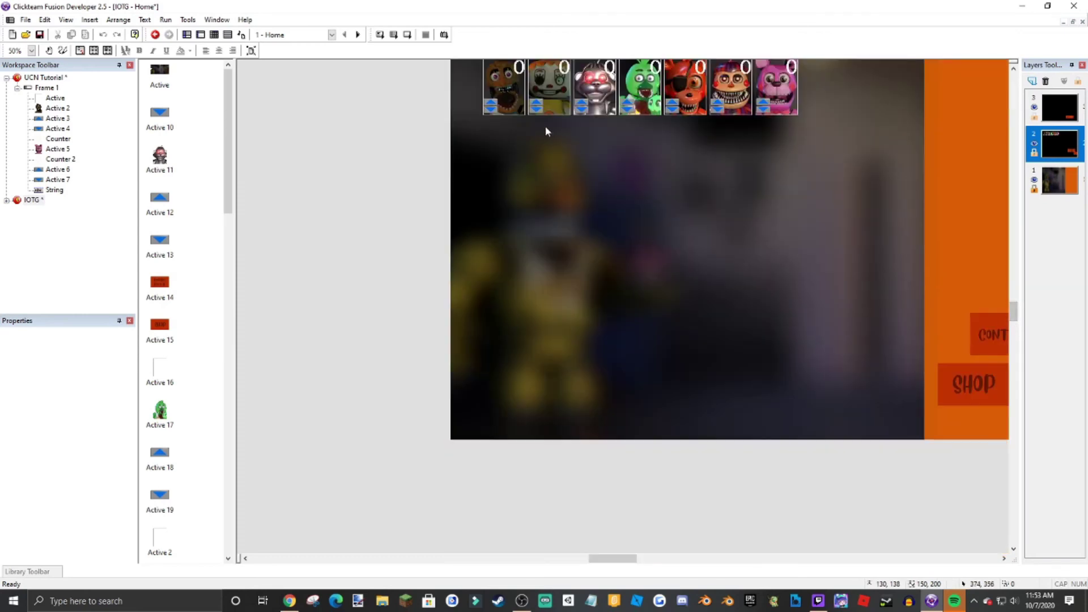
pyautogui.click(508, 96)
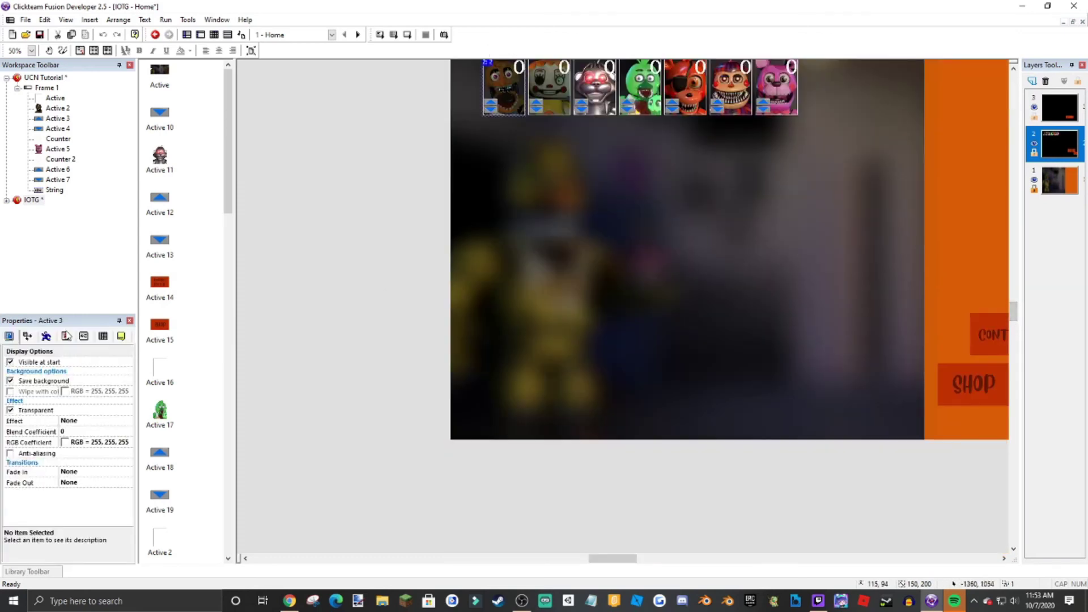
pyautogui.click(65, 335)
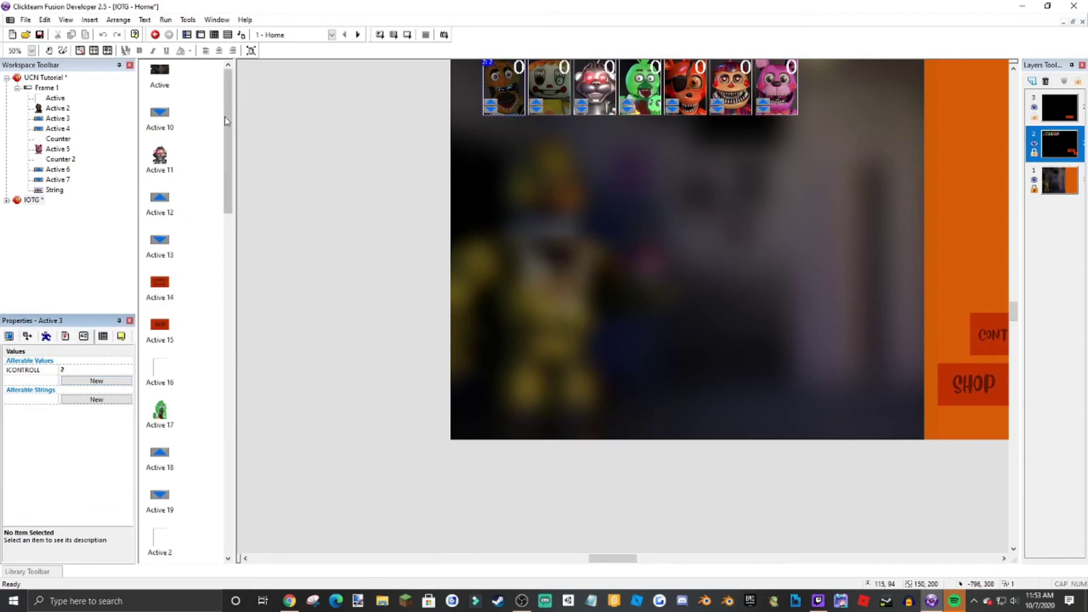
pyautogui.click(214, 35)
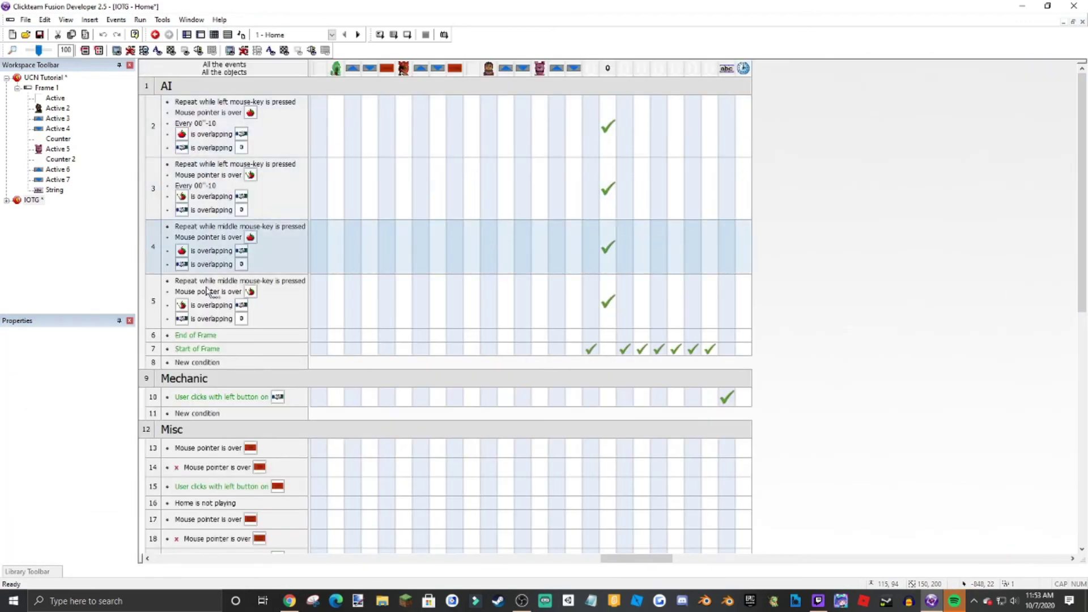
# - Return to Frame 1 of UCN Tutorial, edit Active 2's mech value, and set Active 5's mech value to 3
pyautogui.doubleClick(45, 77)
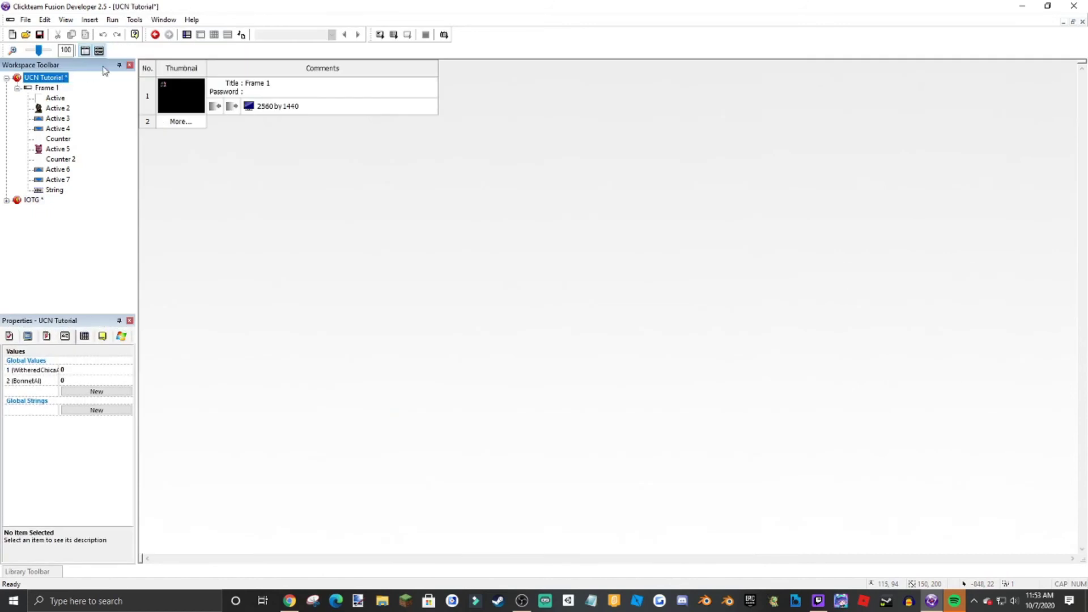
pyautogui.click(201, 35)
pyautogui.click(216, 36)
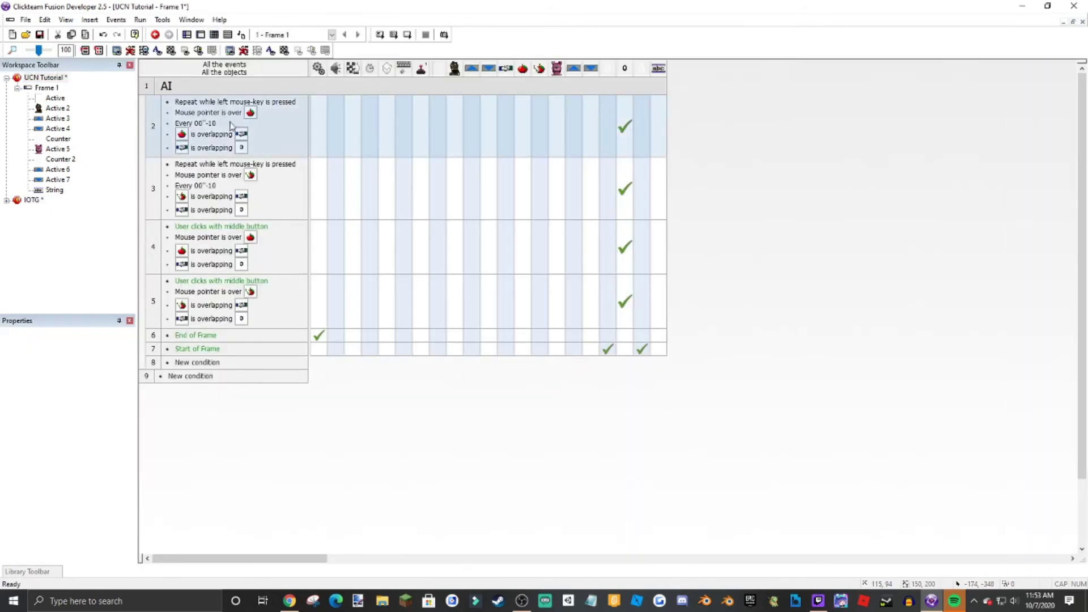
pyautogui.click(201, 34)
pyautogui.click(313, 198)
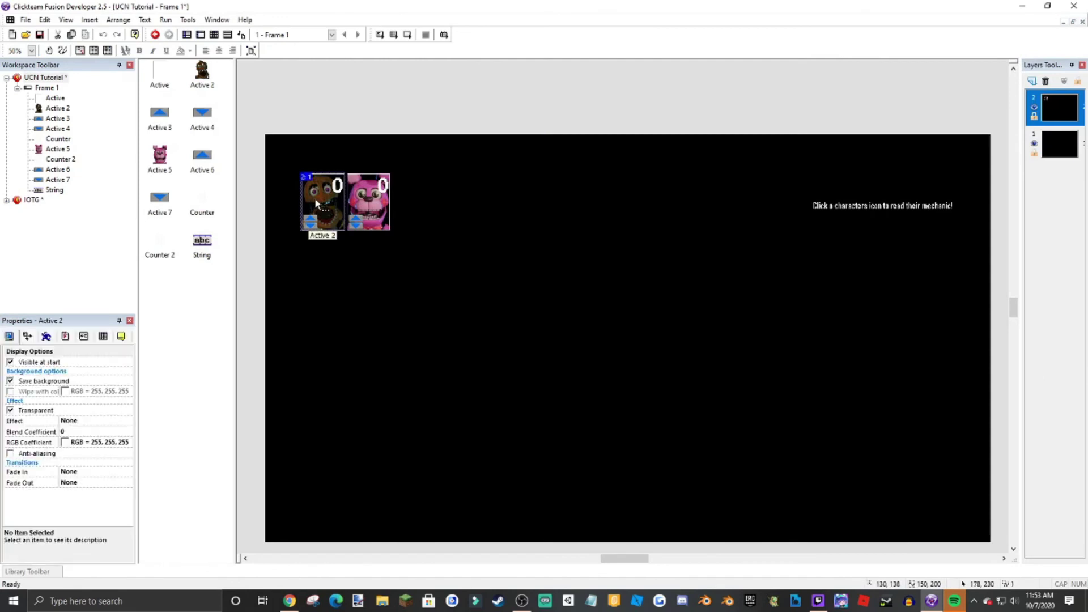
pyautogui.click(84, 336)
pyautogui.click(78, 372)
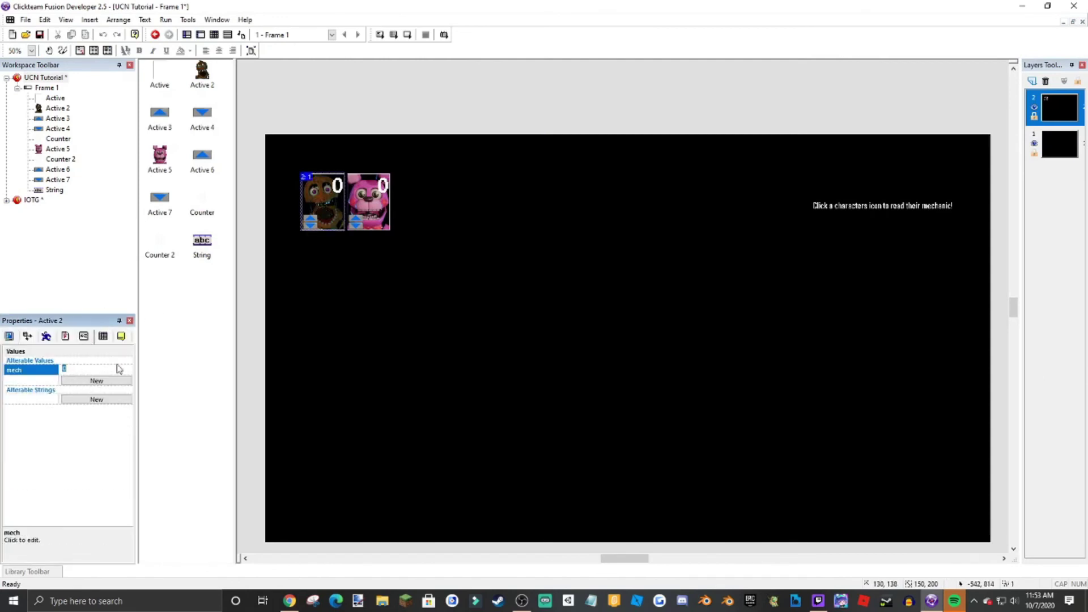
pyautogui.click(371, 199)
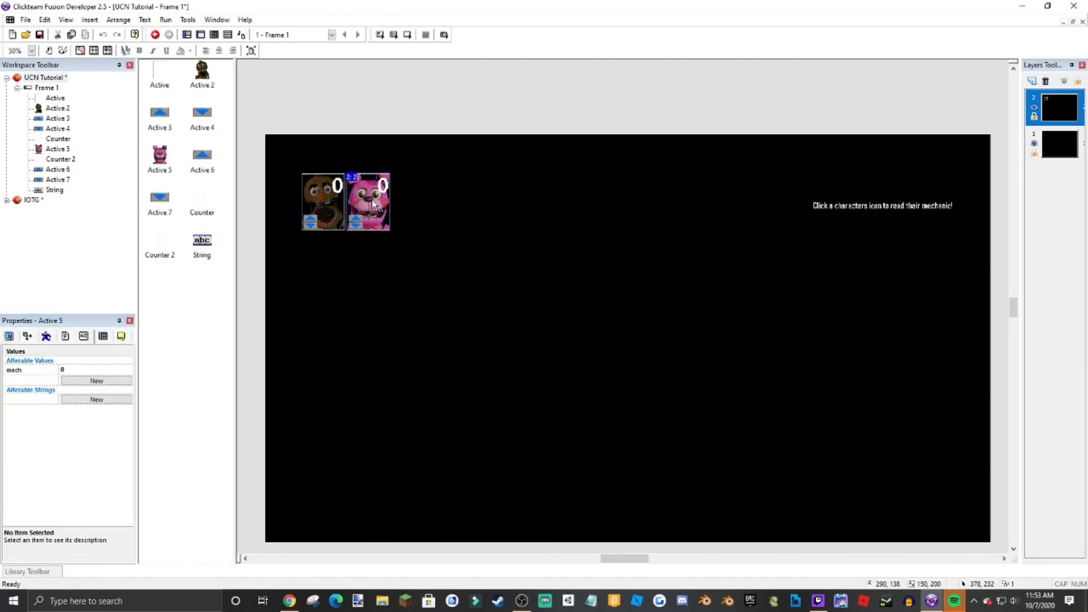
pyautogui.click(76, 370)
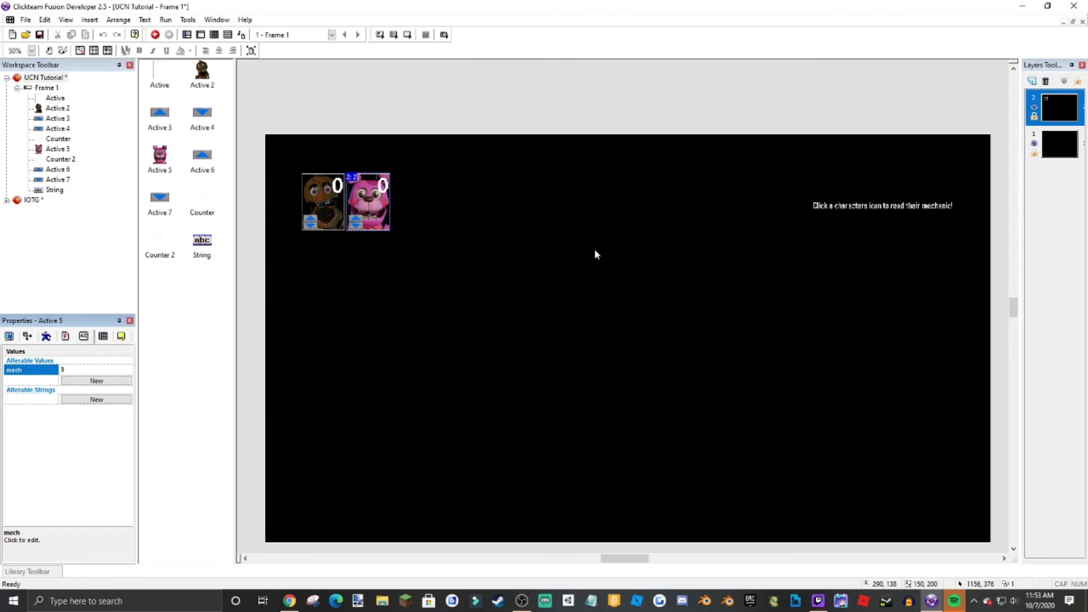
# - Move the String object up to about X 1930, Y 96 in the frame
pyautogui.moveTo(856, 245); pyautogui.dragTo(855, 206)
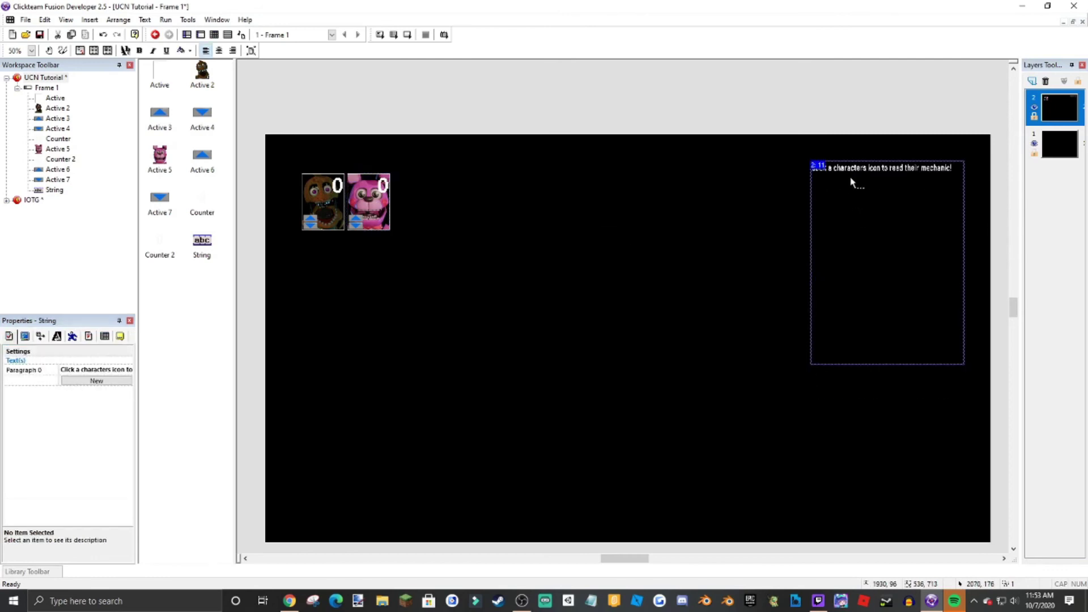
pyautogui.click(842, 126)
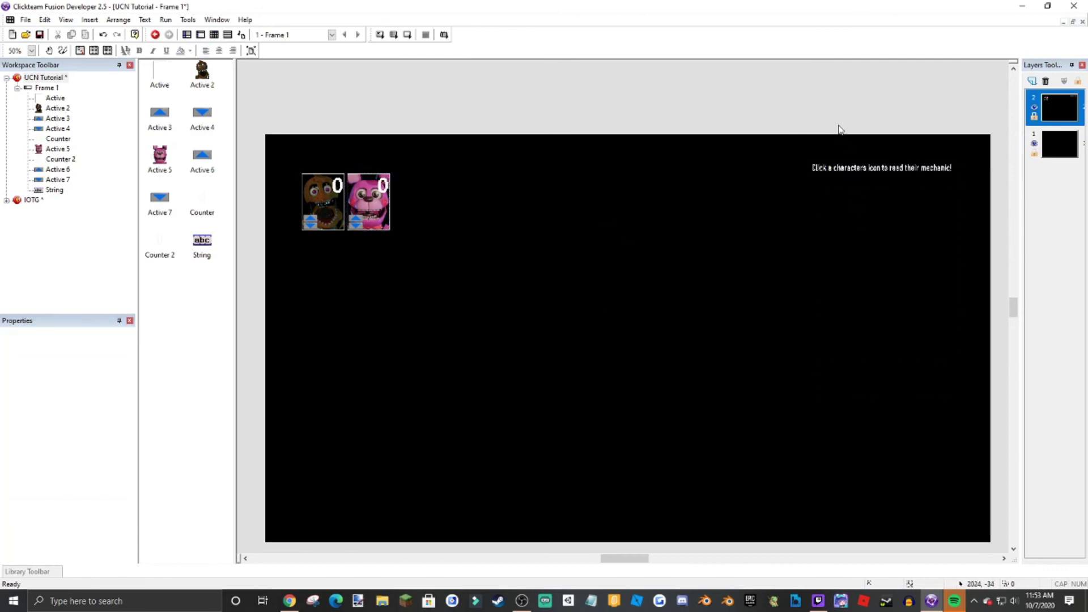
# - Add an event to the AI group with the condition that the user single-clicks with the left button on Group Friends
pyautogui.click(214, 34)
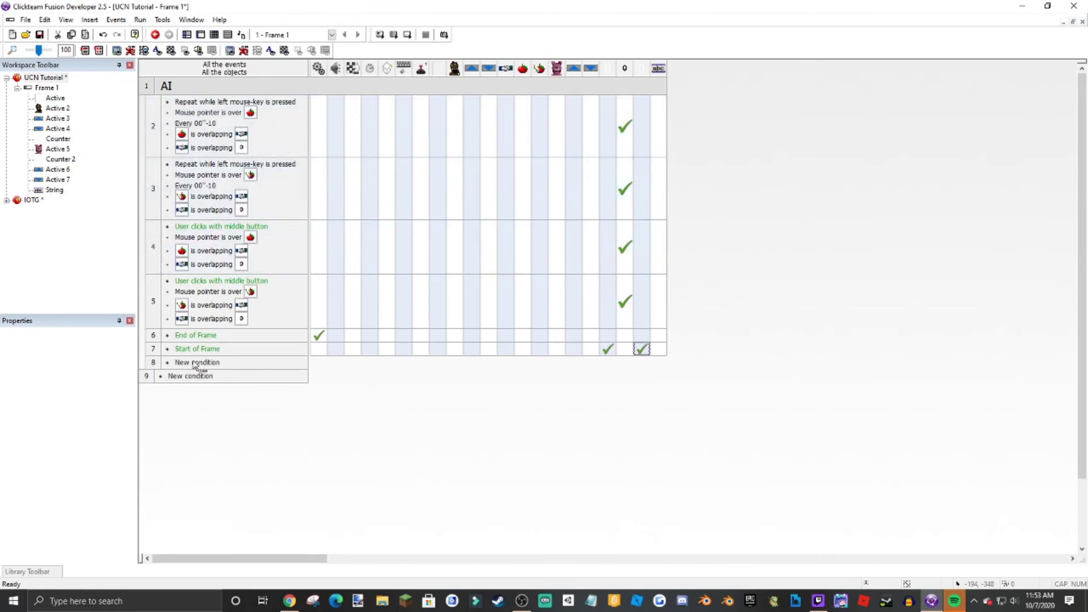
pyautogui.doubleClick(196, 363)
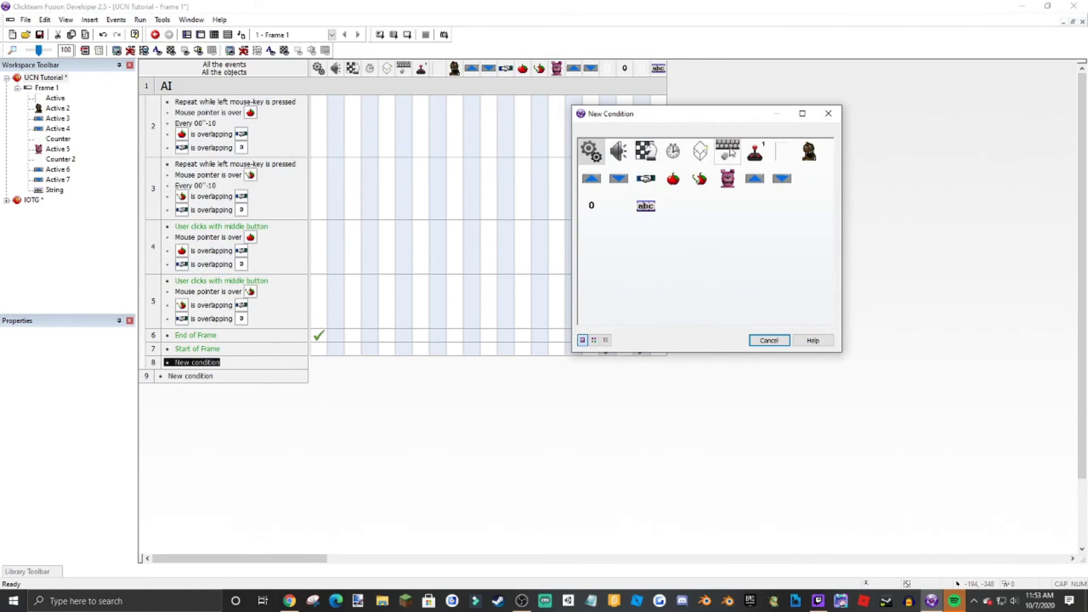
pyautogui.click(729, 151)
pyautogui.moveTo(762, 169)
pyautogui.click(853, 230)
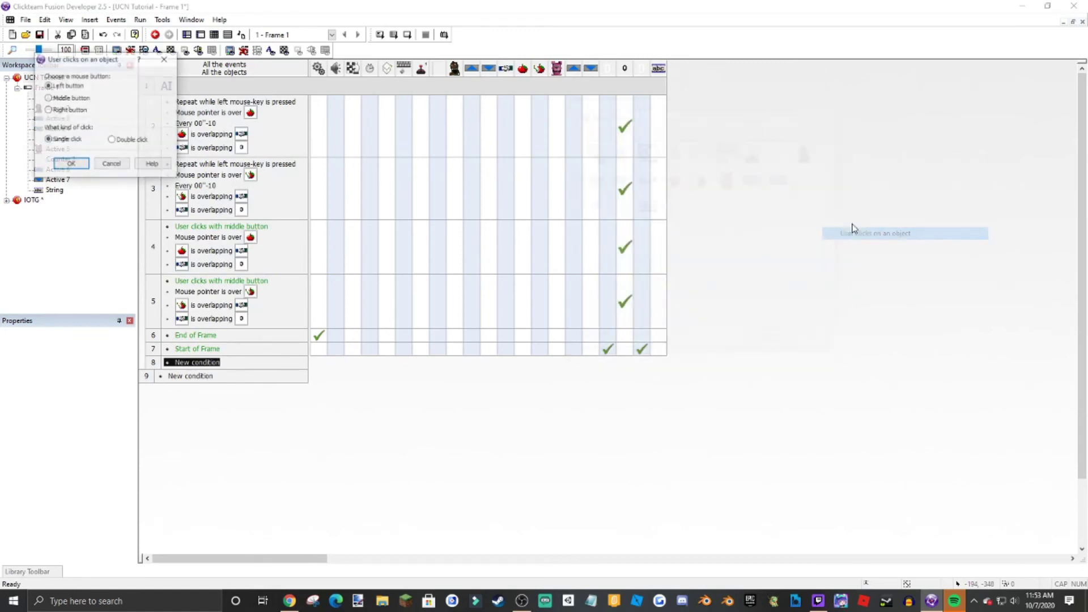
pyautogui.click(62, 164)
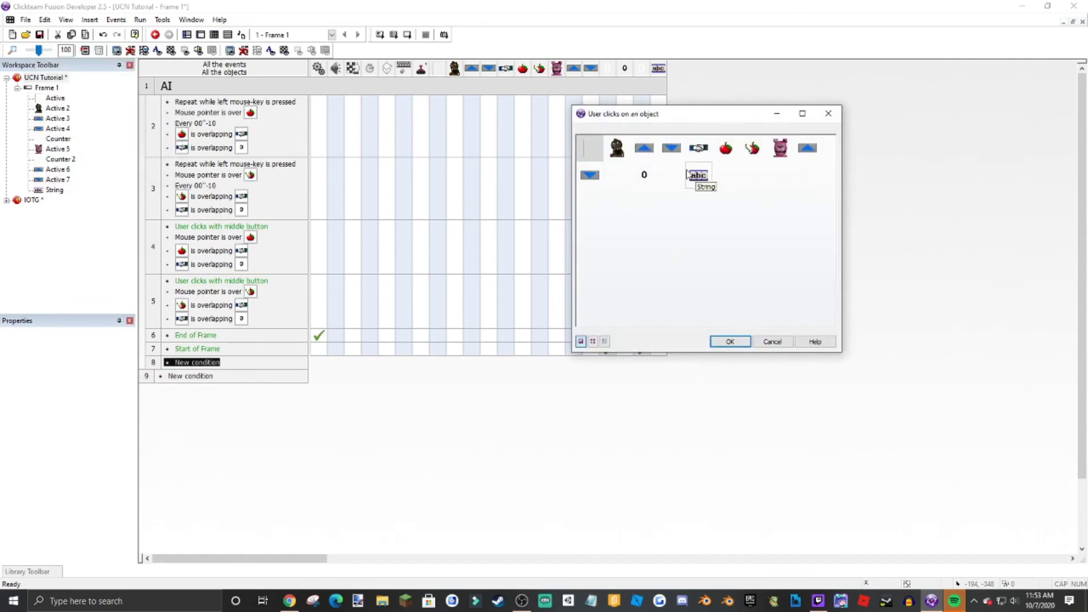
pyautogui.click(698, 158)
pyautogui.click(729, 342)
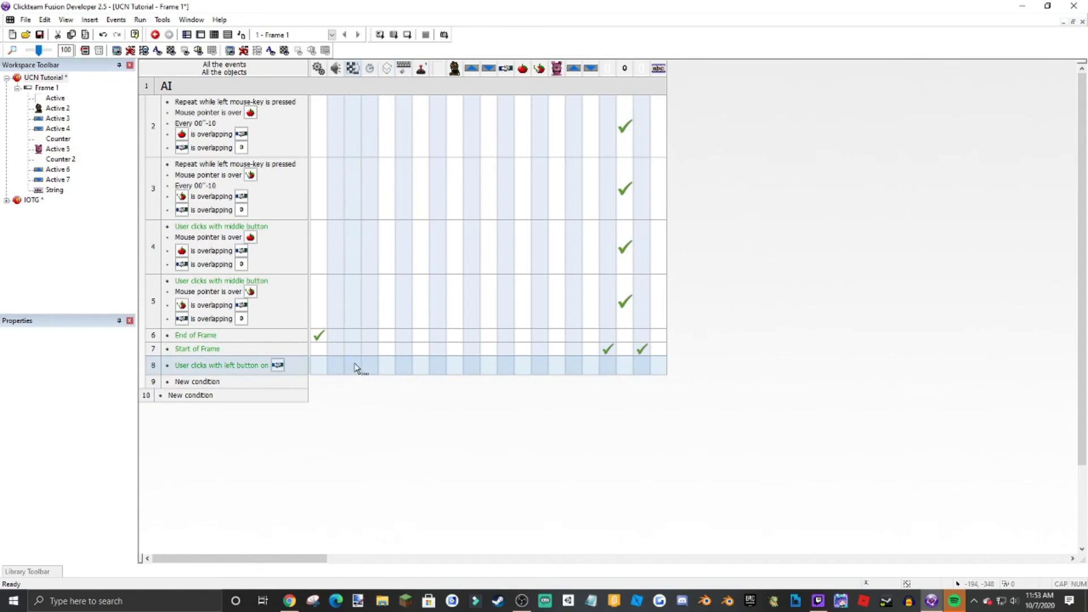
# - Start a calculated Set paragraph action on the String object for the Group Friends event and clear the default expression
pyautogui.click(658, 366)
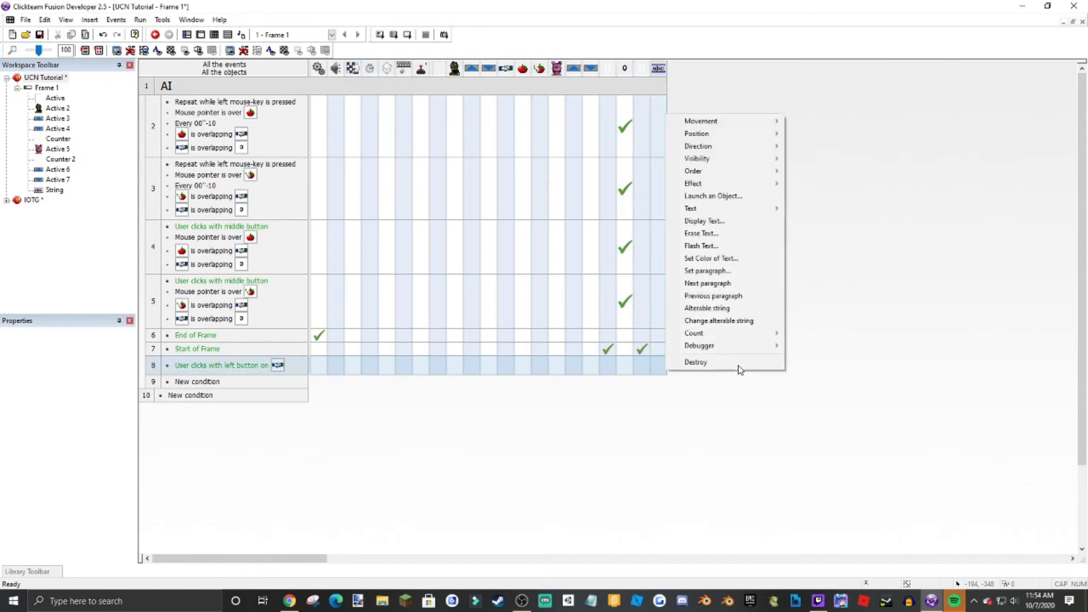
pyautogui.click(708, 272)
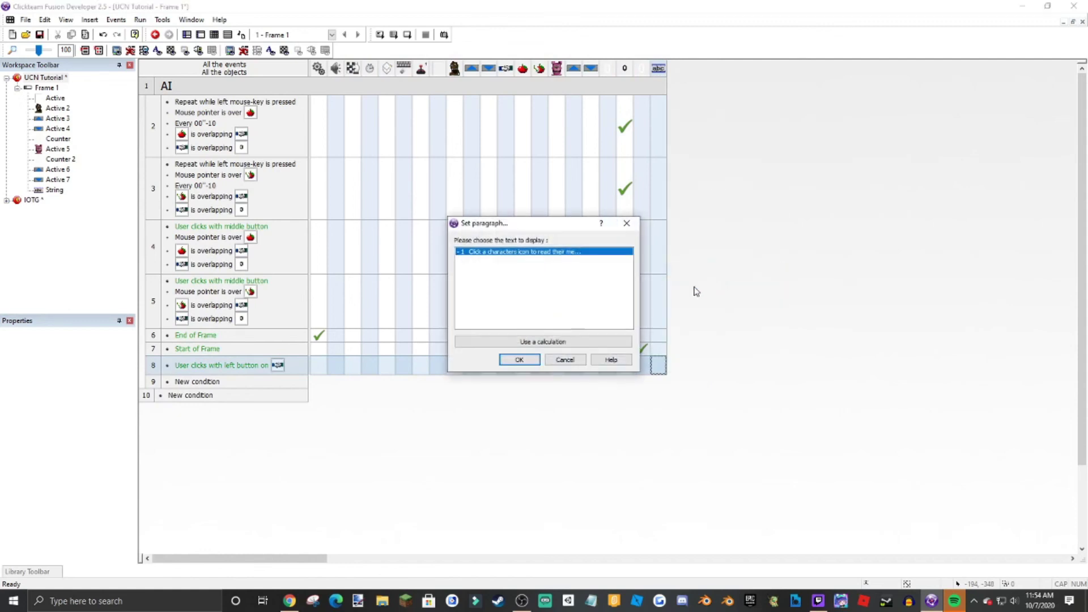
pyautogui.click(574, 342)
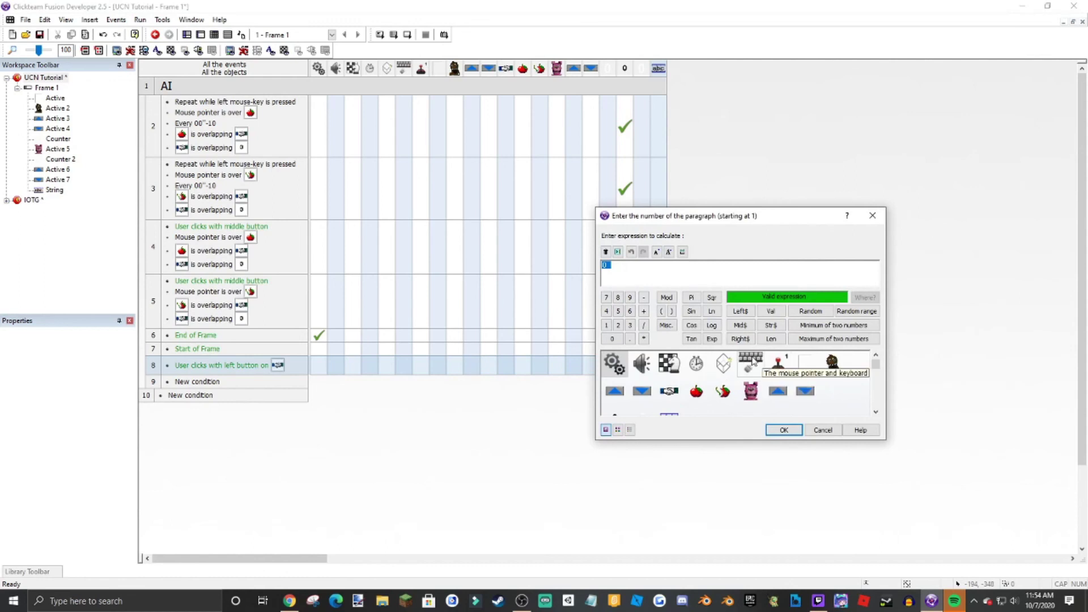
pyautogui.press('Delete')
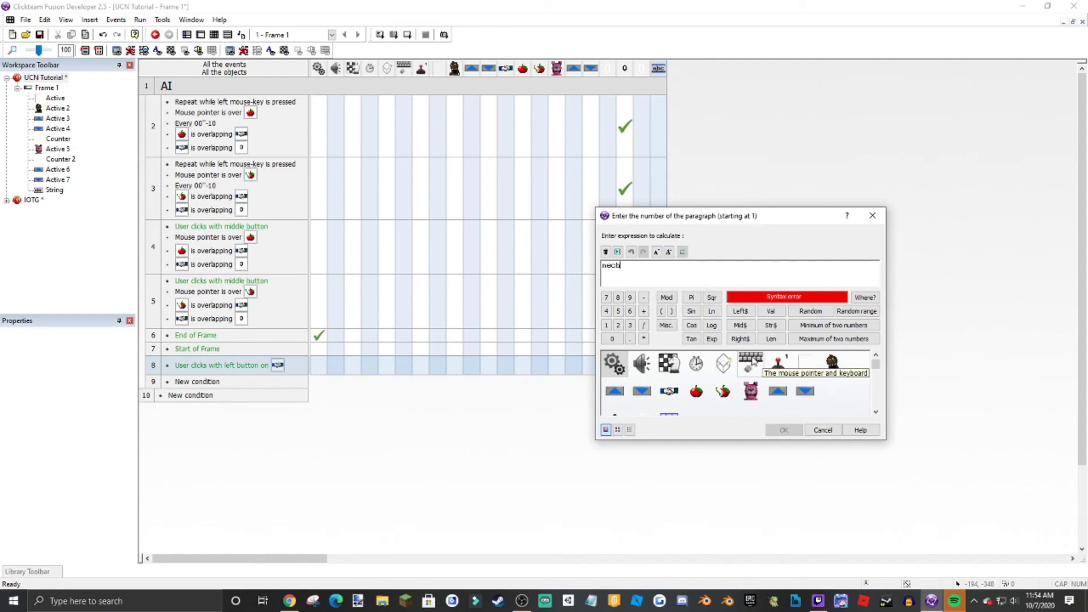
pyautogui.press('BackSpace')
pyautogui.press('BackSpace')
pyautogui.press('BackSpace')
pyautogui.press('BackSpace')
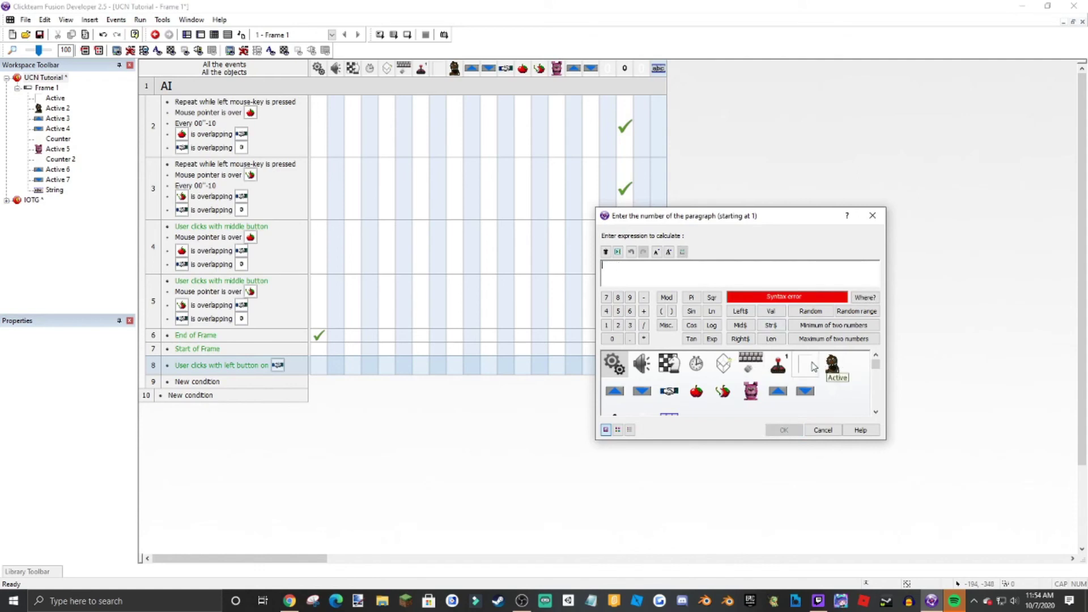
# - Set the paragraph number expression to mech( "Group Friends" ), retrieved from the group's alterable values
pyautogui.scroll(-2, 814, 367)
pyautogui.moveTo(875, 402); pyautogui.dragTo(874, 368)
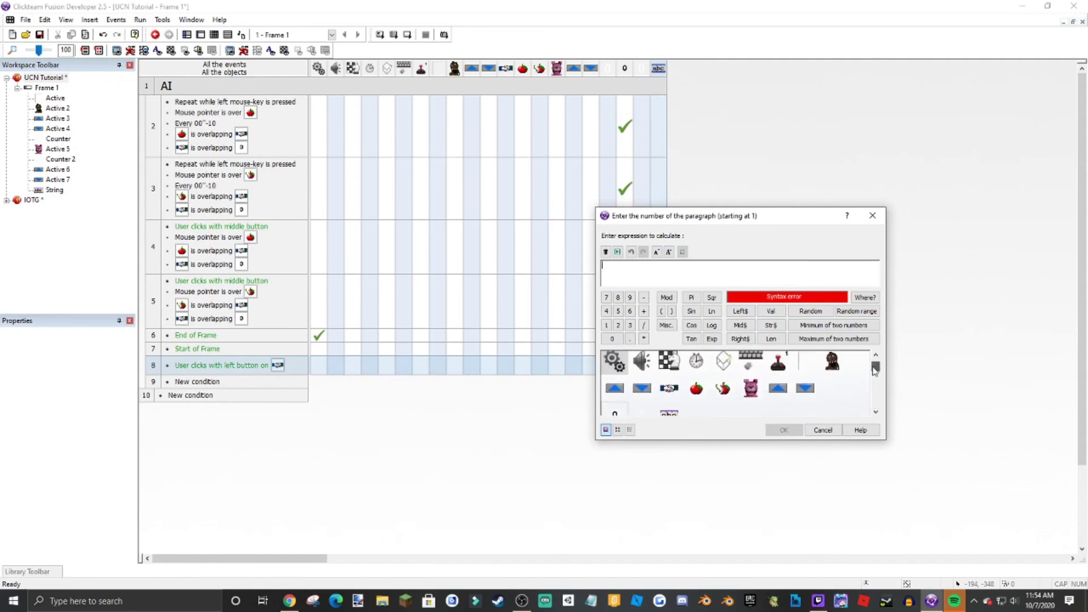
pyautogui.click(669, 387)
pyautogui.moveTo(728, 449)
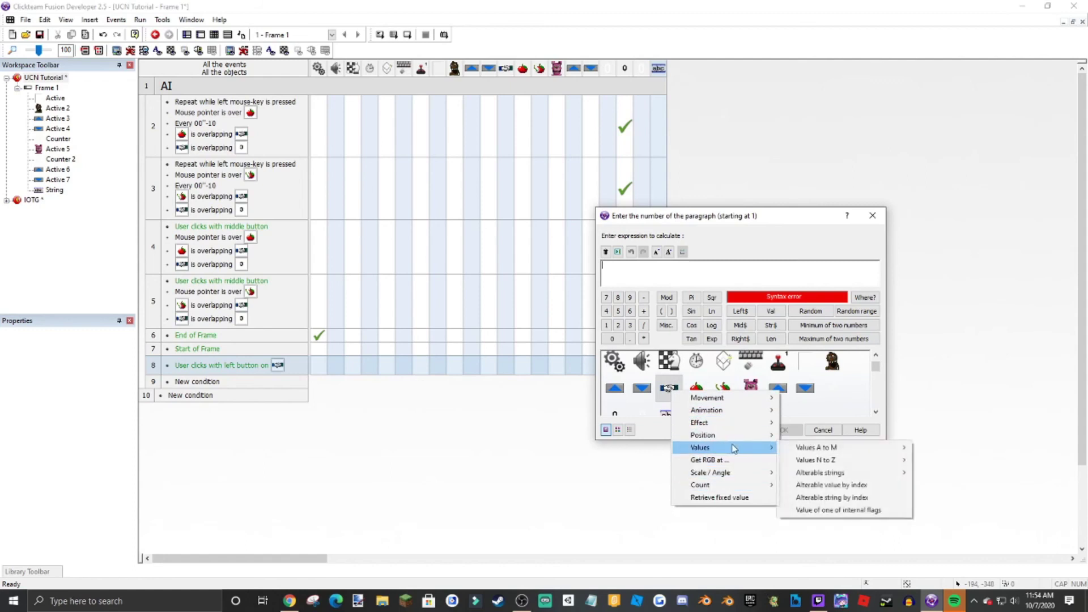
pyautogui.moveTo(807, 448)
pyautogui.click(949, 448)
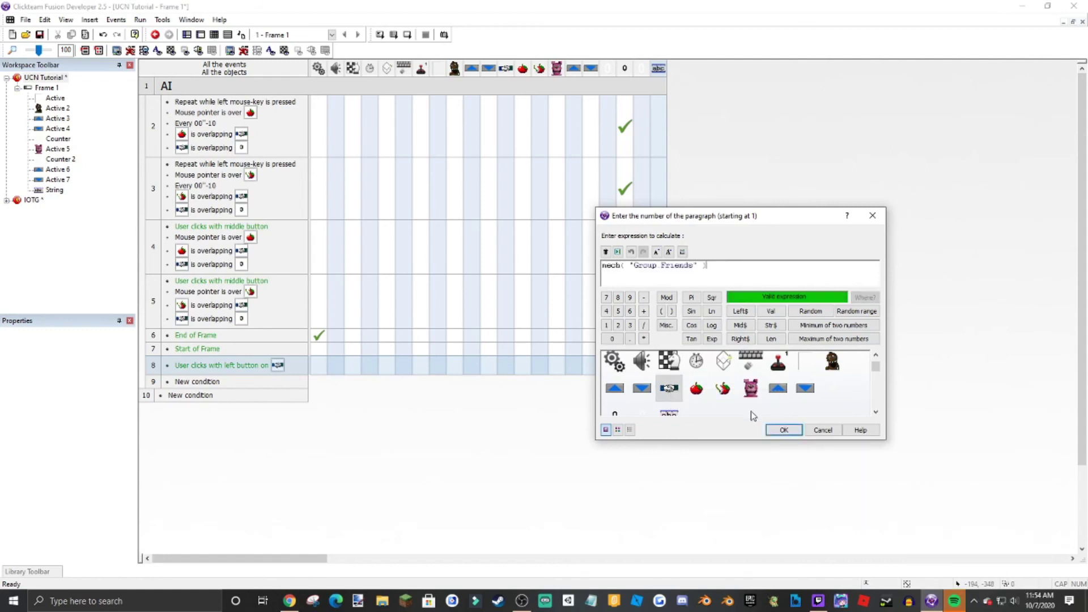
pyautogui.click(785, 429)
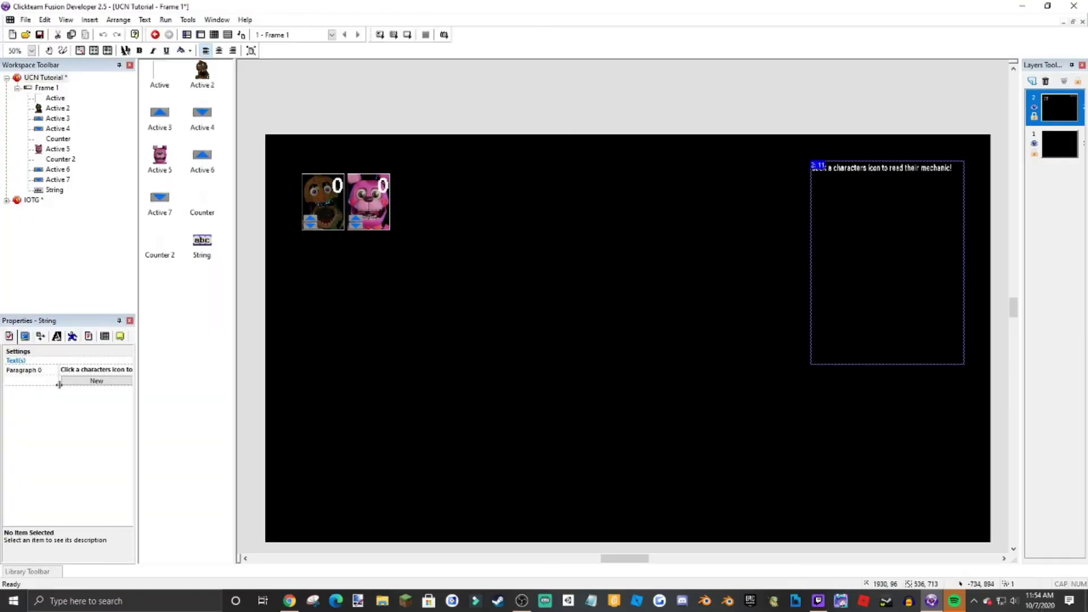
# - Add two new paragraphs to the String object and set Paragraph 1 to "Withered Chica: ???"
pyautogui.click(73, 380)
pyautogui.click(73, 391)
pyautogui.click(80, 382)
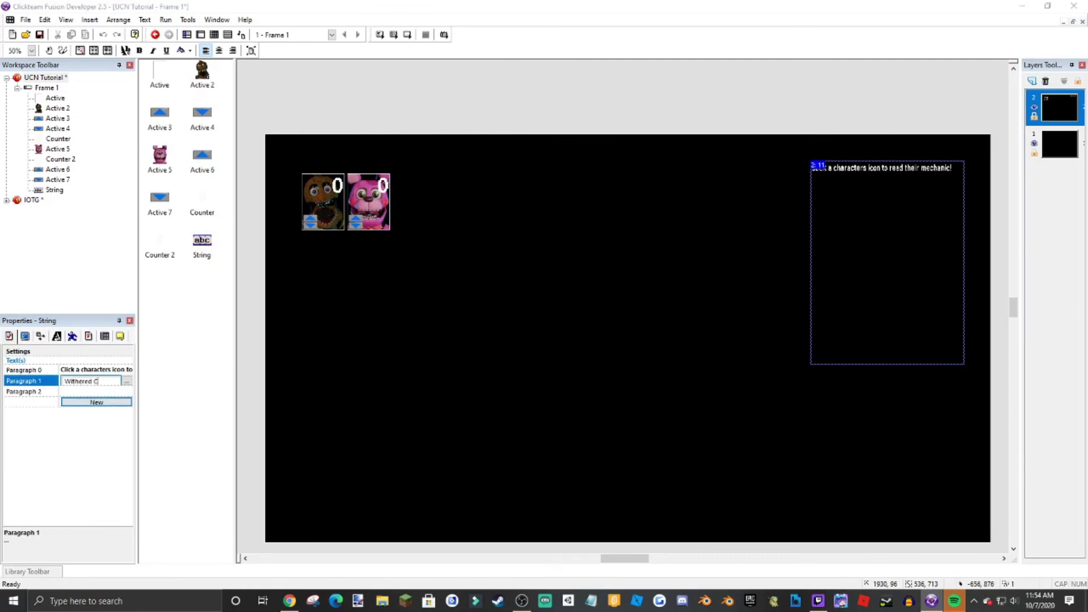
pyautogui.write('Withered Chica: ???')
# - Set Paragraph 2 of the String object to "Bonnet: ???"
pyautogui.click(90, 391)
pyautogui.click(92, 390)
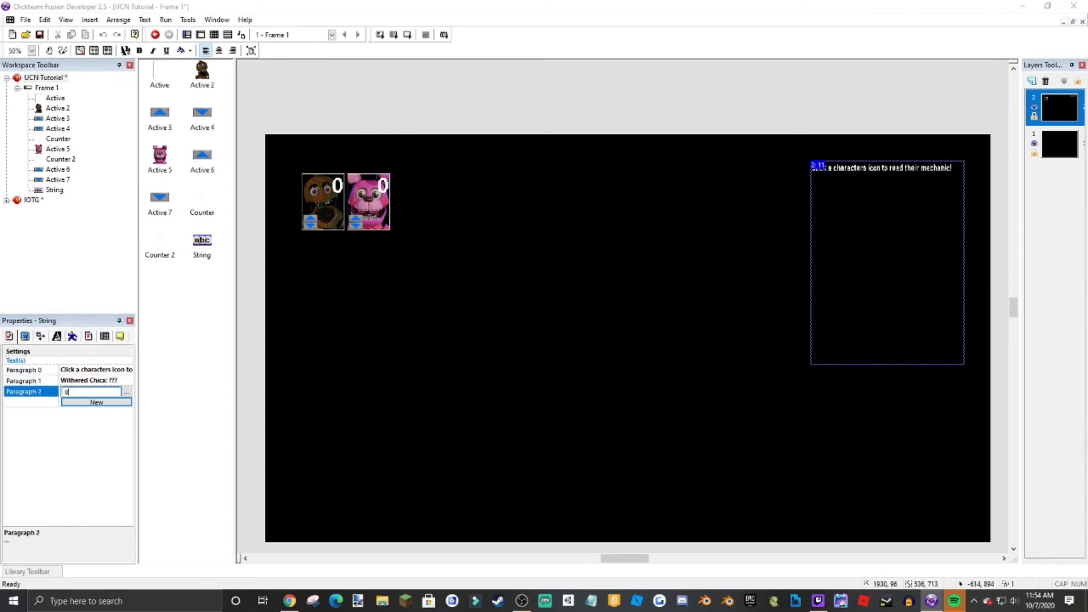
pyautogui.write('Bonnet: ???')
pyautogui.press('Return')
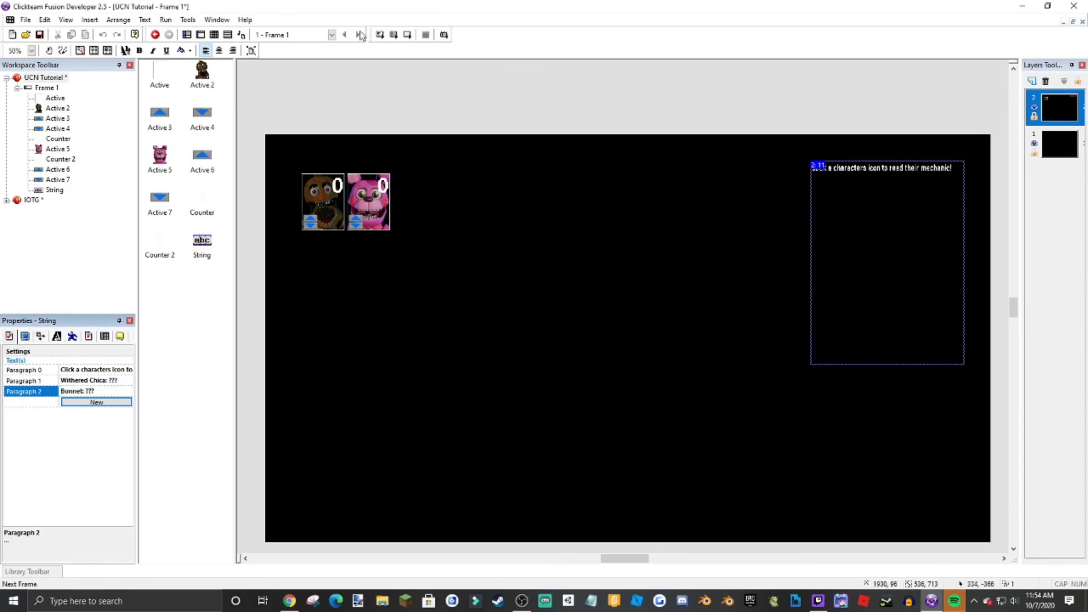
pyautogui.click(401, 37)
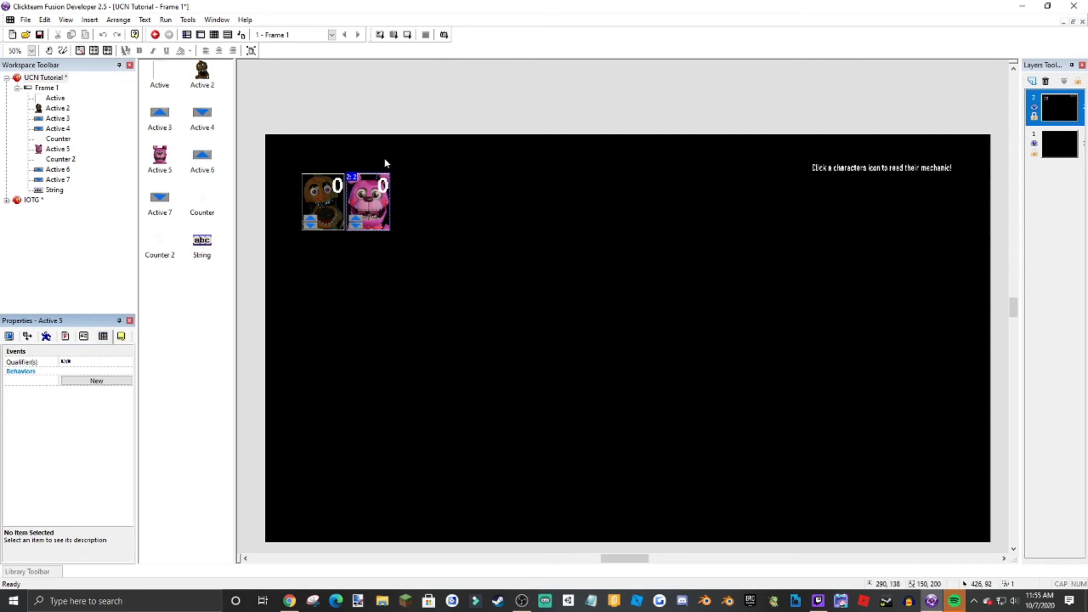
pyautogui.click(363, 130)
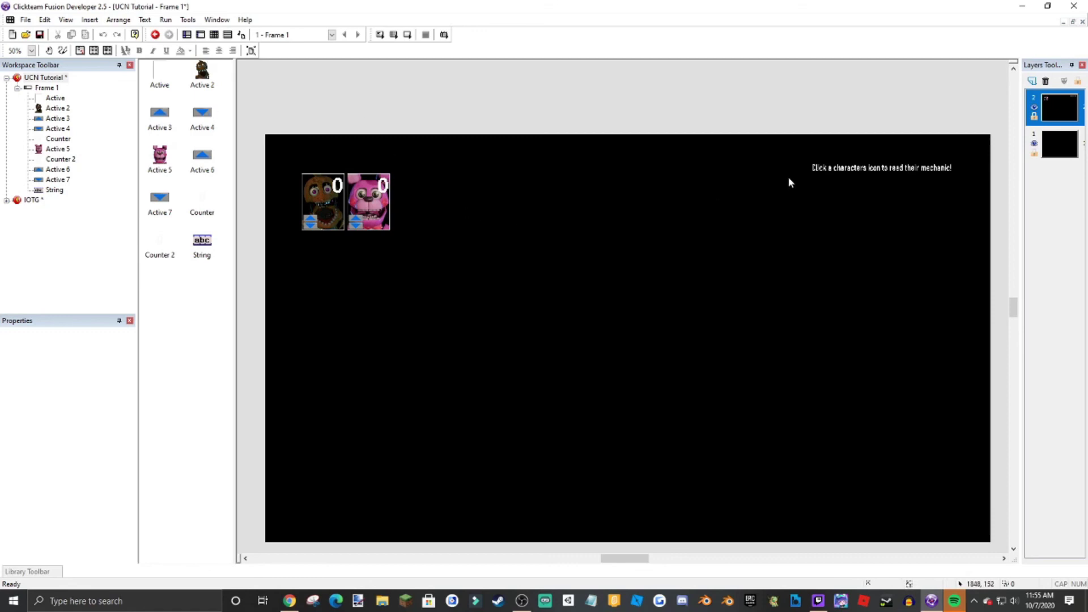
# - Insert a new Active object in the empty lower-right area of the frame
pyautogui.doubleClick(877, 436)
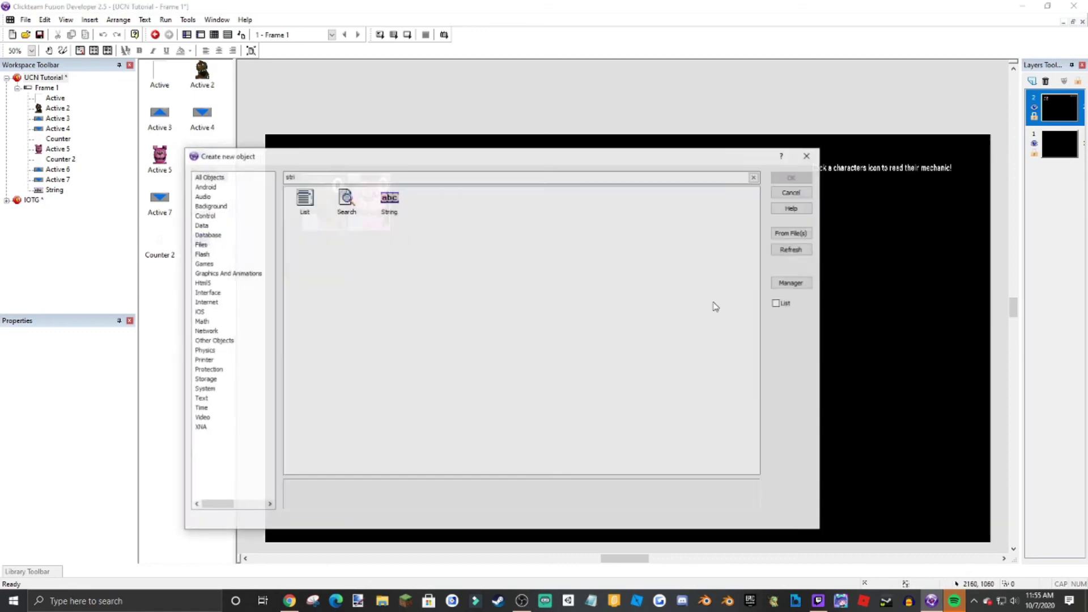
pyautogui.press('BackSpace')
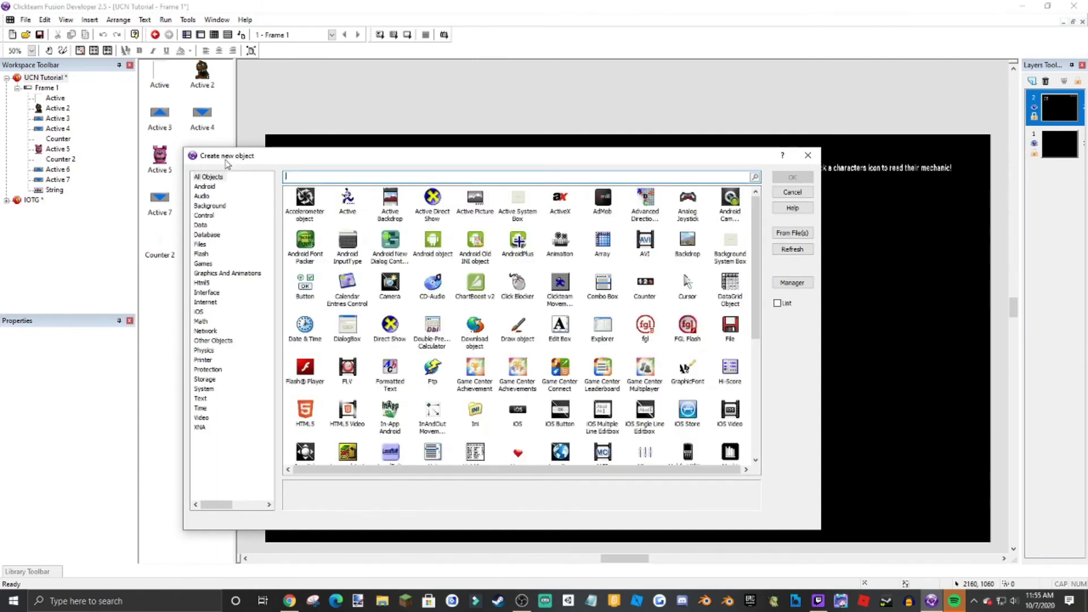
pyautogui.doubleClick(348, 199)
pyautogui.click(847, 443)
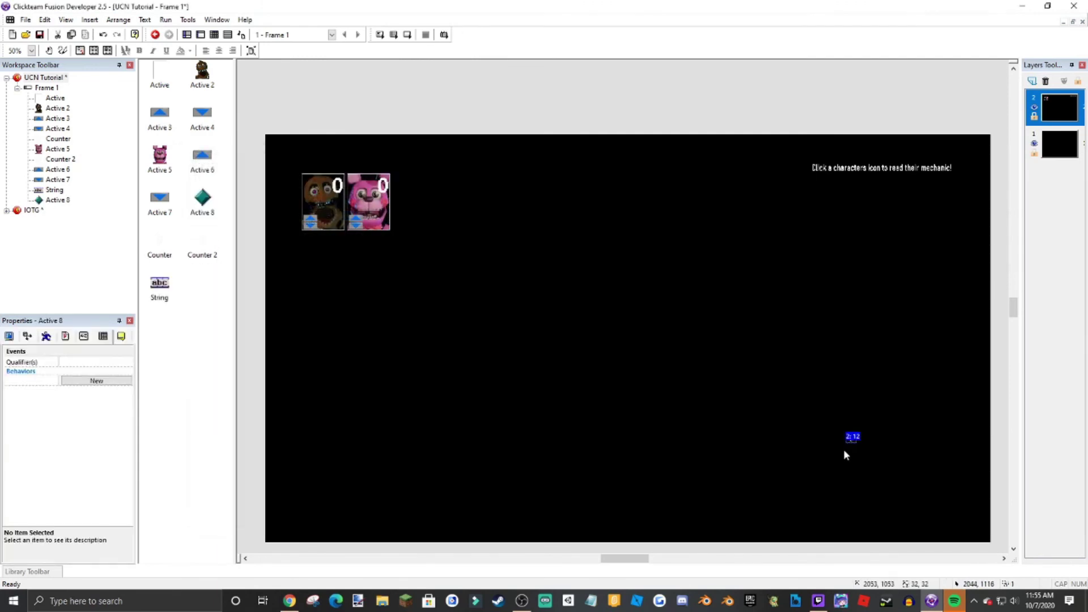
# - Replace the new Active object's default image with Back.png from the October folder, keeping the default import options
pyautogui.doubleClick(849, 440)
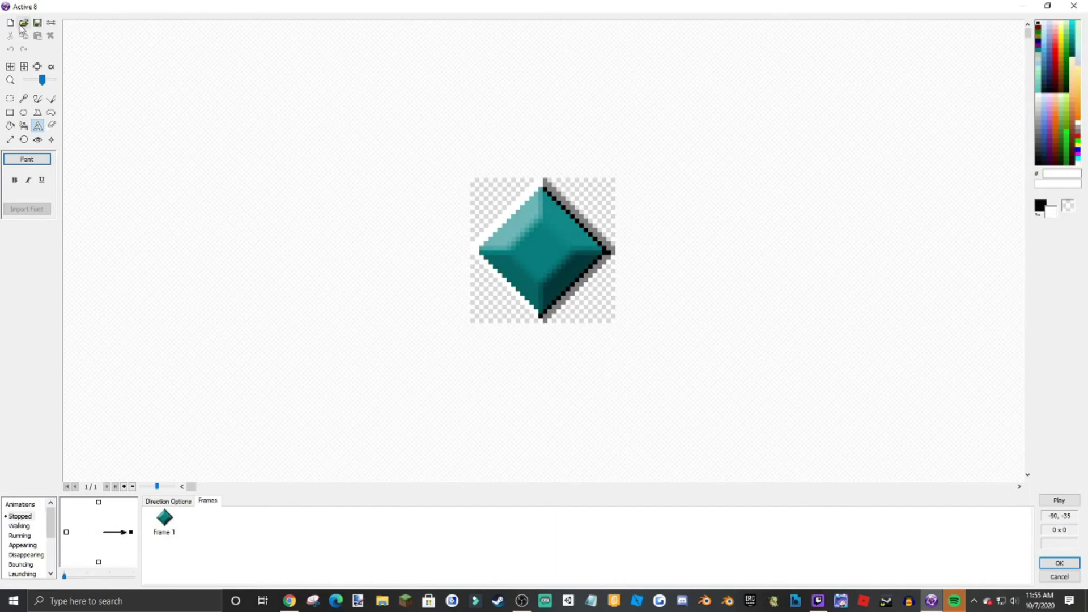
pyautogui.click(23, 30)
pyautogui.click(206, 30)
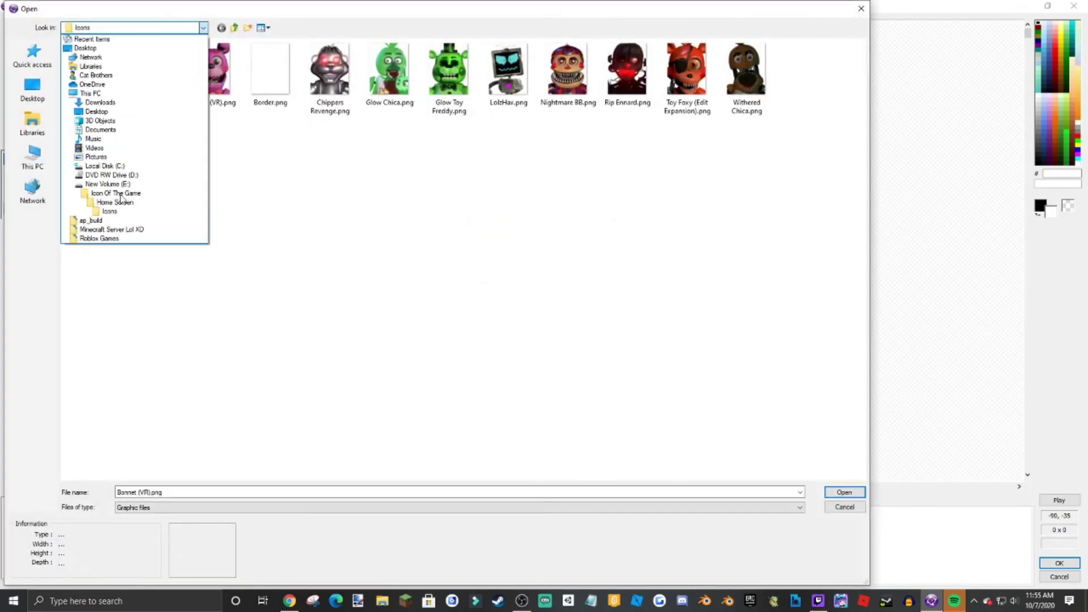
pyautogui.click(116, 203)
pyautogui.doubleClick(151, 72)
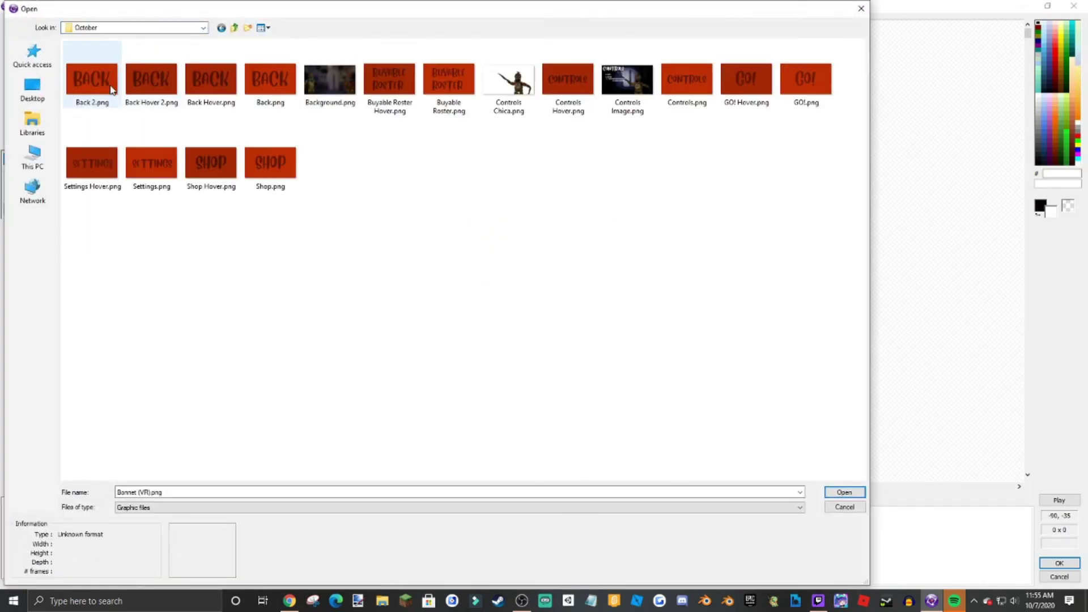
pyautogui.click(261, 67)
pyautogui.doubleClick(261, 65)
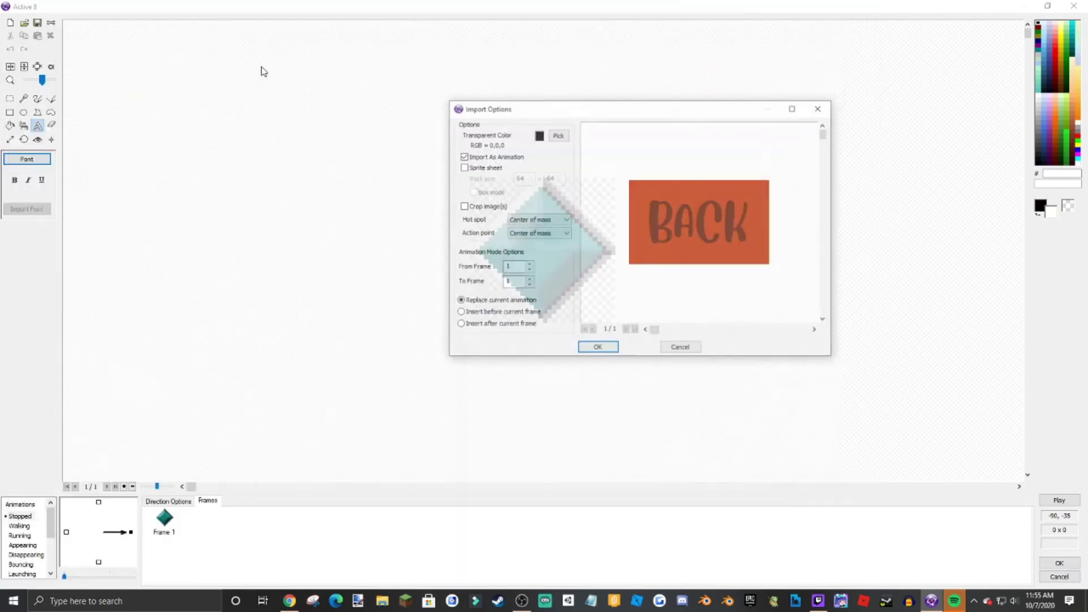
pyautogui.click(601, 352)
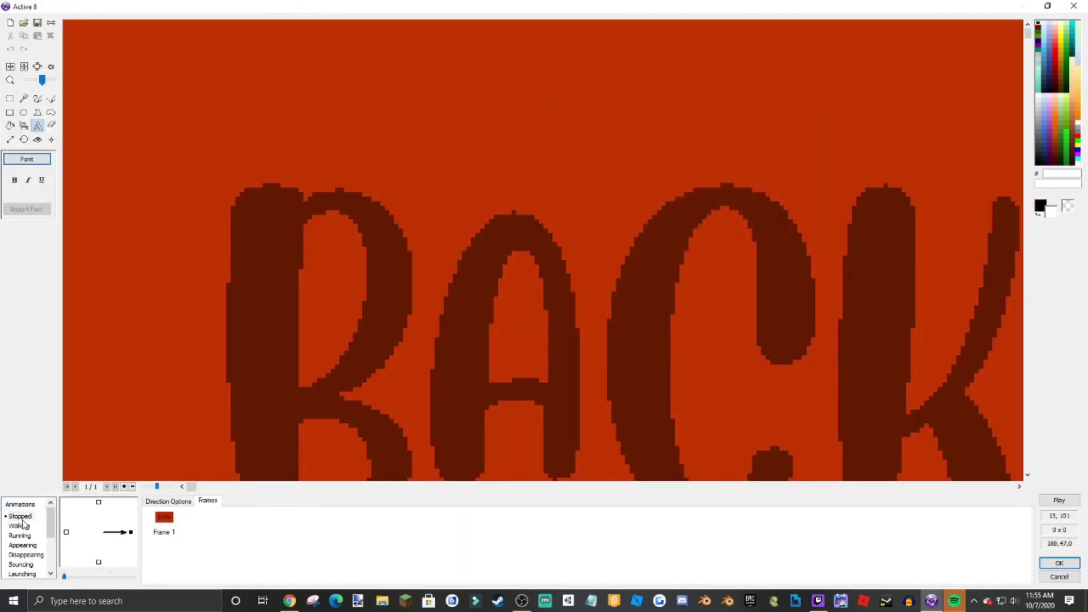
# - Import Back Hover.png as the left-facing direction of the Stopped animation and save the object's images
pyautogui.click(22, 525)
pyautogui.click(19, 517)
pyautogui.click(66, 533)
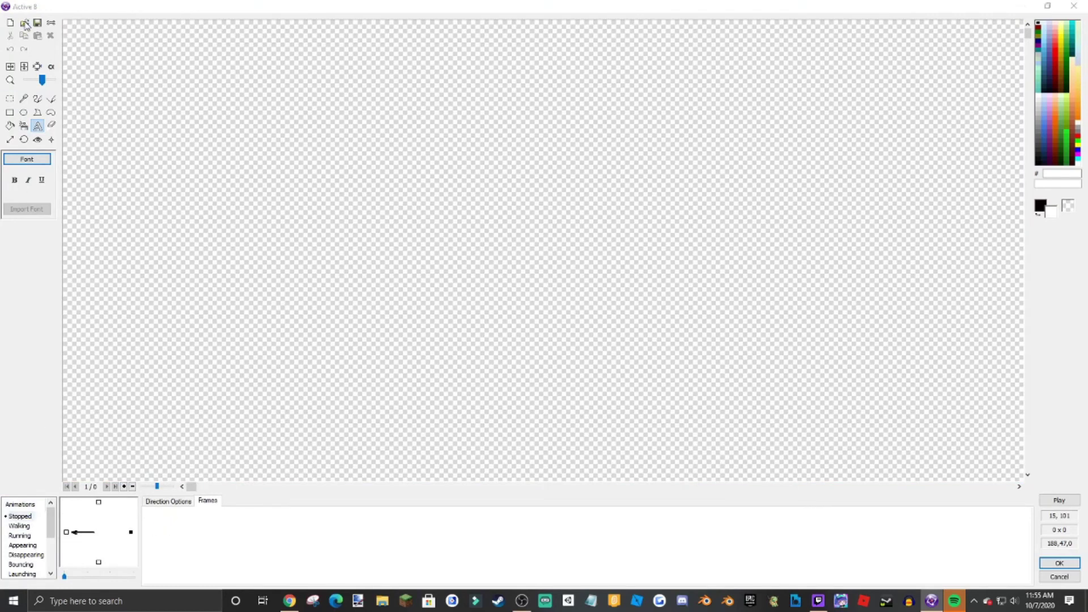
pyautogui.click(23, 22)
pyautogui.doubleClick(190, 91)
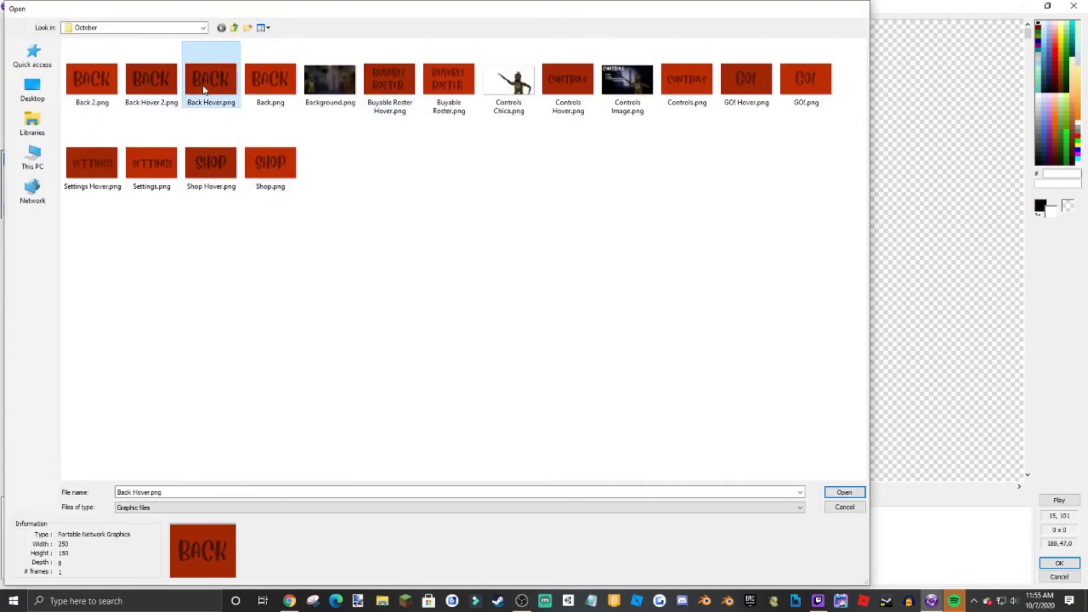
pyautogui.click(590, 347)
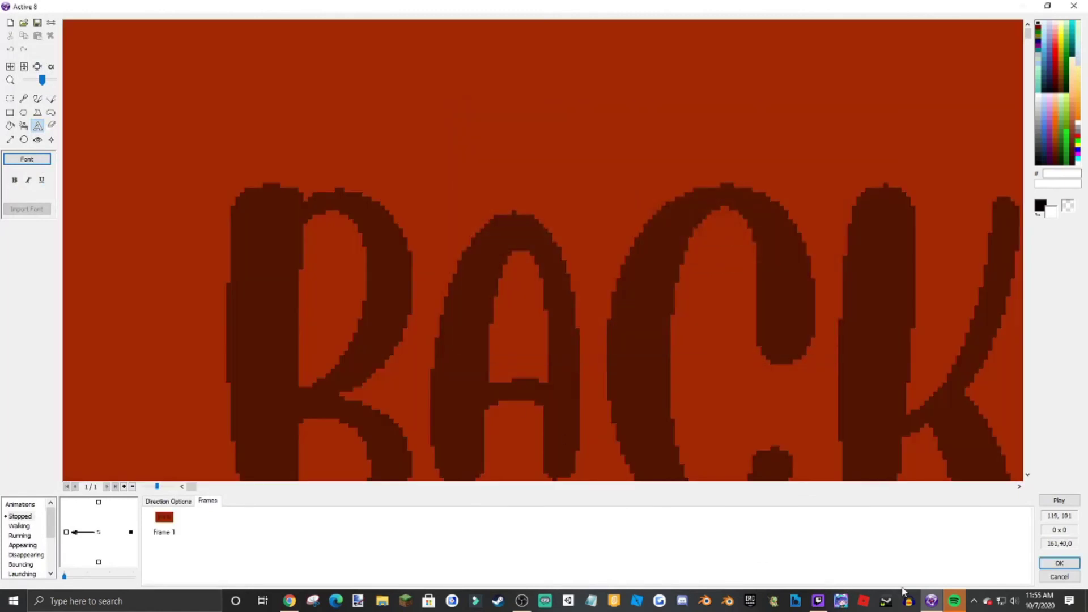
pyautogui.click(1055, 562)
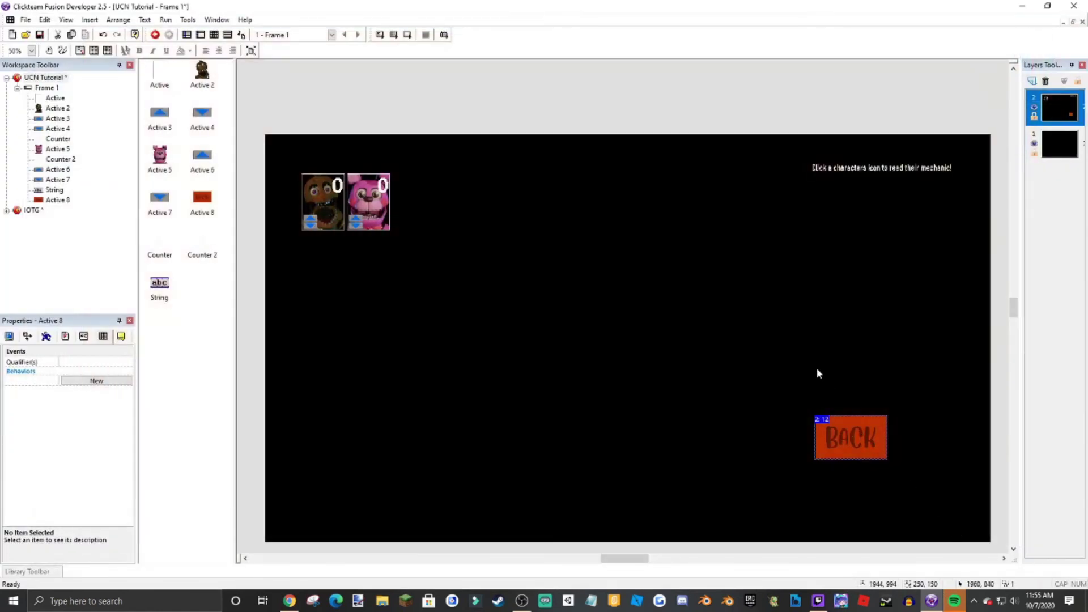
# - Move the BACK button toward the frame's lower-right corner and enlarge it
pyautogui.moveTo(839, 439); pyautogui.dragTo(873, 471)
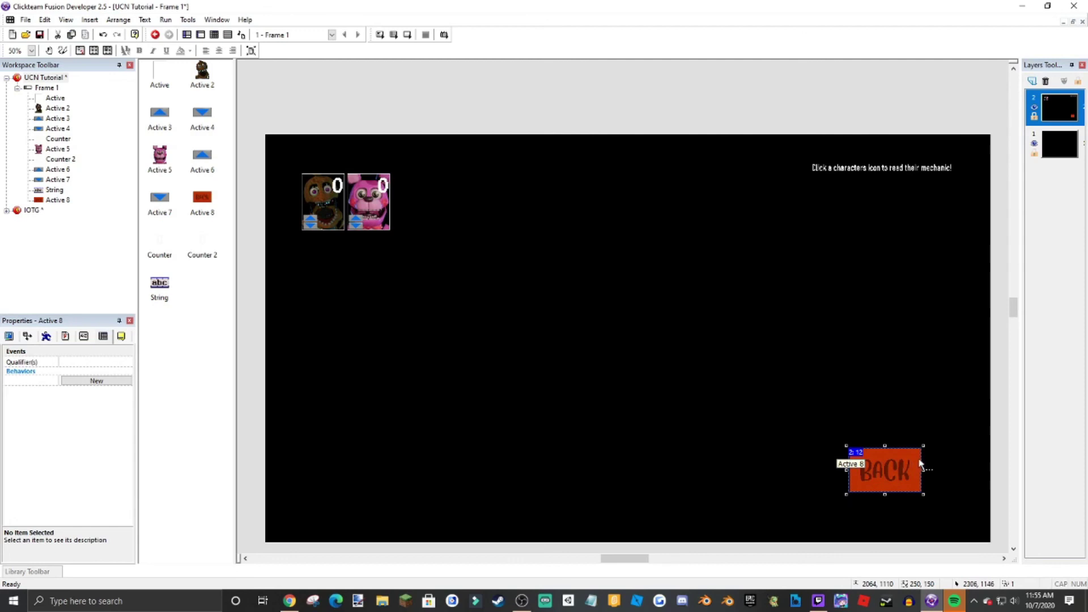
pyautogui.moveTo(923, 447); pyautogui.dragTo(930, 477)
pyautogui.click(849, 354)
pyautogui.click(707, 359)
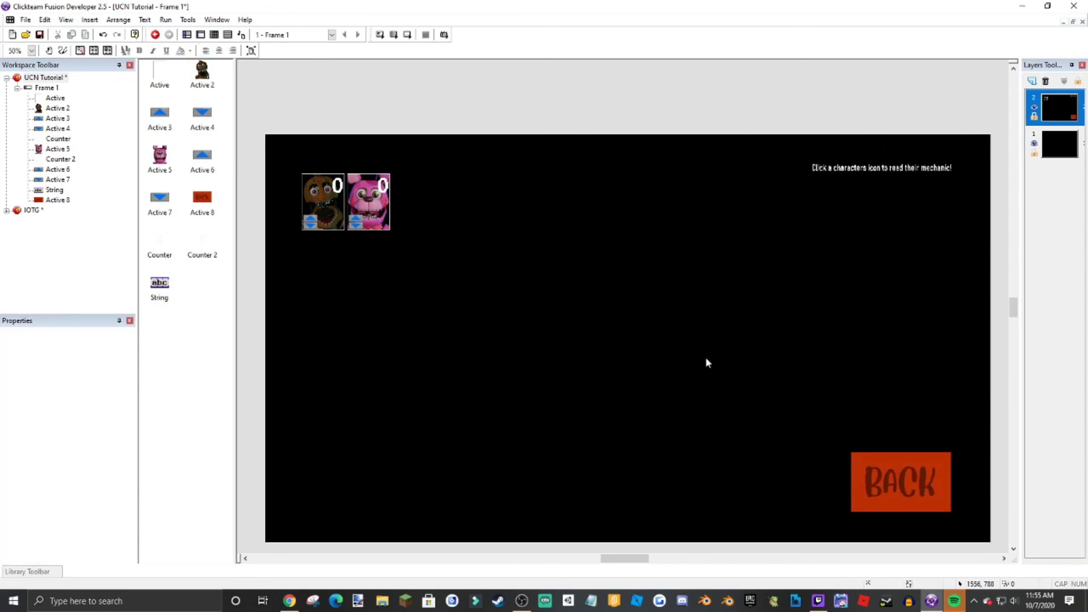
# - Replace the BACK button's right-facing Stopped image with GO!.png, keeping the default import options
pyautogui.doubleClick(894, 481)
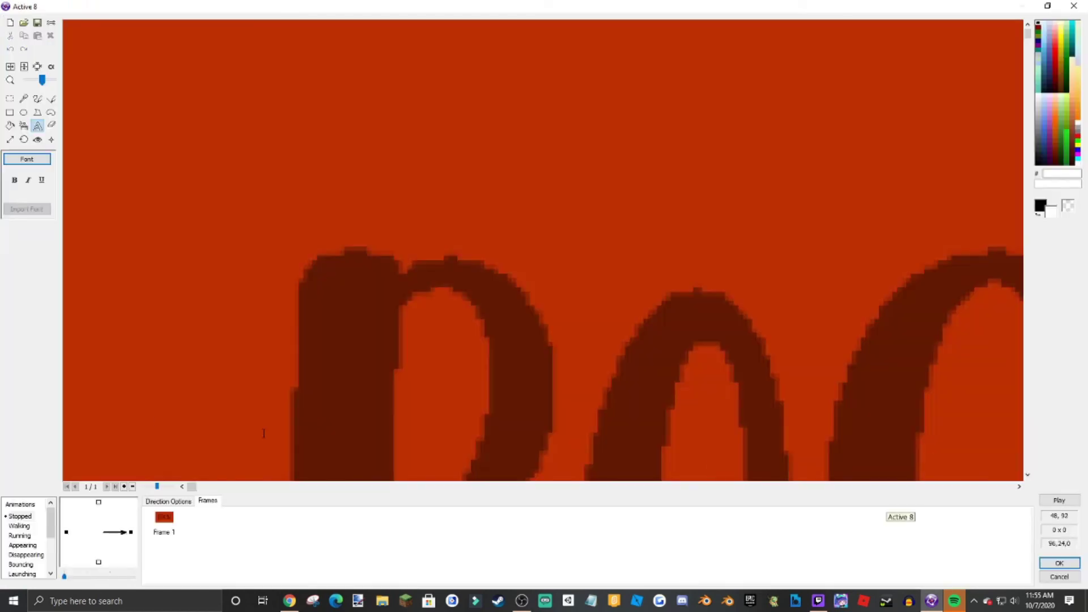
pyautogui.click(23, 22)
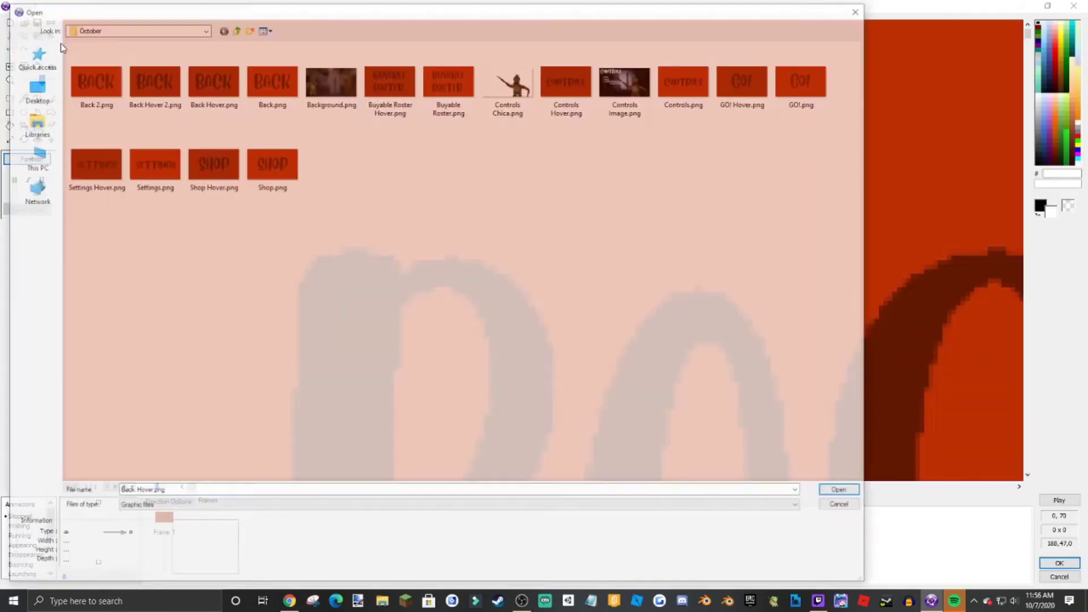
pyautogui.click(810, 96)
pyautogui.doubleClick(810, 95)
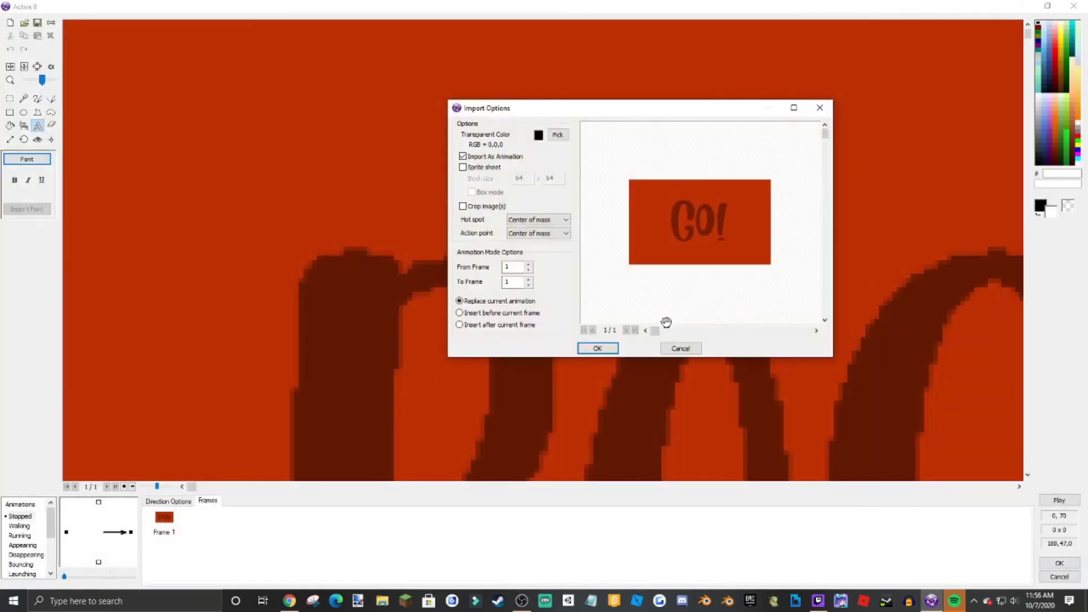
pyautogui.click(601, 351)
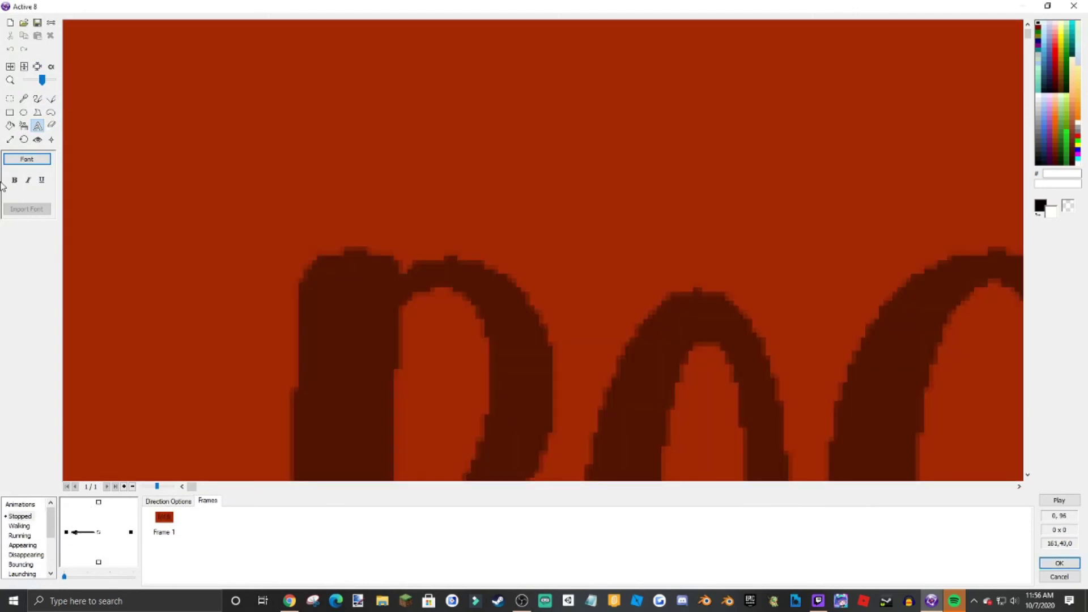
# - Replace the left-facing Stopped image with GO! Hover.png and save the object's images
pyautogui.click(23, 22)
pyautogui.doubleClick(736, 102)
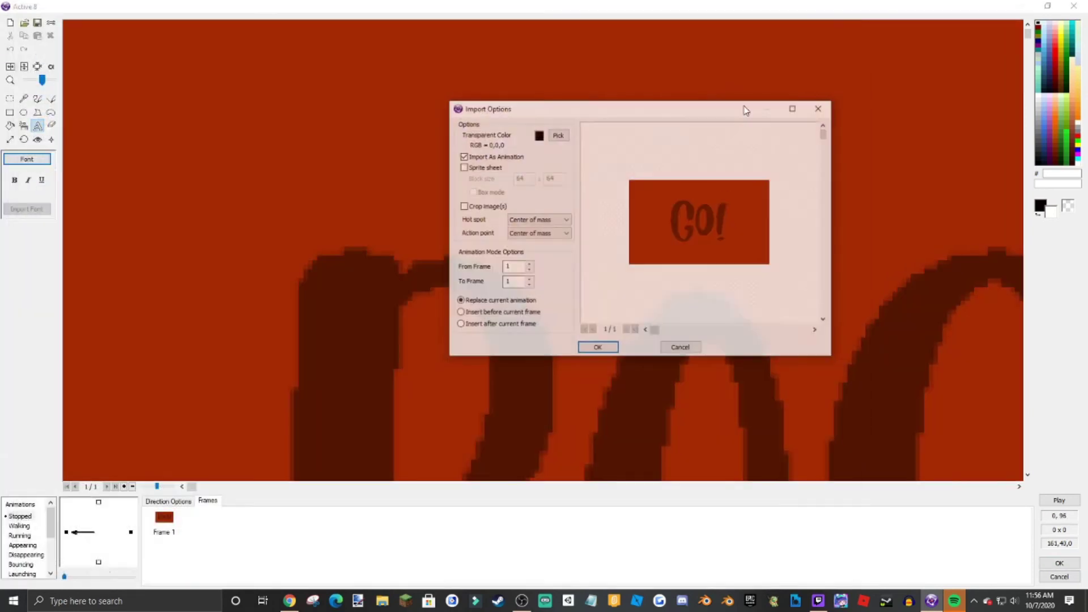
pyautogui.click(601, 350)
pyautogui.click(1065, 562)
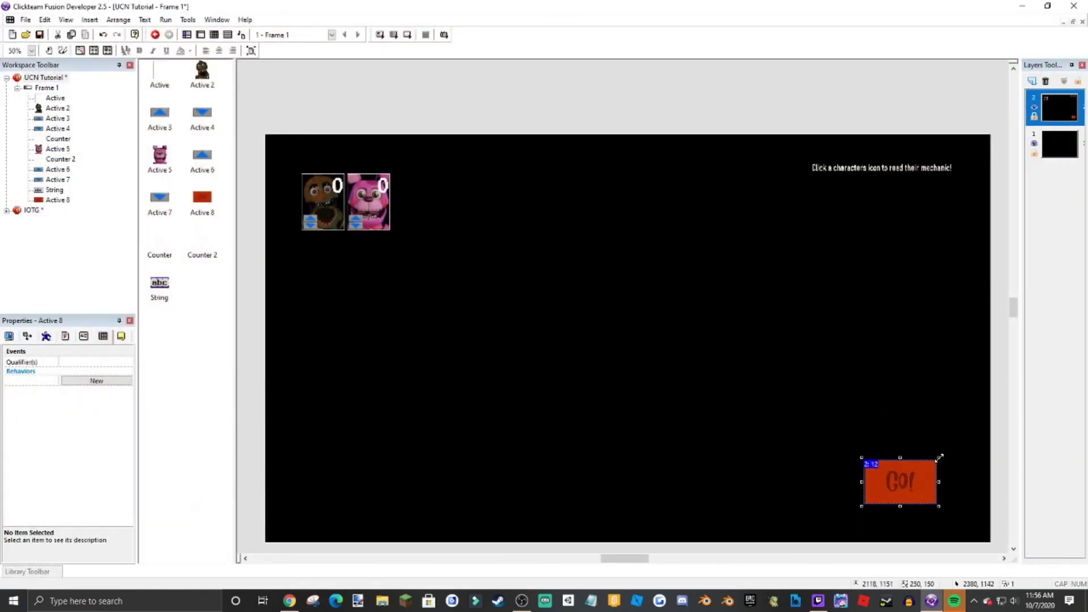
# - Enlarge the GO! button and position it in the frame's lower-right corner
pyautogui.moveTo(939, 457); pyautogui.dragTo(985, 432)
pyautogui.moveTo(958, 471); pyautogui.dragTo(953, 489)
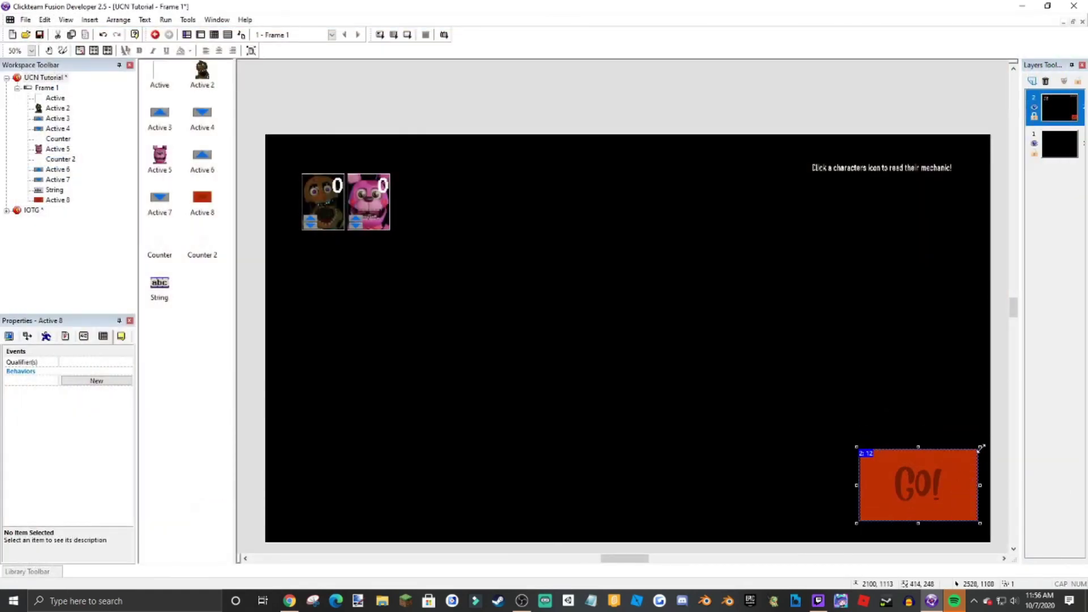
pyautogui.moveTo(980, 448); pyautogui.dragTo(972, 453)
pyautogui.click(948, 478)
pyautogui.click(675, 345)
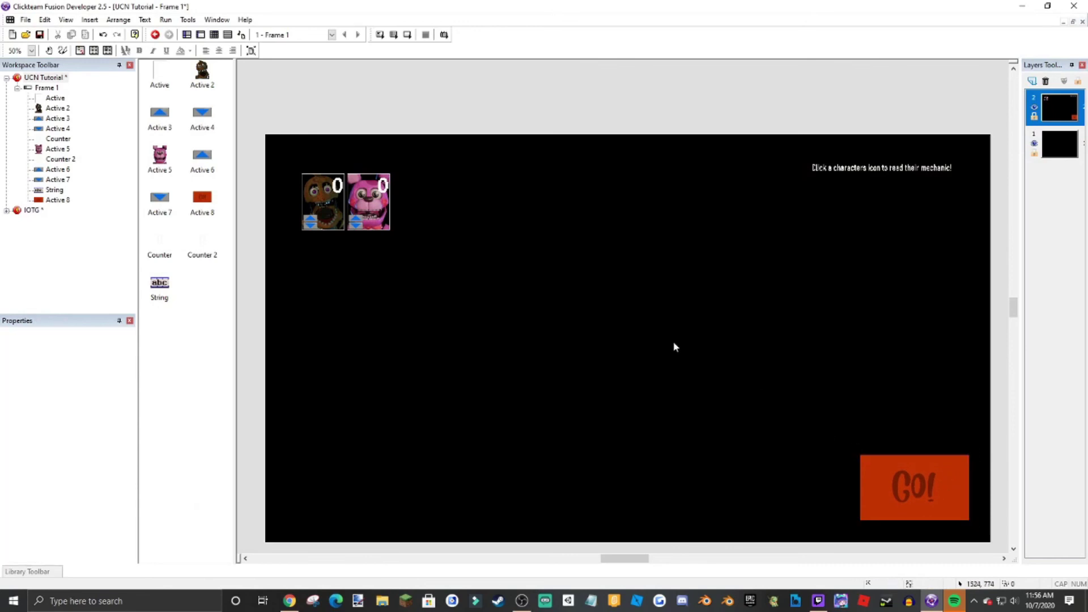
# - Insert a group of events titled "Hover" below the AI group in the frame's events
pyautogui.click(214, 34)
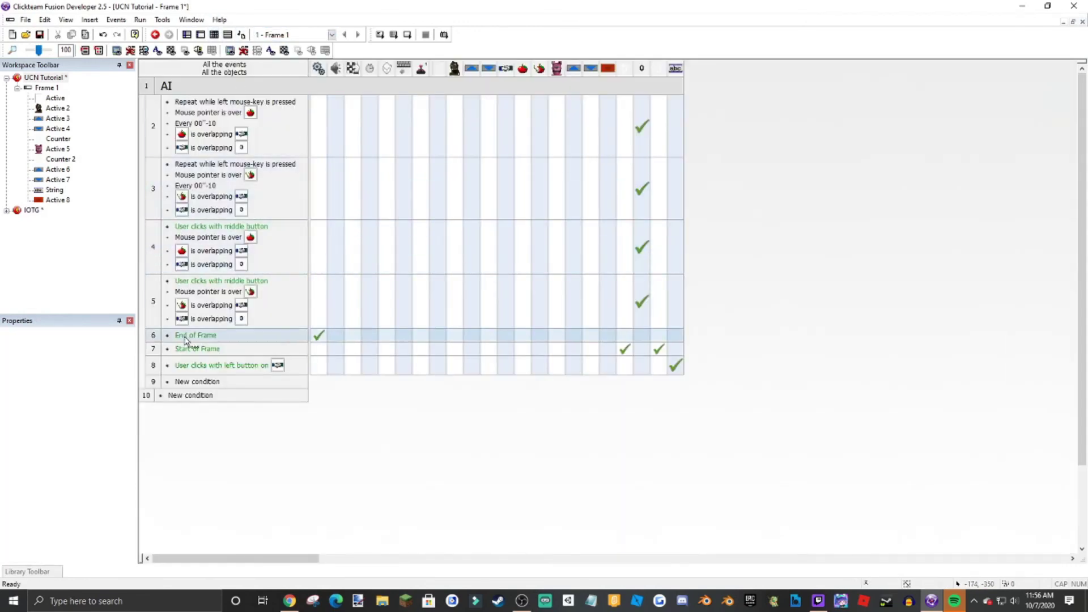
pyautogui.click(152, 397)
pyautogui.rightClick(152, 397)
pyautogui.moveTo(250, 430)
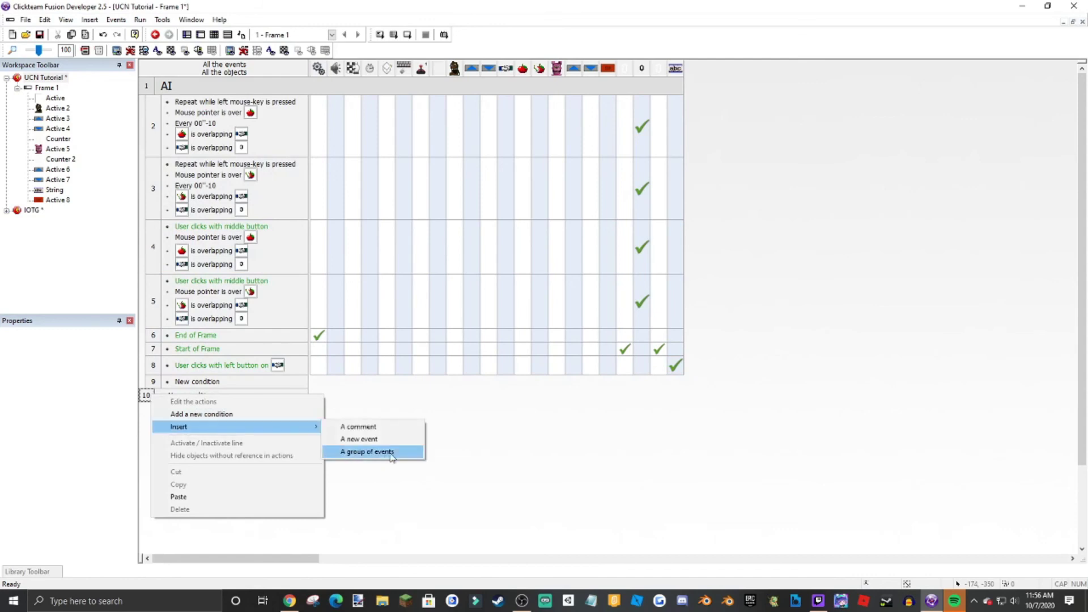
pyautogui.click(391, 453)
pyautogui.write('Hover')
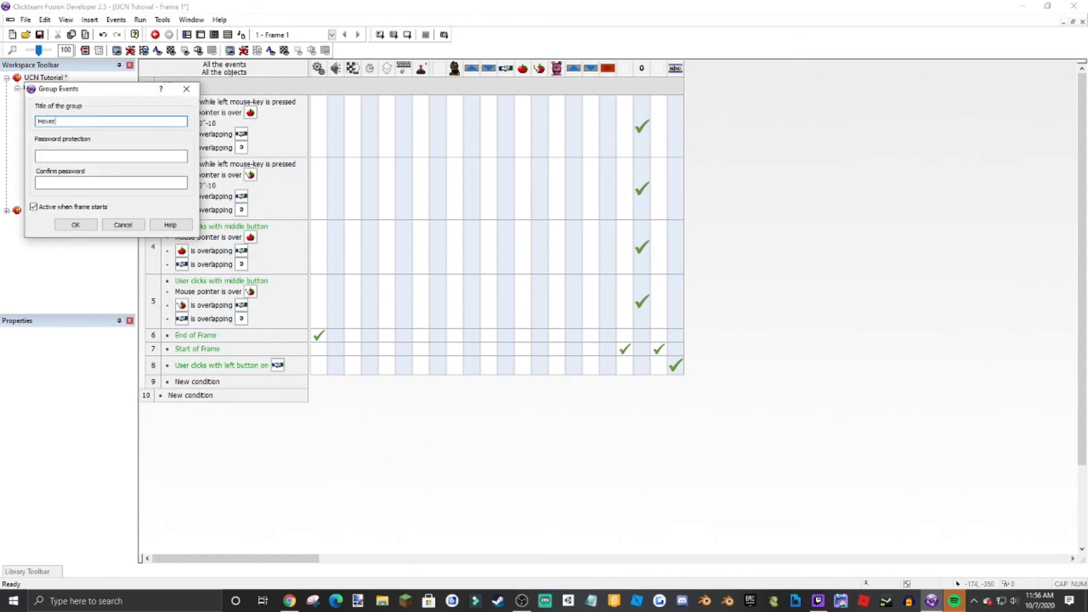
pyautogui.press('Return')
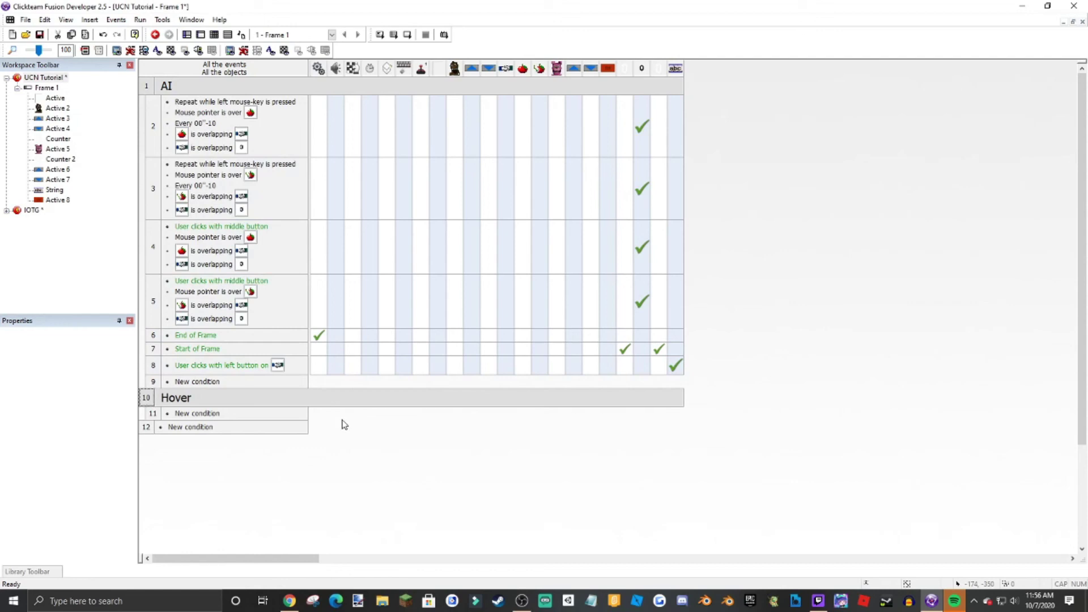
# - Add an event to the Hover group with the condition that the mouse pointer is over the GO! button (Active 8)
pyautogui.click(197, 413)
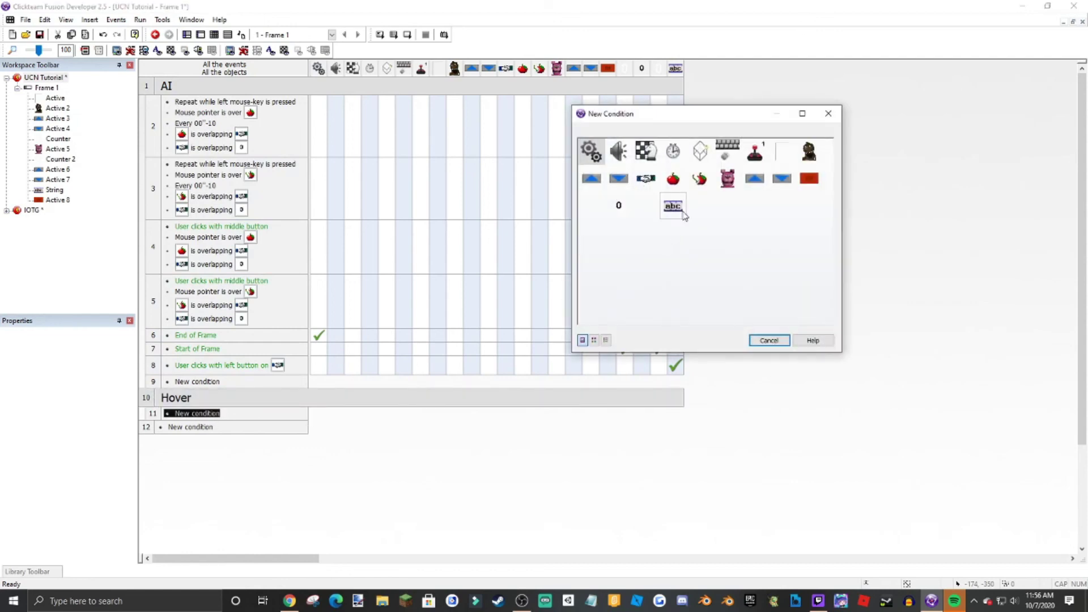
pyautogui.click(728, 148)
pyautogui.moveTo(761, 170)
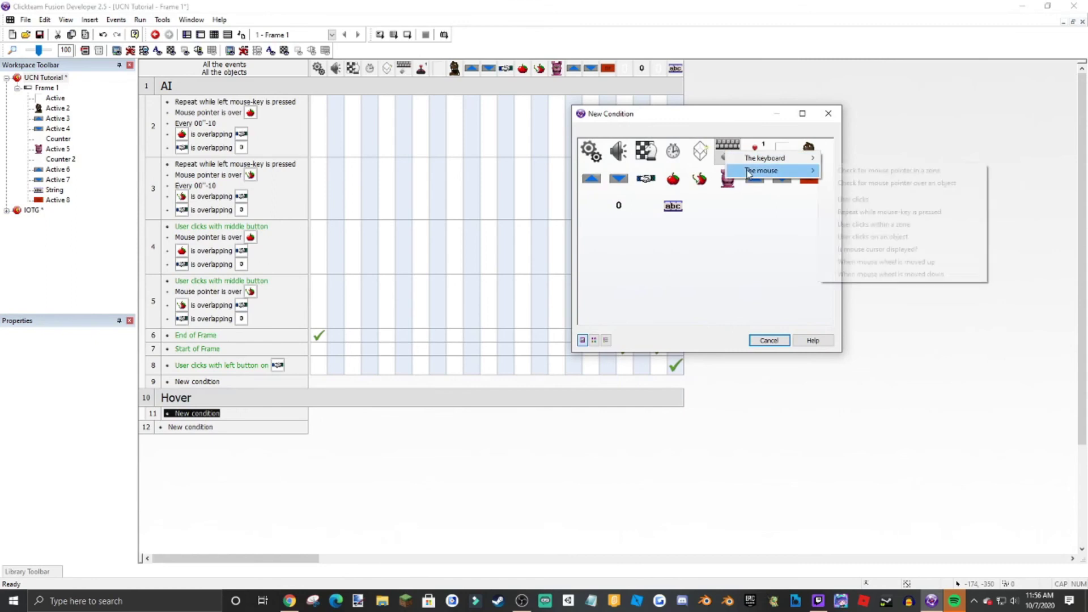
pyautogui.click(890, 183)
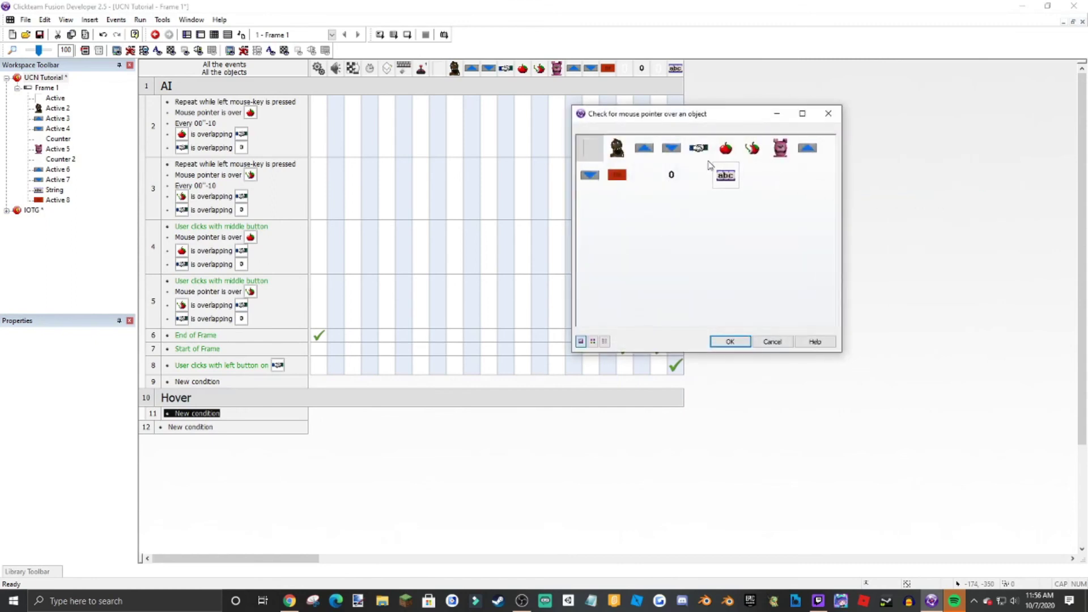
pyautogui.doubleClick(589, 174)
# - Copy the GO! button's mouse-over condition into a second event of the Hover group and negate it
pyautogui.moveTo(192, 420); pyautogui.dragTo(199, 434)
pyautogui.rightClick(229, 436)
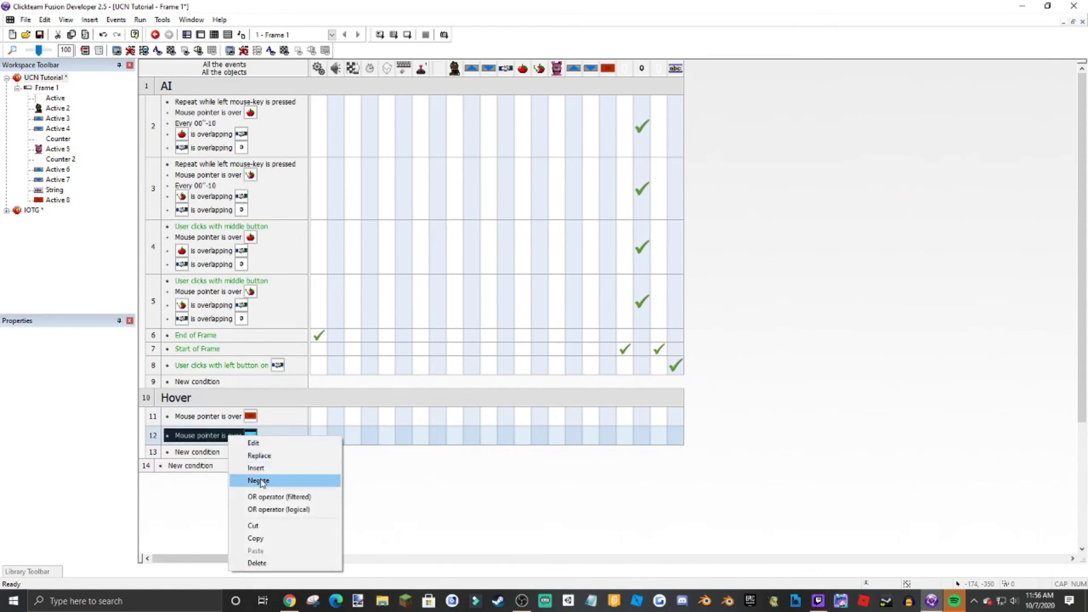
pyautogui.click(258, 480)
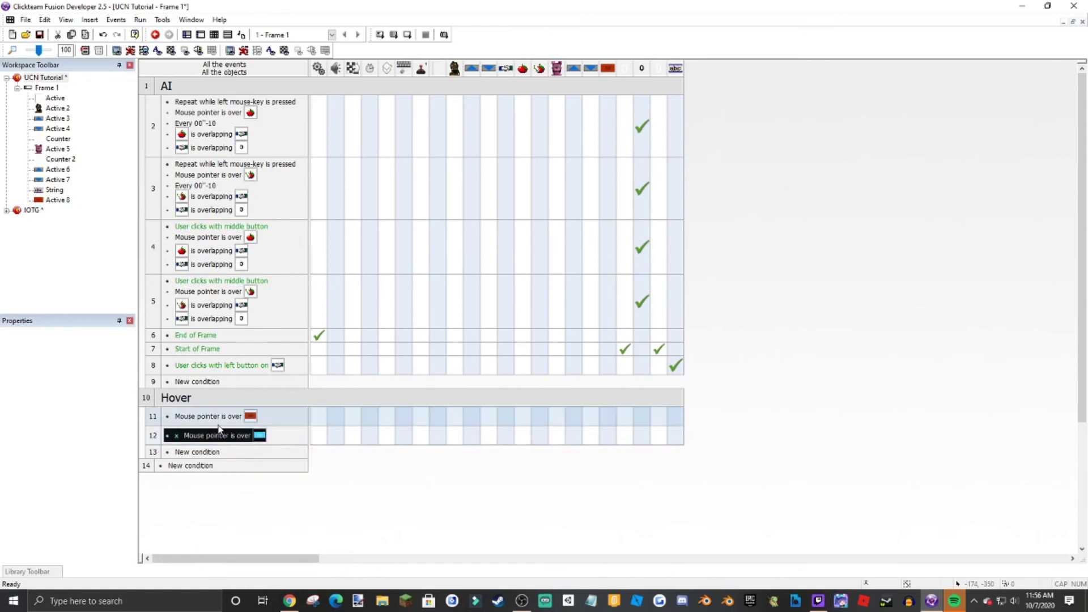
pyautogui.rightClick(229, 437)
pyautogui.click(364, 478)
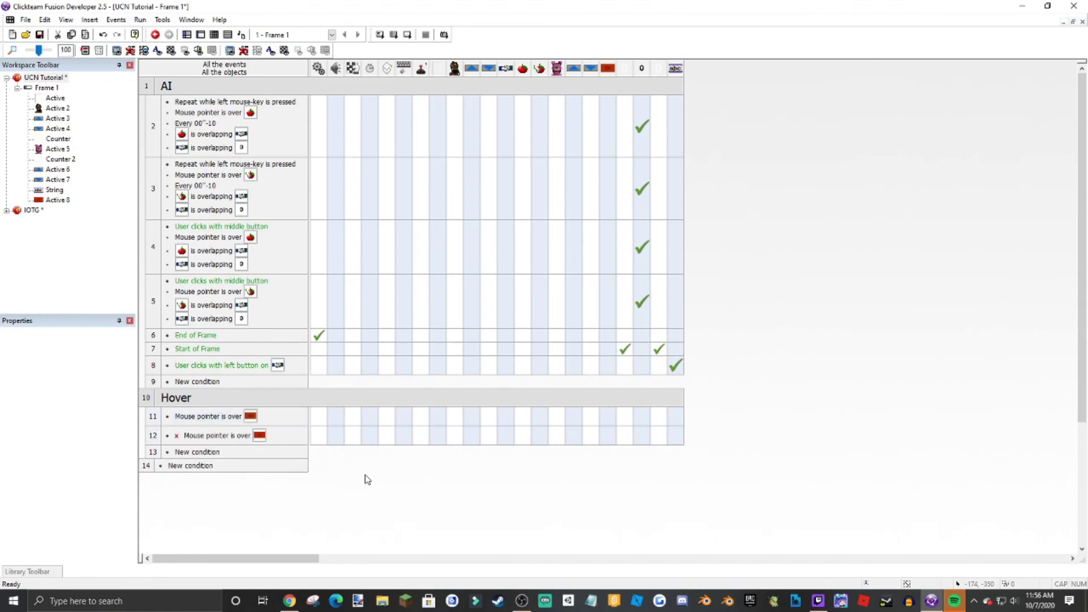
pyautogui.click(209, 453)
pyautogui.doubleClick(210, 452)
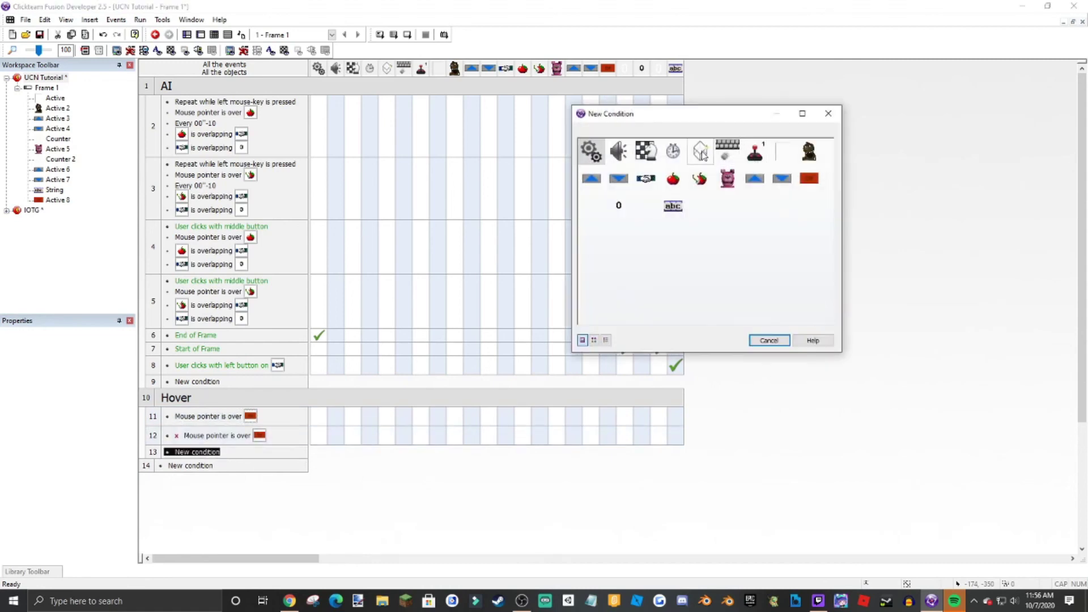
pyautogui.click(728, 151)
pyautogui.click(785, 174)
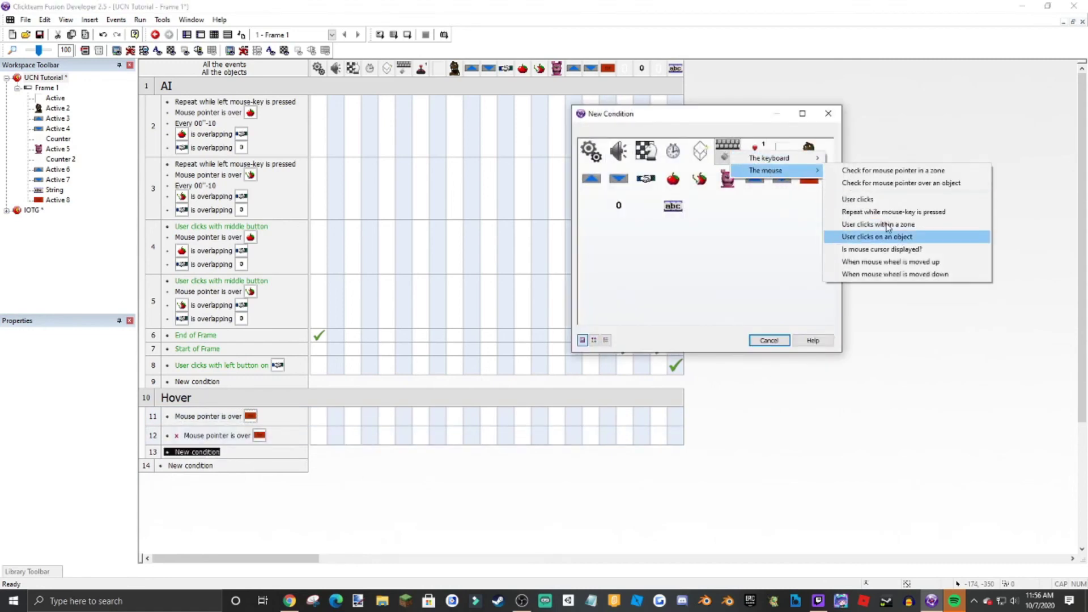
pyautogui.click(830, 116)
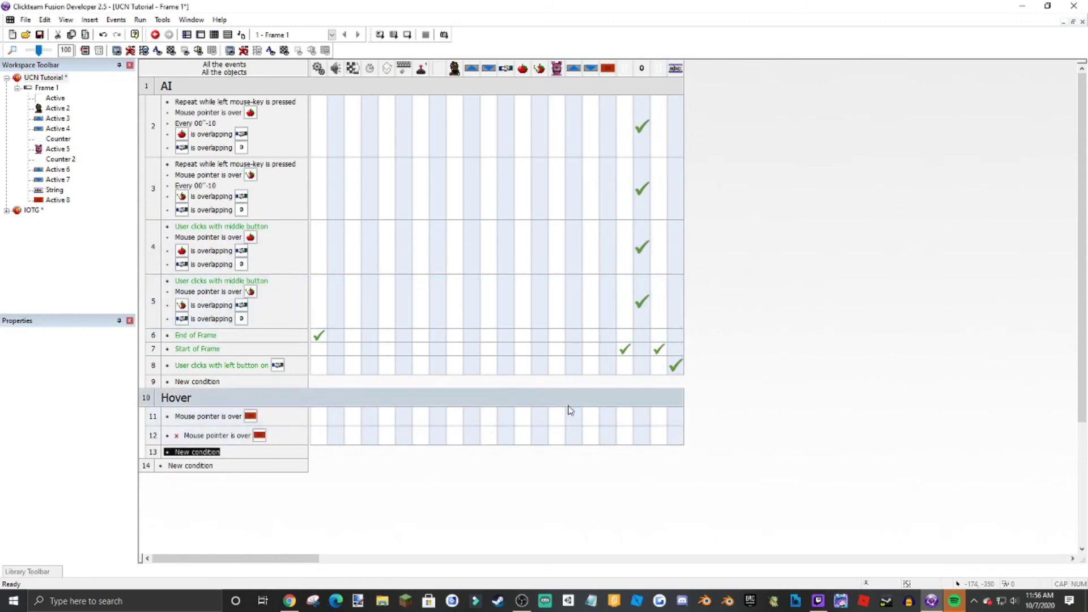
# - Add a Select Direction action for the GO! button (Active 8) to the mouse-over event, choosing the direction for its hover image
pyautogui.click(607, 419)
pyautogui.moveTo(650, 248)
pyautogui.click(759, 255)
pyautogui.click(489, 284)
pyautogui.click(595, 288)
pyautogui.click(510, 393)
# - Add a Select Direction action for the GO! button to the negated mouse-over event, keeping the default direction
pyautogui.click(607, 435)
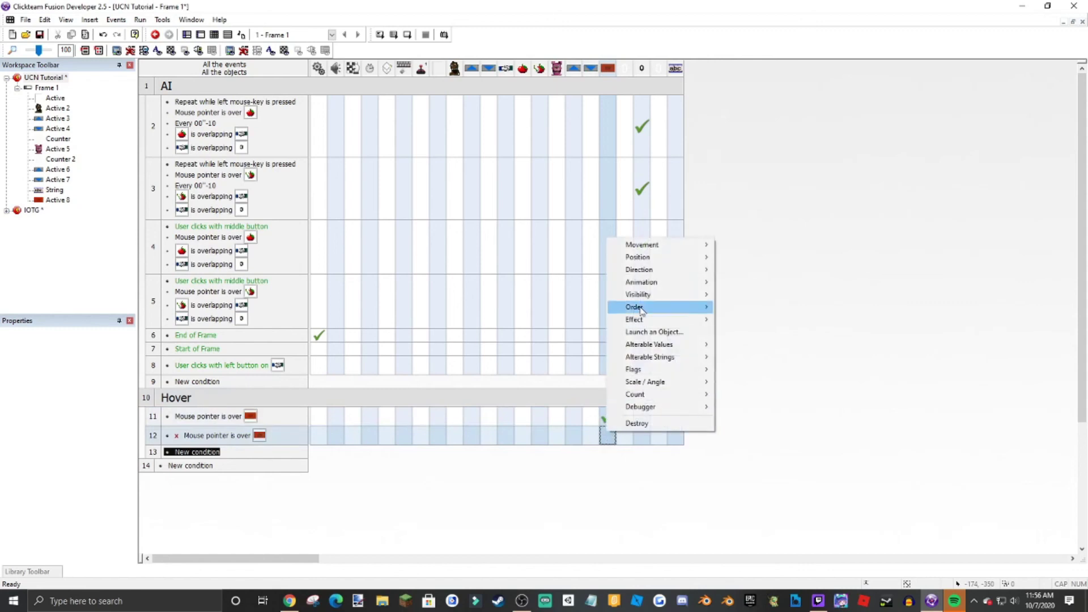
pyautogui.moveTo(688, 275)
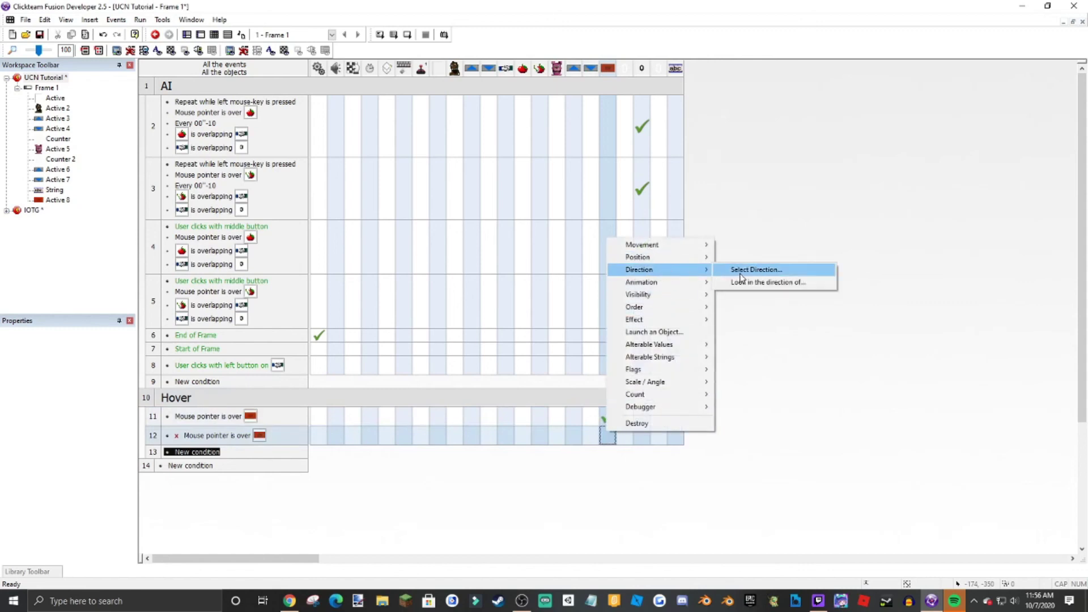
pyautogui.click(756, 270)
pyautogui.click(509, 392)
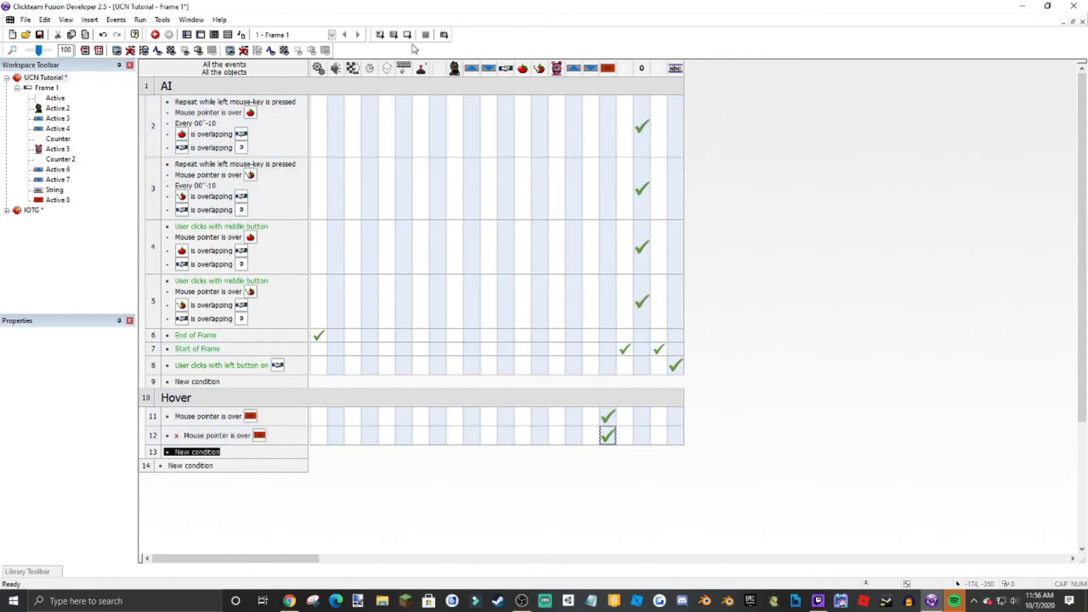
# - Test-run the game and check the mechanic descriptions of both character icons
pyautogui.click(393, 34)
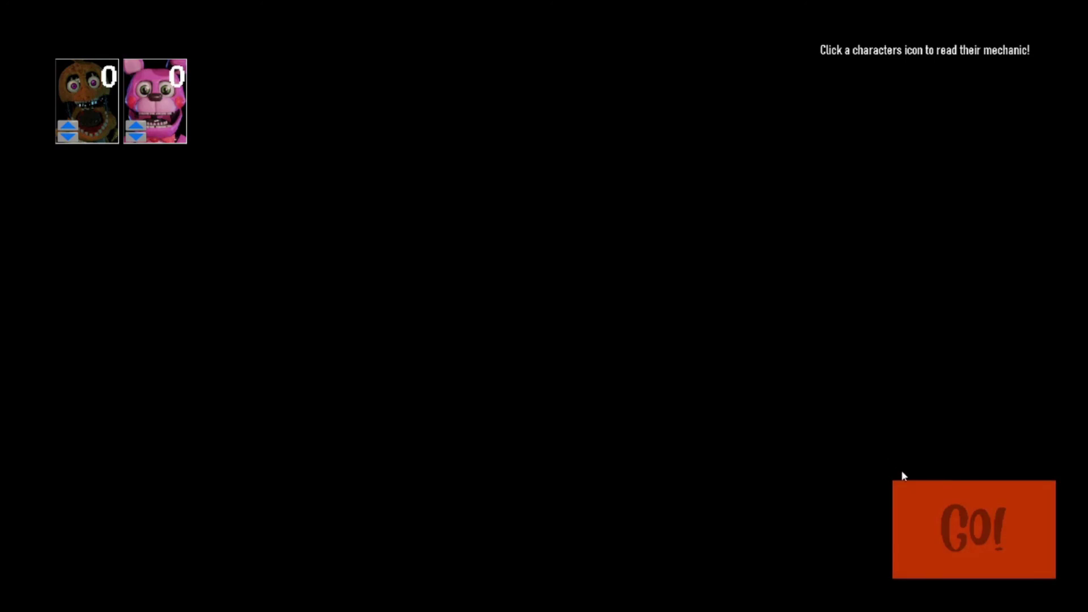
pyautogui.click(98, 99)
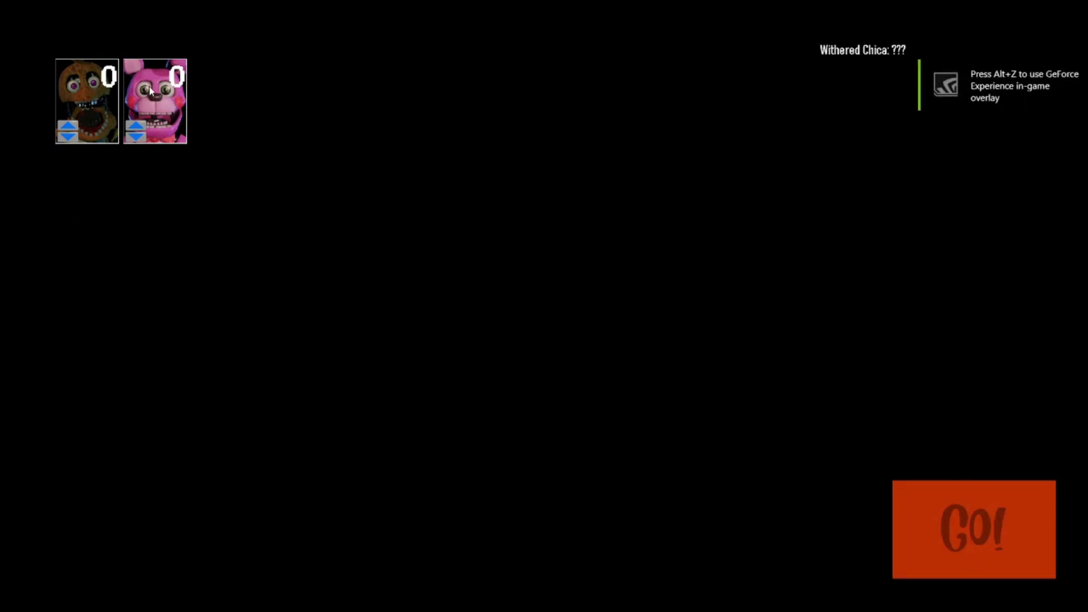
pyautogui.click(151, 91)
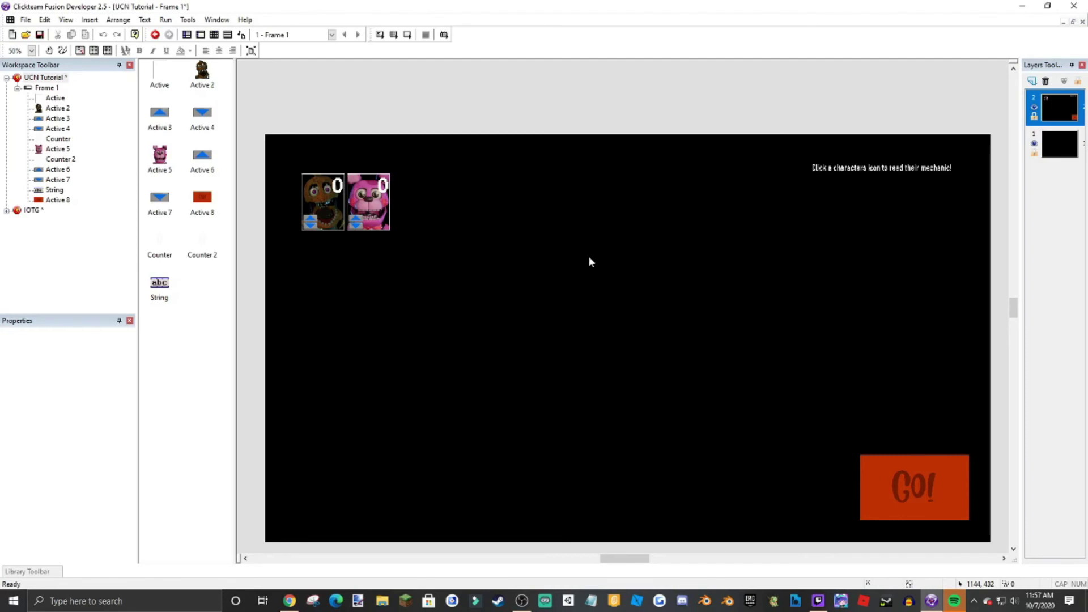
pyautogui.keyDown('ctrl'); pyautogui.scroll(-1, 588, 256); pyautogui.keyUp('ctrl')
pyautogui.keyDown('ctrl'); pyautogui.scroll(1, 589, 261); pyautogui.keyUp('ctrl')
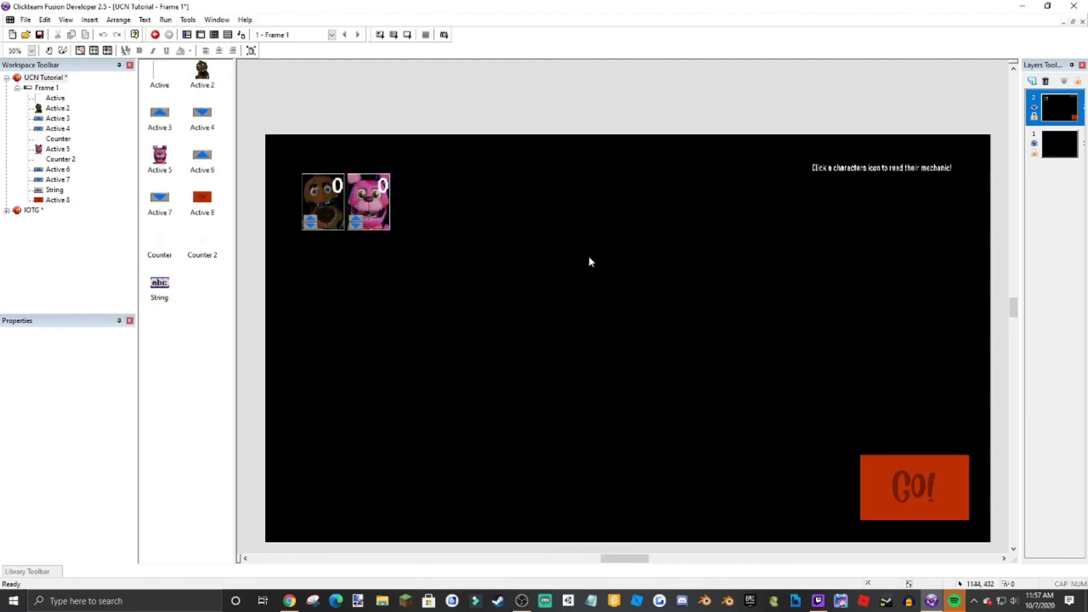